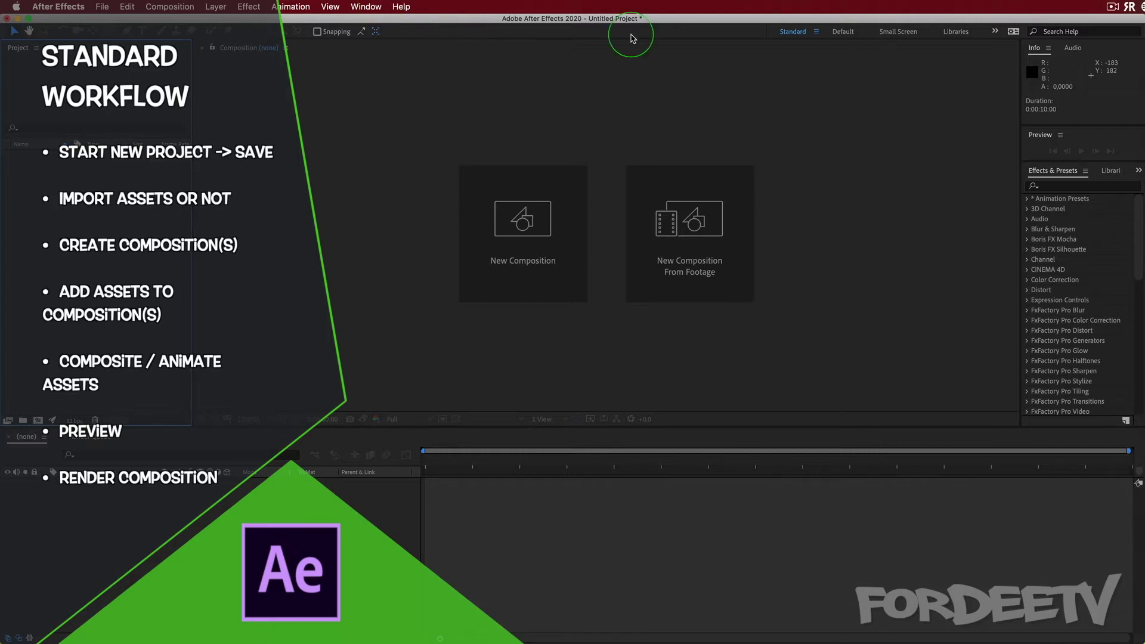
{"action": "left_click", "coordinate": [102, 7]}
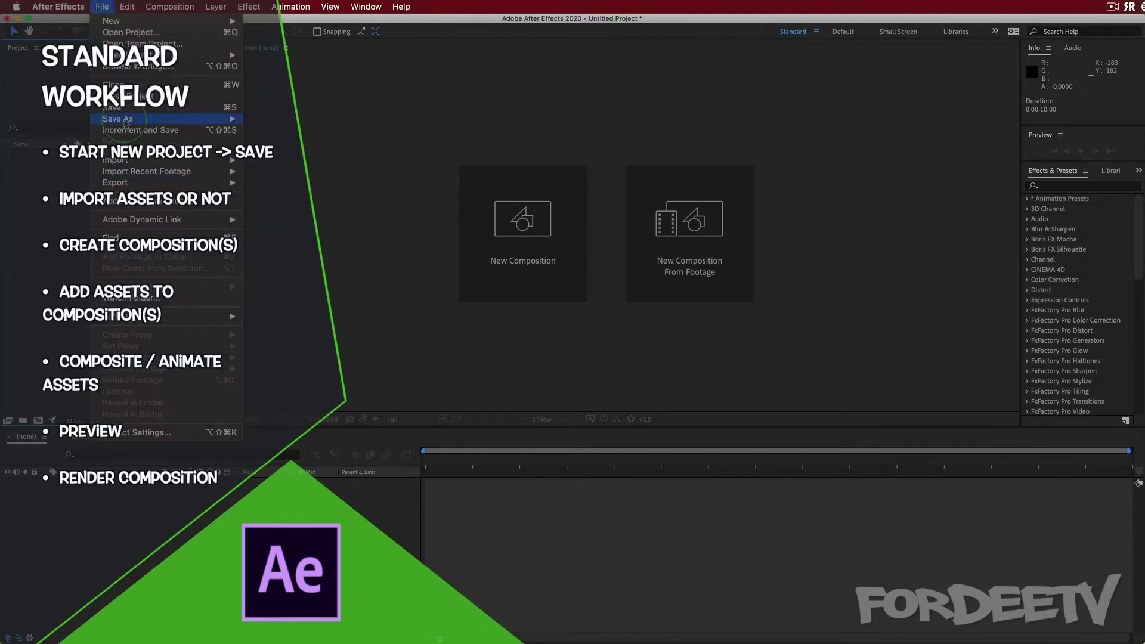
{"action": "mouse_move", "coordinate": [122, 121]}
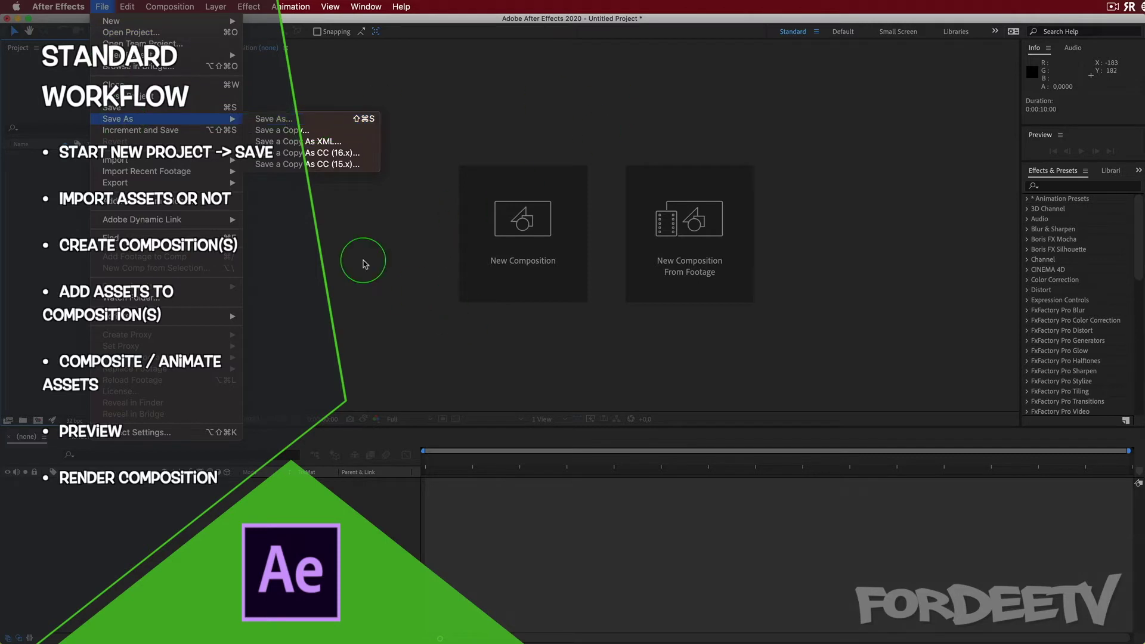
{"action": "left_click", "coordinate": [353, 252]}
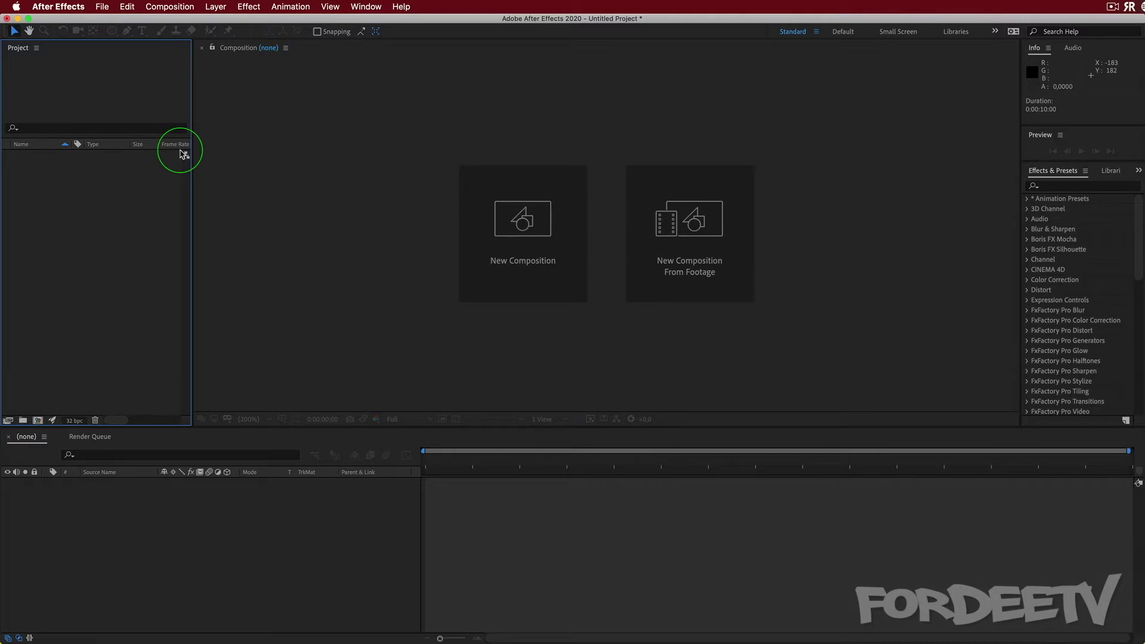
Step: Review the General and the Media & Disk Cache preferences, including the disk cache size and folder settings
{"action": "left_click", "coordinate": [73, 4]}
{"action": "left_click", "coordinate": [58, 5]}
{"action": "left_click", "coordinate": [42, 6]}
{"action": "mouse_move", "coordinate": [63, 40]}
{"action": "left_click", "coordinate": [171, 41]}
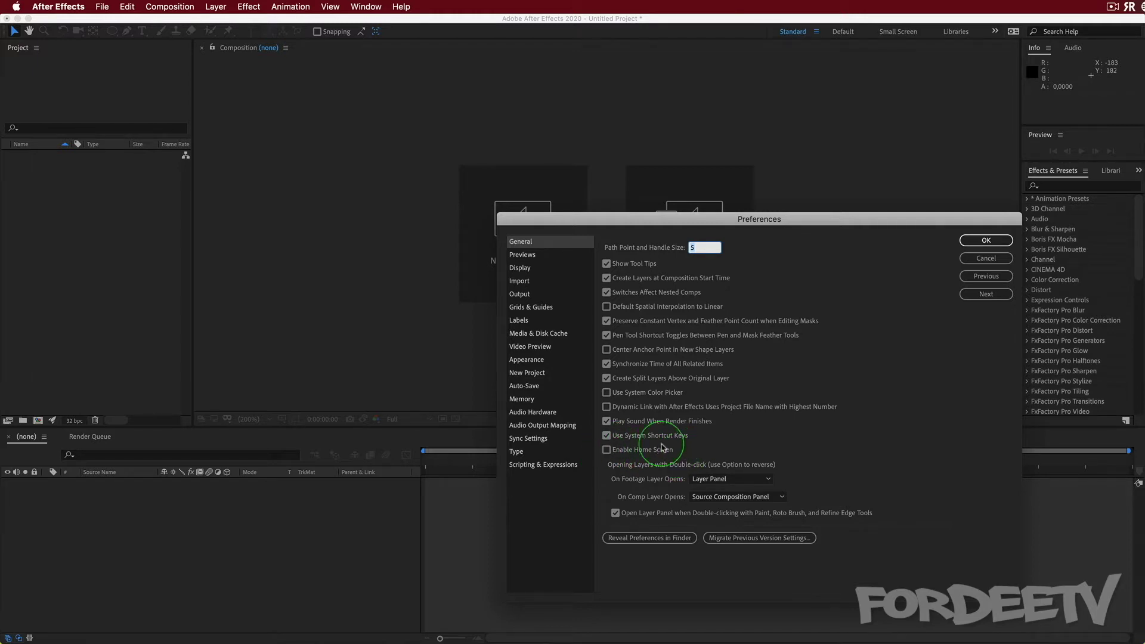
{"action": "left_click", "coordinate": [518, 334]}
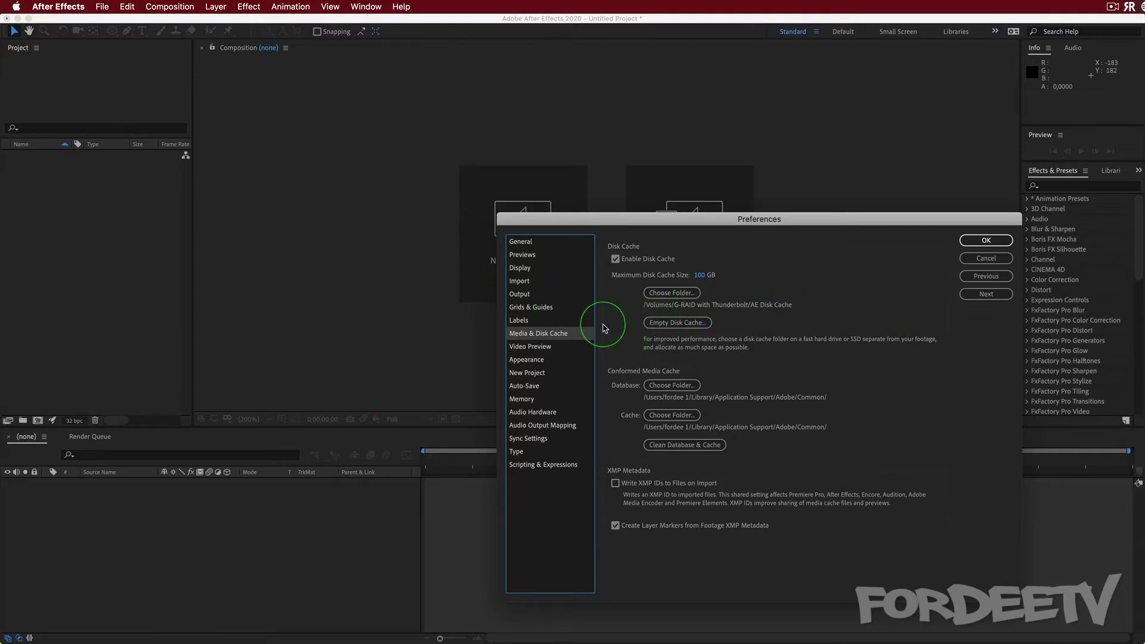
{"action": "left_click", "coordinate": [986, 240]}
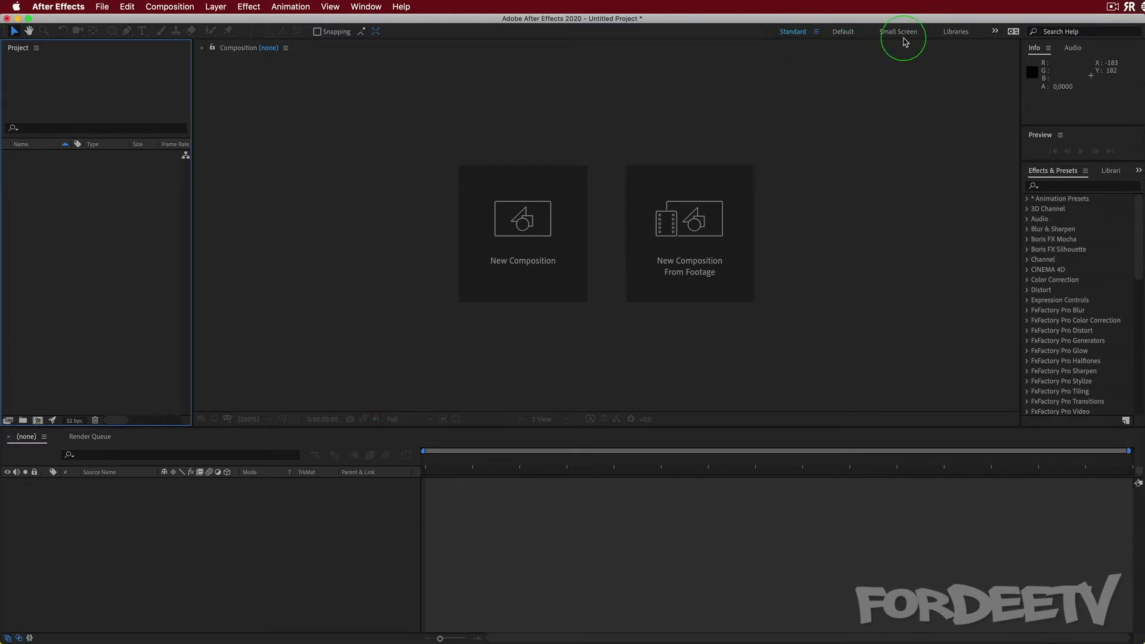
{"action": "left_click", "coordinate": [995, 31]}
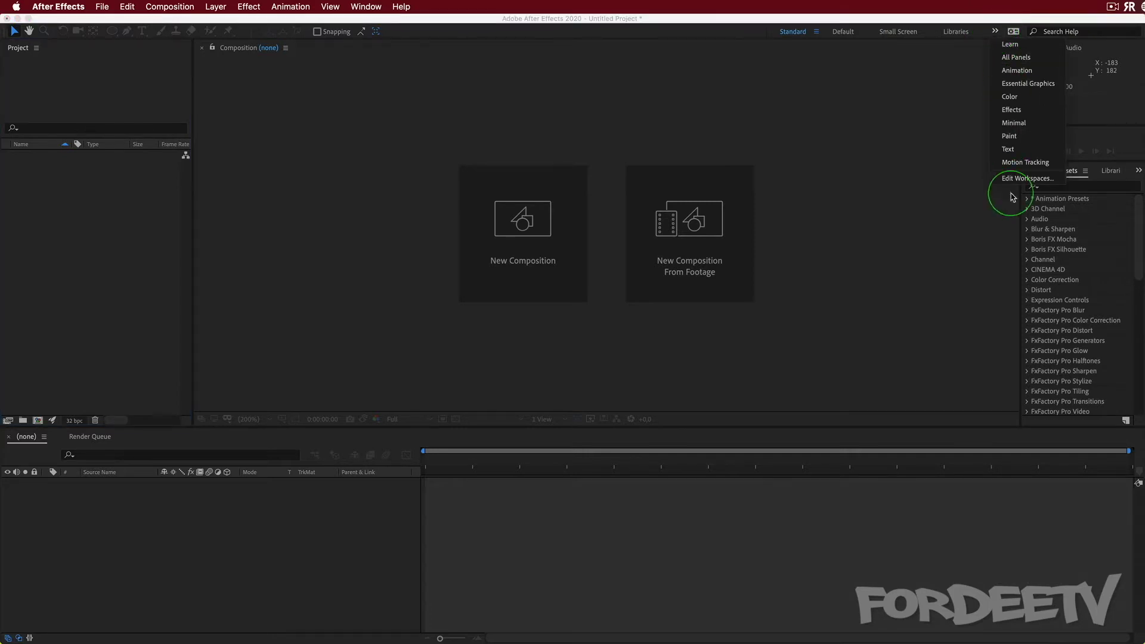
{"action": "left_click", "coordinate": [995, 31]}
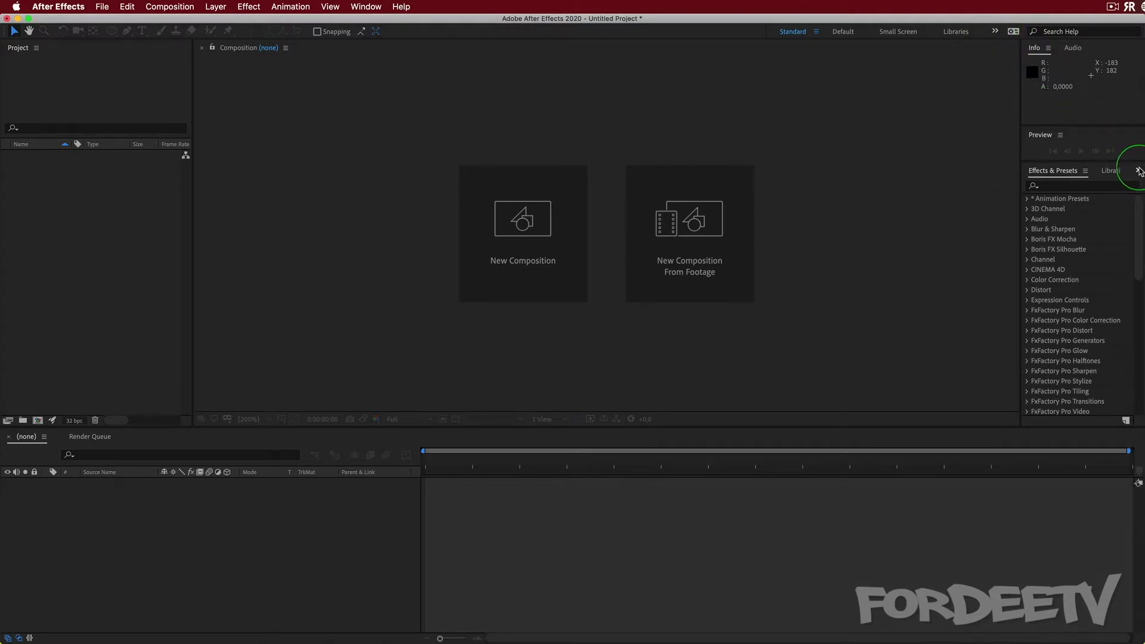
{"action": "left_click", "coordinate": [995, 31]}
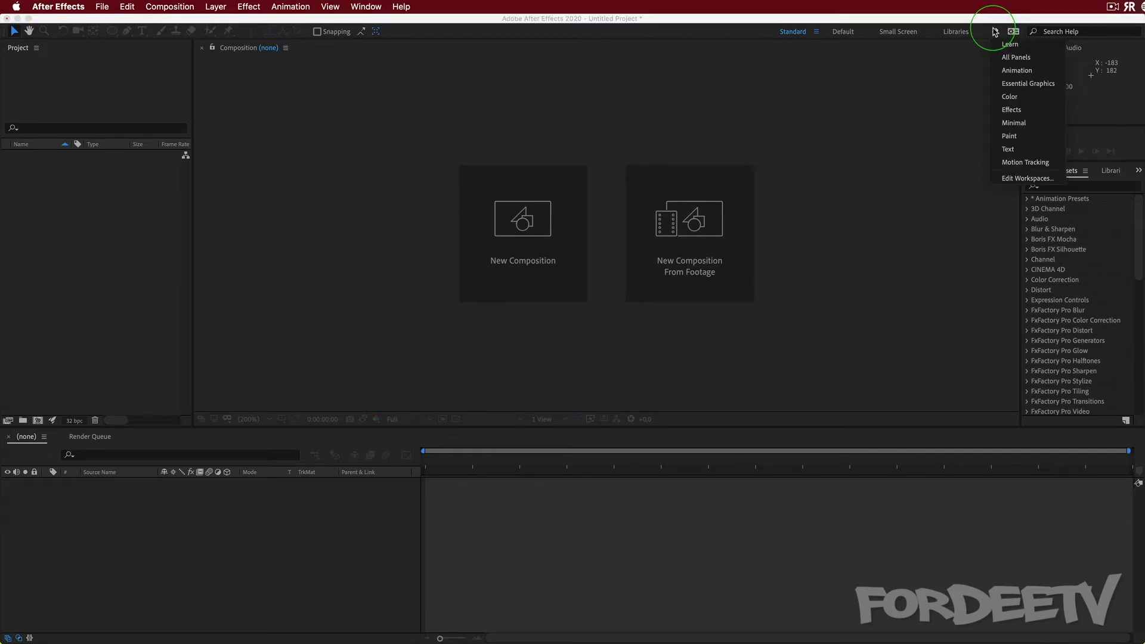
{"action": "left_click", "coordinate": [996, 32]}
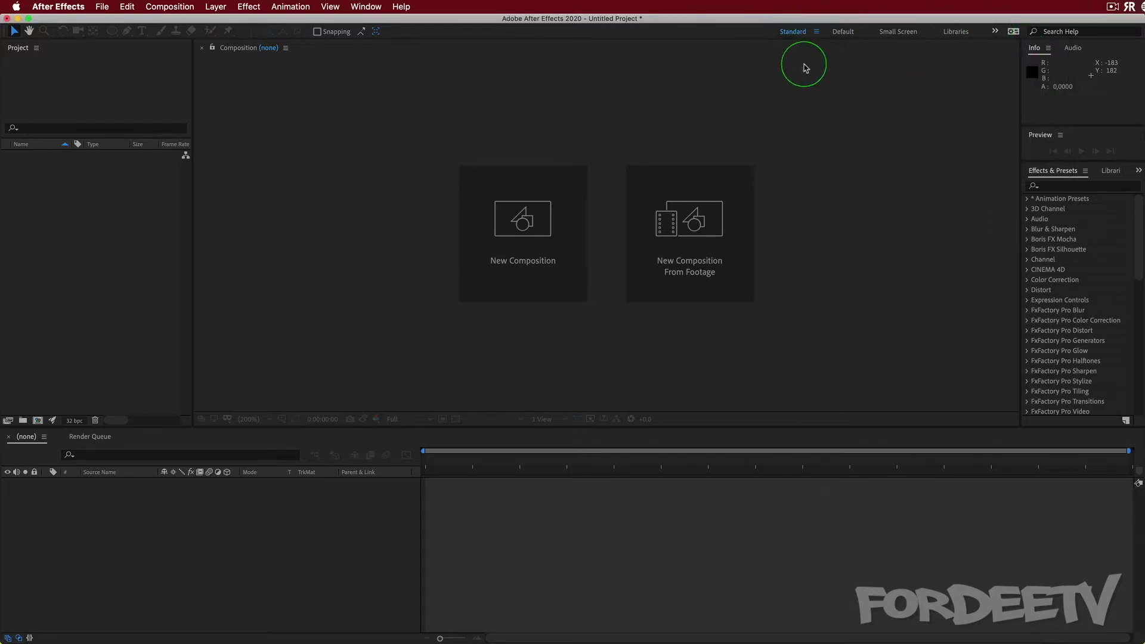
Step: Edit the workspace order so that Animation sits in the workspace bar between Small Screen and Libraries
{"action": "left_click", "coordinate": [816, 32]}
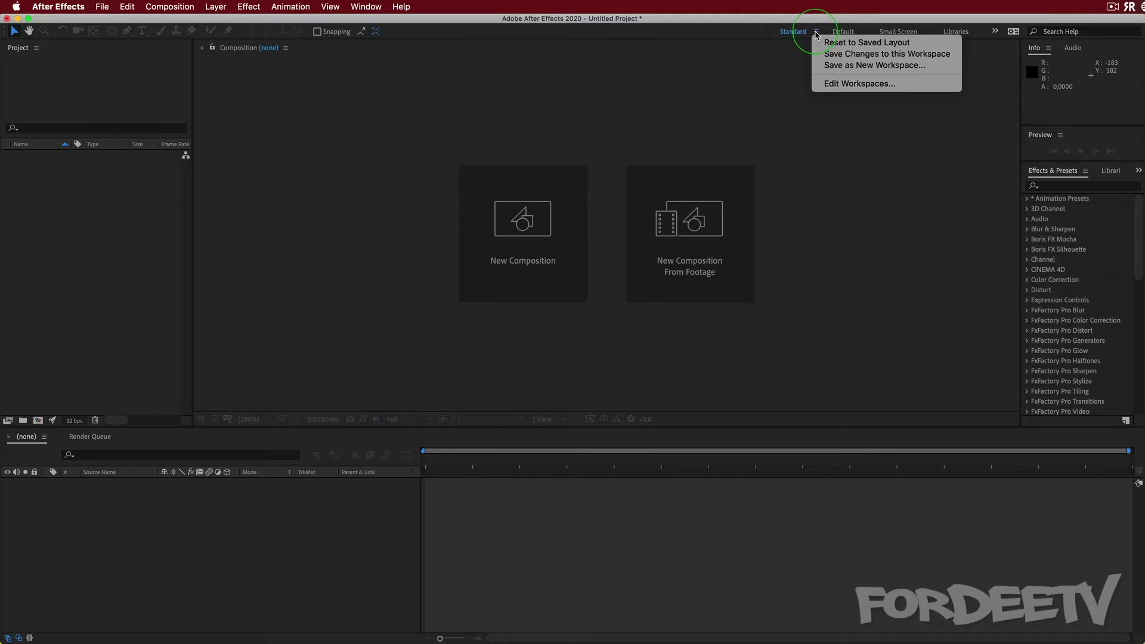
{"action": "left_click", "coordinate": [836, 84]}
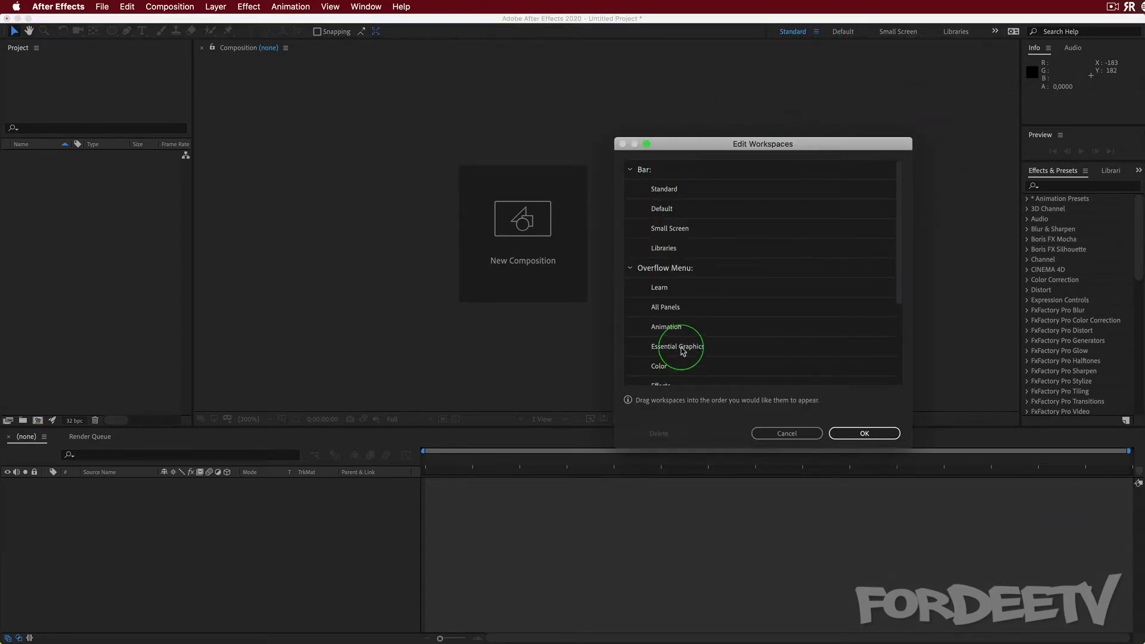
{"action": "left_click", "coordinate": [666, 327]}
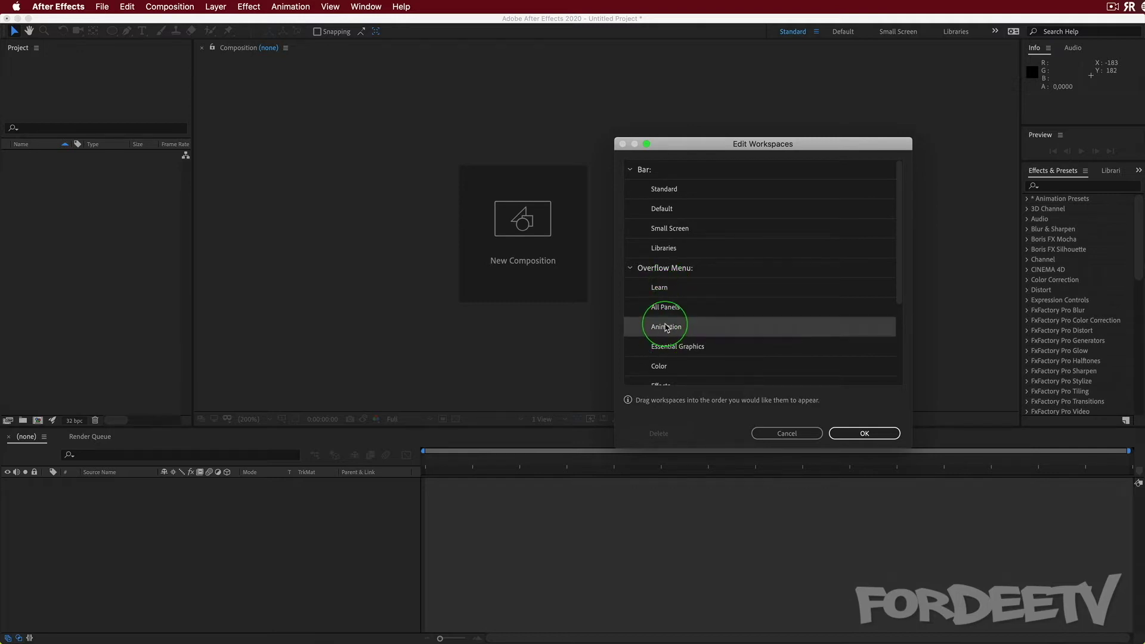
{"action": "left_click_drag", "start_coordinate": [667, 328], "coordinate": [668, 238]}
{"action": "left_click", "coordinate": [859, 439]}
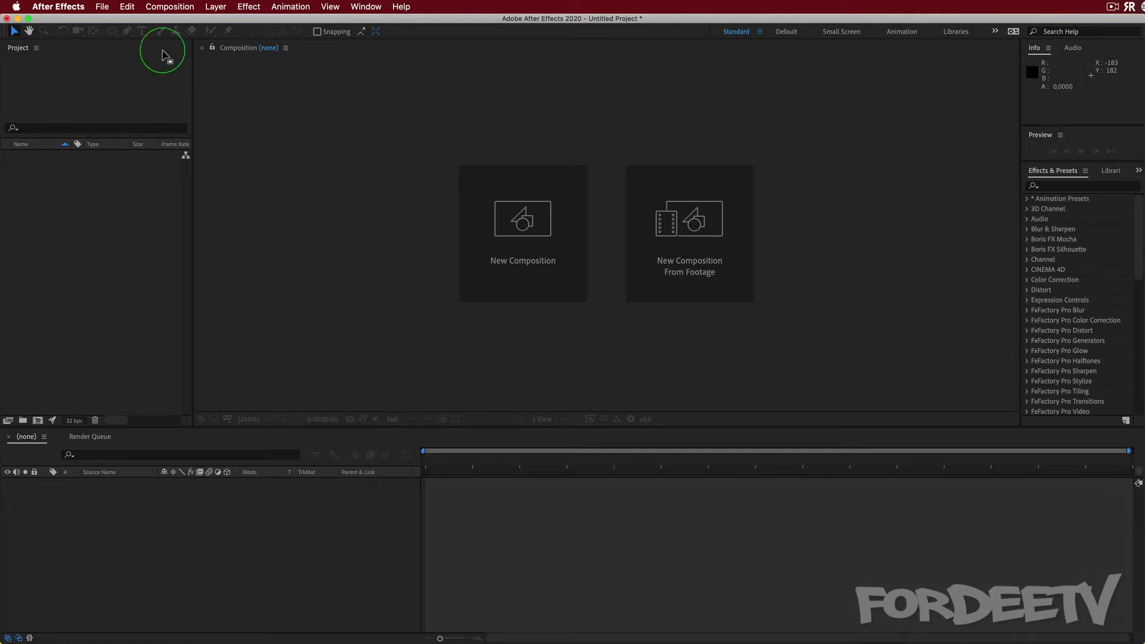
Step: Show the Effect Controls panel and save the changed layout to the Standard workspace
{"action": "left_click", "coordinate": [388, 6]}
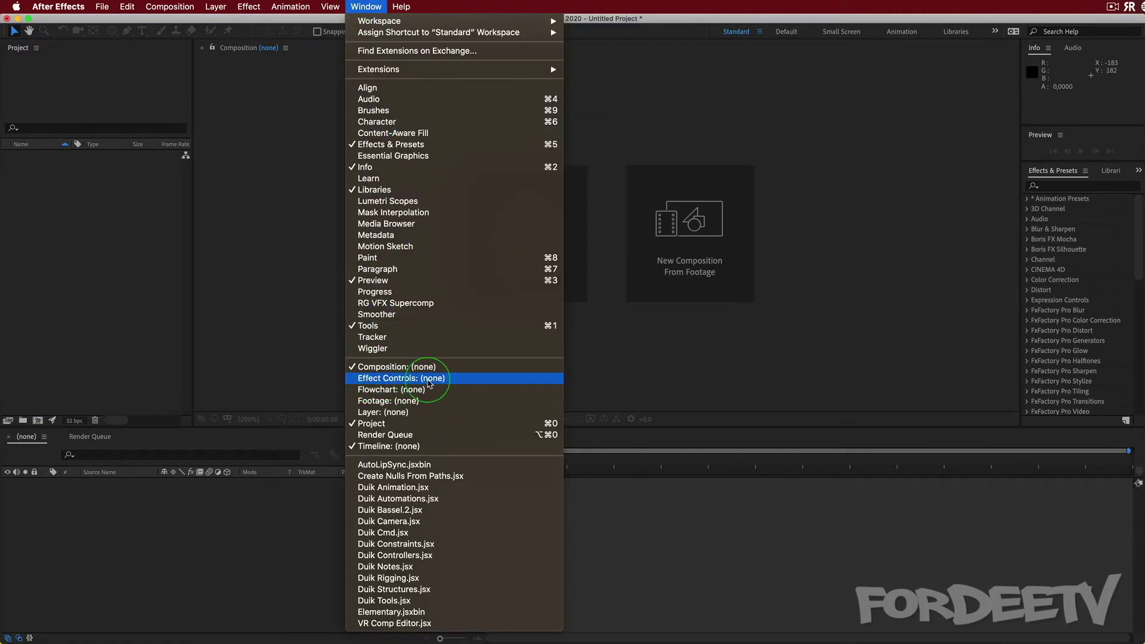
{"action": "left_click", "coordinate": [429, 380]}
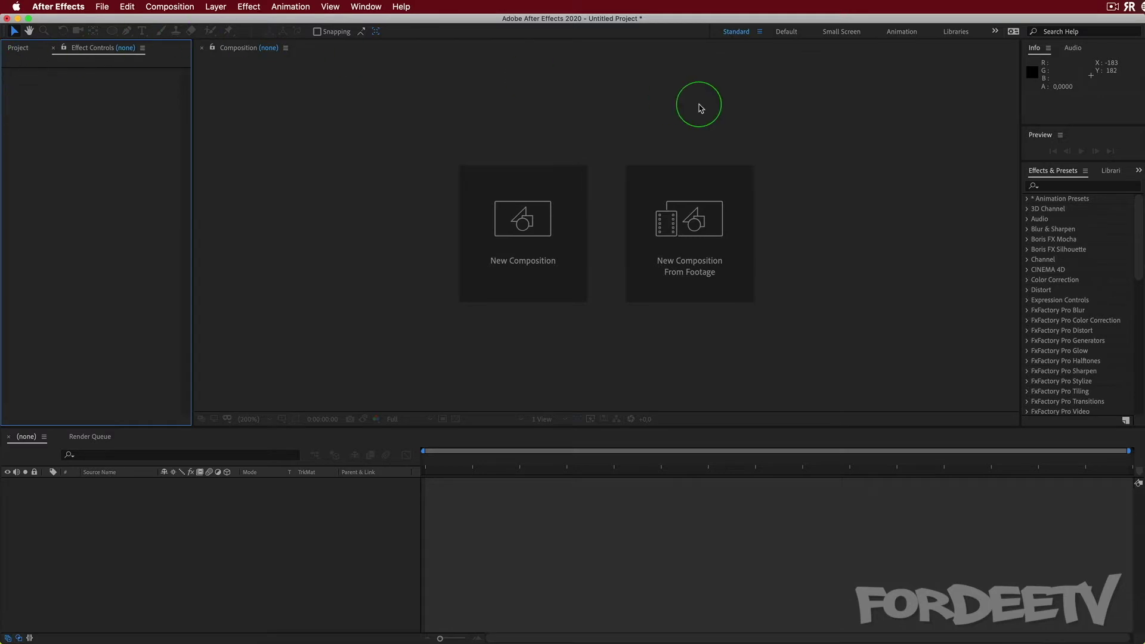
{"action": "left_click", "coordinate": [761, 33]}
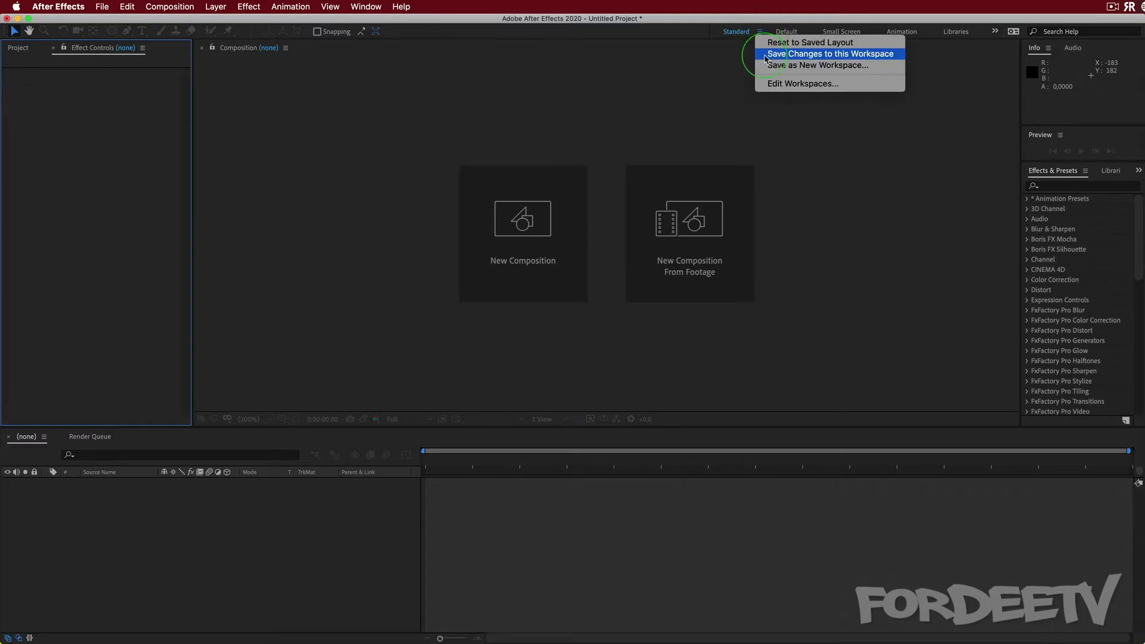
{"action": "left_click", "coordinate": [765, 56]}
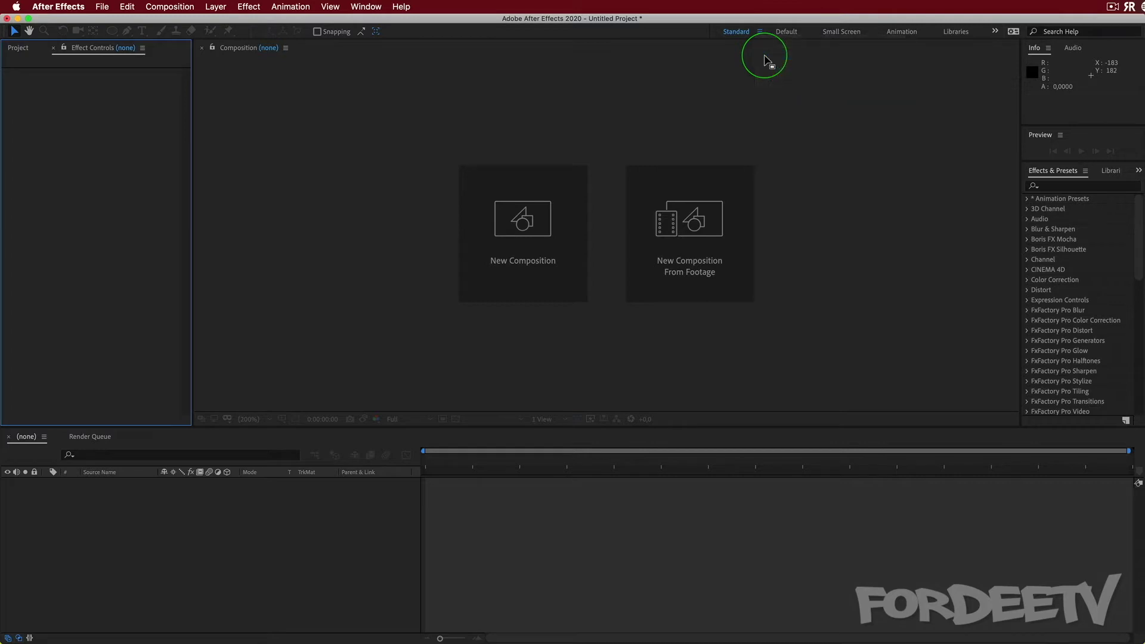
Step: Compare the Default workspace layout with the Standard layout, ending in the Standard workspace
{"action": "left_click", "coordinate": [786, 32]}
{"action": "left_click", "coordinate": [736, 33]}
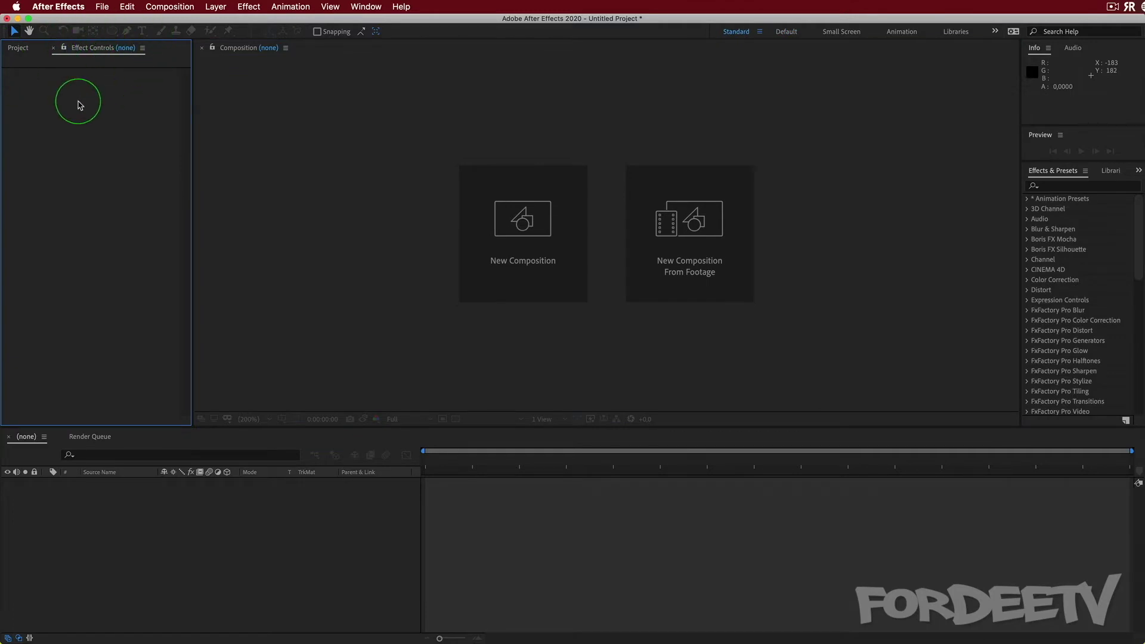
{"action": "left_click", "coordinate": [784, 32]}
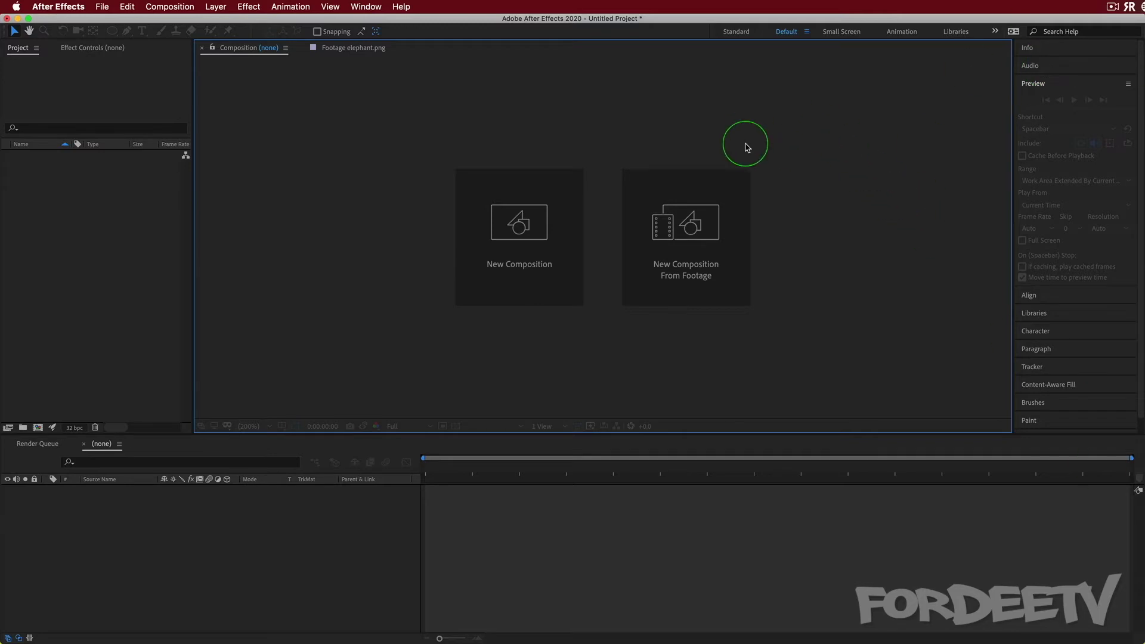
{"action": "left_click", "coordinate": [735, 33]}
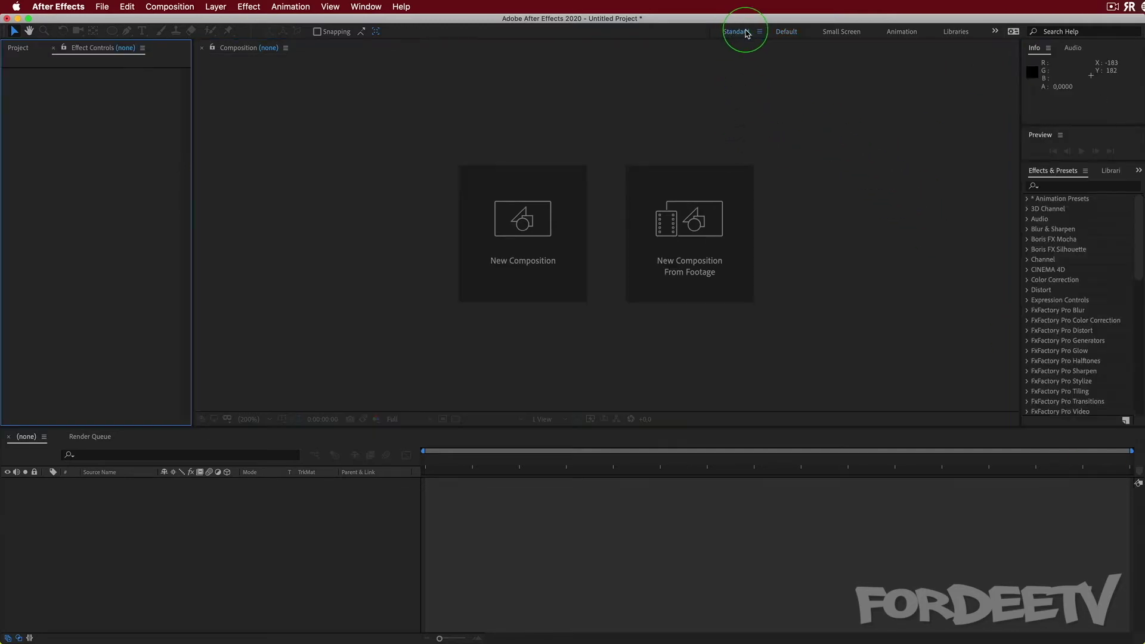
Step: Save the current layout as a new workspace named FordeeTV Workspace
{"action": "left_click", "coordinate": [759, 33]}
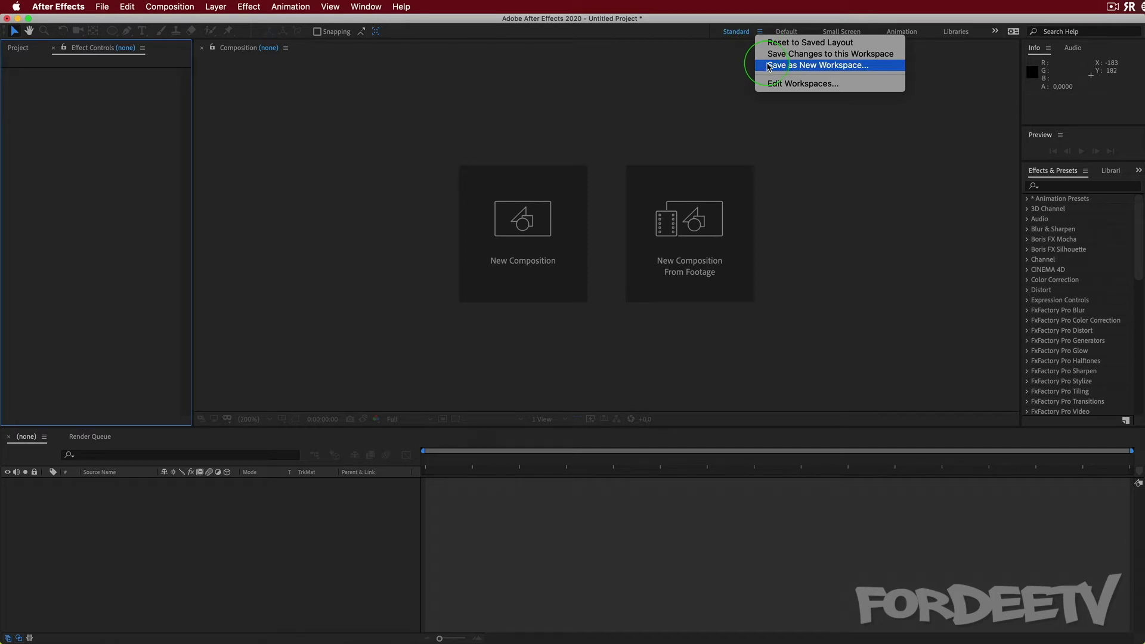
{"action": "left_click", "coordinate": [769, 66]}
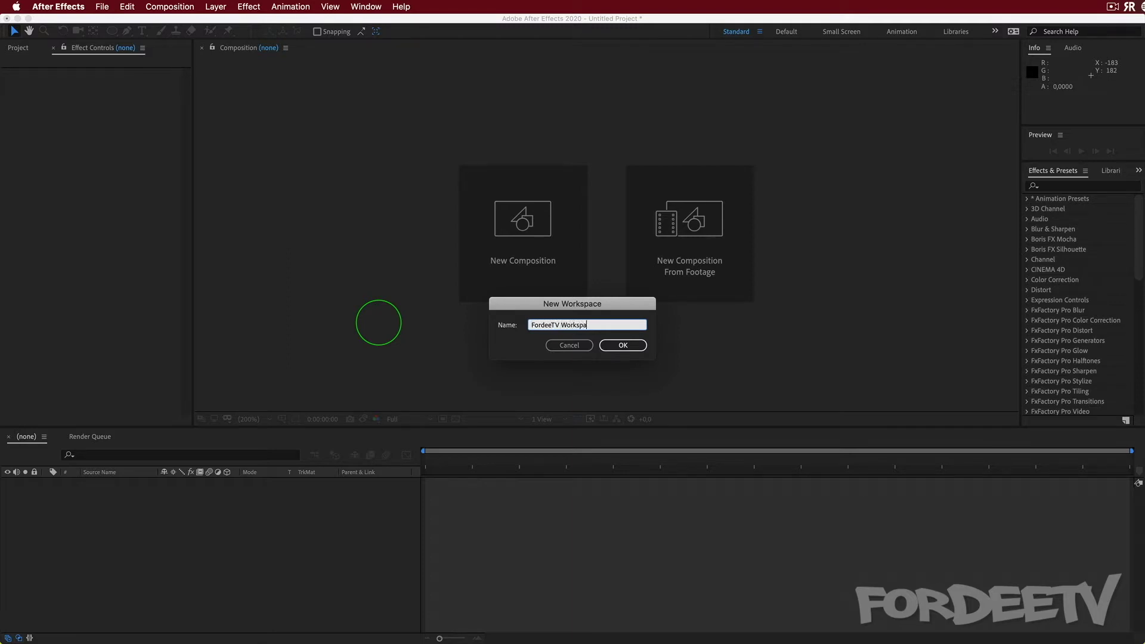
{"action": "type", "text": "FordeeTV Workspace"}
{"action": "left_click", "coordinate": [623, 346]}
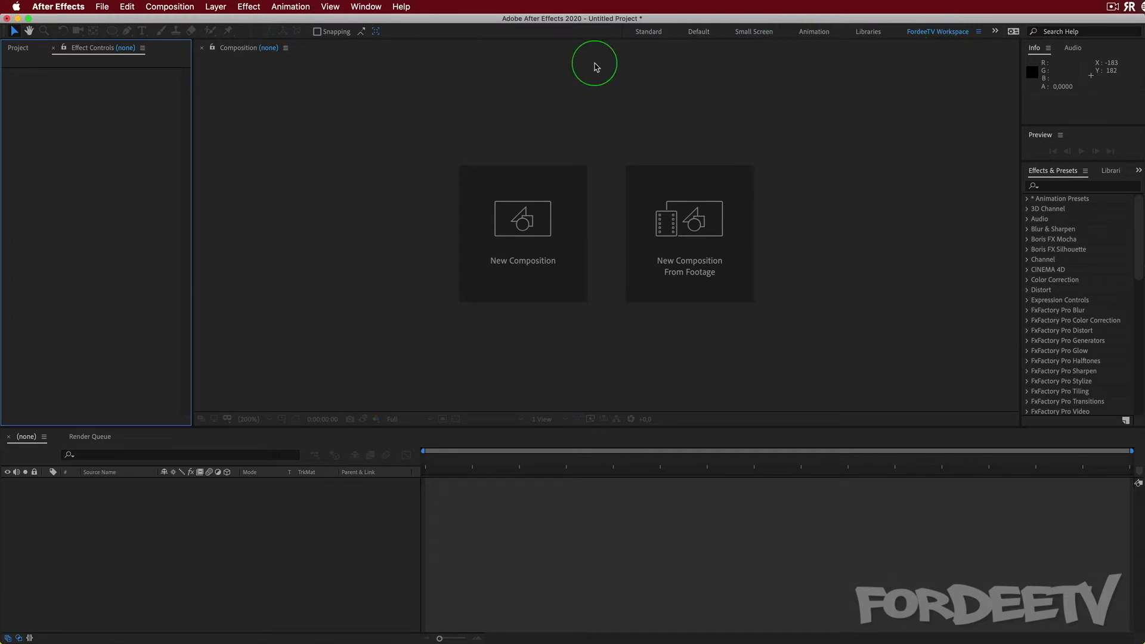
Step: Move Small Screen, Animation and Libraries into the workspace overflow list and place FordeeTV Workspace first in the bar
{"action": "left_click", "coordinate": [978, 32]}
{"action": "left_click", "coordinate": [988, 84]}
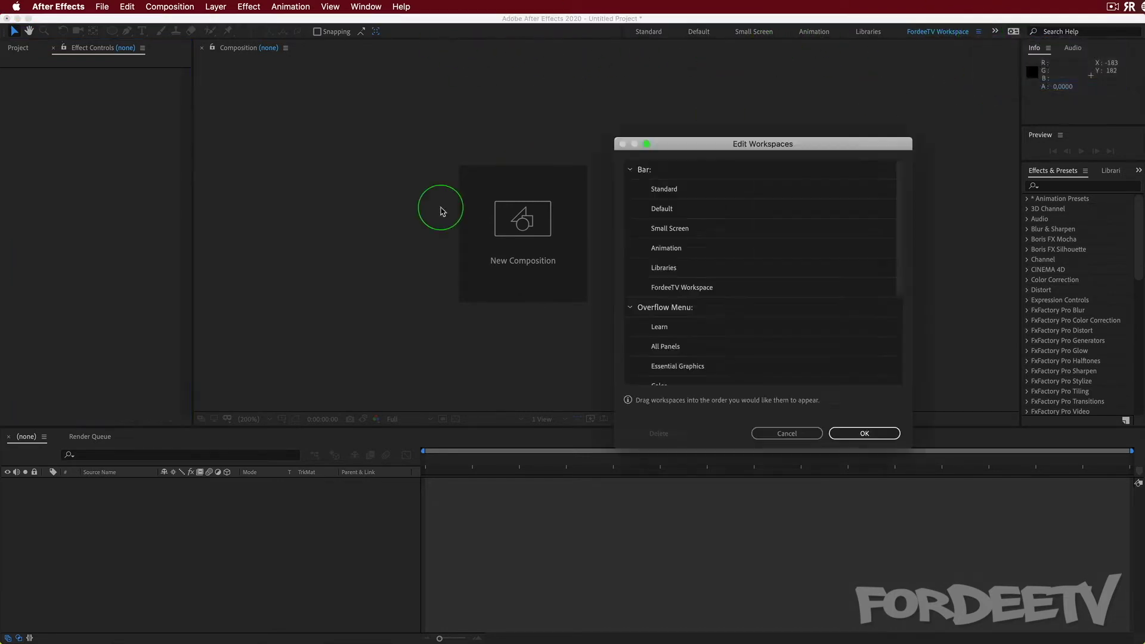
{"action": "left_click_drag", "start_coordinate": [652, 253], "coordinate": [659, 327]}
{"action": "left_click_drag", "start_coordinate": [655, 249], "coordinate": [680, 297]}
{"action": "left_click_drag", "start_coordinate": [679, 229], "coordinate": [680, 275]}
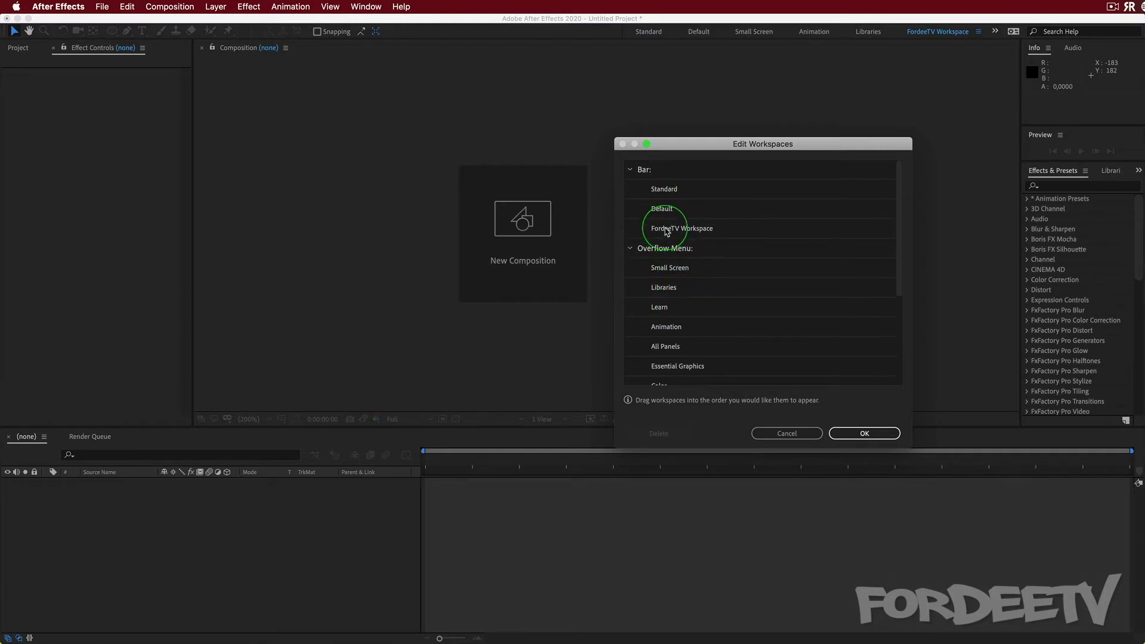
{"action": "left_click_drag", "start_coordinate": [667, 232], "coordinate": [670, 174]}
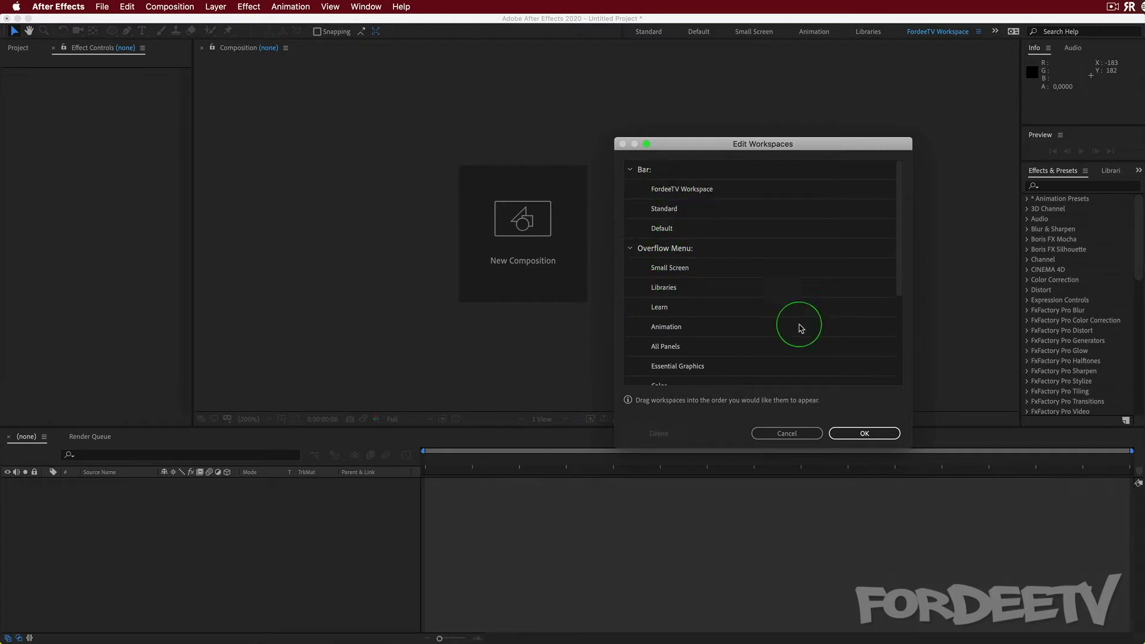
{"action": "left_click", "coordinate": [841, 433]}
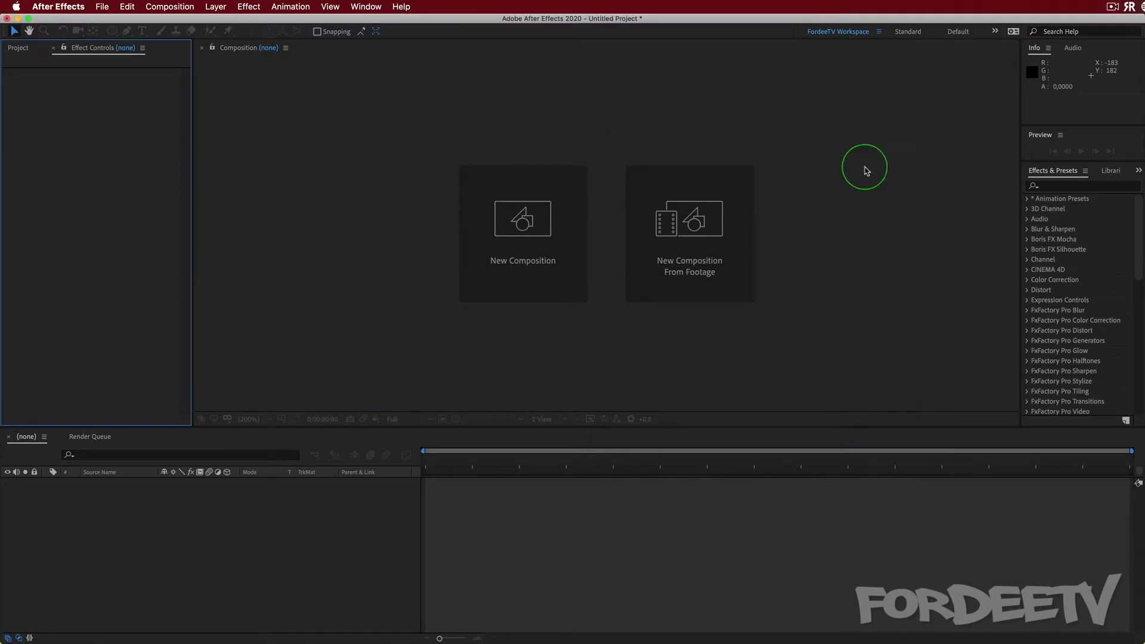
{"action": "left_click", "coordinate": [995, 31]}
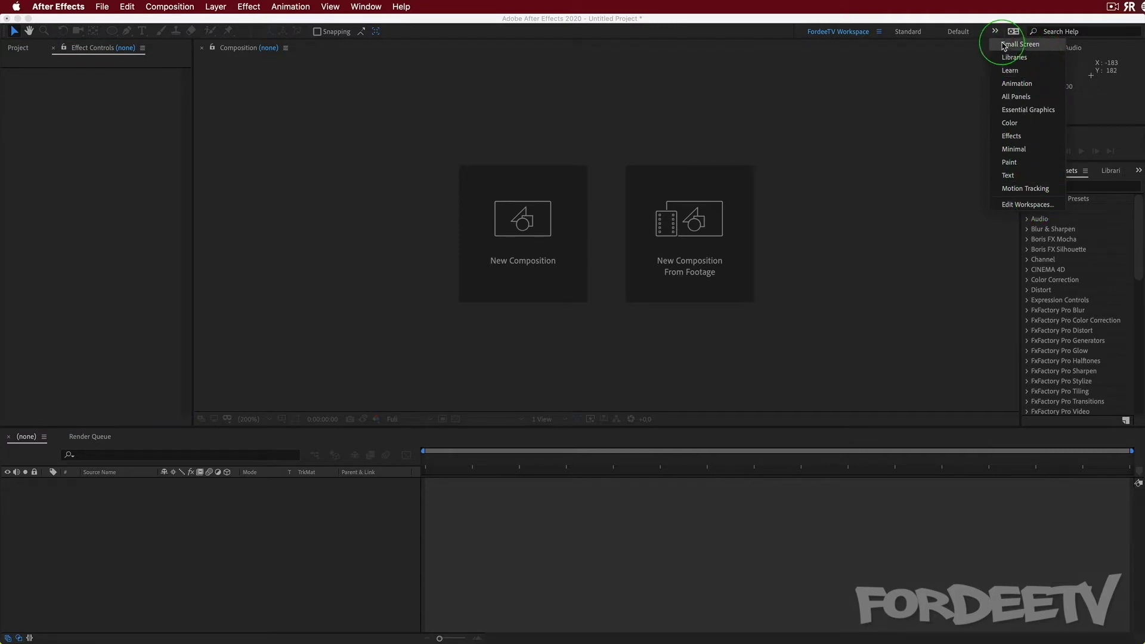
{"action": "left_click", "coordinate": [996, 31]}
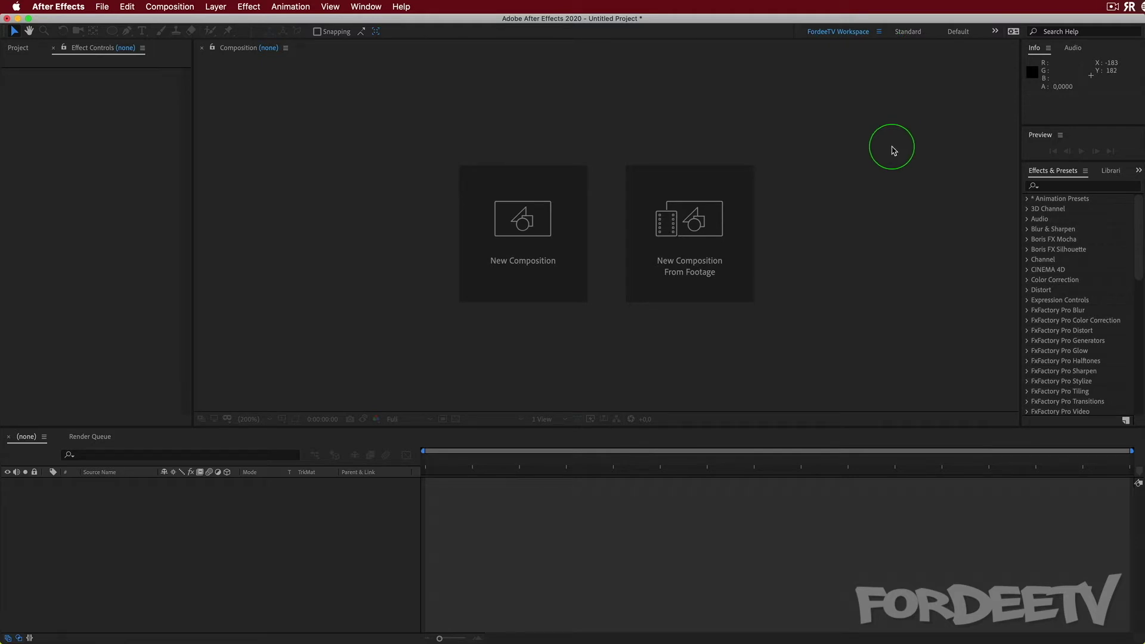
Step: Show the Paint panel and save the changed layout to FordeeTV Workspace
{"action": "left_click", "coordinate": [352, 6]}
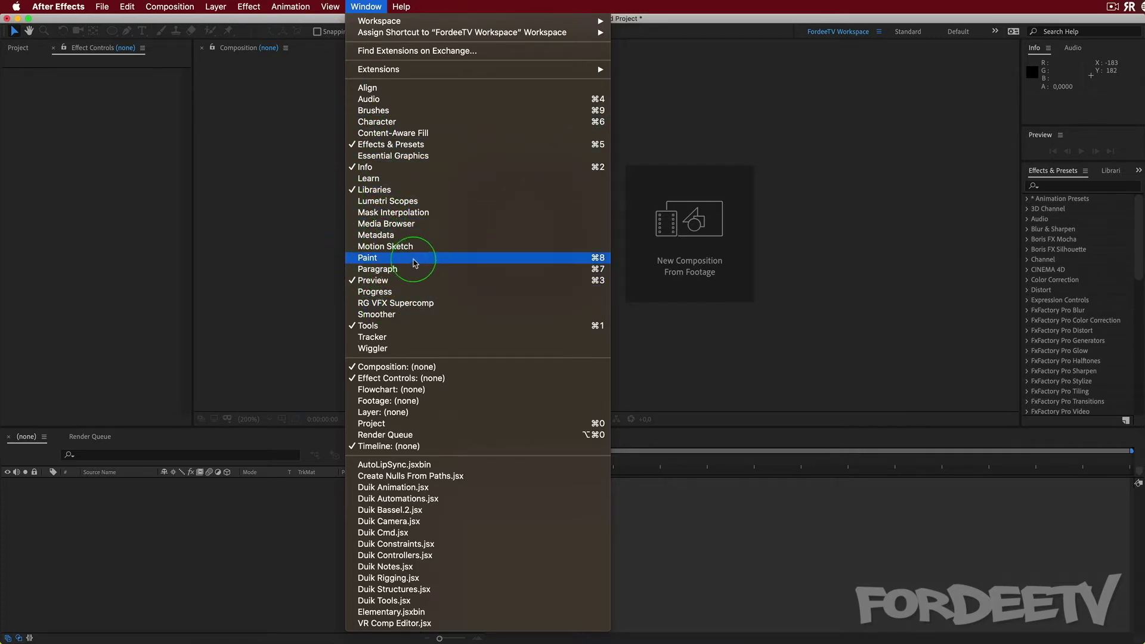
{"action": "left_click", "coordinate": [416, 263]}
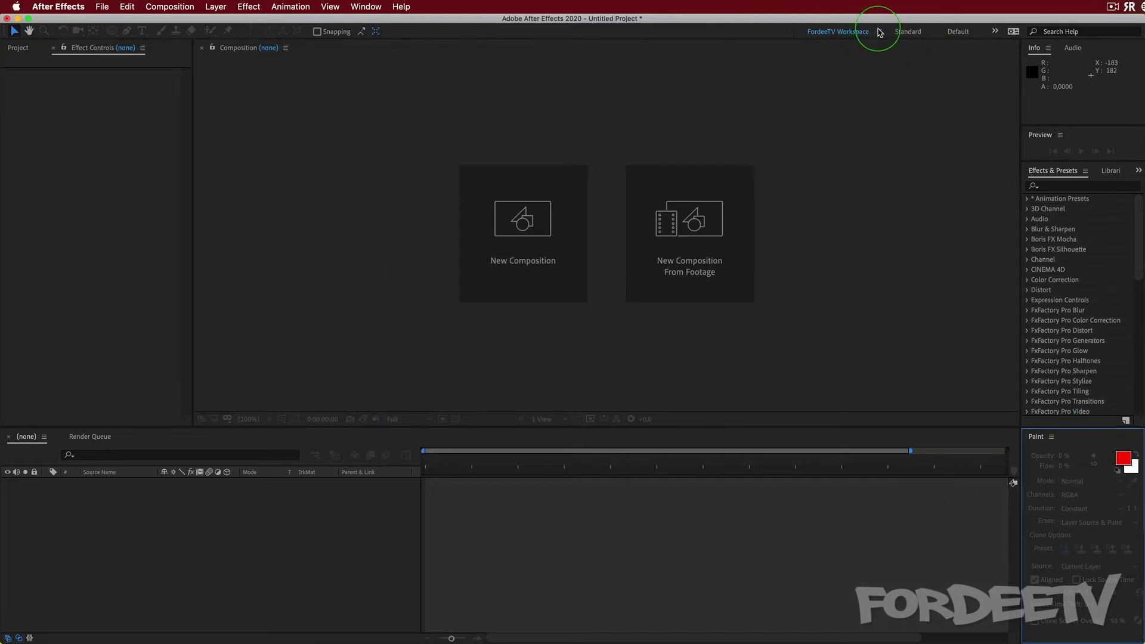
{"action": "left_click", "coordinate": [879, 32]}
{"action": "left_click", "coordinate": [893, 54]}
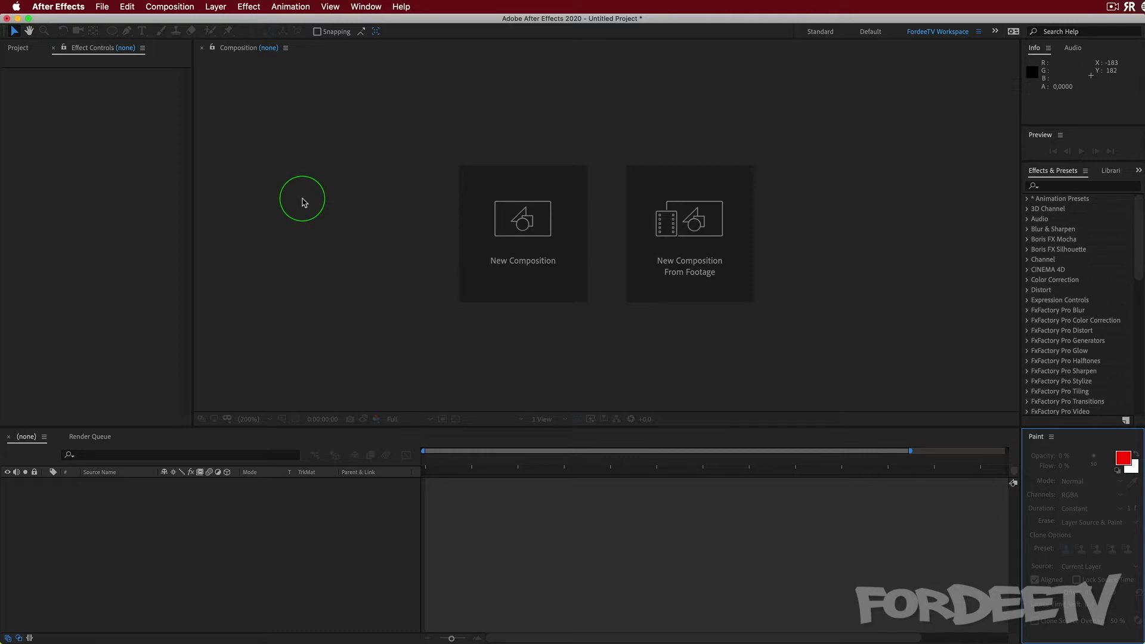
Step: Bring the Project panel to the front and maximize it to fill the whole workspace
{"action": "left_click", "coordinate": [16, 49]}
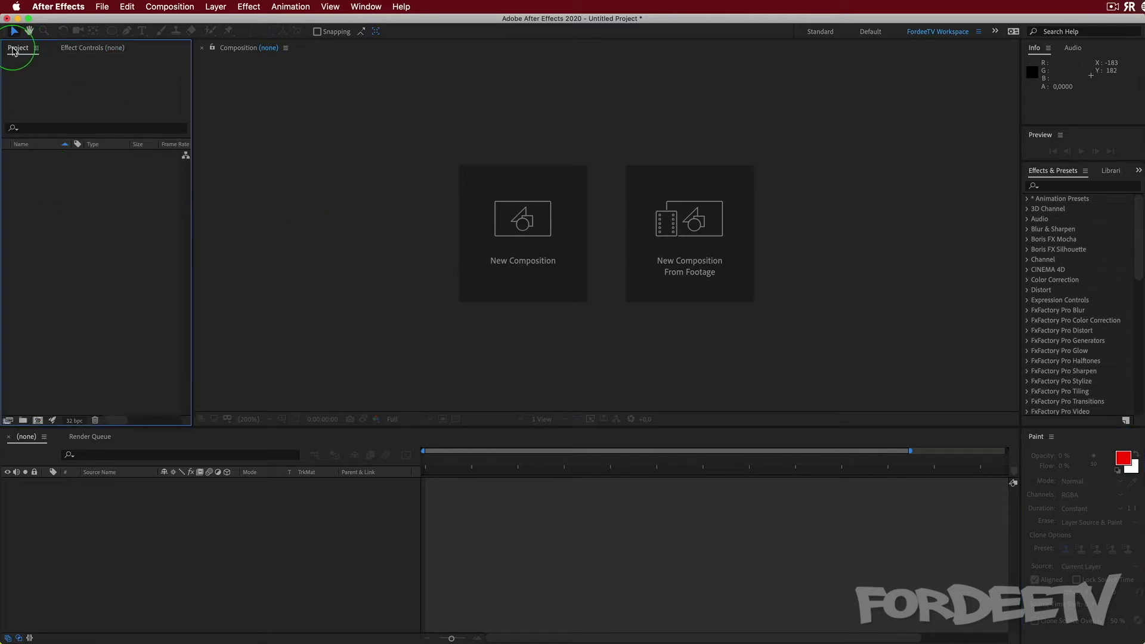
{"action": "double_click", "coordinate": [15, 49]}
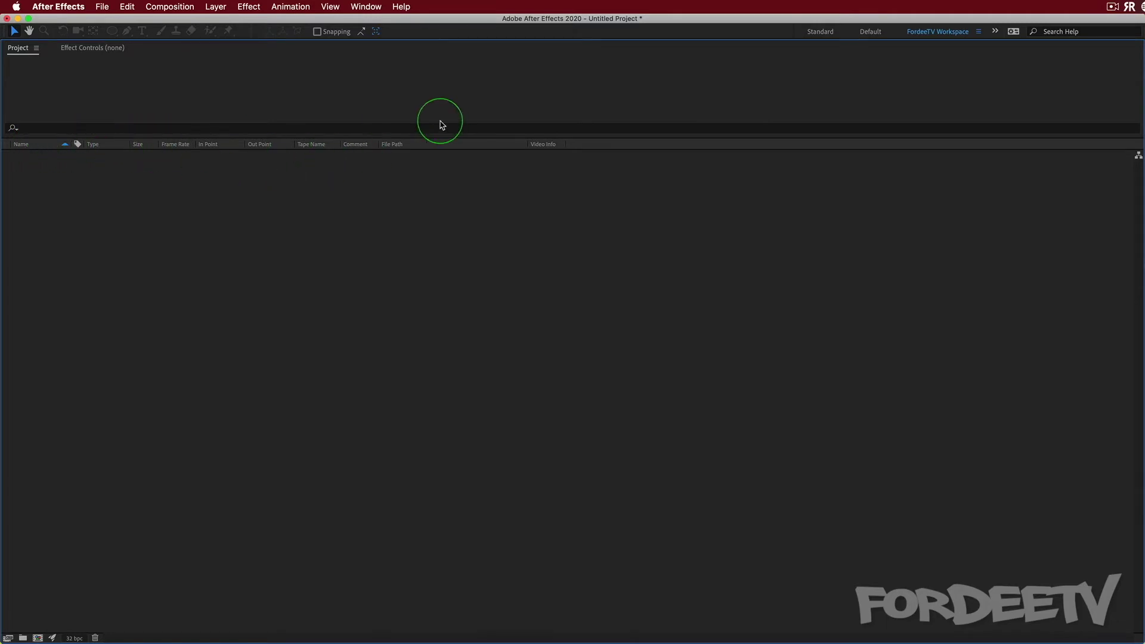
Step: Show the Media Duration column in the Project panel and place it directly after the Name column
{"action": "right_click", "coordinate": [428, 141]}
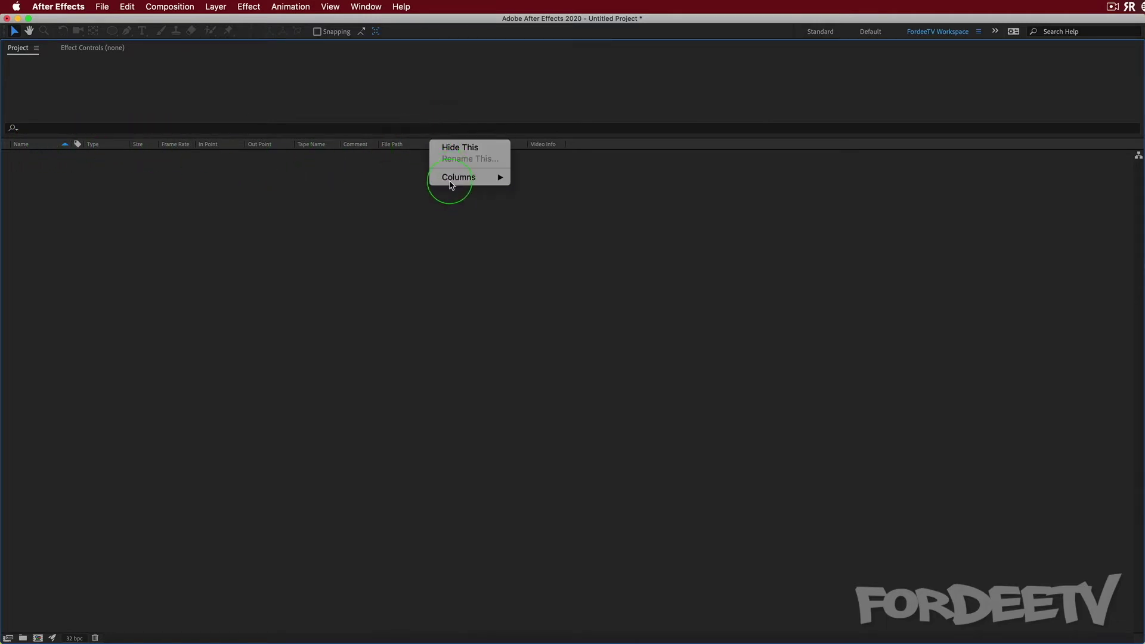
{"action": "mouse_move", "coordinate": [452, 184]}
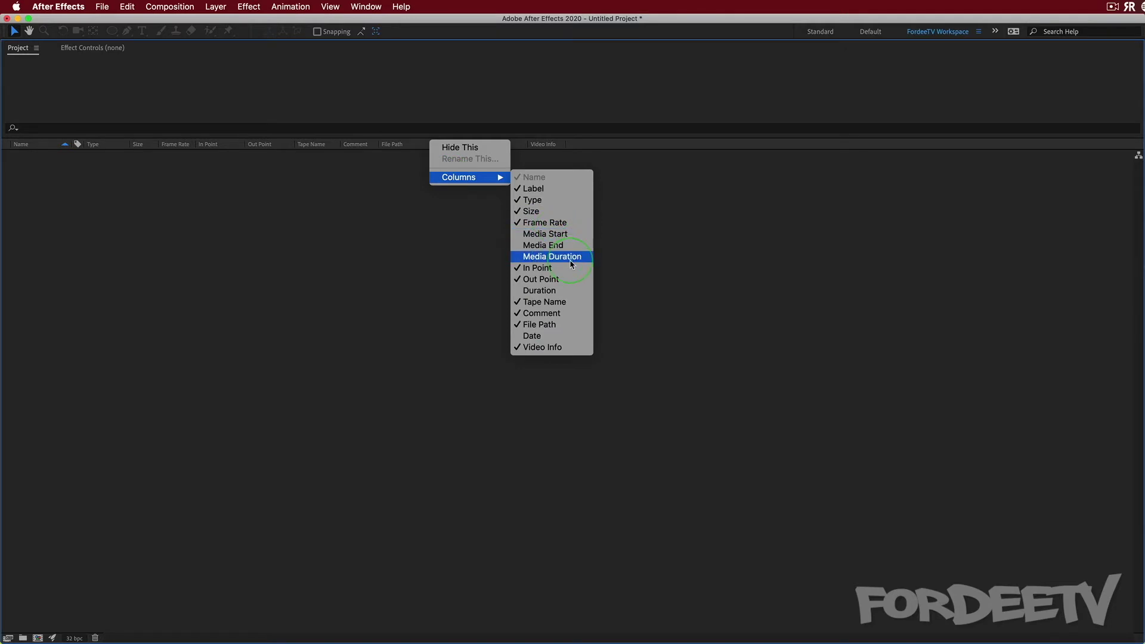
{"action": "left_click", "coordinate": [552, 256]}
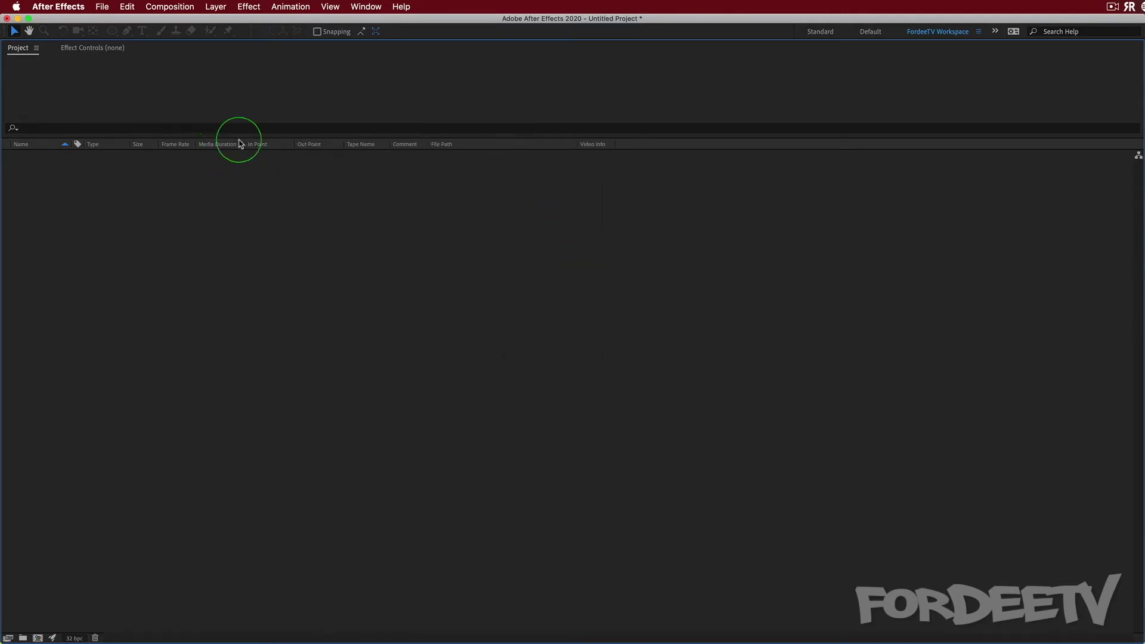
{"action": "left_click_drag", "start_coordinate": [216, 147], "coordinate": [74, 153]}
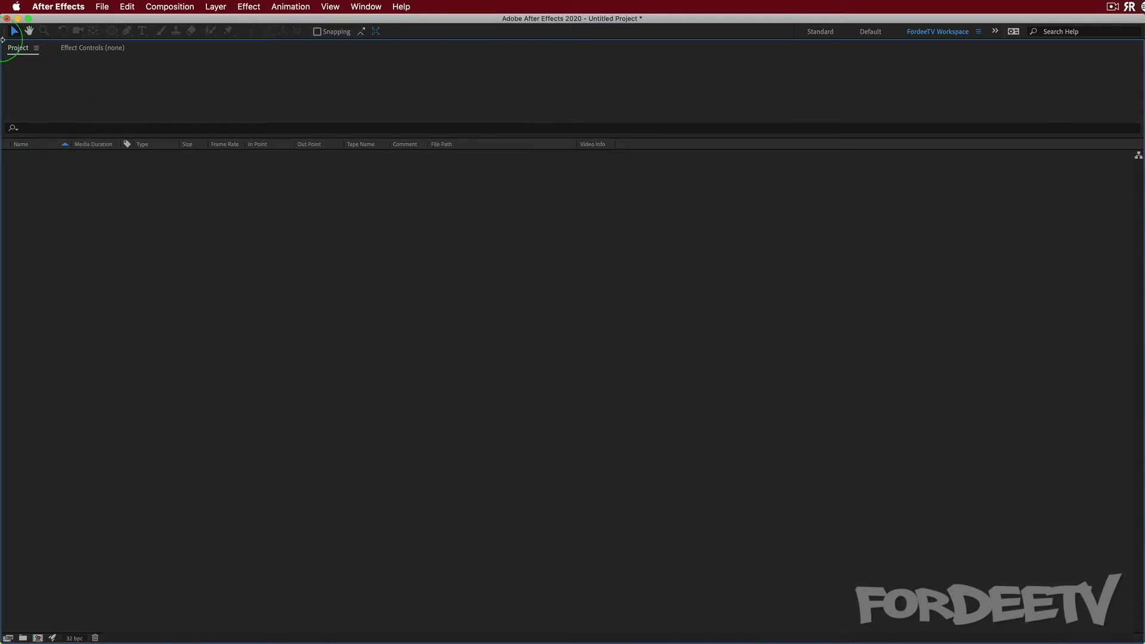
Step: Search the project items for "f" and clear the search field again
{"action": "left_click", "coordinate": [38, 131]}
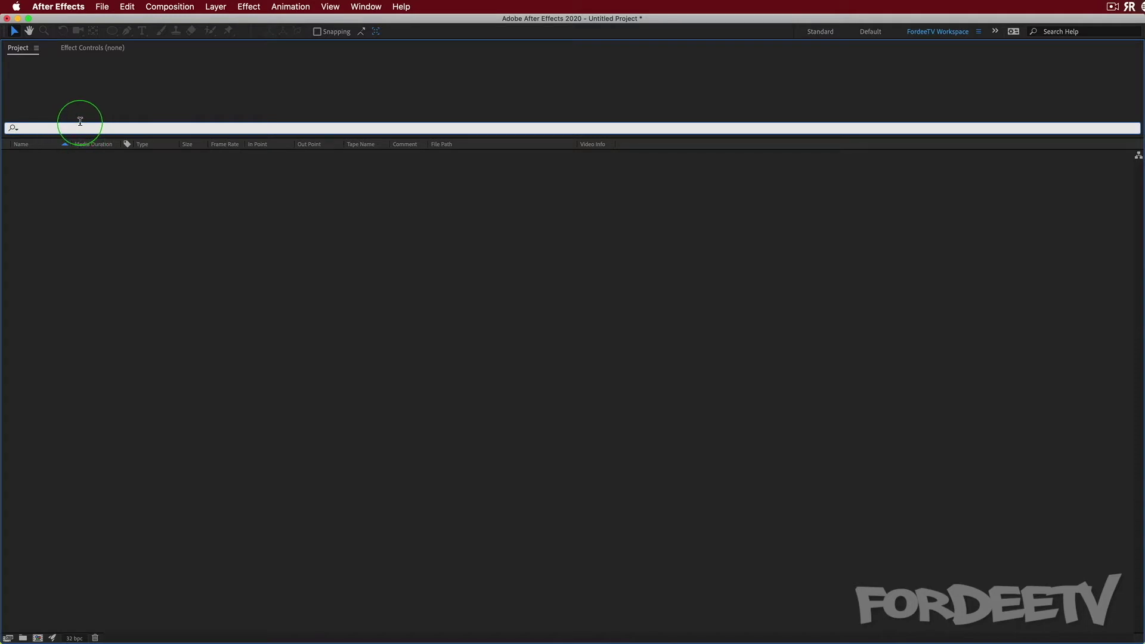
{"action": "type", "text": "f"}
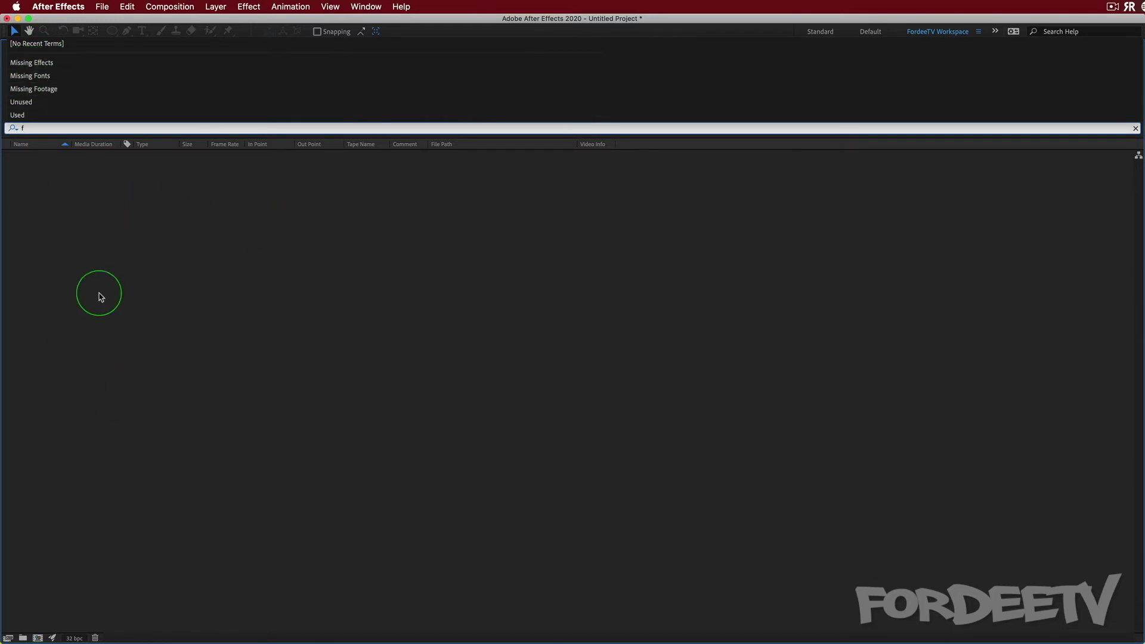
{"action": "left_click", "coordinate": [64, 185]}
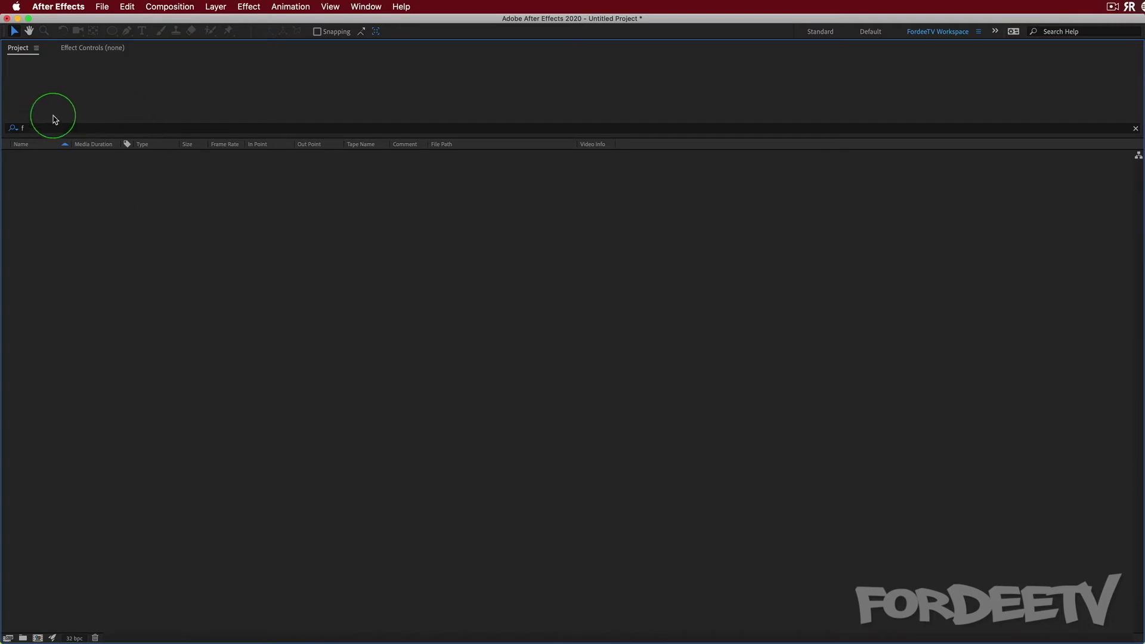
{"action": "left_click", "coordinate": [62, 130]}
{"action": "left_click", "coordinate": [50, 128]}
{"action": "left_click", "coordinate": [32, 130]}
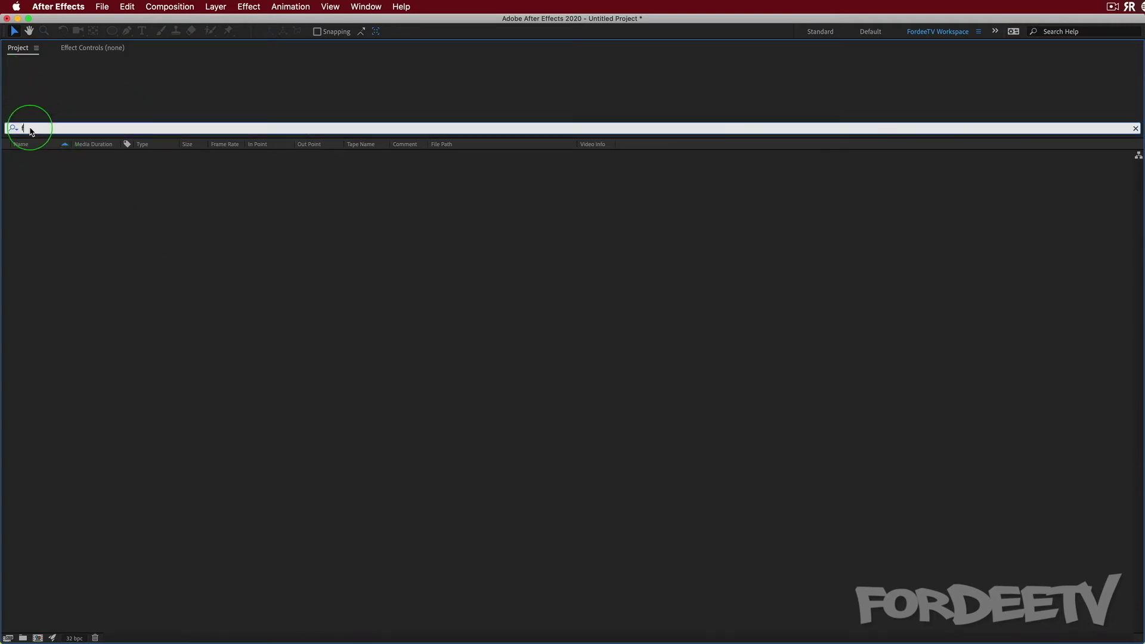
{"action": "left_click", "coordinate": [32, 127]}
{"action": "left_click", "coordinate": [27, 179]}
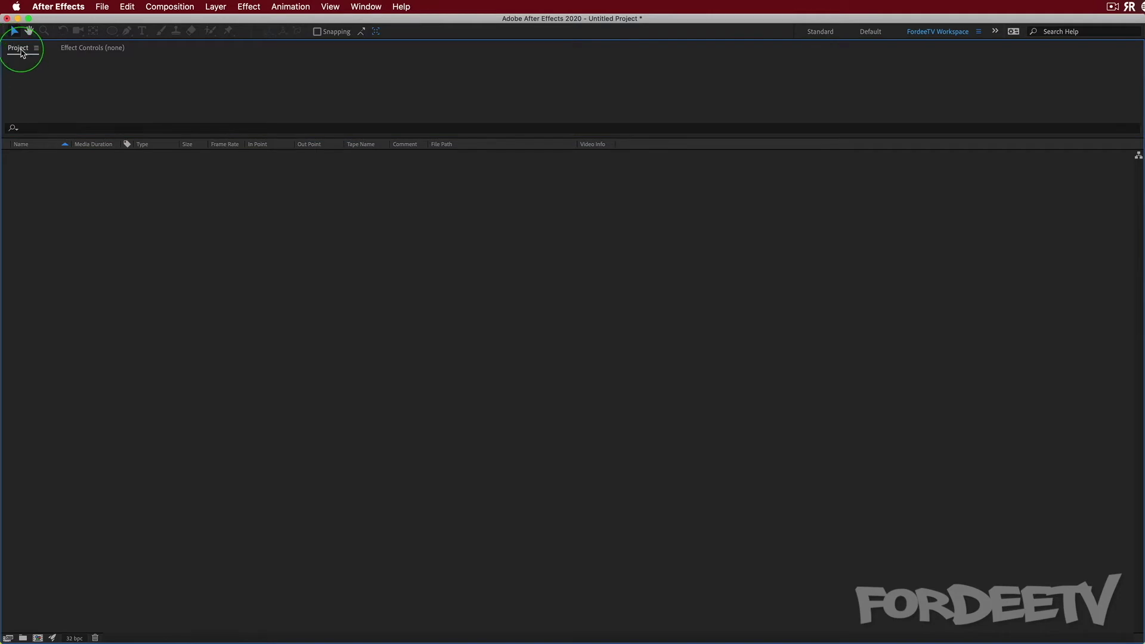
Step: Restore the maximized Project panel to its normal size and look over the project's file commands
{"action": "double_click", "coordinate": [22, 51]}
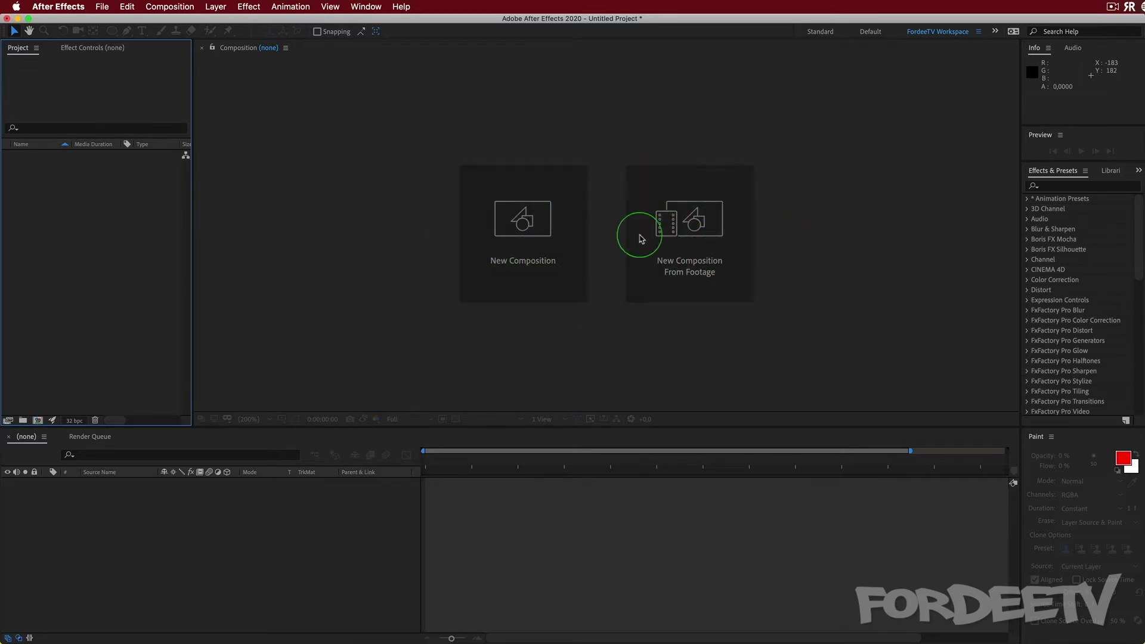
{"action": "left_click", "coordinate": [102, 7]}
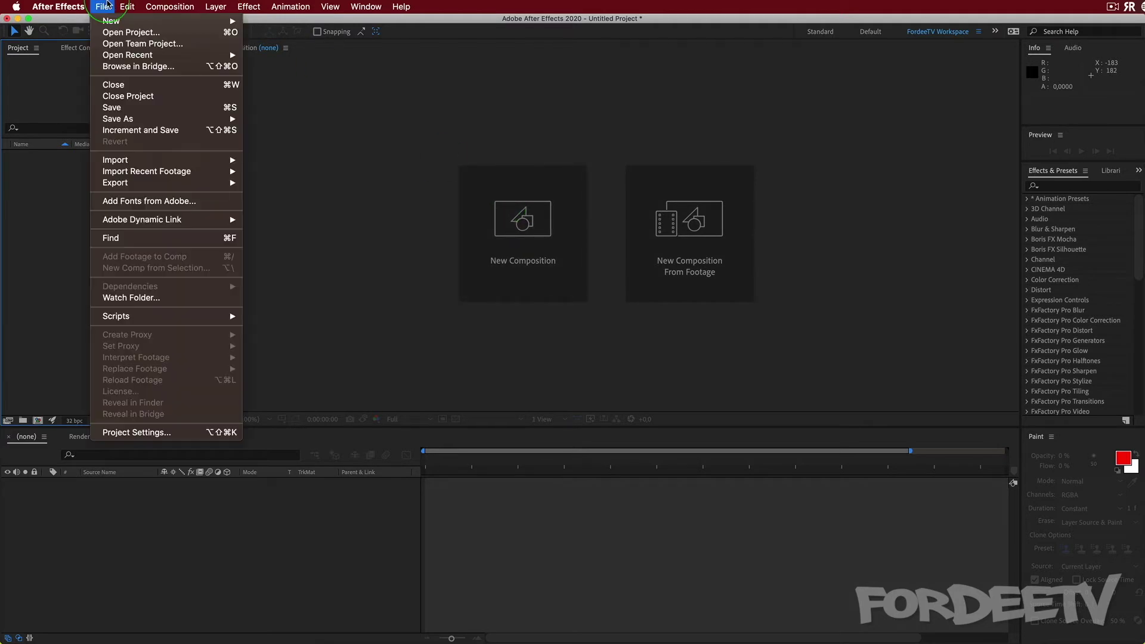
{"action": "mouse_move", "coordinate": [137, 160]}
{"action": "left_click", "coordinate": [55, 210]}
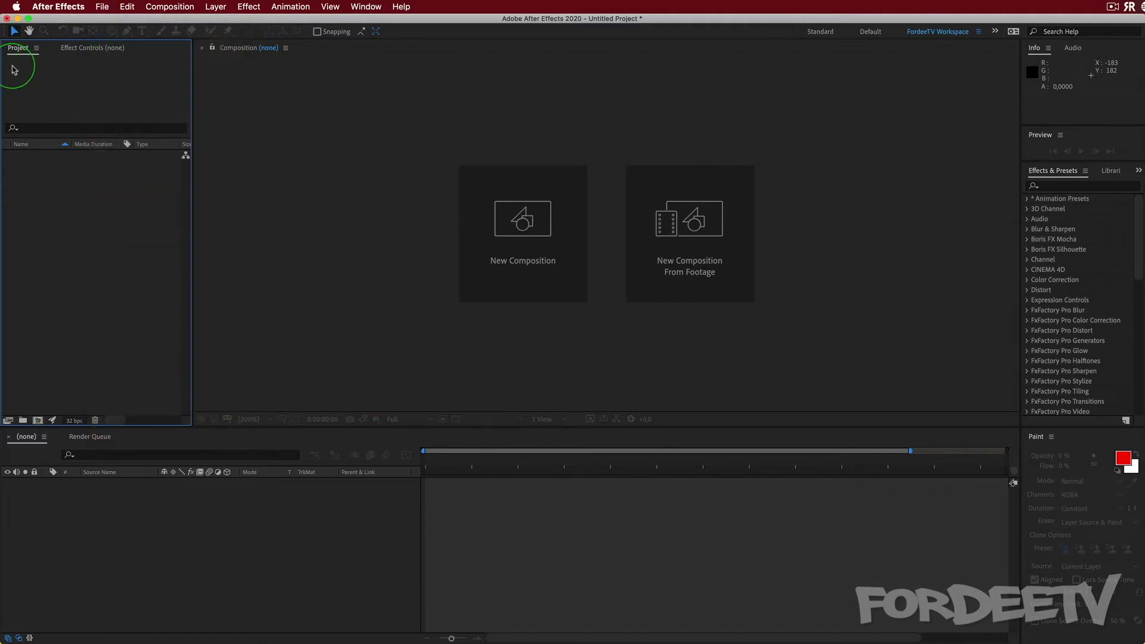
Step: Open the footage import dialog and preview cardboard16.png and elephant.png in the After Effects for Beginners folder
{"action": "double_click", "coordinate": [100, 236]}
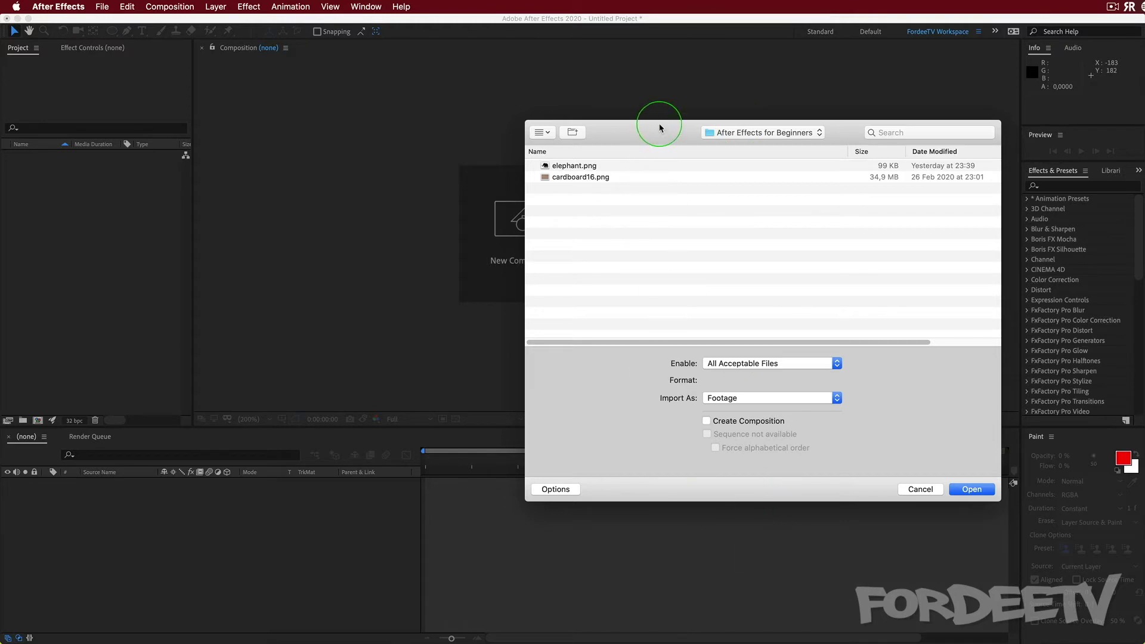
{"action": "left_click_drag", "start_coordinate": [660, 123], "coordinate": [492, 142]}
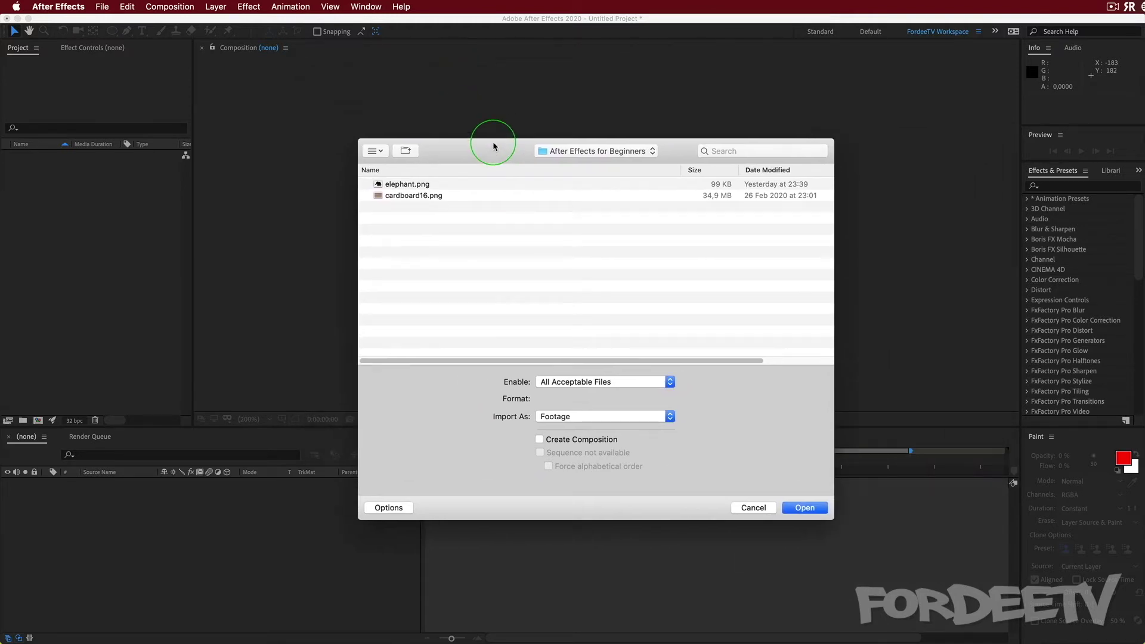
{"action": "left_click", "coordinate": [399, 187]}
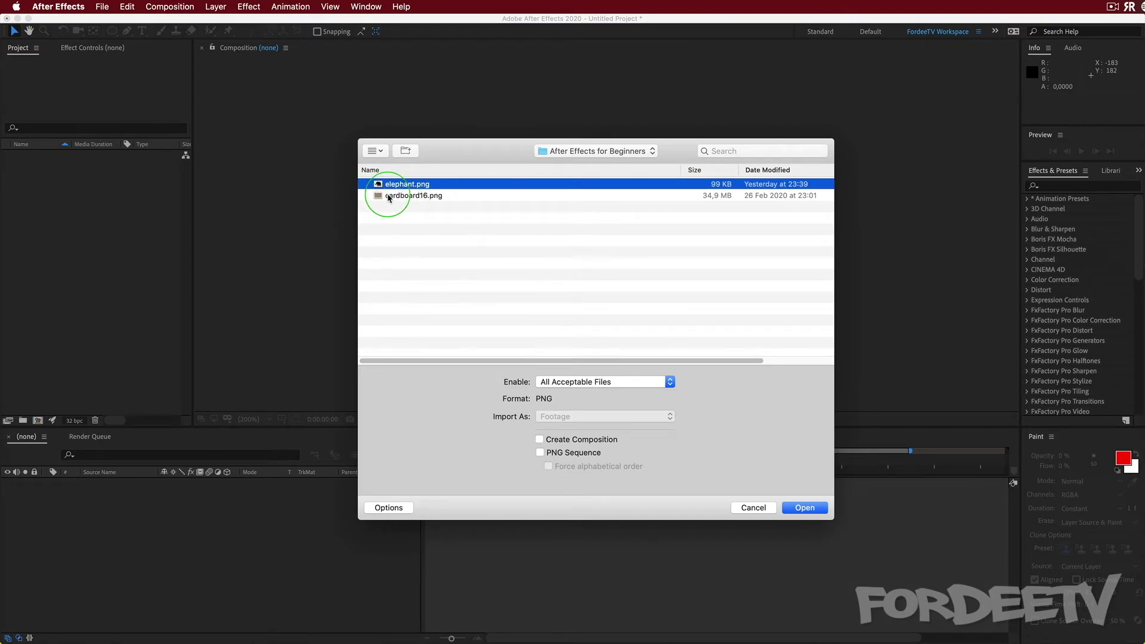
{"action": "left_click", "coordinate": [389, 197]}
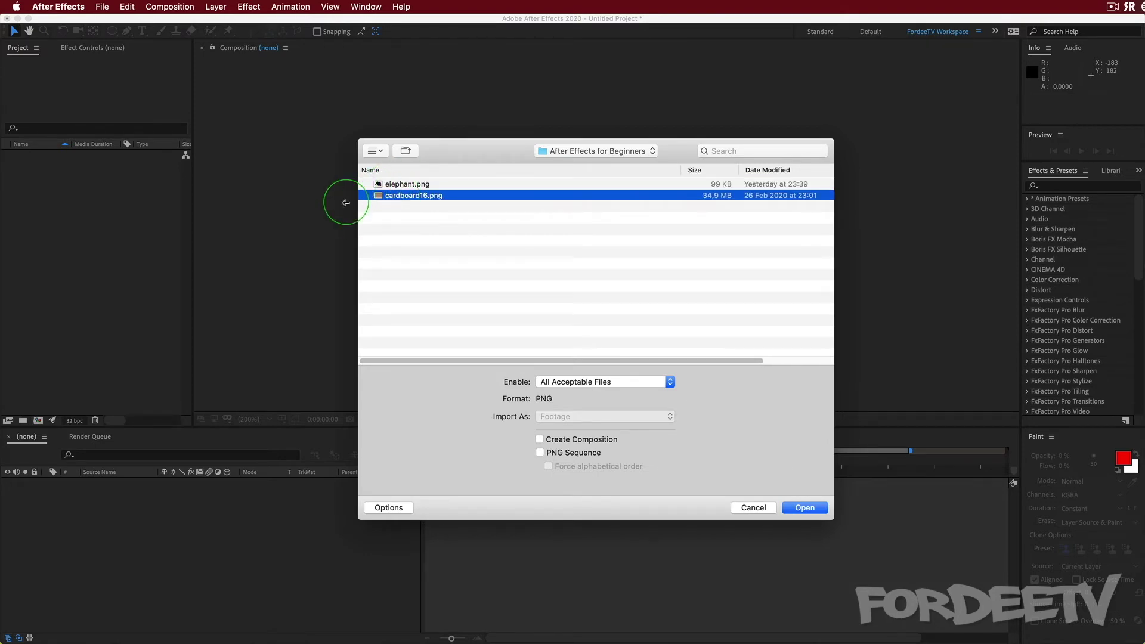
{"action": "key", "text": "space"}
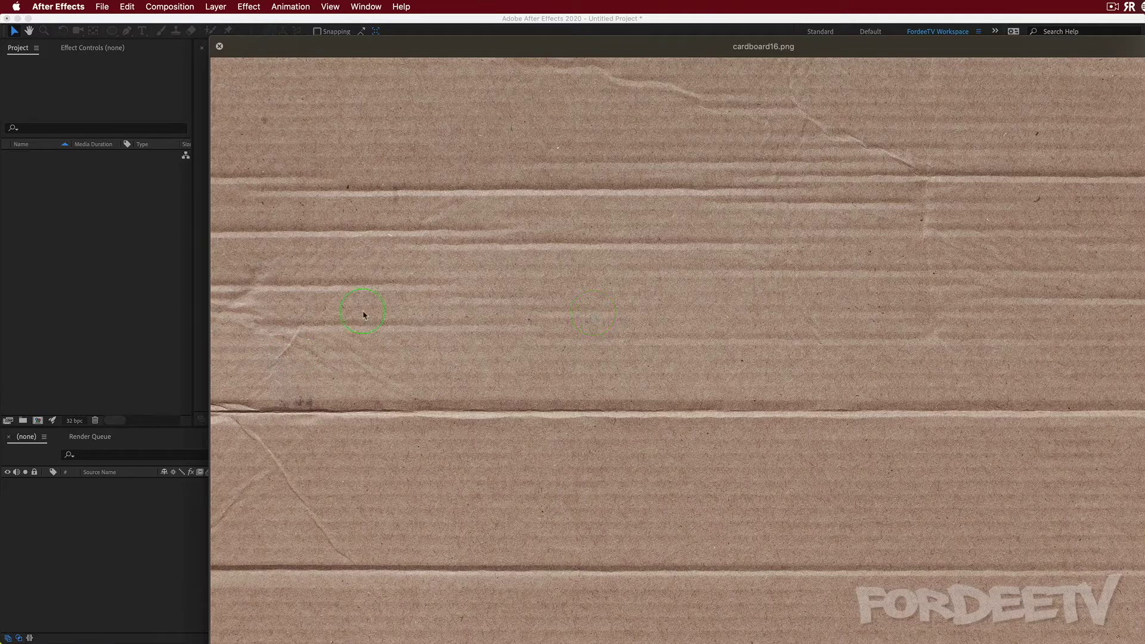
{"action": "key", "text": "space"}
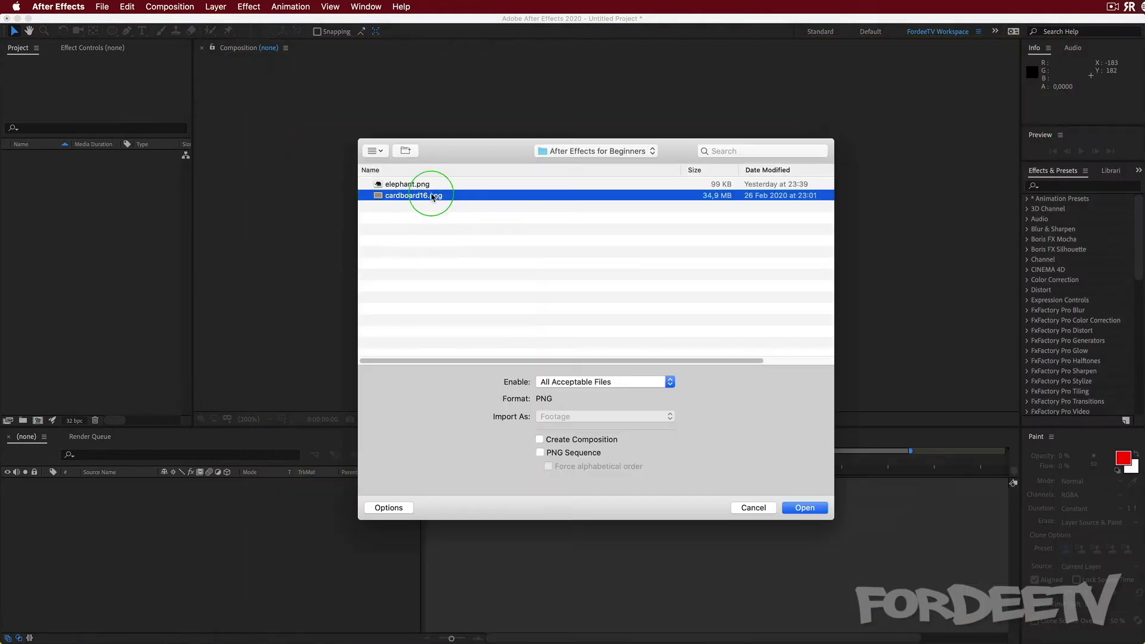
{"action": "left_click", "coordinate": [426, 185]}
{"action": "key", "text": "space"}
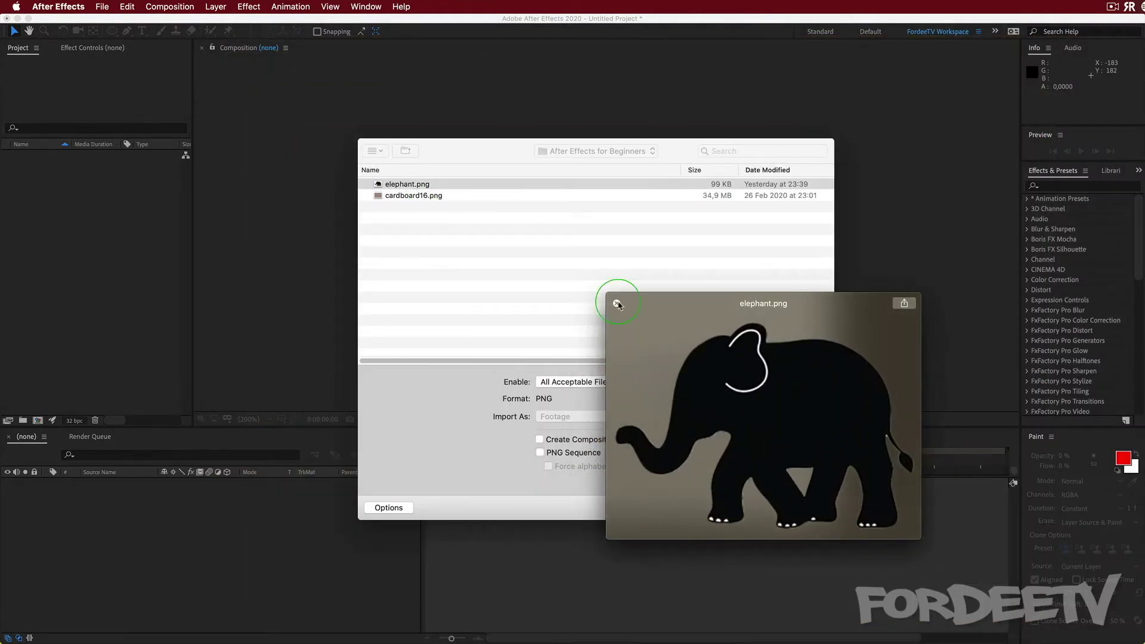
{"action": "left_click", "coordinate": [609, 301]}
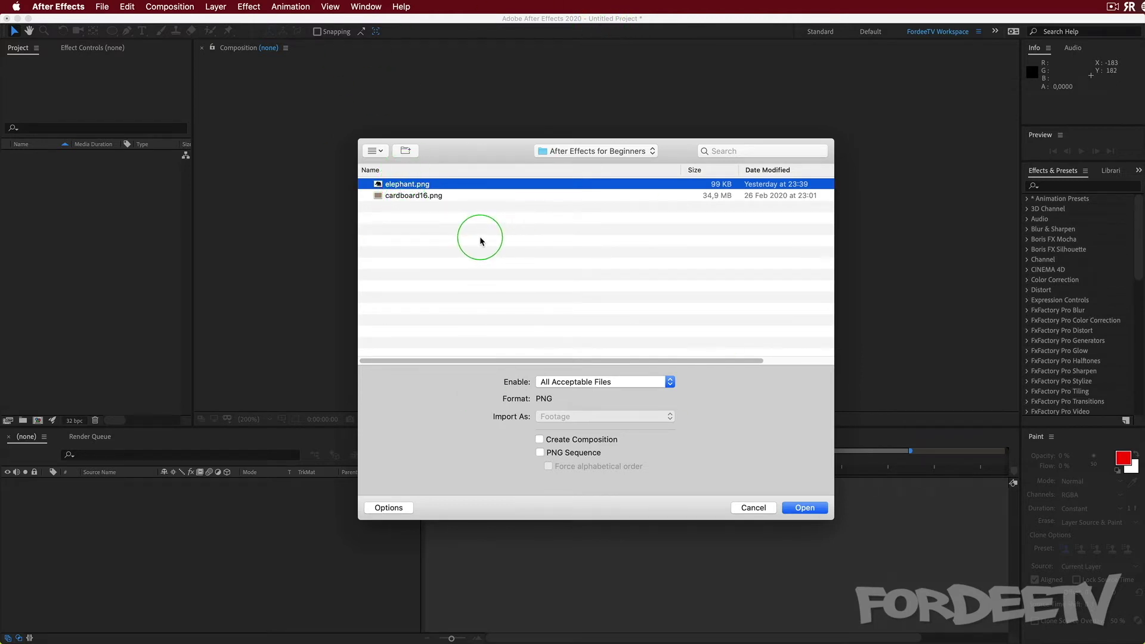
Step: Import elephant.png and cardboard16.png together as footage without creating a composition
{"action": "left_click", "coordinate": [539, 440]}
{"action": "left_click", "coordinate": [547, 440]}
{"action": "left_click", "coordinate": [403, 199], "text": "shift"}
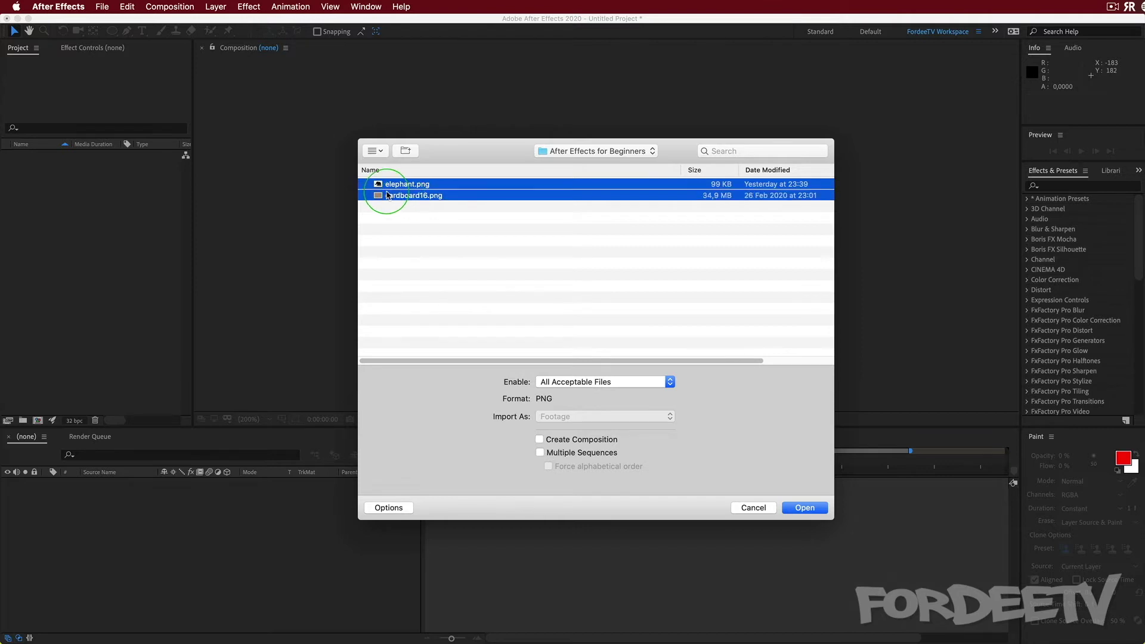
{"action": "left_click", "coordinate": [805, 509]}
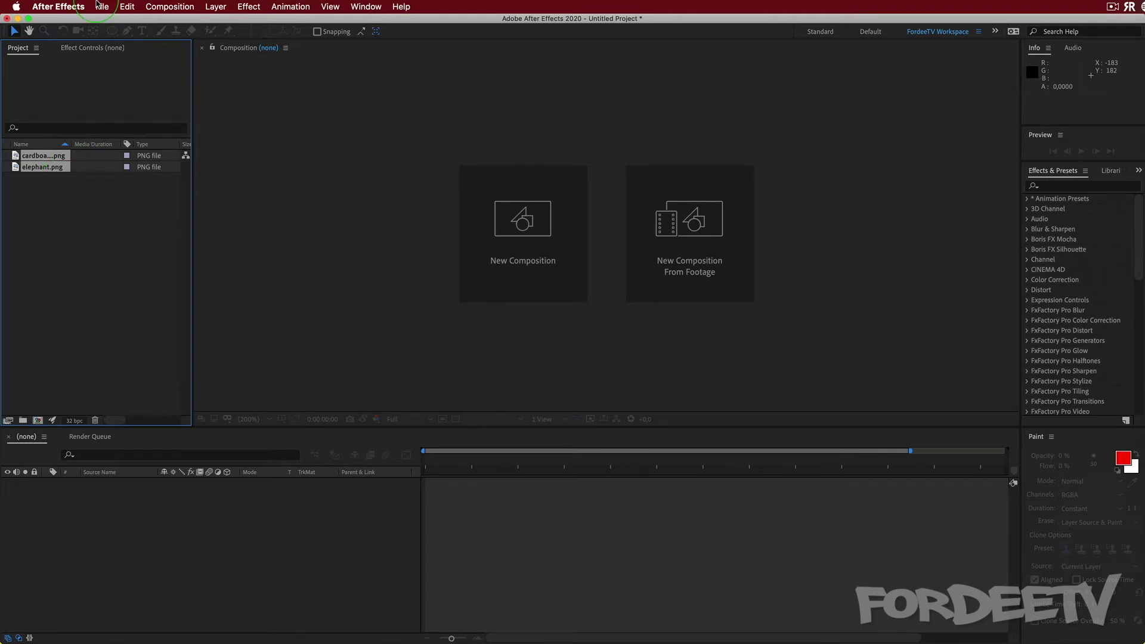
Step: Start saving the project under a new name and create a folder named Project 1 inside After Effects for Beginners
{"action": "left_click", "coordinate": [98, 6]}
{"action": "mouse_move", "coordinate": [109, 119]}
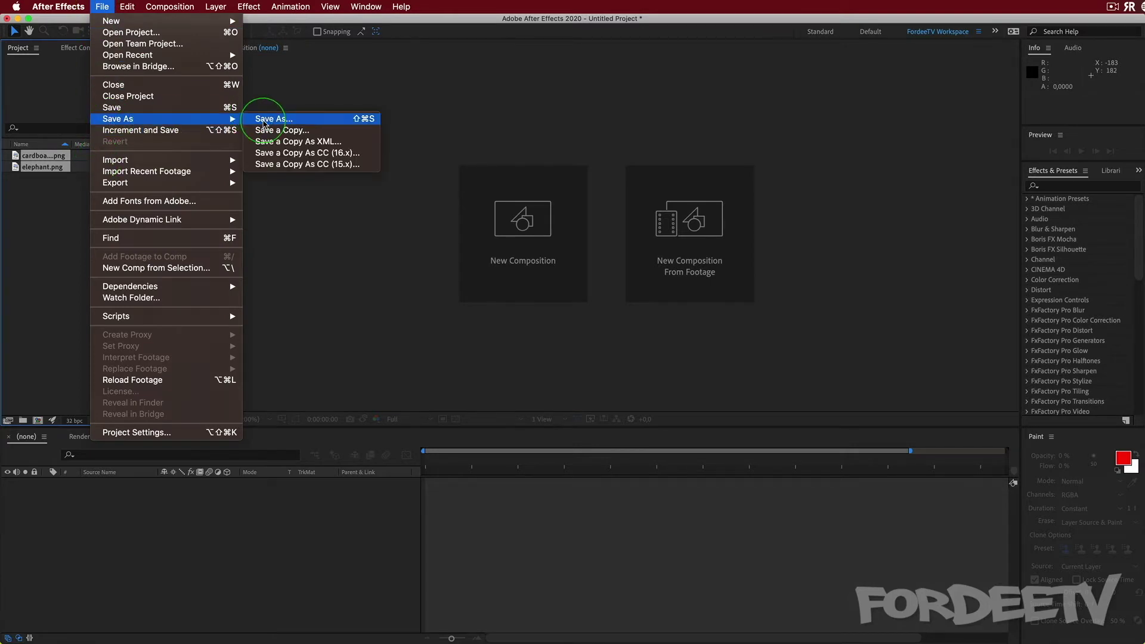
{"action": "left_click", "coordinate": [265, 122]}
{"action": "left_click", "coordinate": [745, 172]}
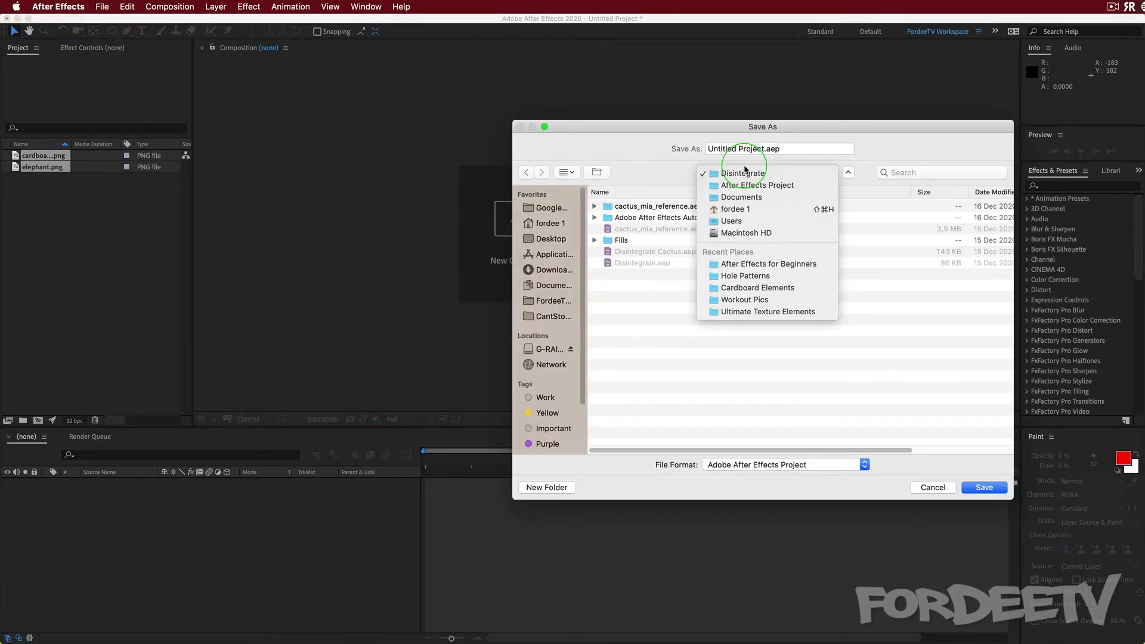
{"action": "left_click", "coordinate": [746, 264]}
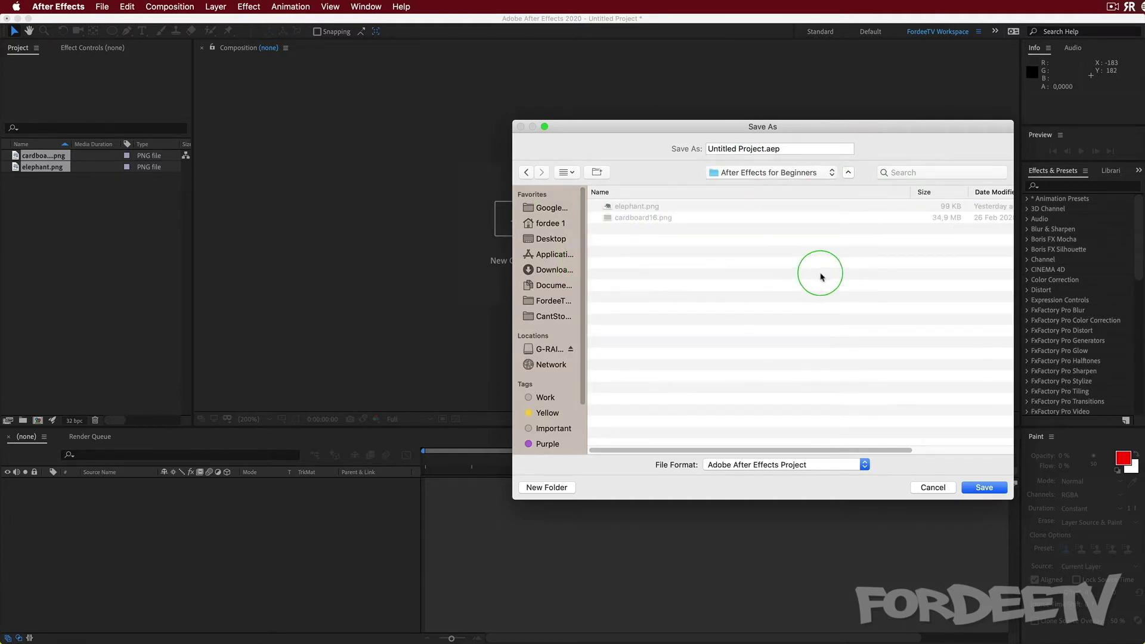
{"action": "left_click", "coordinate": [534, 487]}
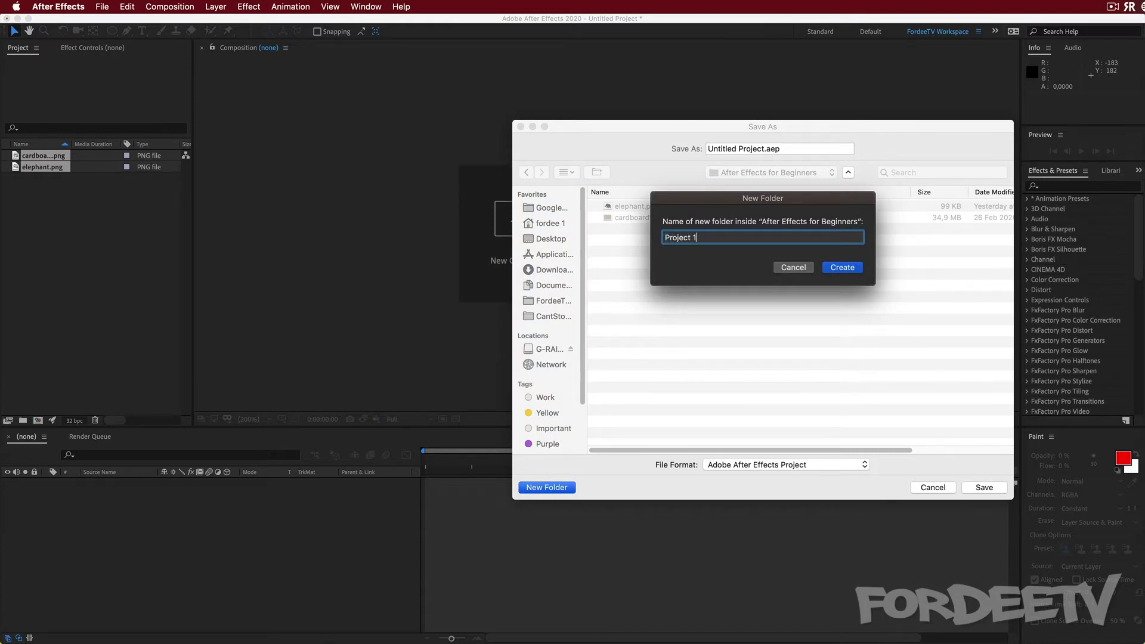
{"action": "key", "text": "Return"}
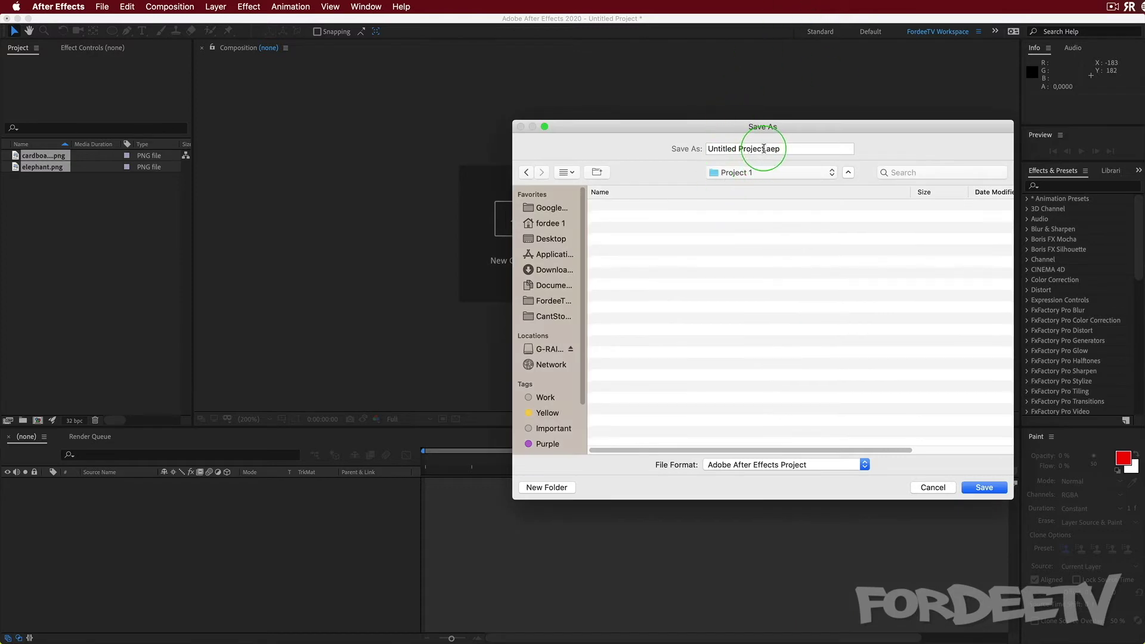
Step: Save the project as our first animation.aep in the Project 1 folder
{"action": "left_click_drag", "start_coordinate": [763, 149], "coordinate": [543, 119]}
{"action": "key", "text": "super+x"}
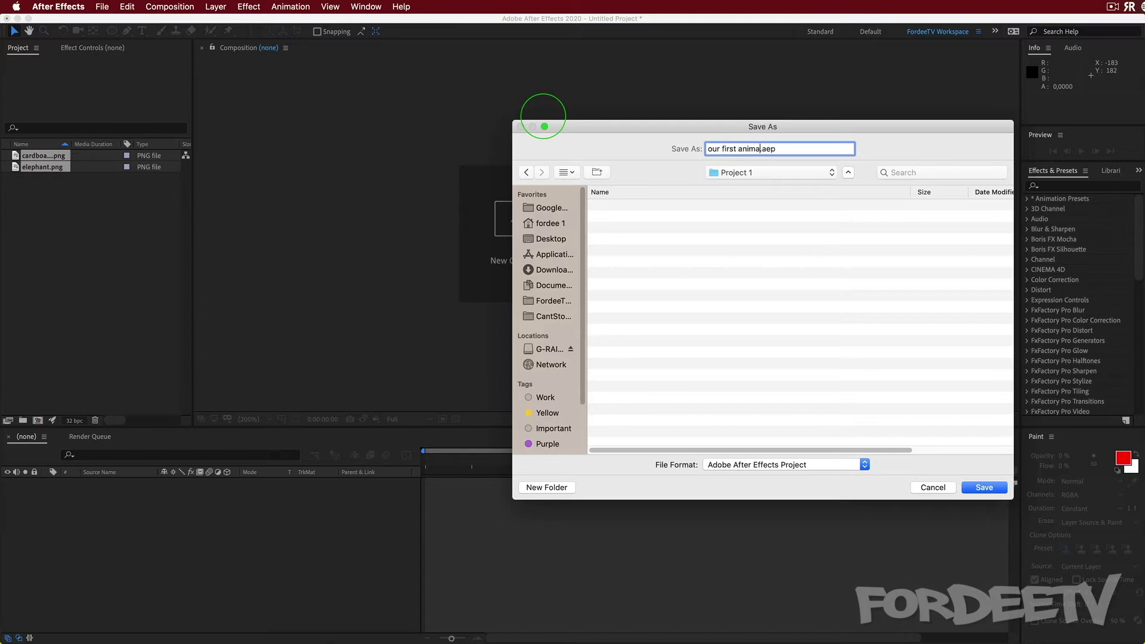
{"action": "left_click", "coordinate": [988, 488]}
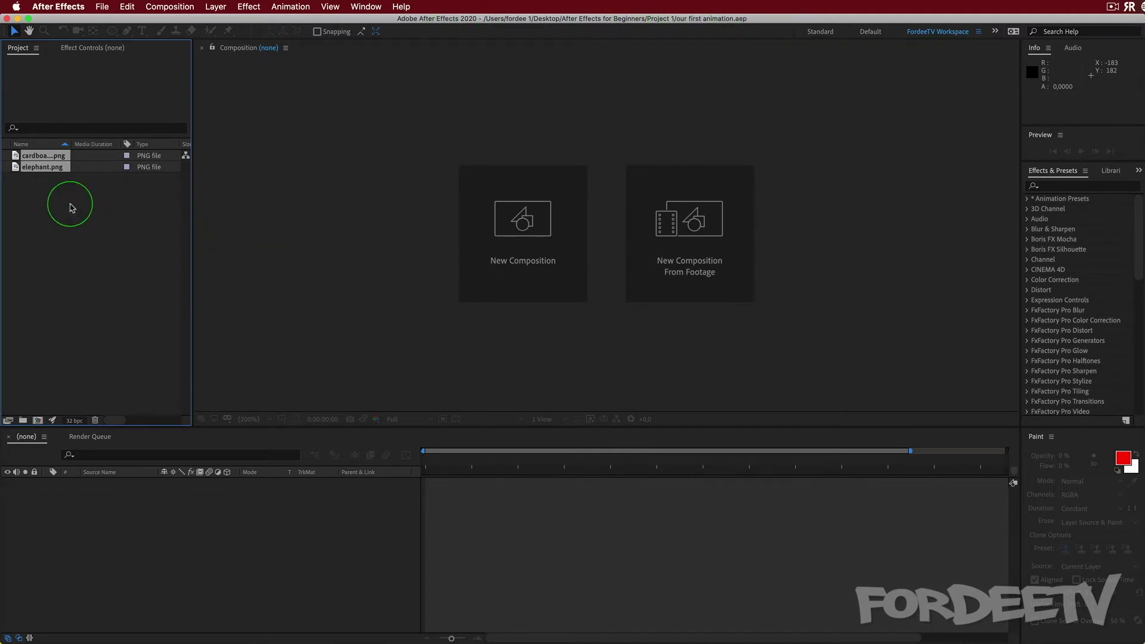
Step: Start a new composition and name it Main Comp
{"action": "left_click", "coordinate": [59, 233]}
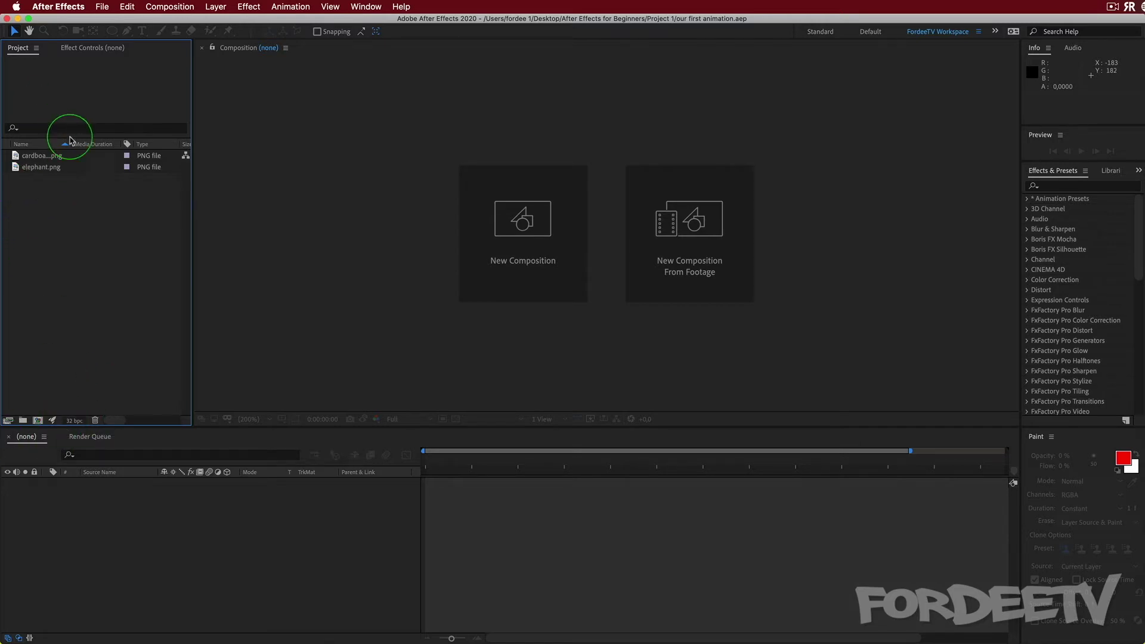
{"action": "left_click", "coordinate": [37, 421]}
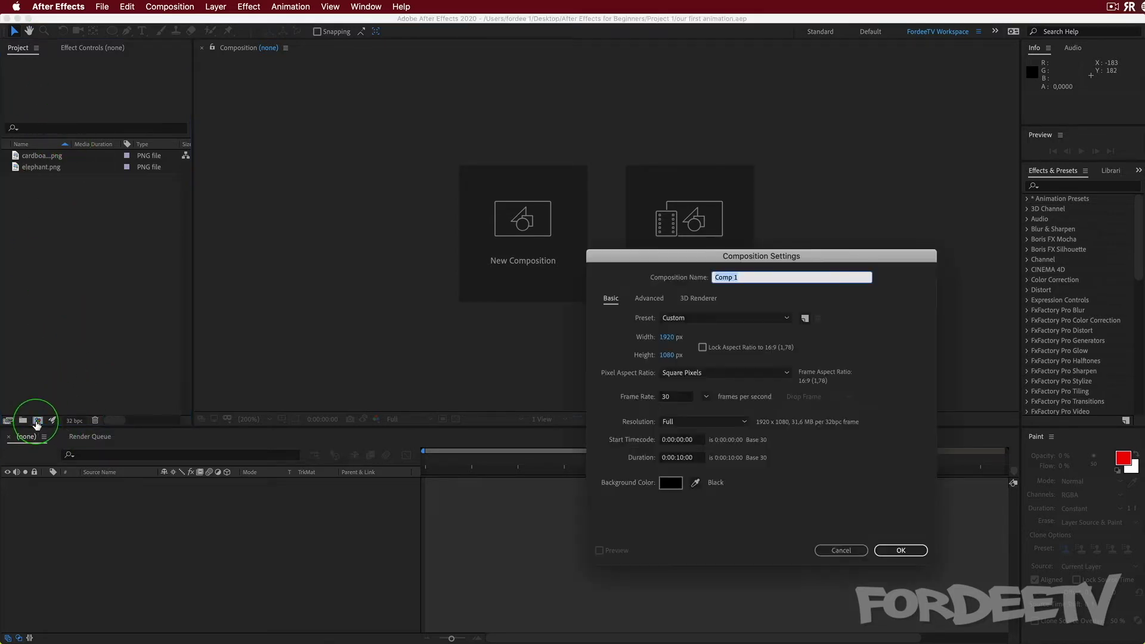
{"action": "left_click_drag", "start_coordinate": [659, 251], "coordinate": [492, 139]}
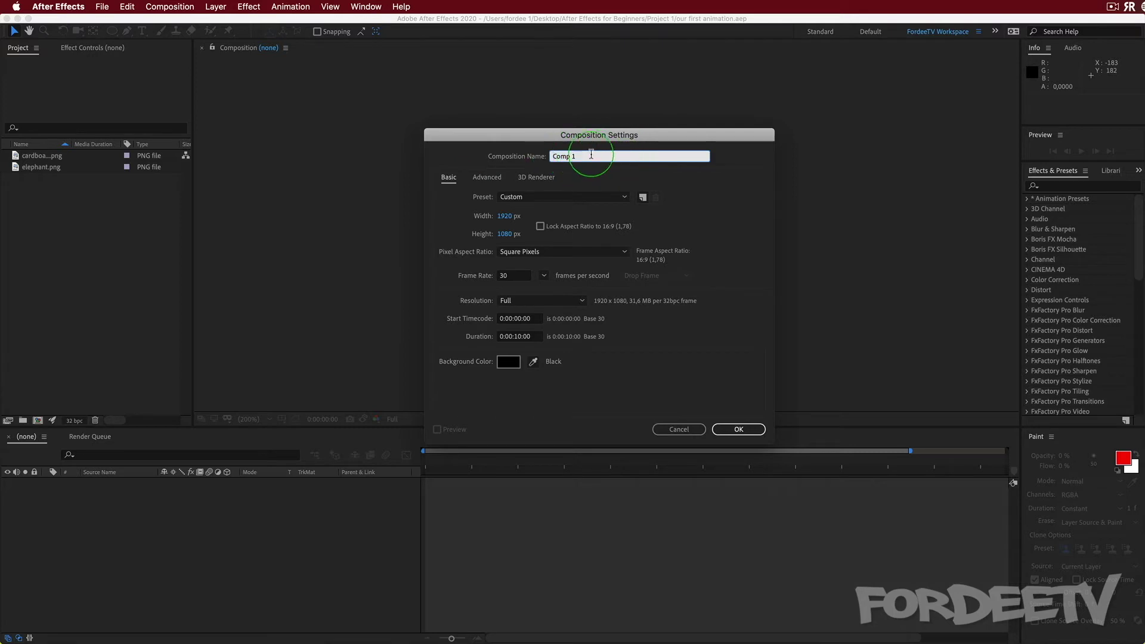
{"action": "left_click_drag", "start_coordinate": [592, 155], "coordinate": [427, 124]}
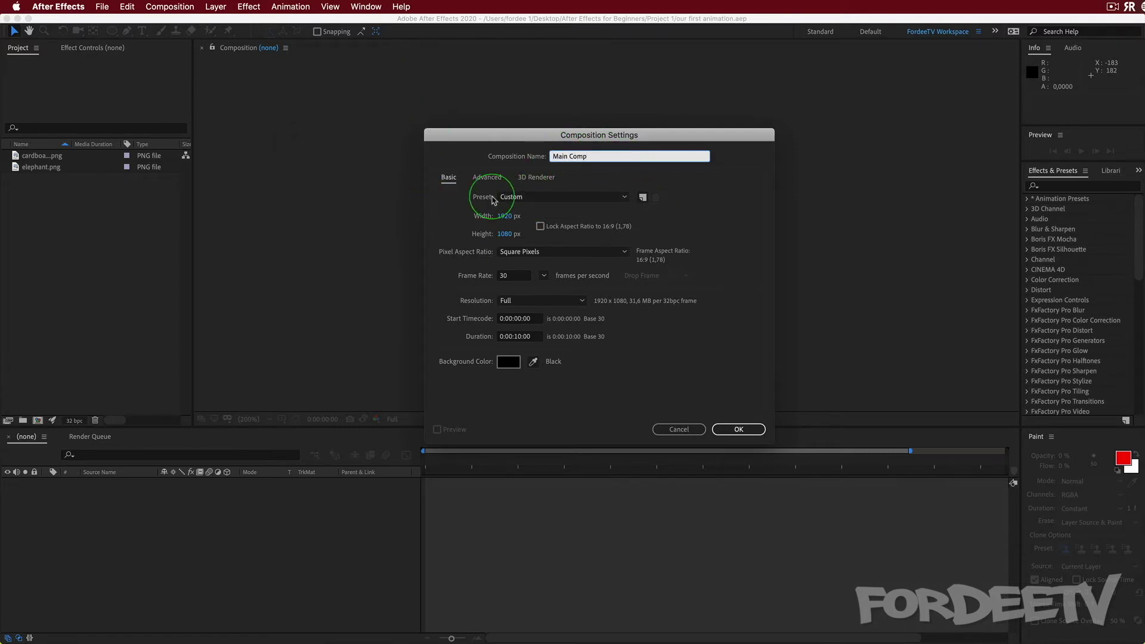
Step: Review the available composition presets, pixel aspect ratios and resolution options without changing them
{"action": "left_click", "coordinate": [534, 198]}
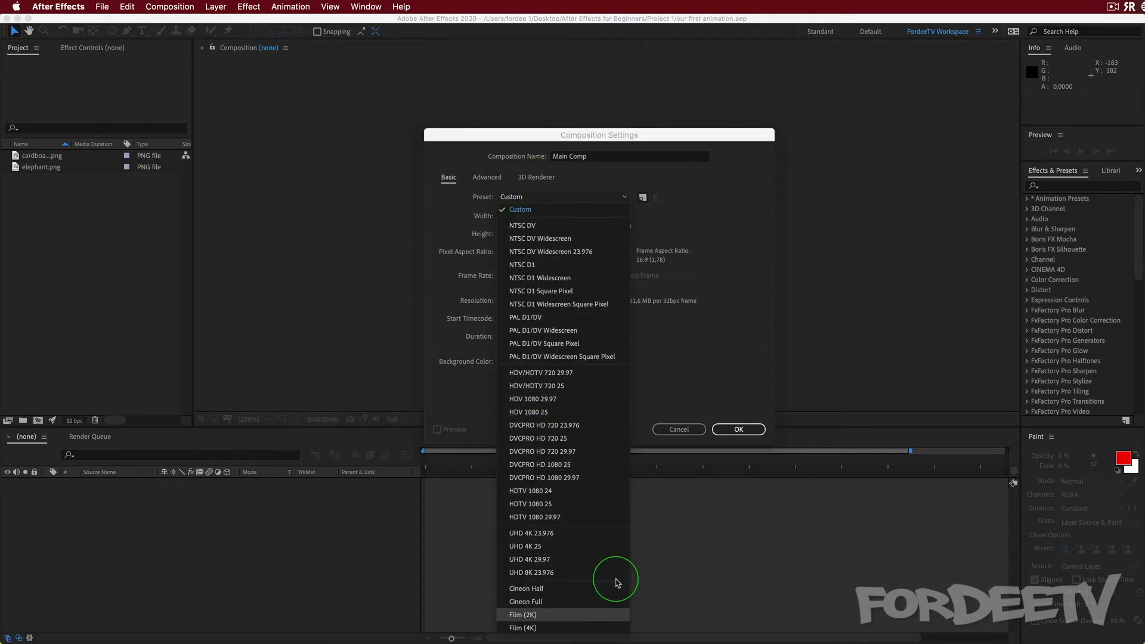
{"action": "left_click", "coordinate": [472, 225]}
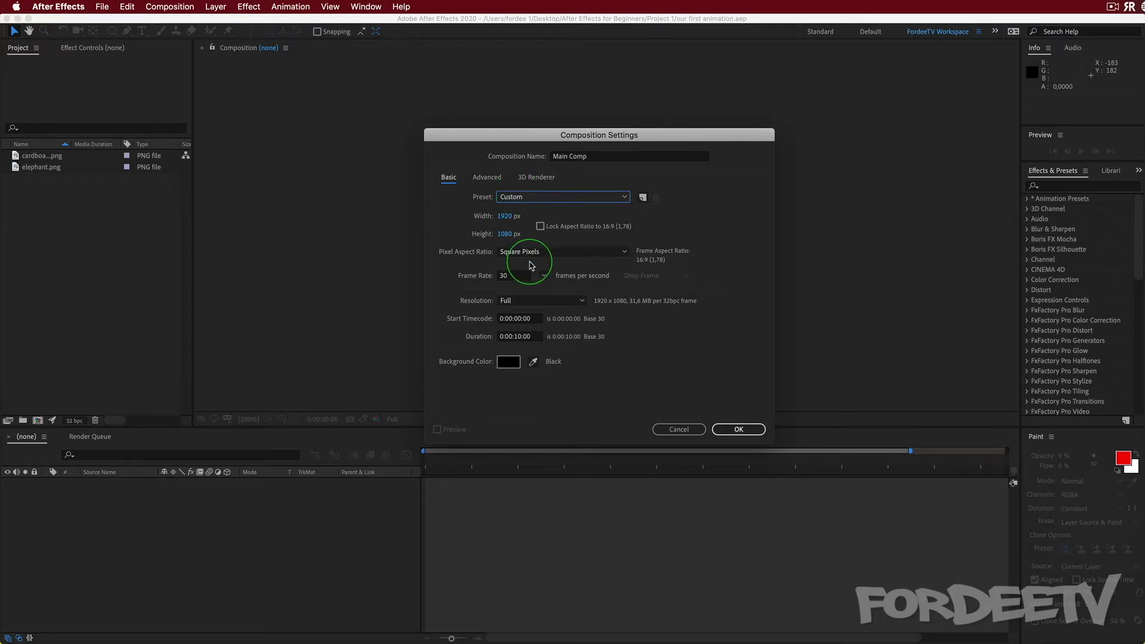
{"action": "left_click", "coordinate": [625, 253]}
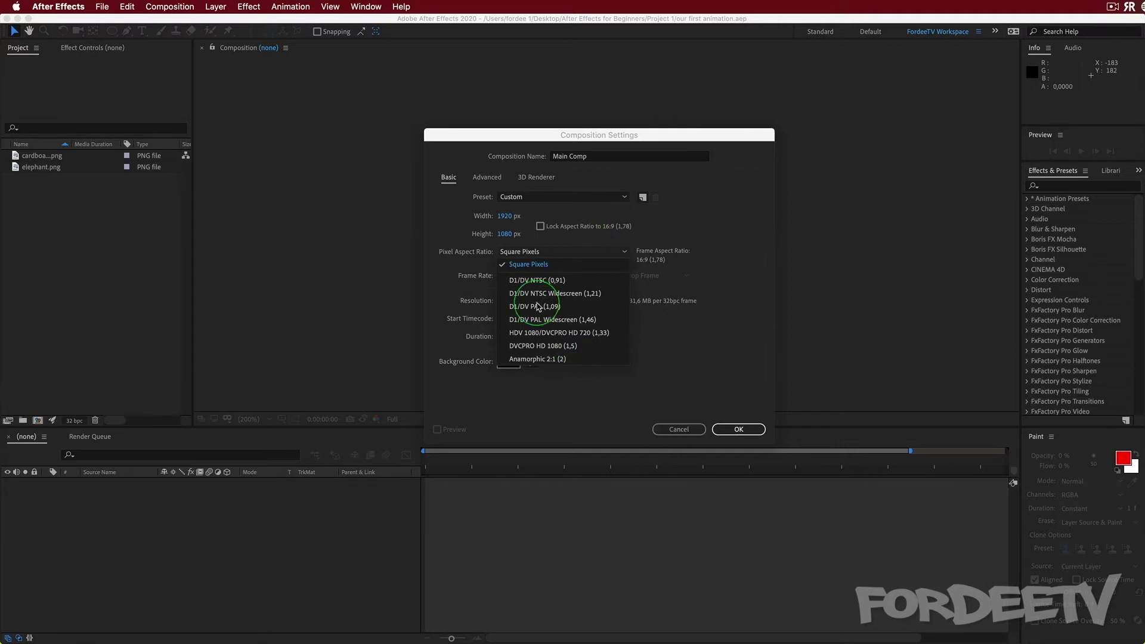
{"action": "left_click", "coordinate": [472, 246]}
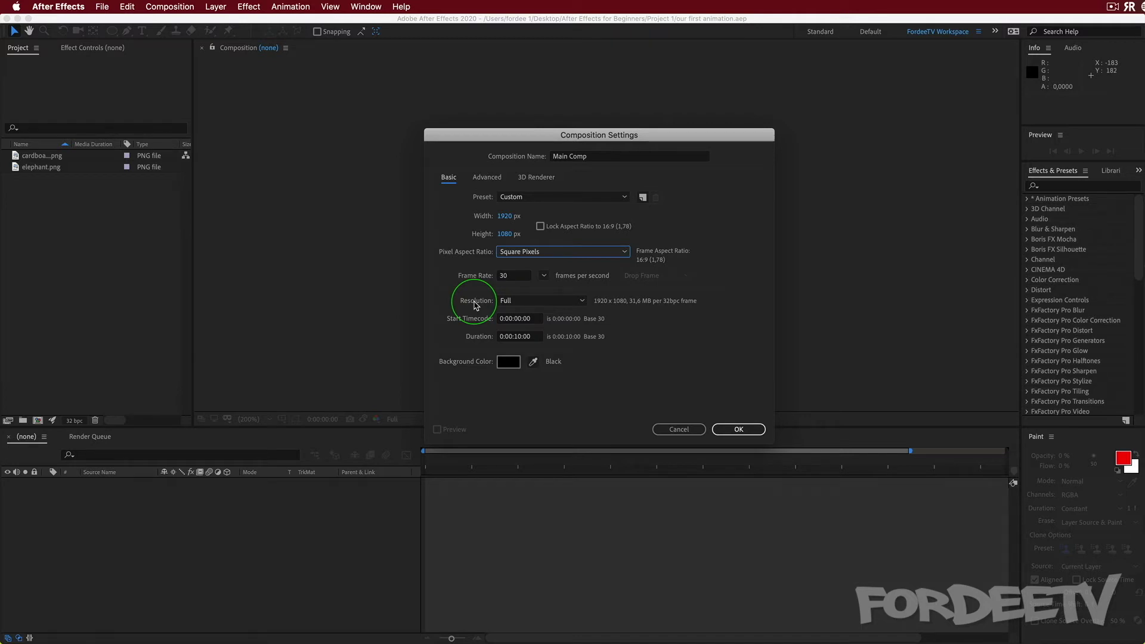
{"action": "left_click", "coordinate": [514, 300]}
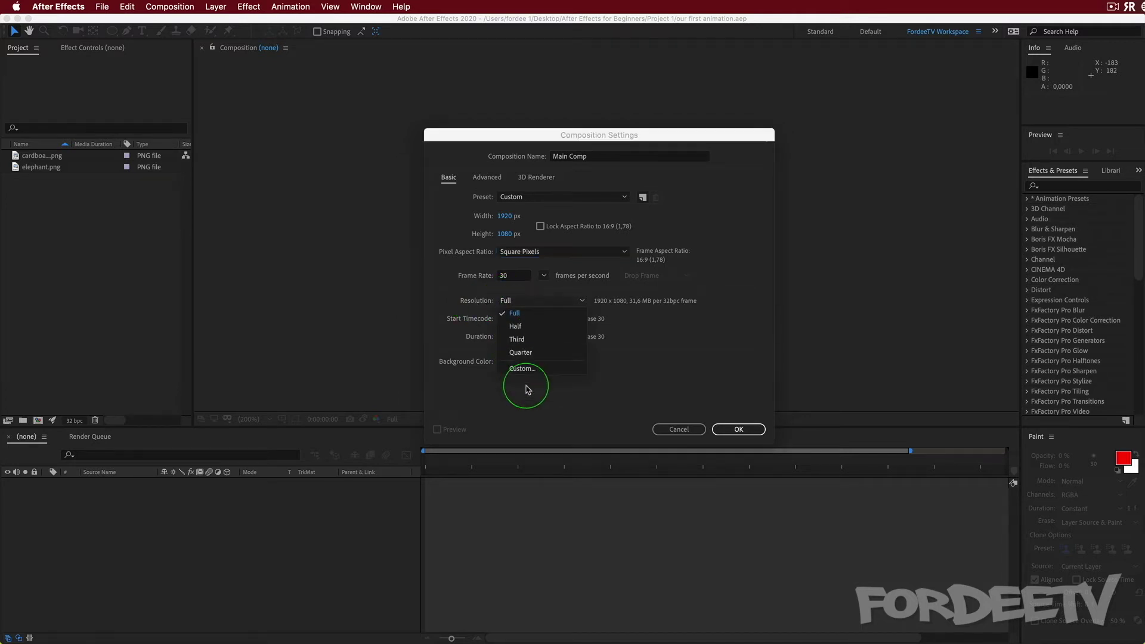
{"action": "left_click", "coordinate": [443, 298]}
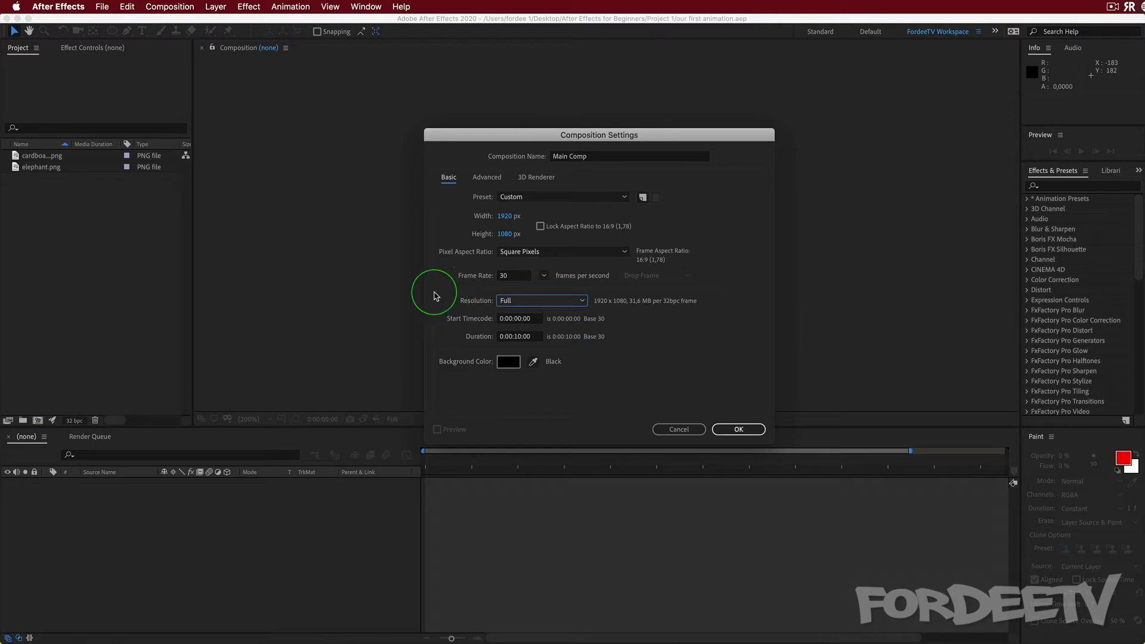
Step: Try Quarter resolution for the composition and return it to Full
{"action": "left_click", "coordinate": [511, 301]}
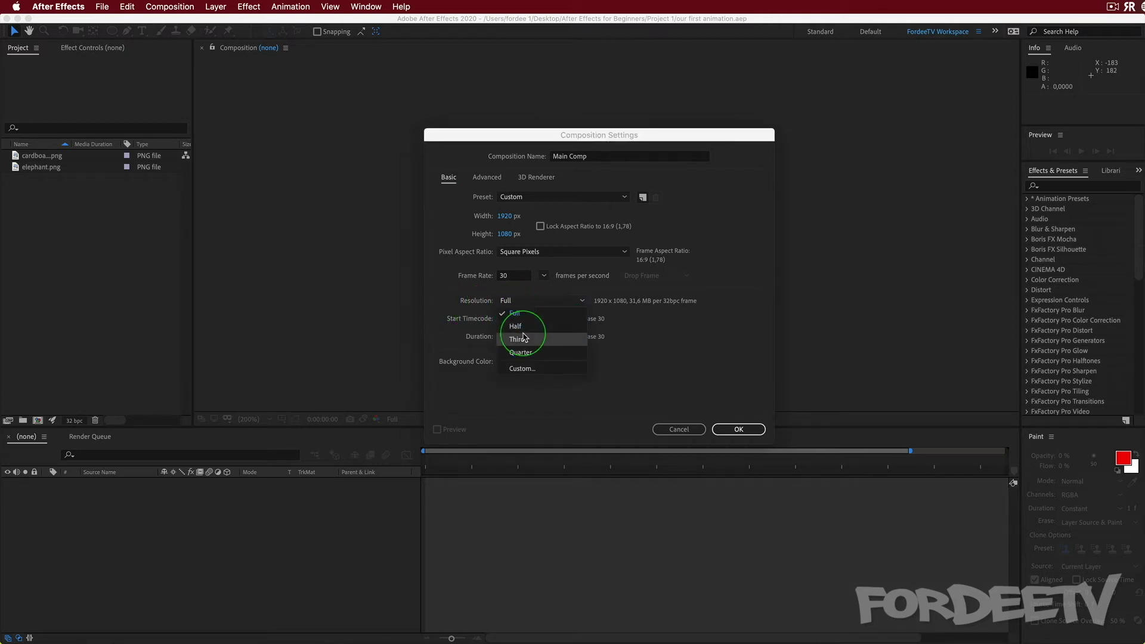
{"action": "left_click", "coordinate": [513, 353]}
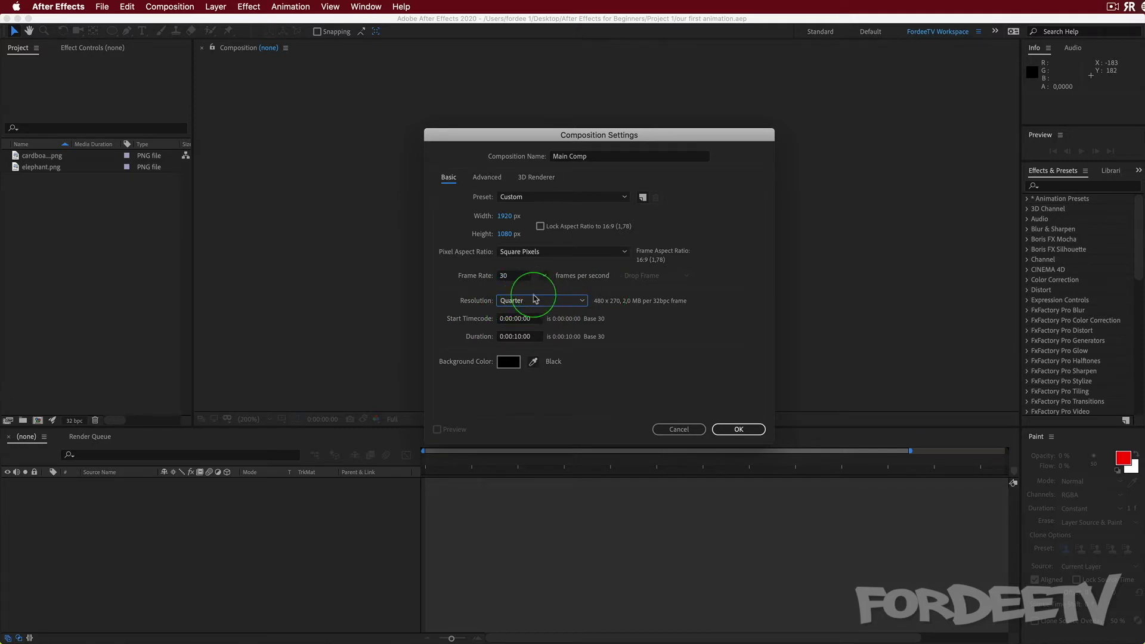
{"action": "left_click", "coordinate": [526, 302]}
{"action": "left_click", "coordinate": [531, 314]}
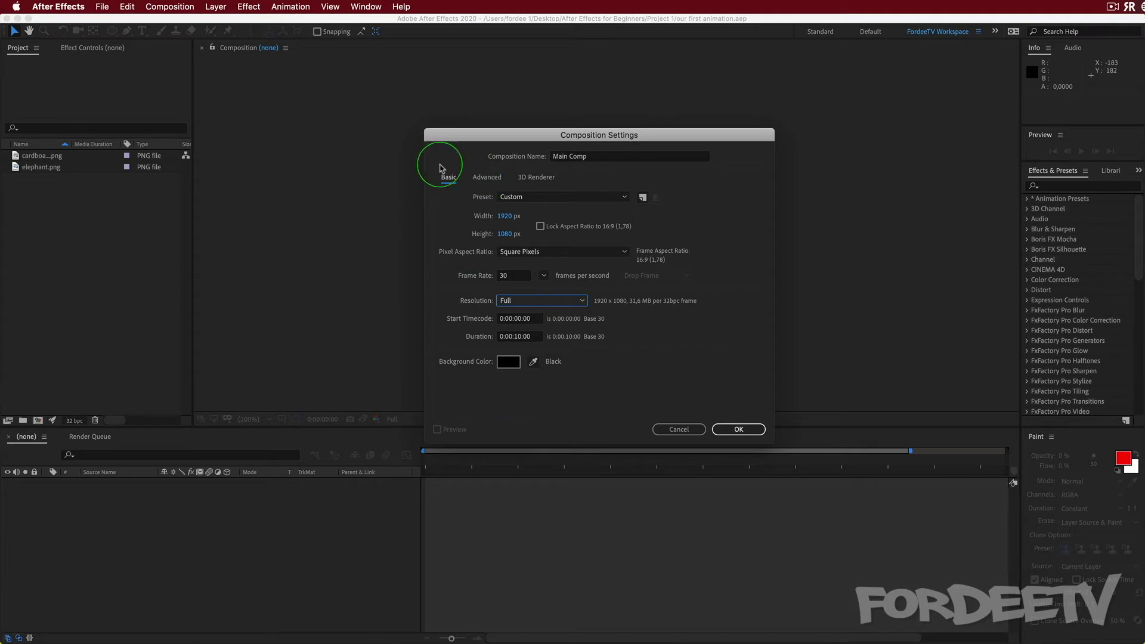
Step: Look through the advanced and 3D renderer settings, keep the Classic 3D renderer, and create the composition
{"action": "left_click", "coordinate": [486, 176]}
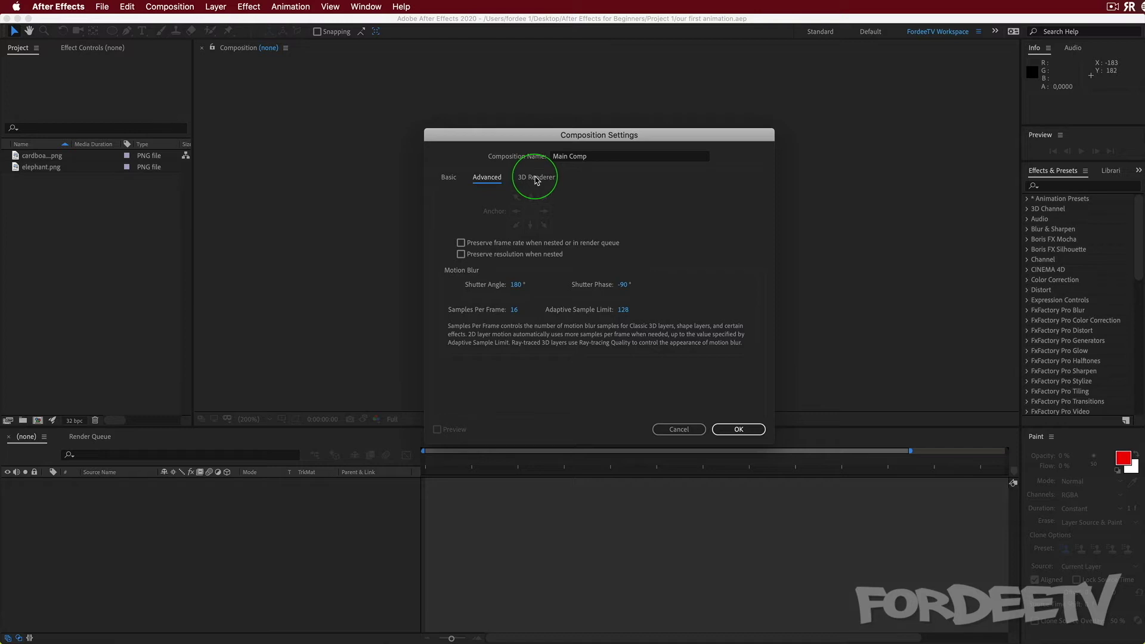
{"action": "left_click", "coordinate": [537, 179]}
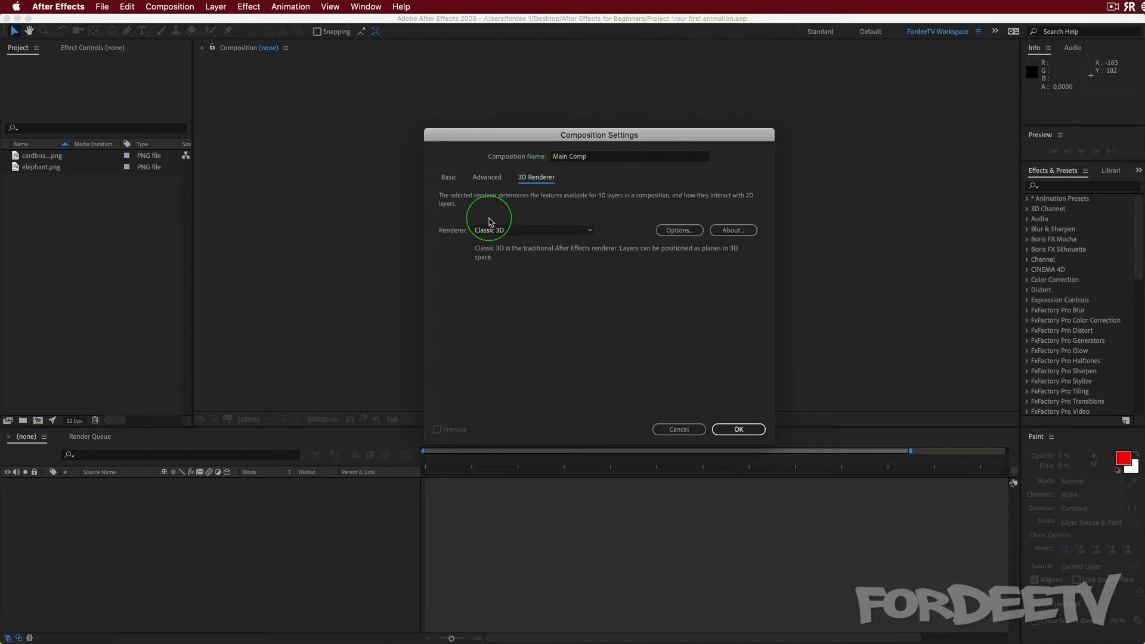
{"action": "left_click", "coordinate": [545, 226]}
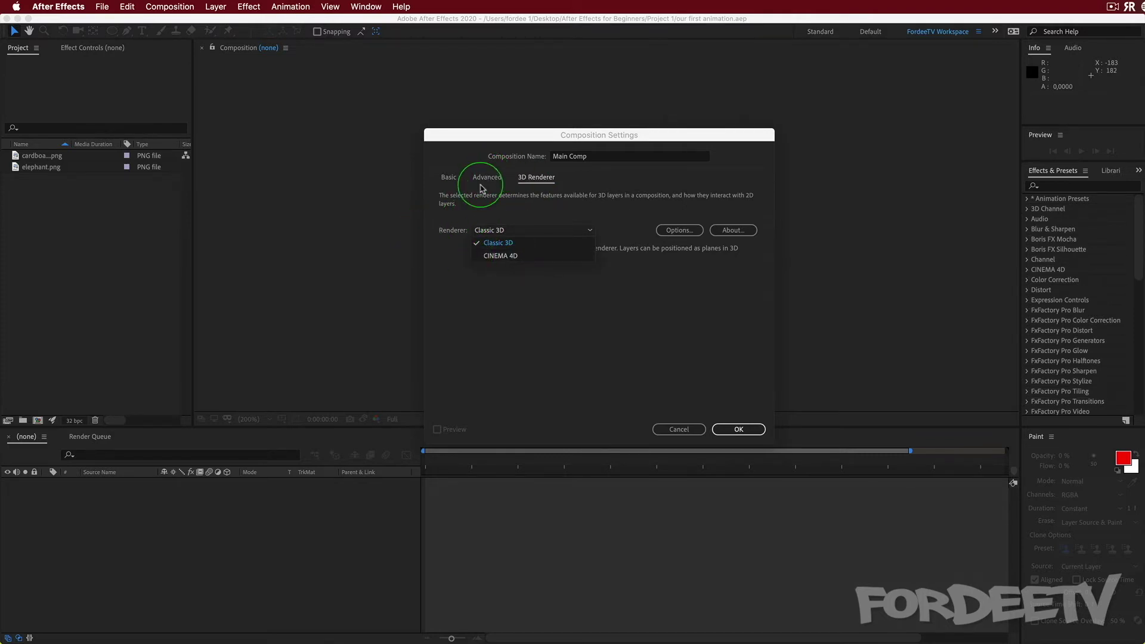
{"action": "left_click", "coordinate": [553, 304]}
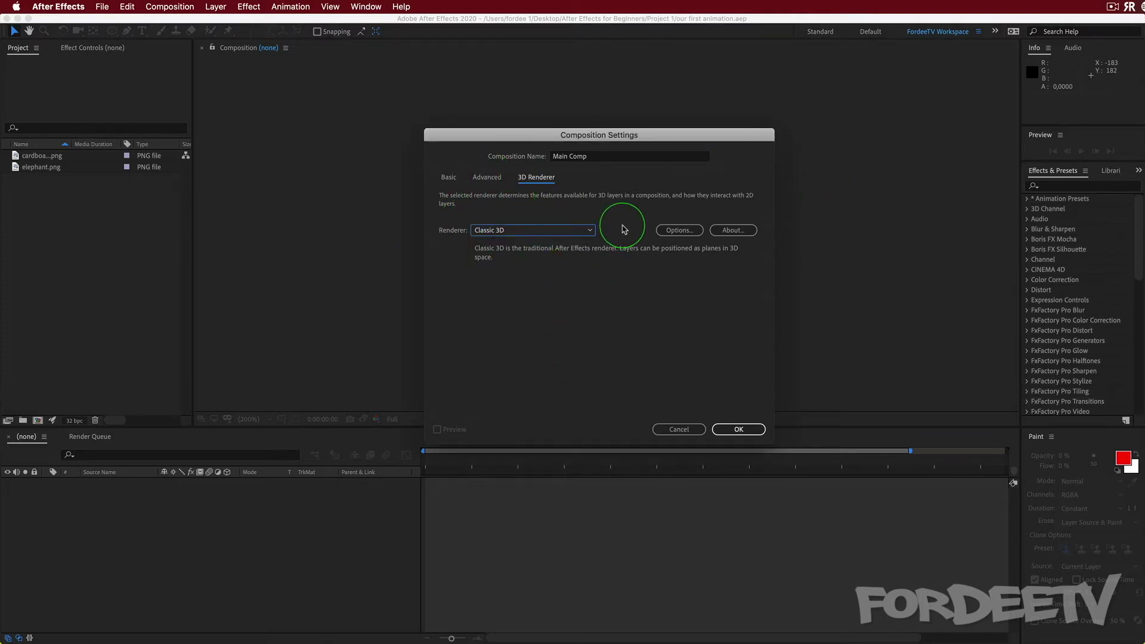
{"action": "left_click", "coordinate": [447, 178]}
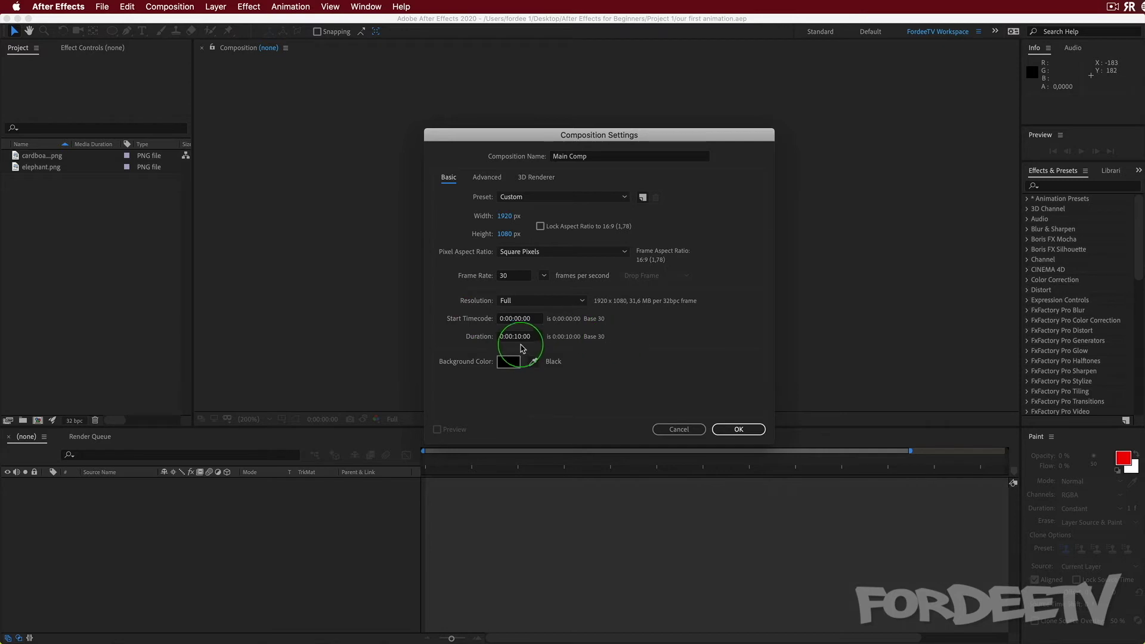
{"action": "left_click", "coordinate": [738, 430]}
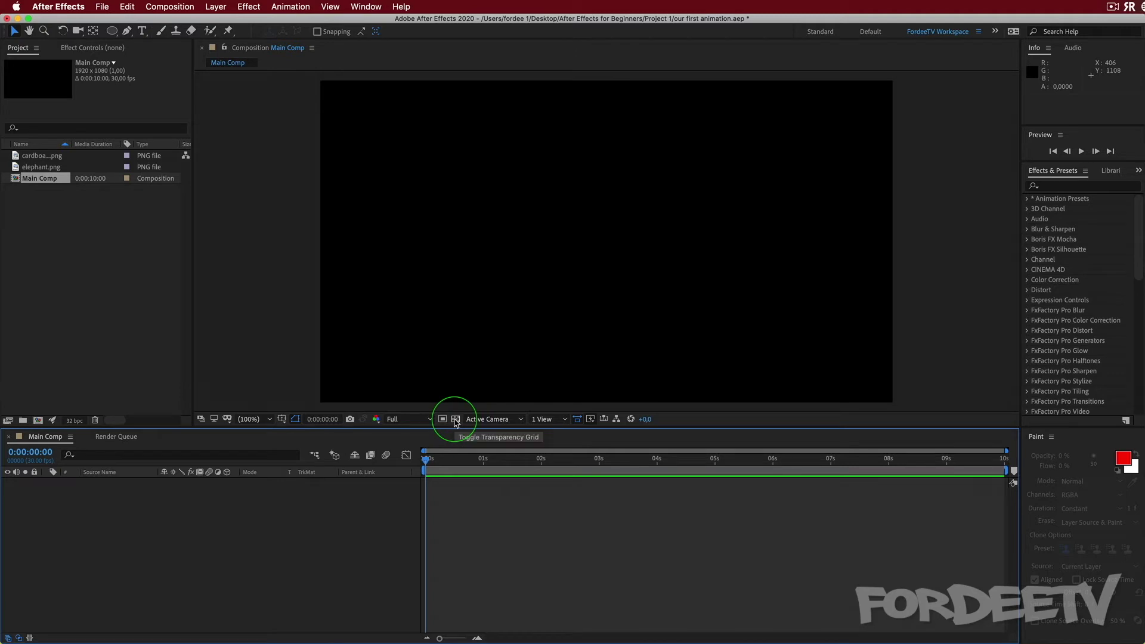
Step: Show the transparency grid behind Main Comp and hide it again
{"action": "left_click", "coordinate": [456, 420]}
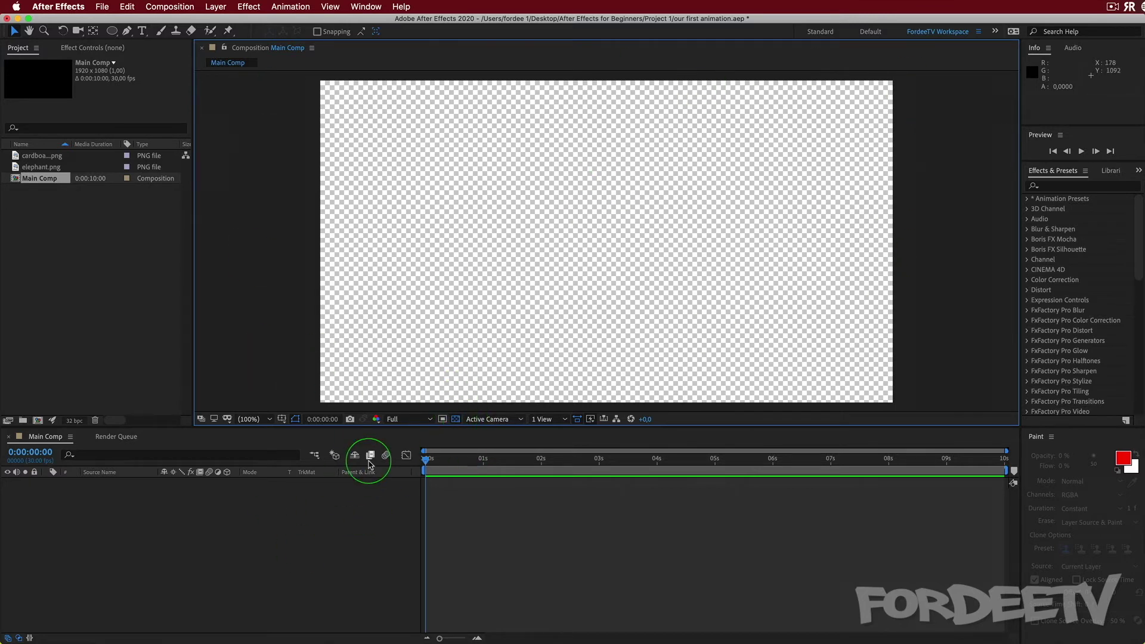
{"action": "left_click", "coordinate": [456, 421]}
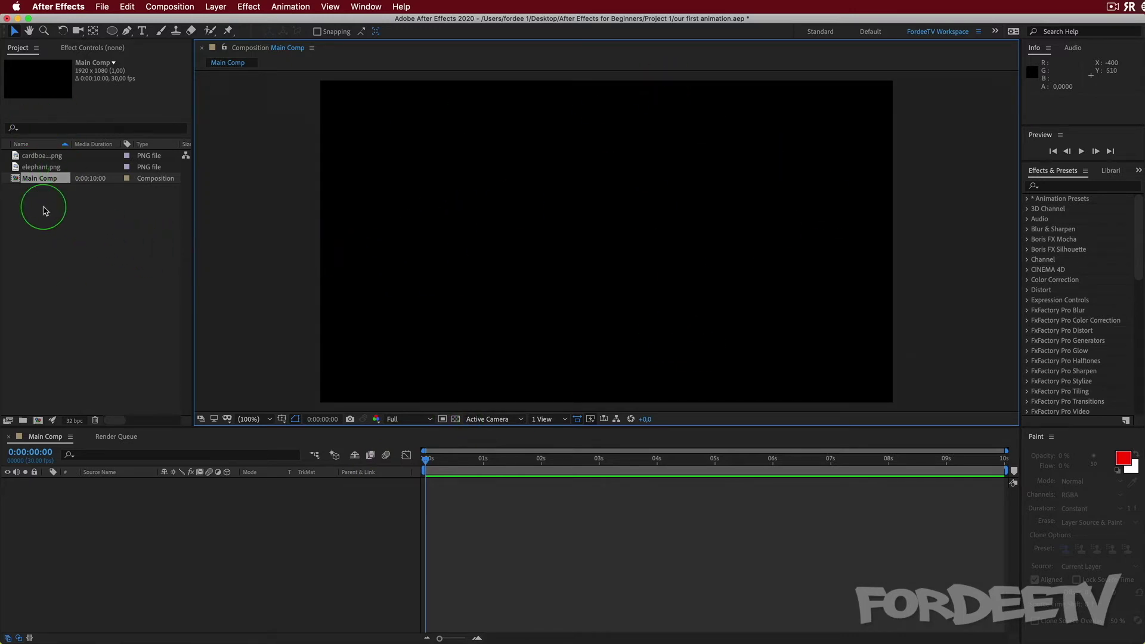
Step: Create a project folder named Images and move cardboard16.png and elephant.png into it
{"action": "right_click", "coordinate": [58, 241]}
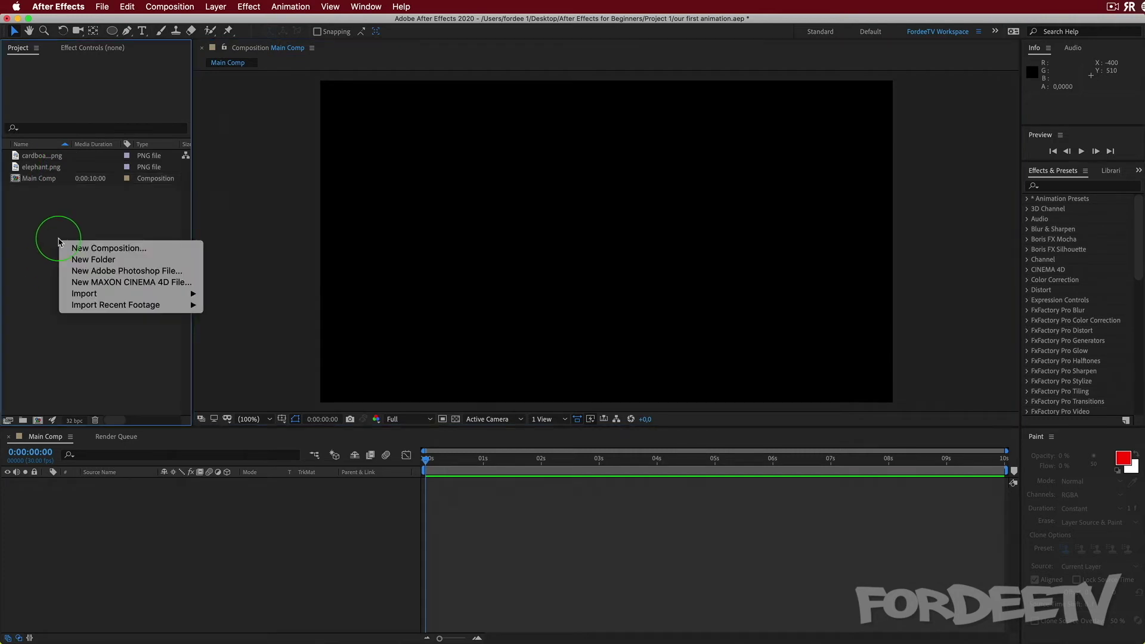
{"action": "left_click", "coordinate": [68, 260]}
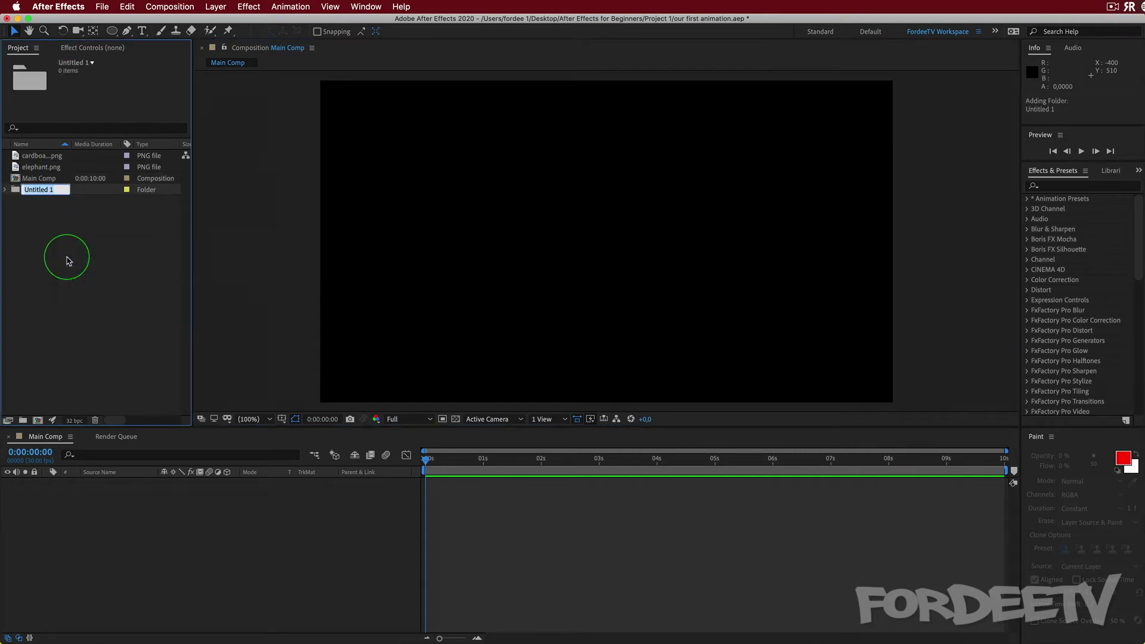
{"action": "key", "text": "Return"}
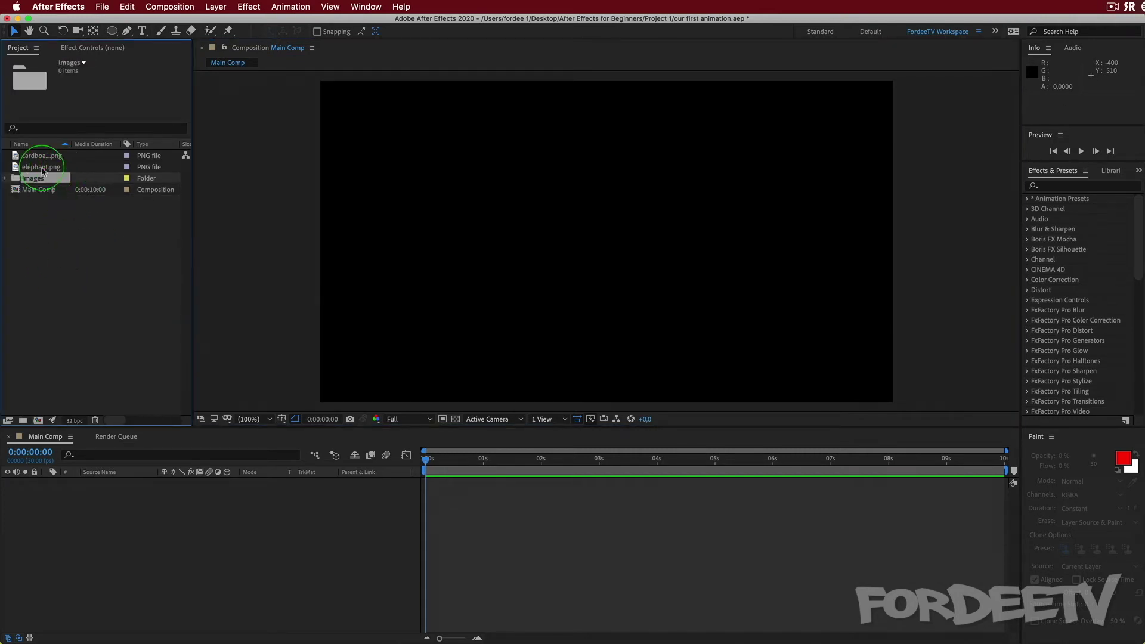
{"action": "left_click", "coordinate": [41, 167]}
{"action": "left_click", "coordinate": [35, 158], "text": "super"}
{"action": "left_click_drag", "start_coordinate": [36, 158], "coordinate": [32, 178]}
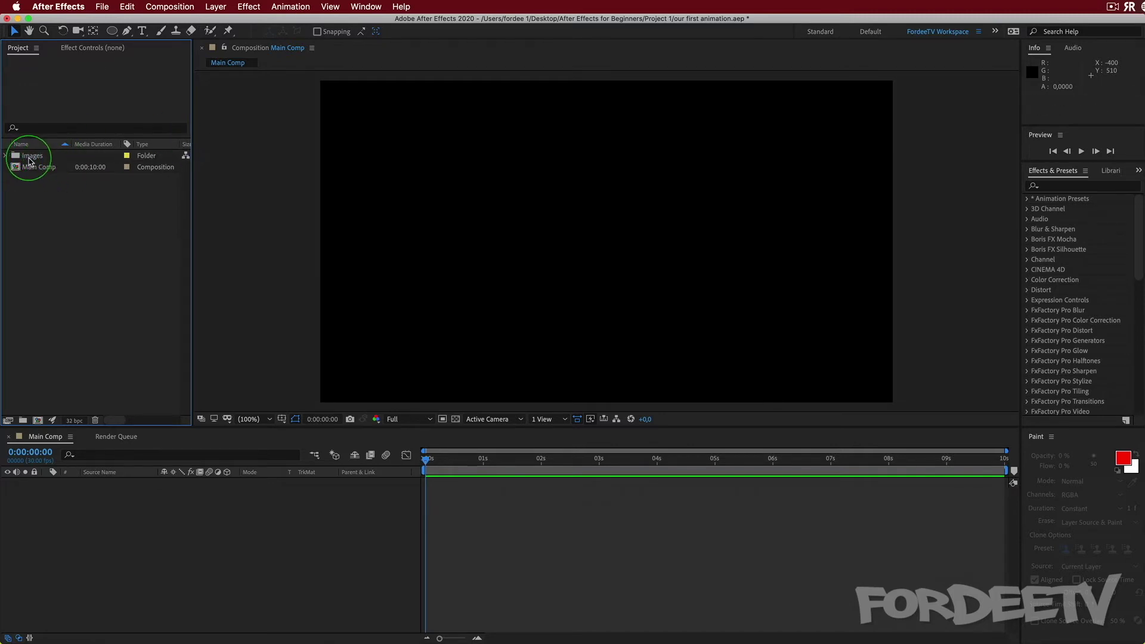
Step: Inspect the two PNG files inside the Images folder and leave the folder collapsed
{"action": "left_click", "coordinate": [7, 158]}
{"action": "left_click", "coordinate": [51, 167]}
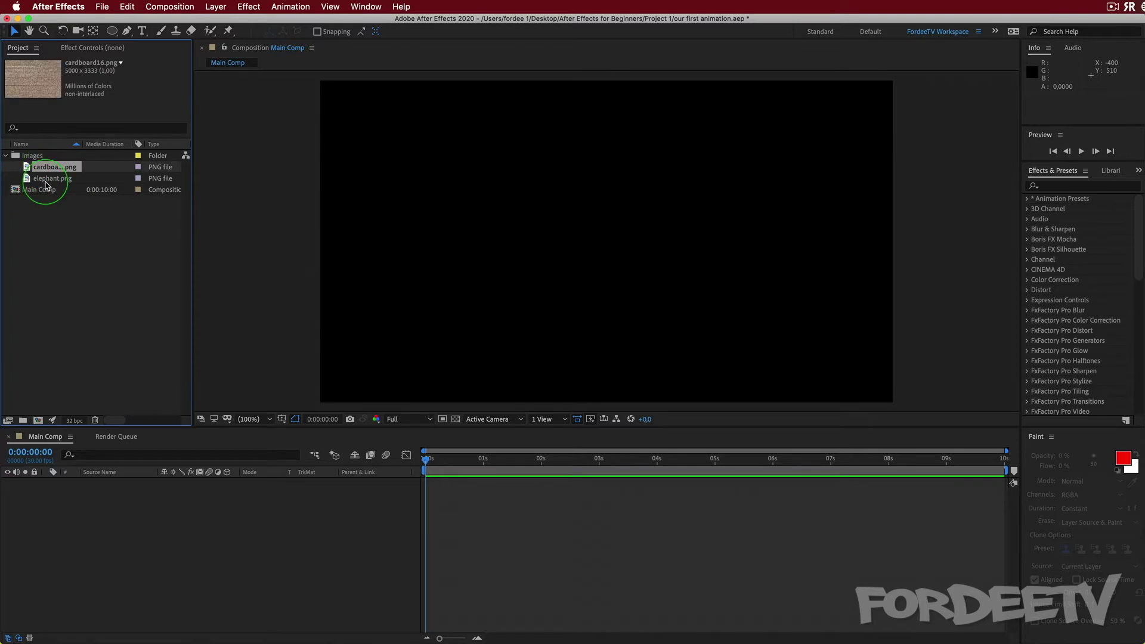
{"action": "left_click", "coordinate": [48, 179], "text": "super"}
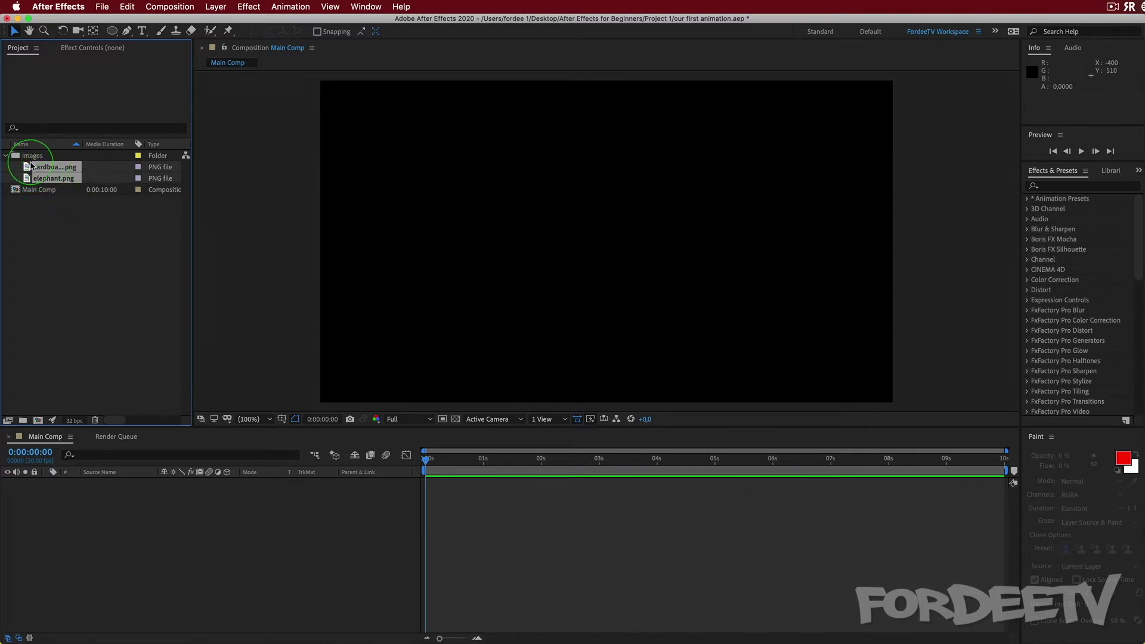
{"action": "left_click", "coordinate": [4, 156]}
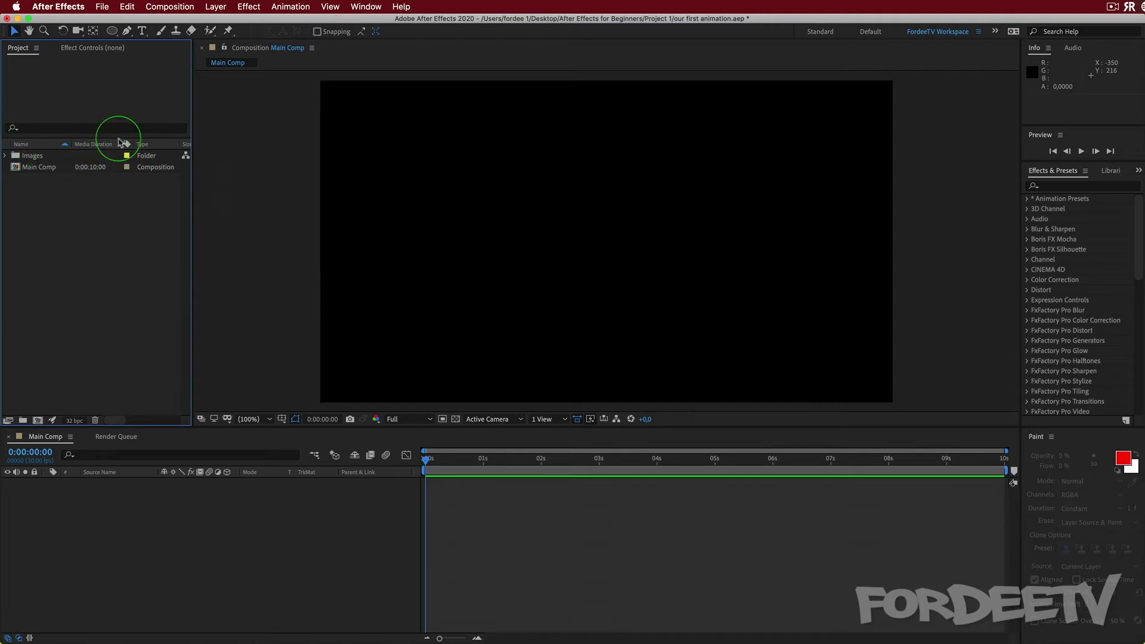
{"action": "left_click", "coordinate": [5, 156]}
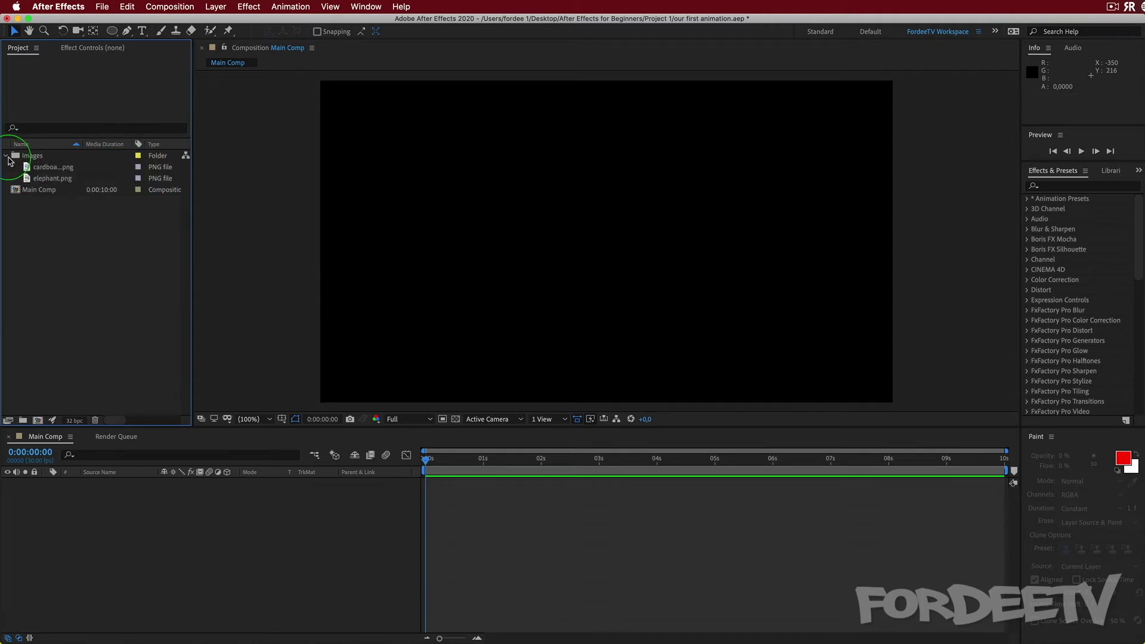
{"action": "left_click", "coordinate": [68, 169]}
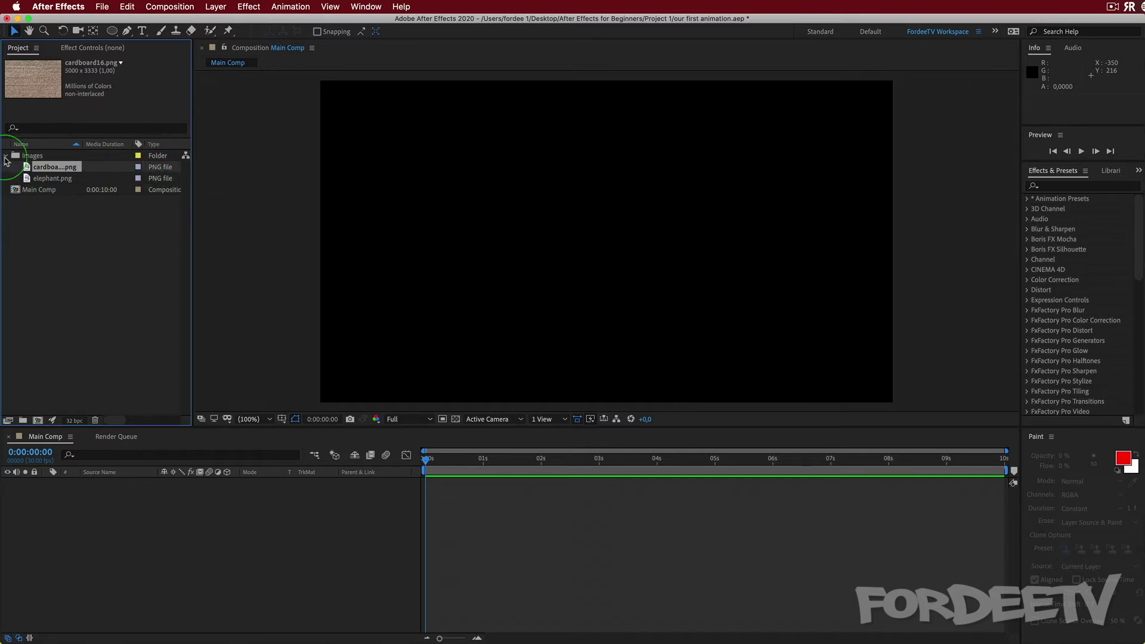
{"action": "left_click", "coordinate": [5, 156]}
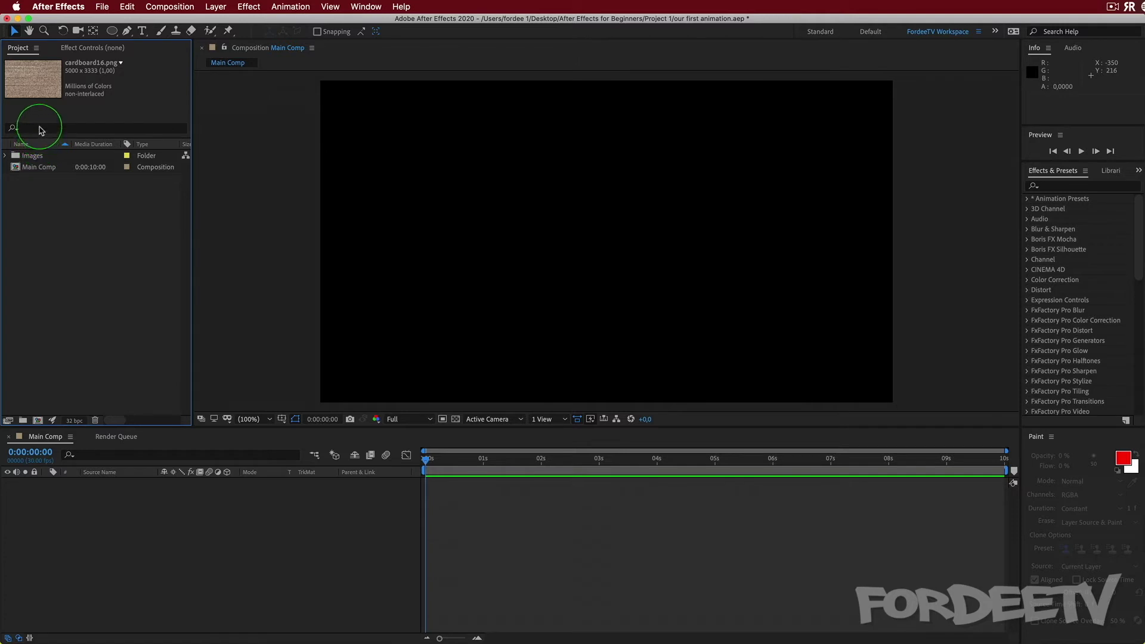
Step: Search the project items for "car" and clear the search
{"action": "left_click", "coordinate": [39, 127]}
{"action": "type", "text": "car"}
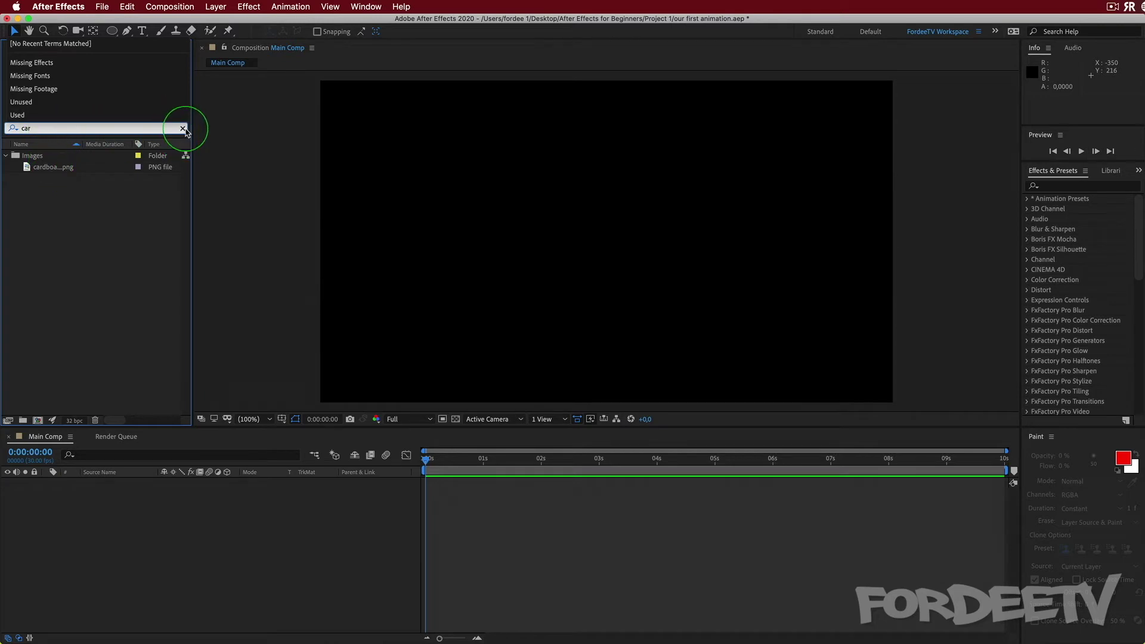
{"action": "left_click", "coordinate": [183, 128]}
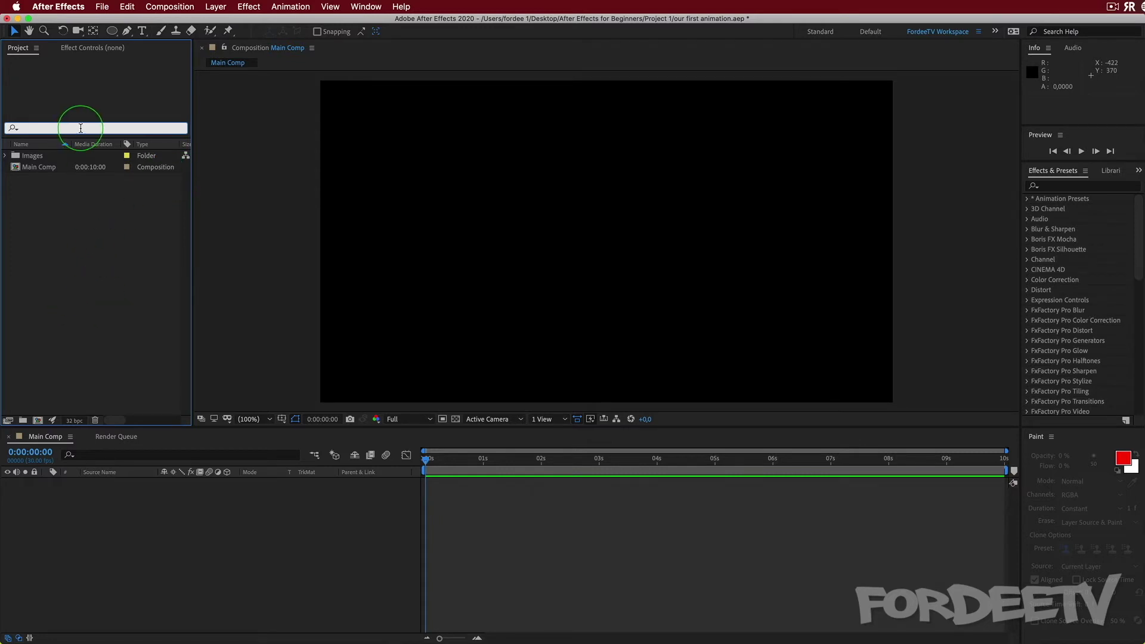
Step: Add cardboard16.png from the Images folder to the Main Comp timeline as a layer
{"action": "left_click", "coordinate": [6, 156]}
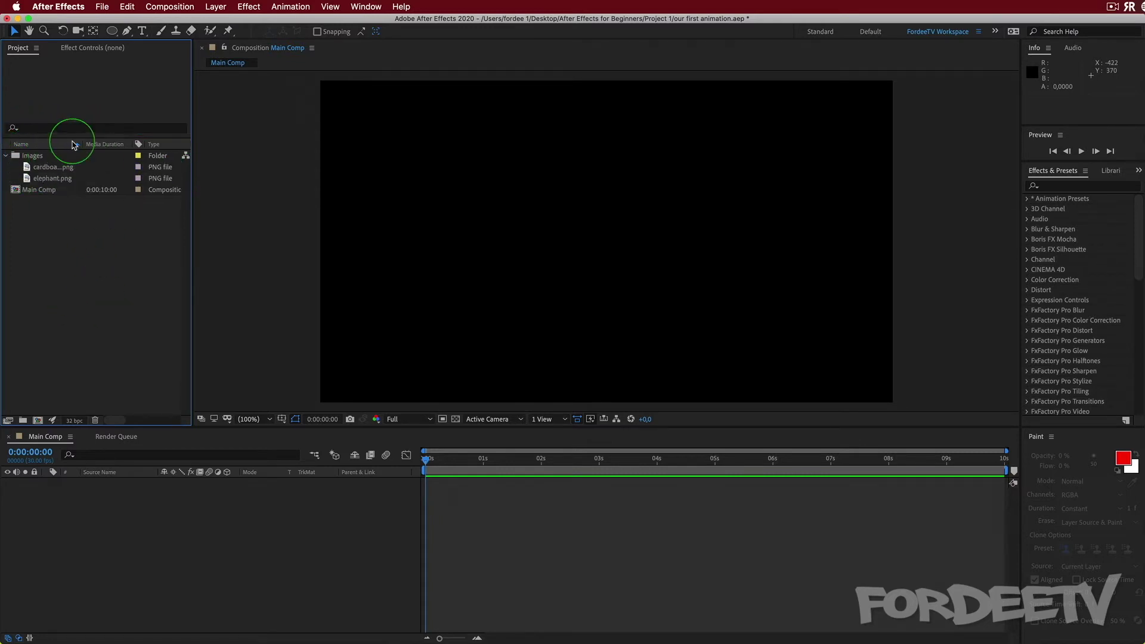
{"action": "left_click", "coordinate": [41, 170]}
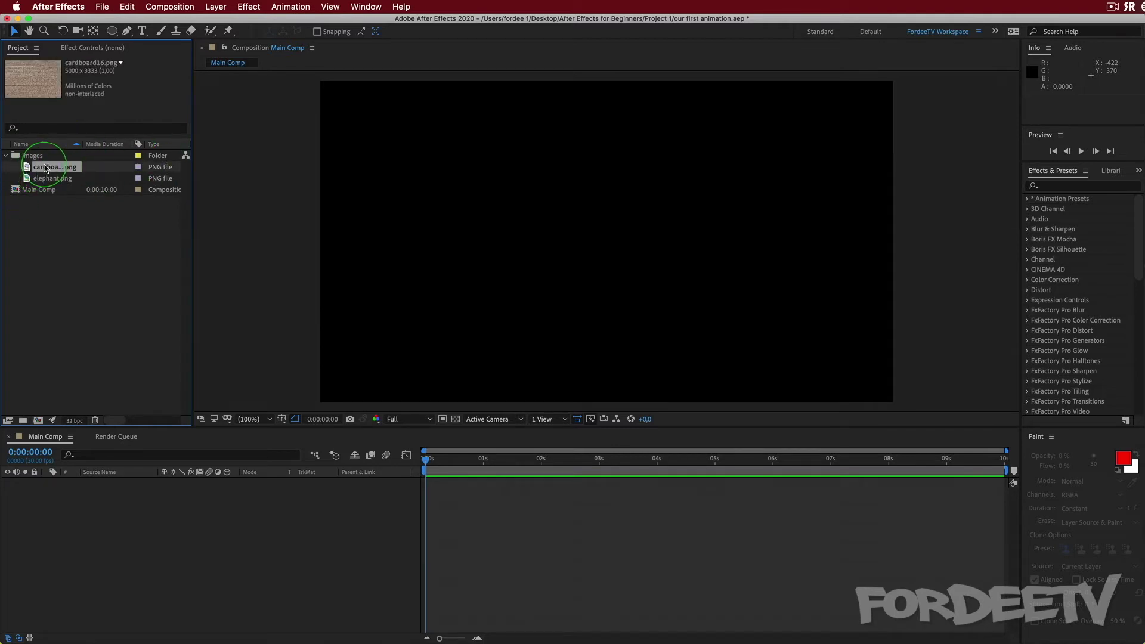
{"action": "left_click_drag", "start_coordinate": [46, 169], "coordinate": [115, 509]}
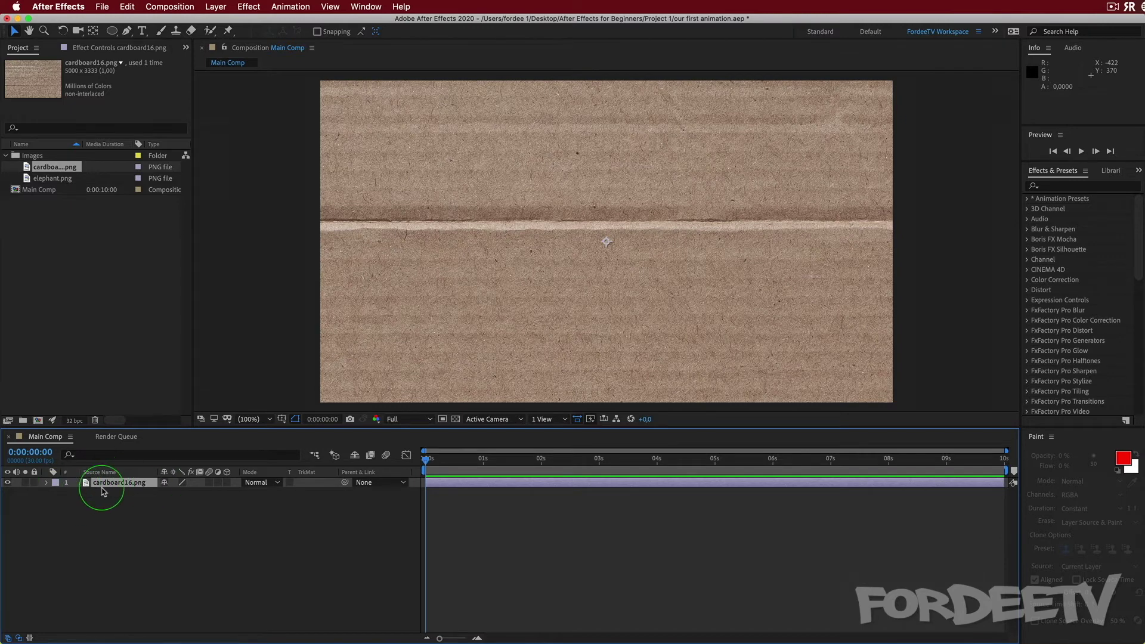
{"action": "left_click", "coordinate": [693, 339]}
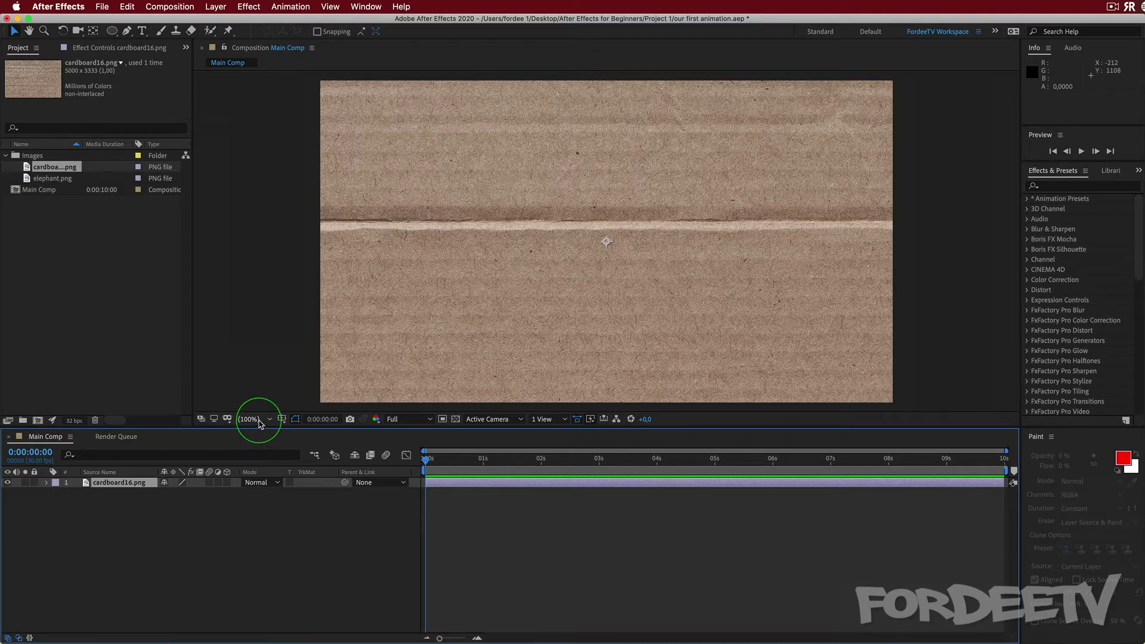
Step: Reduce the magnification of the Main Comp view to 50% and then 33.3% to examine the cardboard layer's full outline
{"action": "left_click", "coordinate": [259, 420]}
{"action": "left_click", "coordinate": [254, 539]}
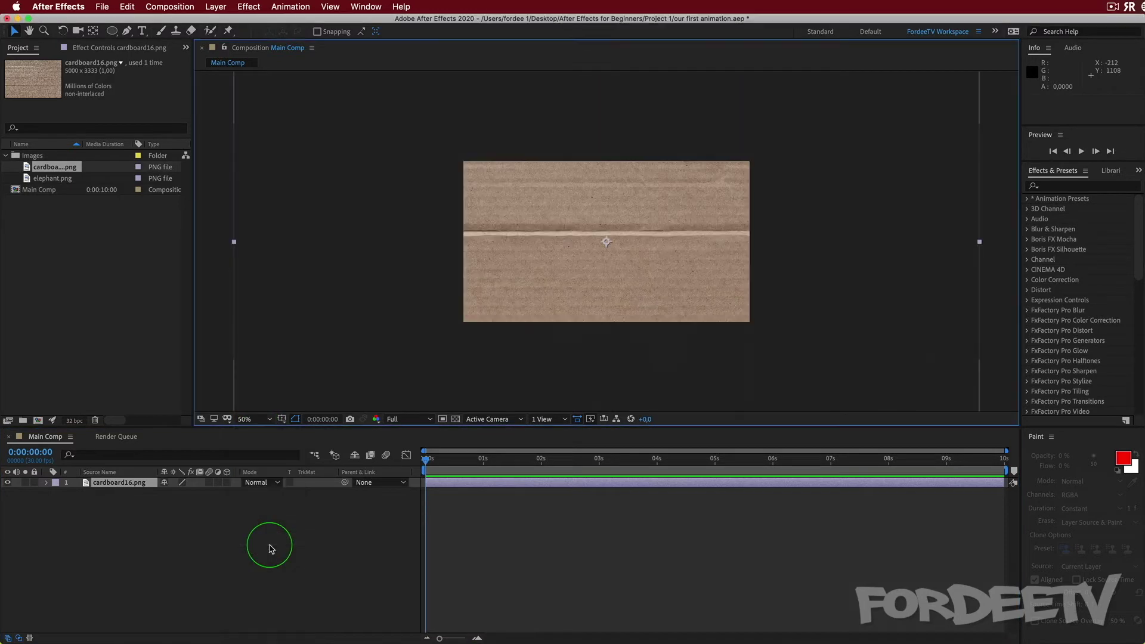
{"action": "left_click", "coordinate": [257, 419]}
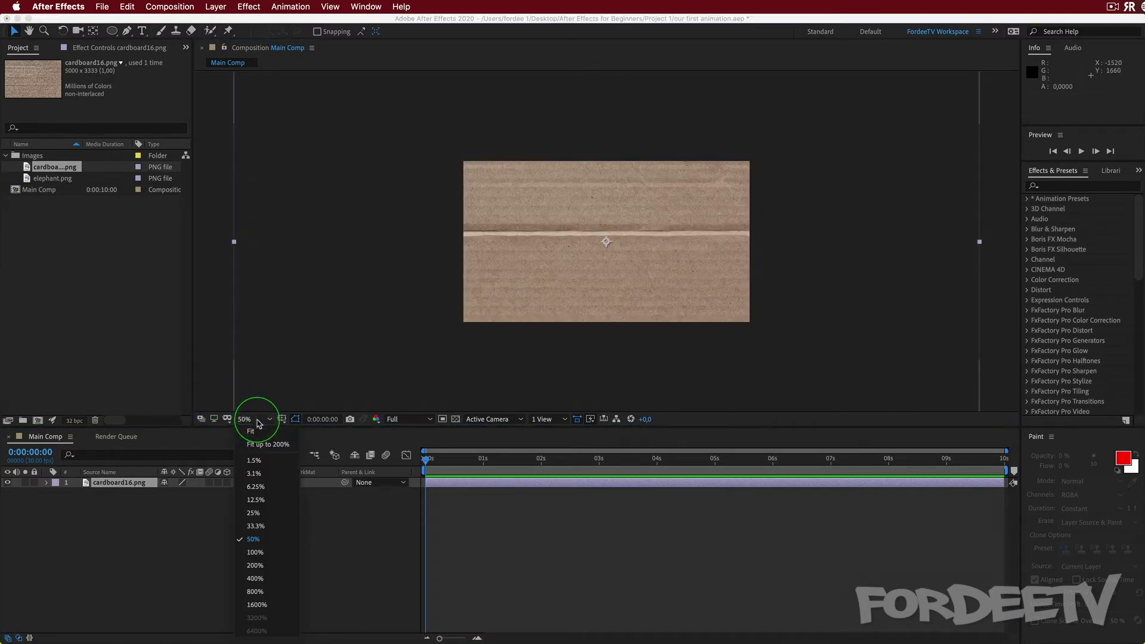
{"action": "left_click", "coordinate": [255, 527]}
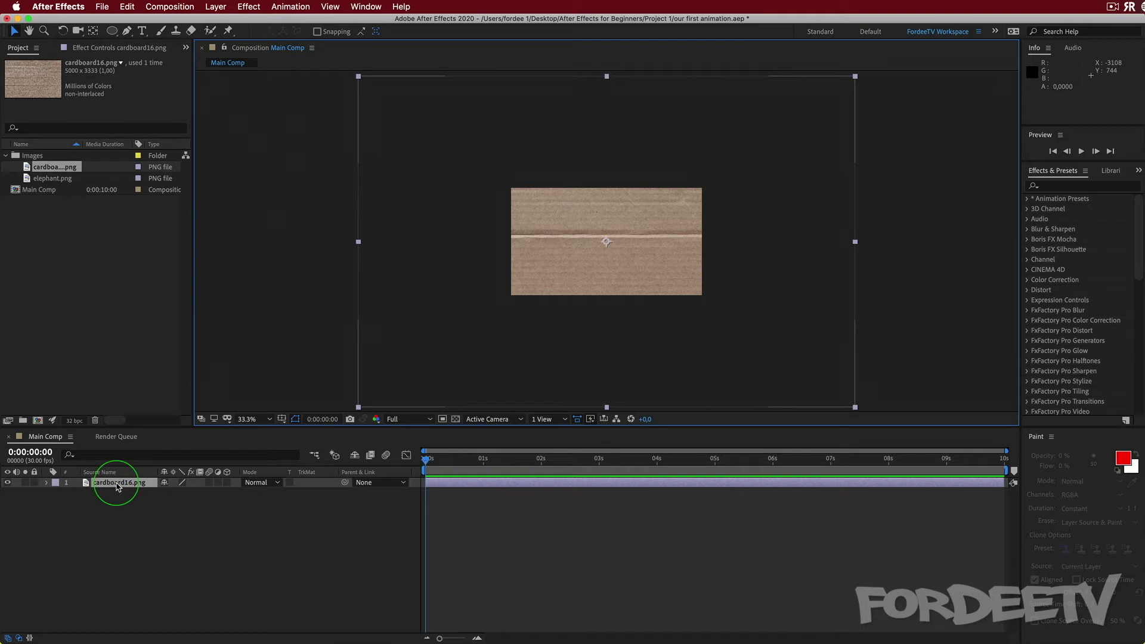
{"action": "right_click", "coordinate": [109, 485]}
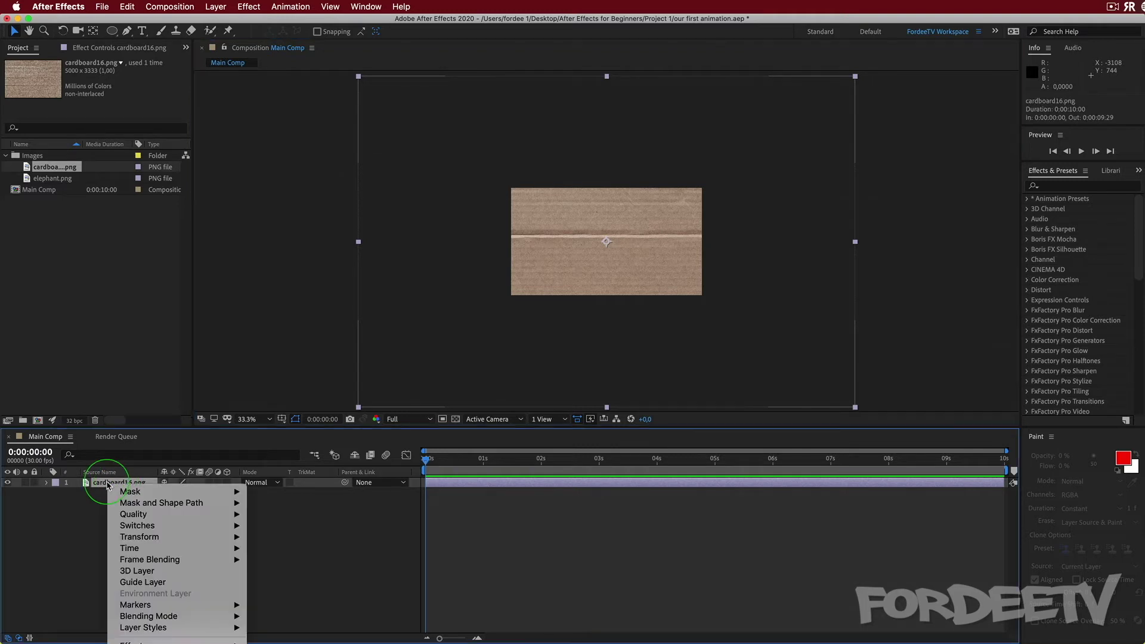
{"action": "mouse_move", "coordinate": [116, 538]}
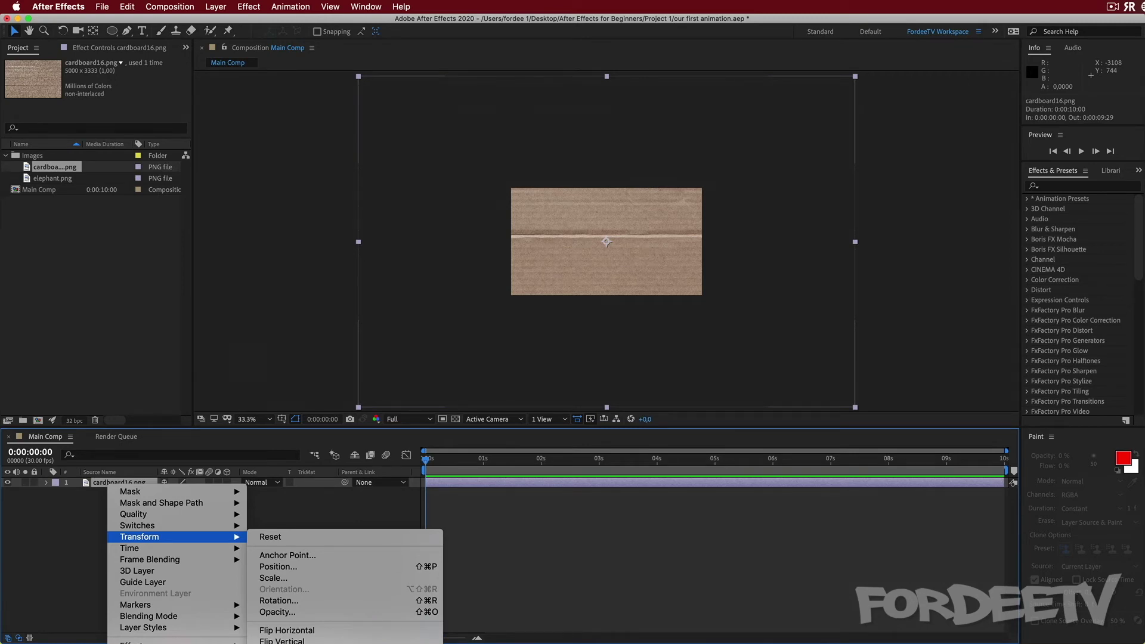
{"action": "left_click", "coordinate": [68, 514]}
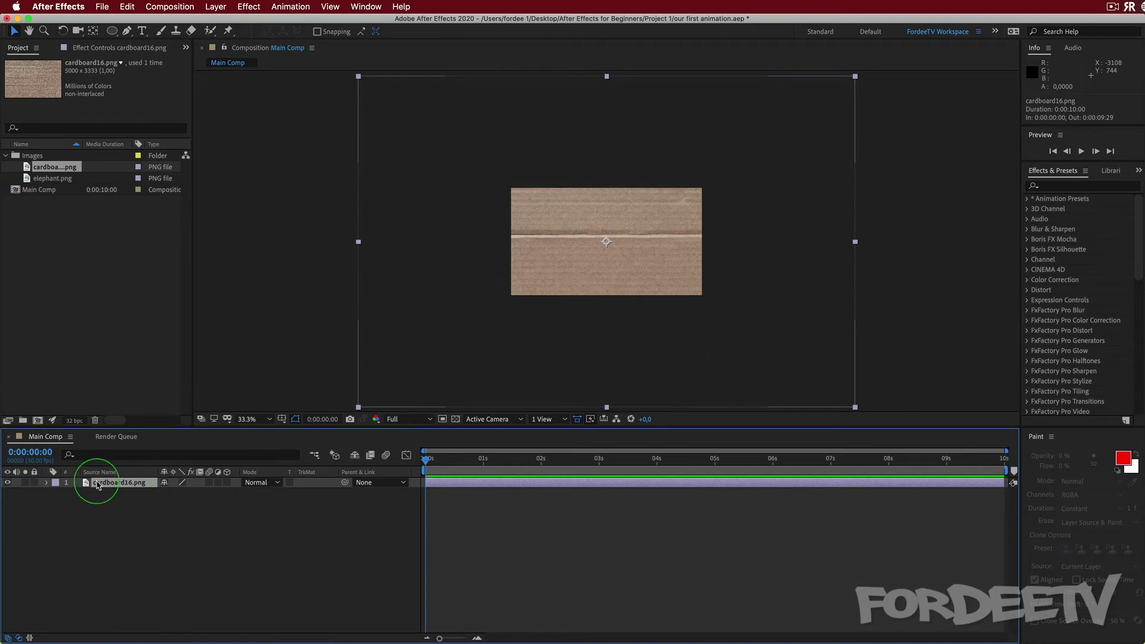
Step: Scale the cardboard16.png layer down to 40%, enable snapping and lower the scale further to 38%
{"action": "key", "text": "s"}
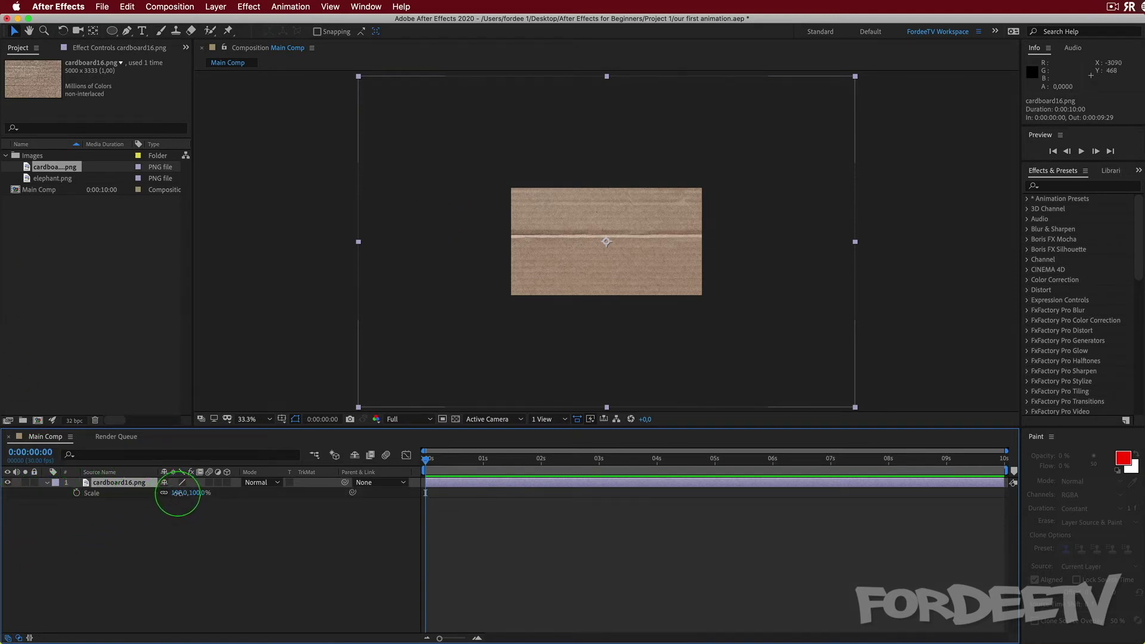
{"action": "left_click_drag", "start_coordinate": [178, 493], "coordinate": [144, 496]}
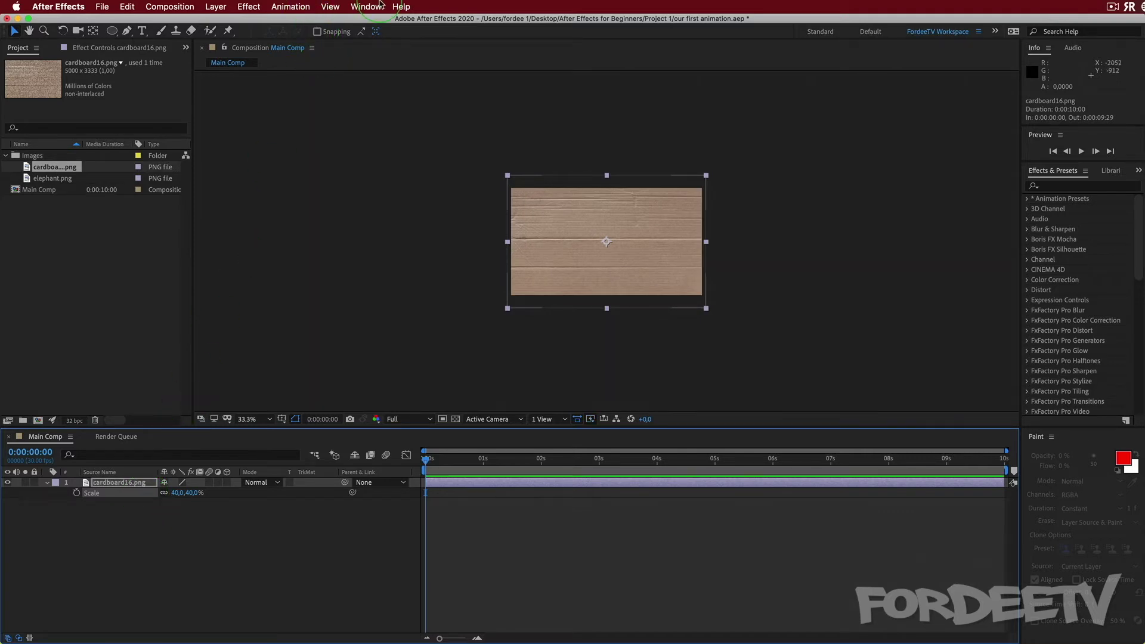
{"action": "left_click", "coordinate": [316, 31]}
{"action": "left_click", "coordinate": [177, 494]}
{"action": "left_click_drag", "start_coordinate": [181, 499], "coordinate": [174, 486]}
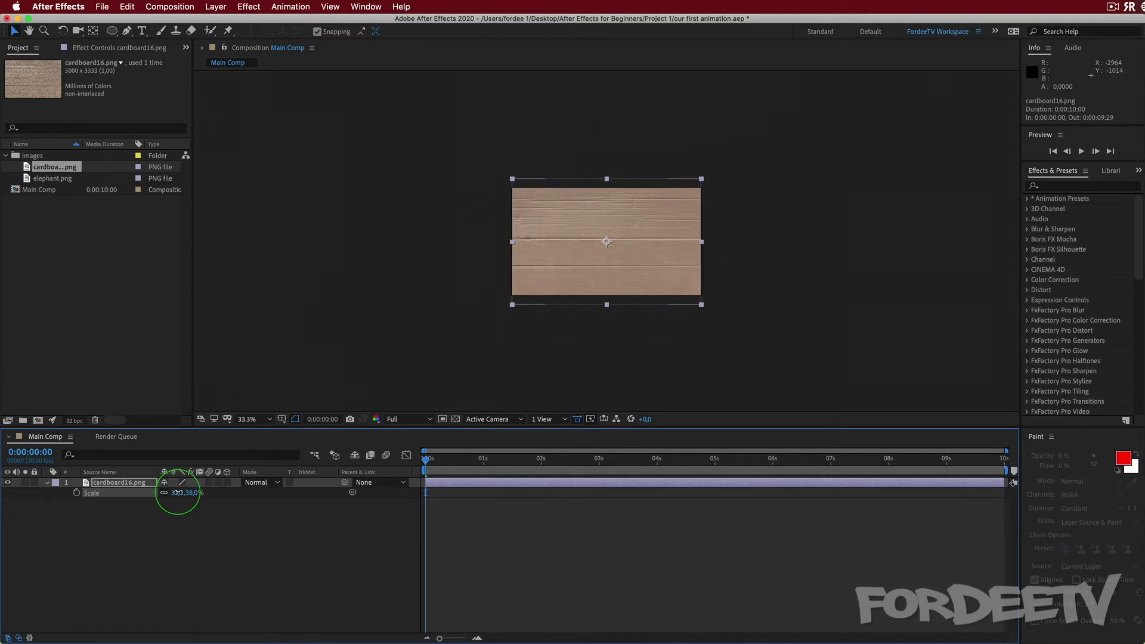
Step: Fit the cardboard16.png layer to the composition width and expand its Transform properties
{"action": "right_click", "coordinate": [122, 484]}
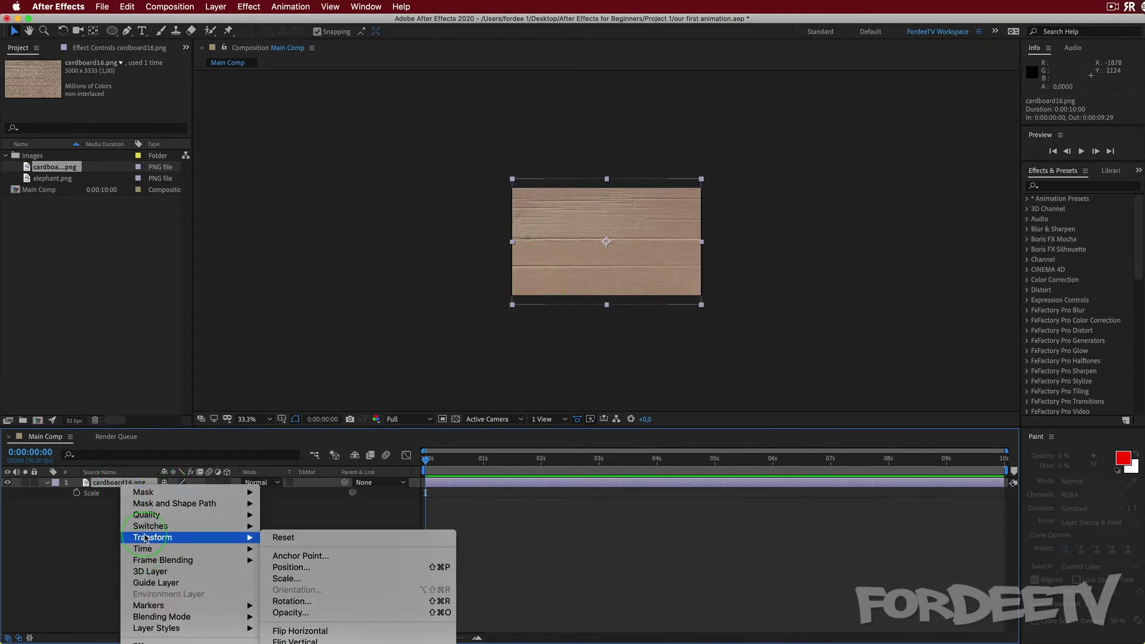
{"action": "left_click", "coordinate": [301, 643]}
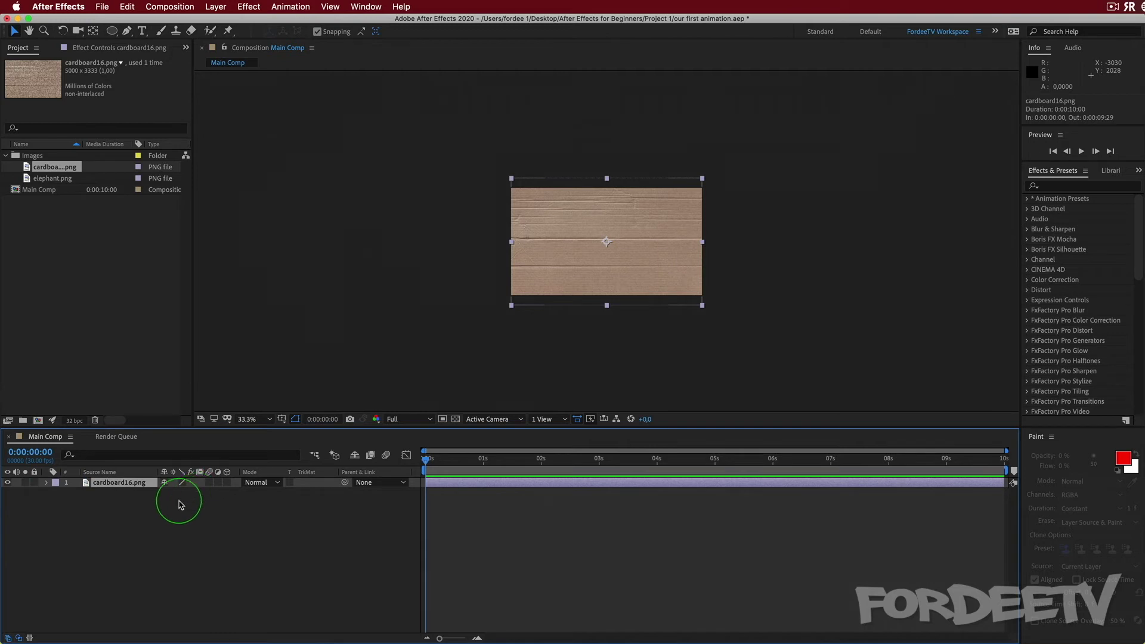
{"action": "left_click", "coordinate": [45, 484]}
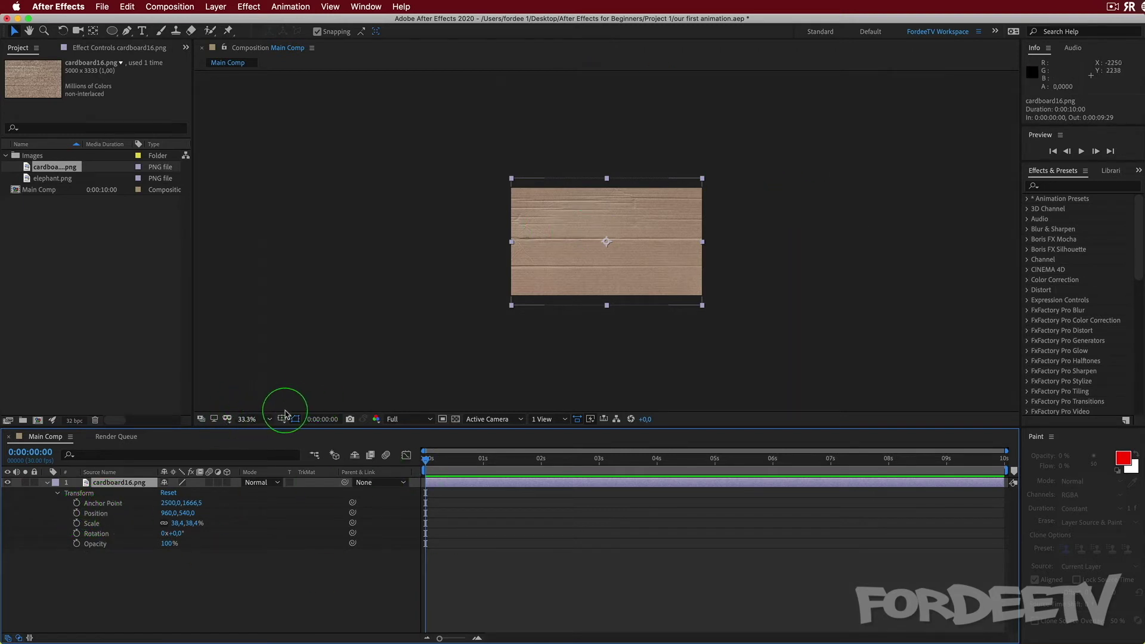
Step: Try the Fit and Fit up to 200% magnifications of the Main Comp view while making the viewer taller
{"action": "left_click", "coordinate": [258, 419]}
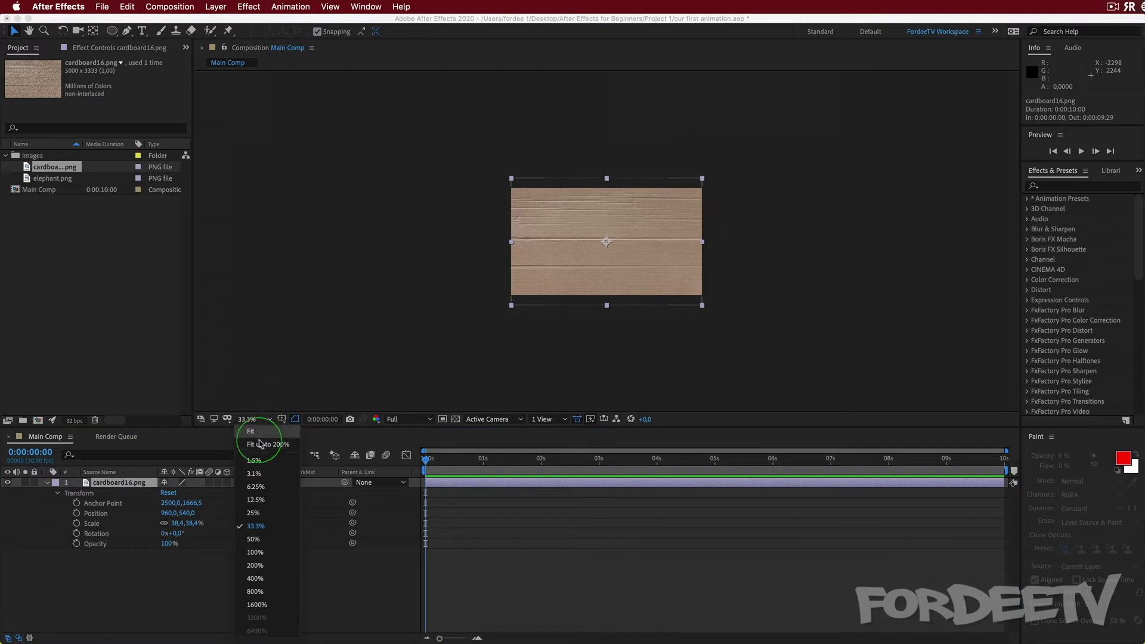
{"action": "left_click", "coordinate": [250, 446]}
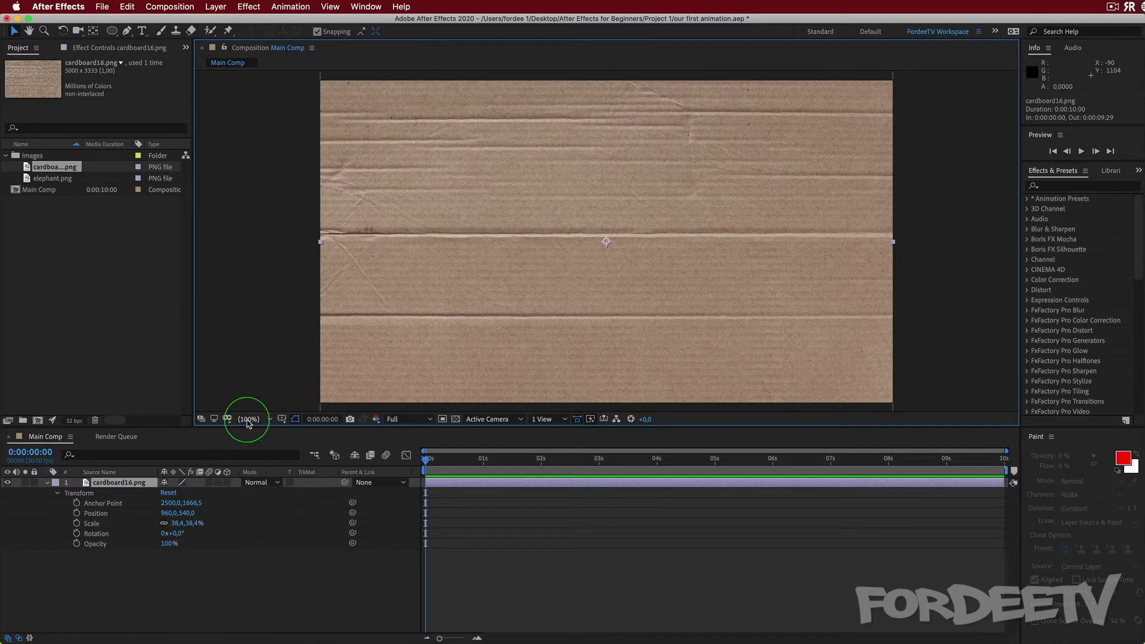
{"action": "left_click_drag", "start_coordinate": [380, 428], "coordinate": [379, 461]}
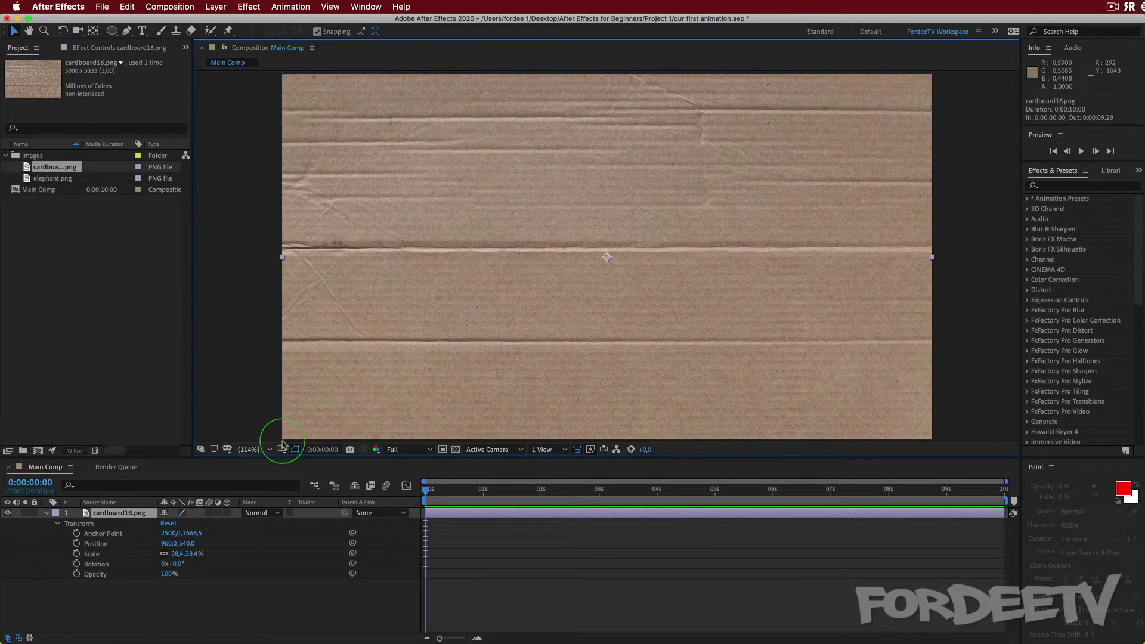
{"action": "left_click", "coordinate": [253, 450]}
{"action": "left_click", "coordinate": [248, 449]}
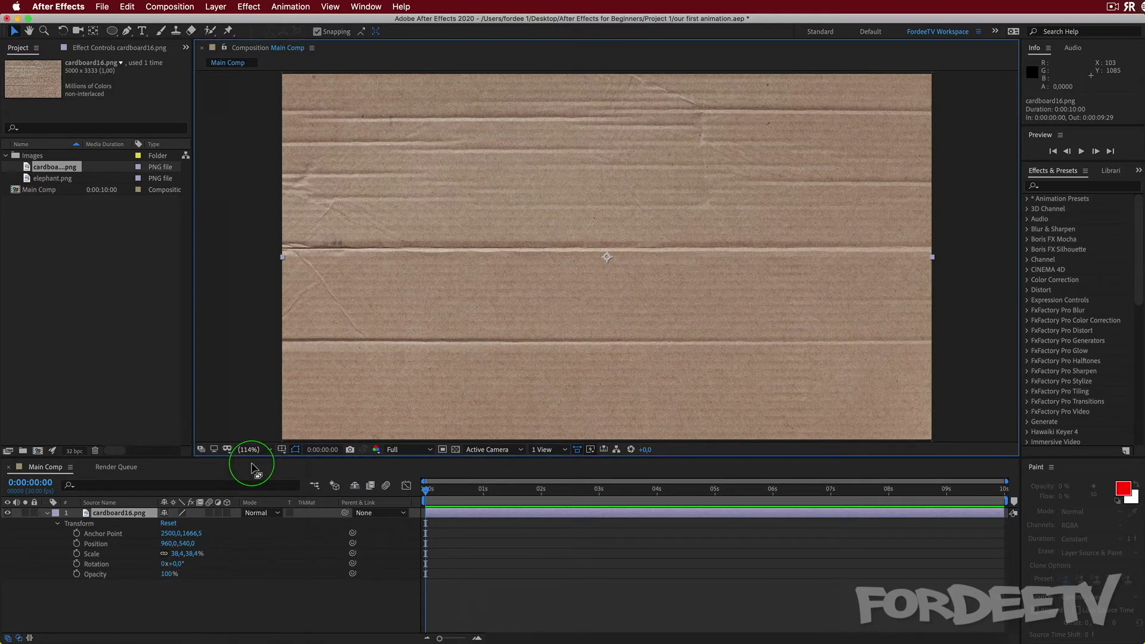
{"action": "left_click", "coordinate": [247, 446]}
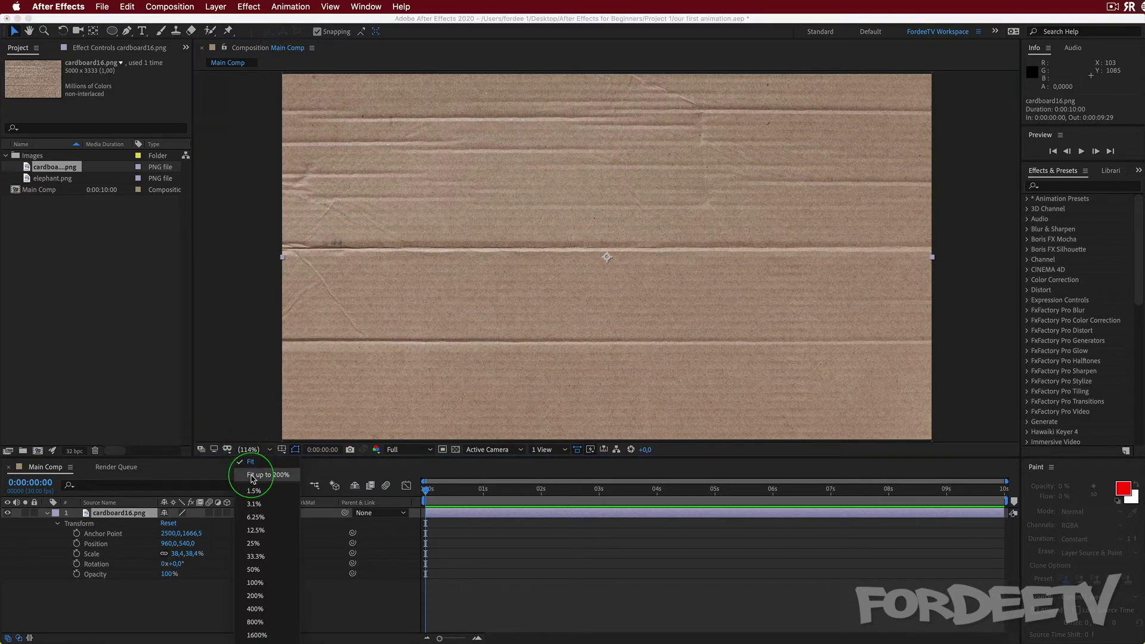
{"action": "left_click", "coordinate": [341, 454]}
Step: Set the Main Comp view magnification to 100% and shrink the viewer back to its earlier height
{"action": "left_click", "coordinate": [249, 451]}
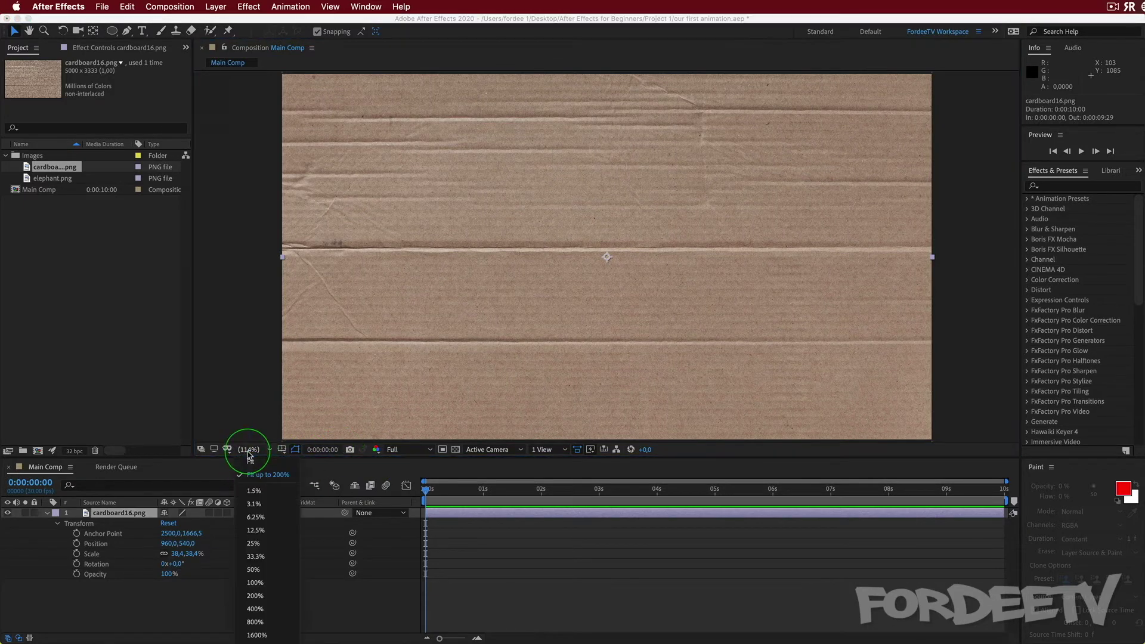
{"action": "left_click", "coordinate": [246, 591]}
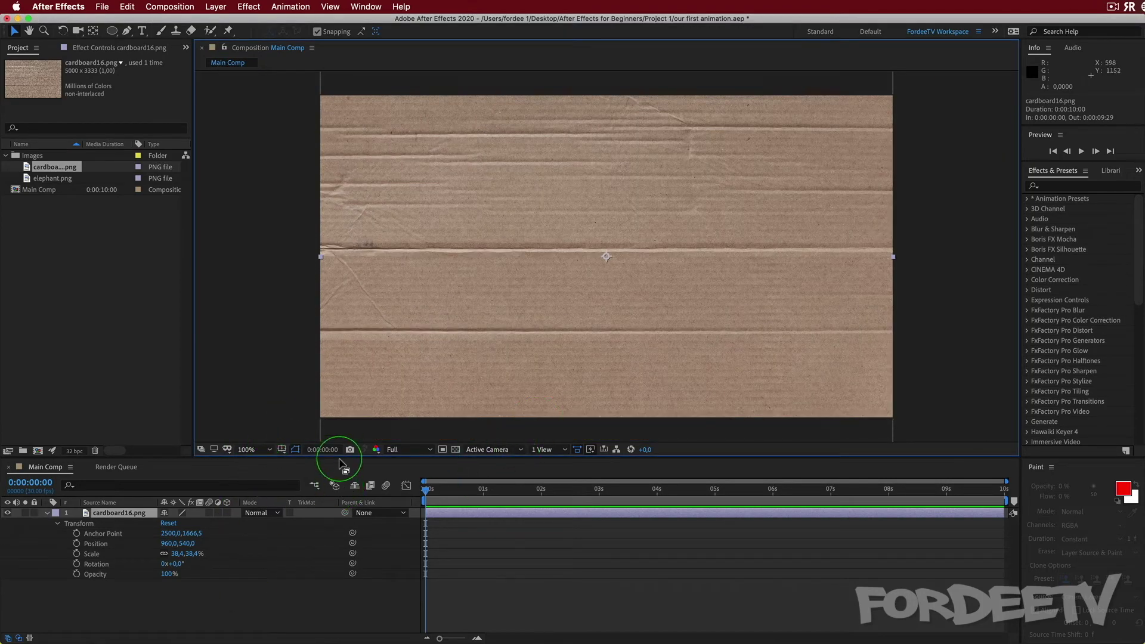
{"action": "left_click_drag", "start_coordinate": [341, 457], "coordinate": [350, 424]}
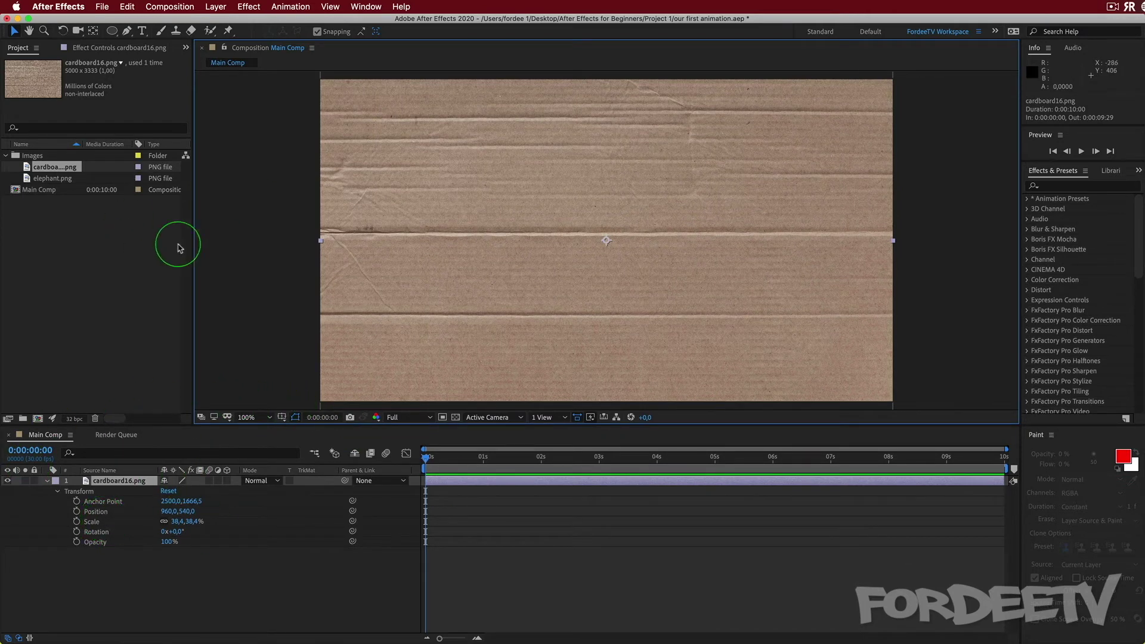
Step: Try shifting the cardboard16.png layer horizontally to an X position of 952 and undo the change
{"action": "left_click_drag", "start_coordinate": [170, 512], "coordinate": [125, 482]}
{"action": "left_click", "coordinate": [30, 58]}
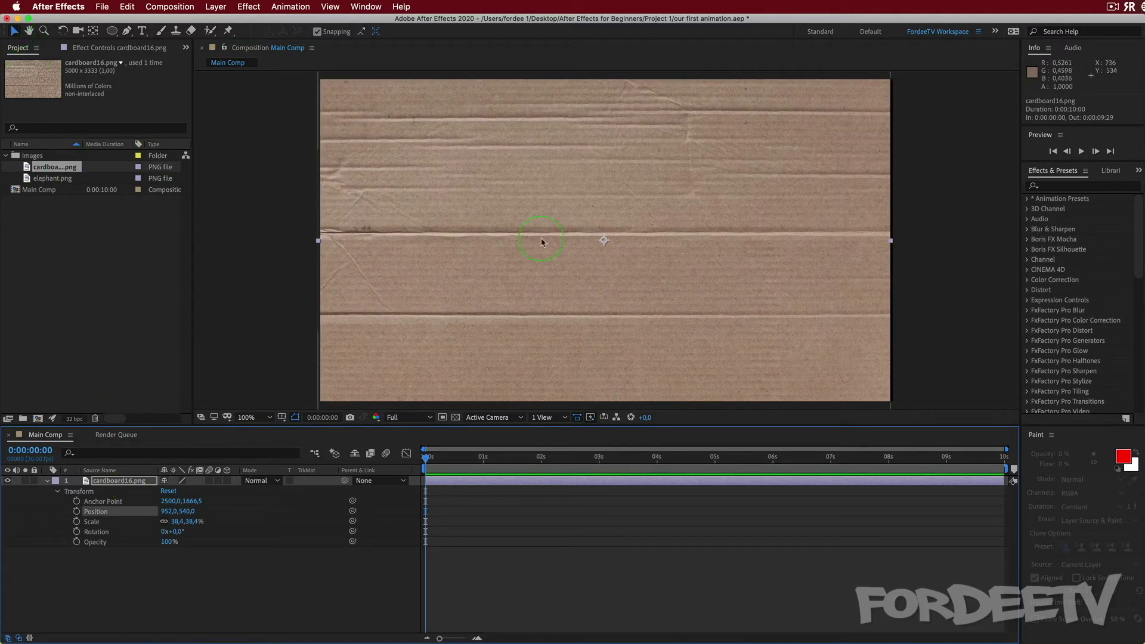
{"action": "left_click_drag", "start_coordinate": [434, 242], "coordinate": [560, 263]}
{"action": "key", "text": "super+z"}
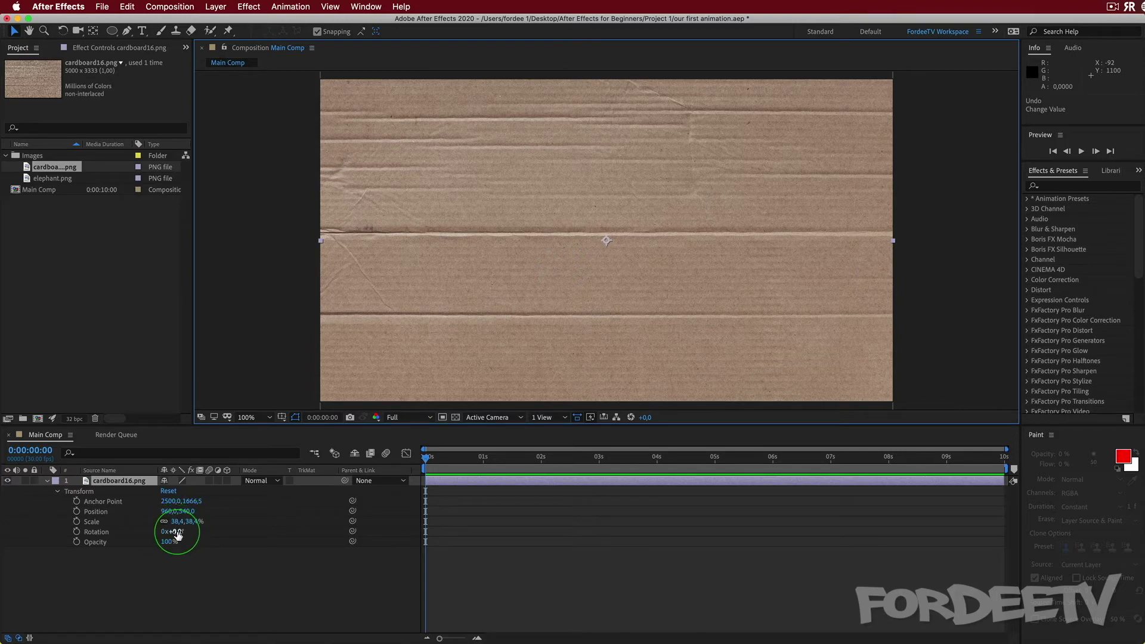
Step: Try rotating the cardboard16.png layer, set its rotation to one full revolution and return it to zero
{"action": "mouse_move", "coordinate": [177, 532]}
{"action": "left_mouse_down"}
{"action": "mouse_move", "coordinate": [209, 531]}
{"action": "mouse_move", "coordinate": [157, 533]}
{"action": "left_mouse_up"}
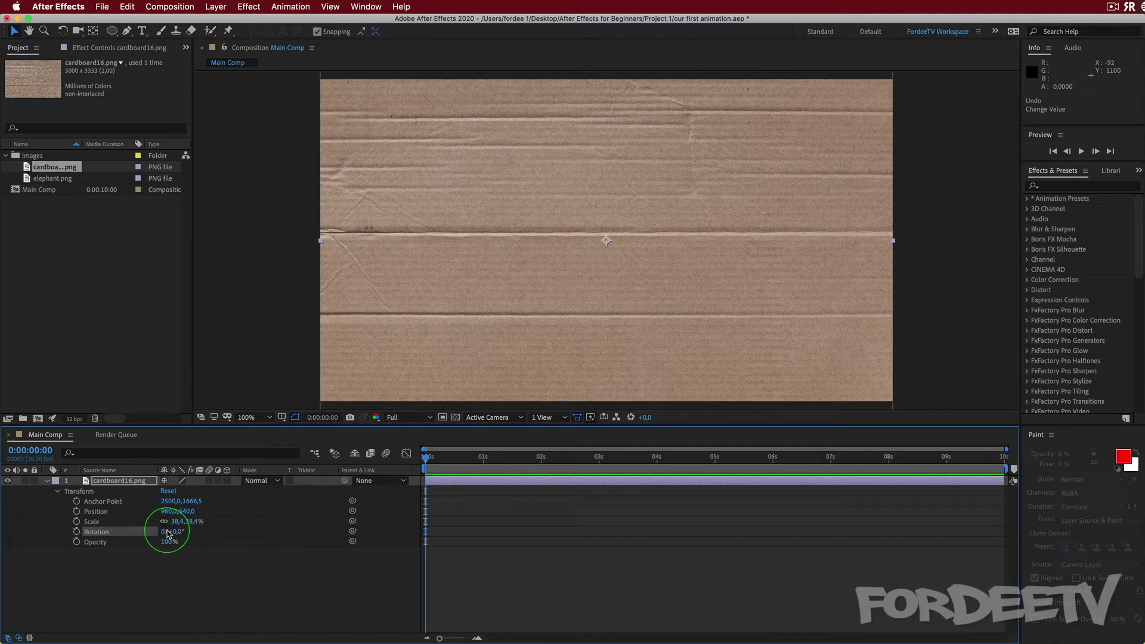
{"action": "left_click", "coordinate": [166, 534]}
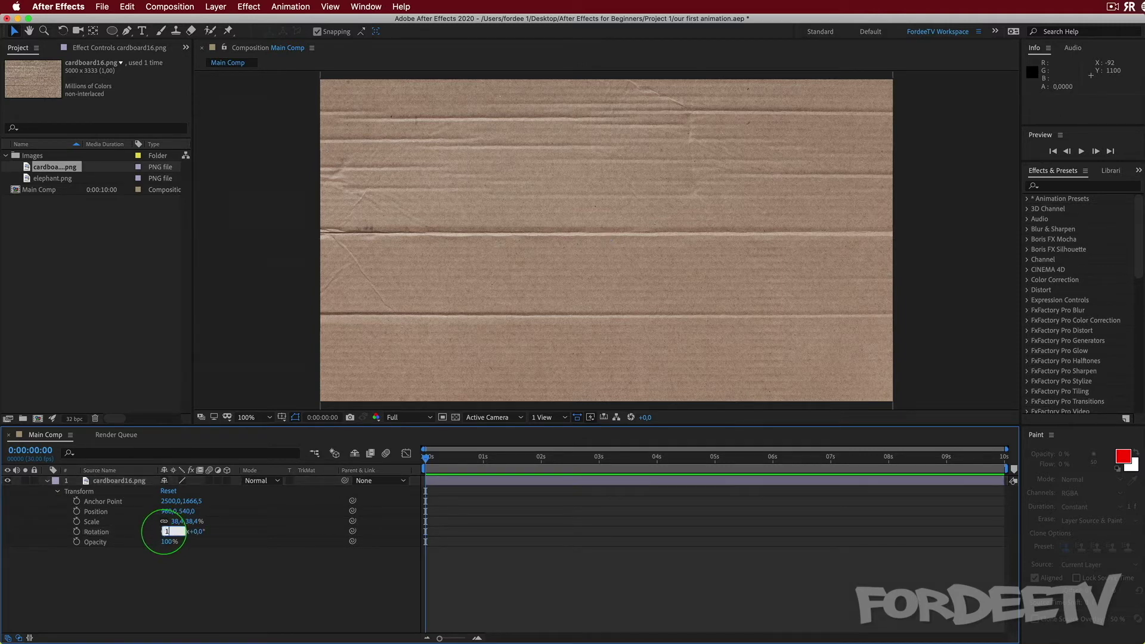
{"action": "type", "text": "1"}
{"action": "key", "text": "Return"}
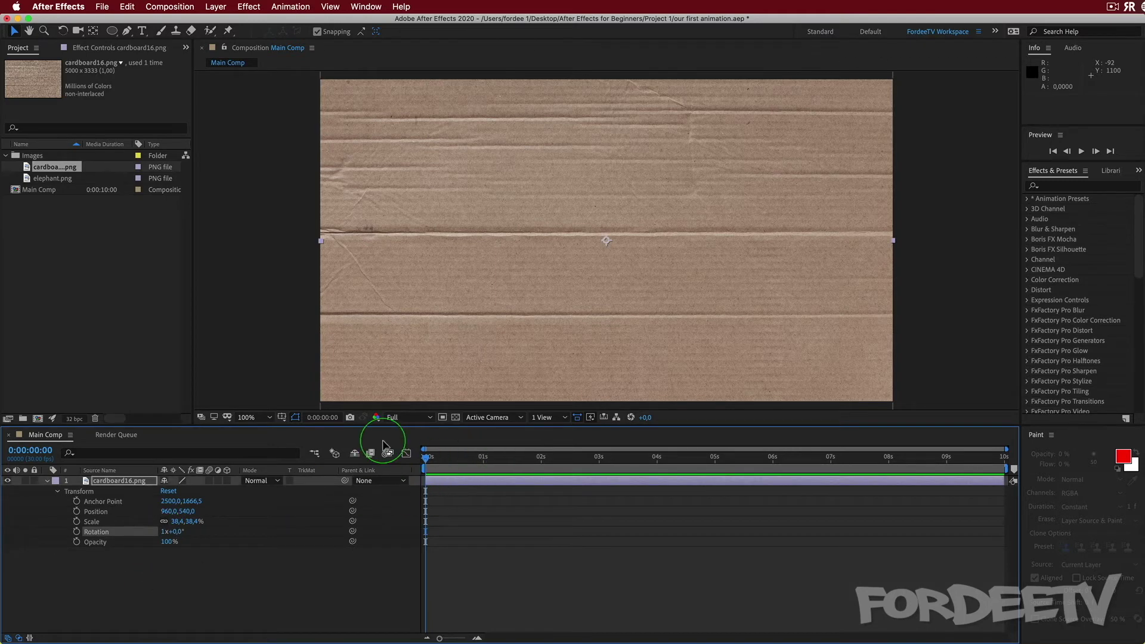
{"action": "left_click_drag", "start_coordinate": [426, 460], "coordinate": [3, 462]}
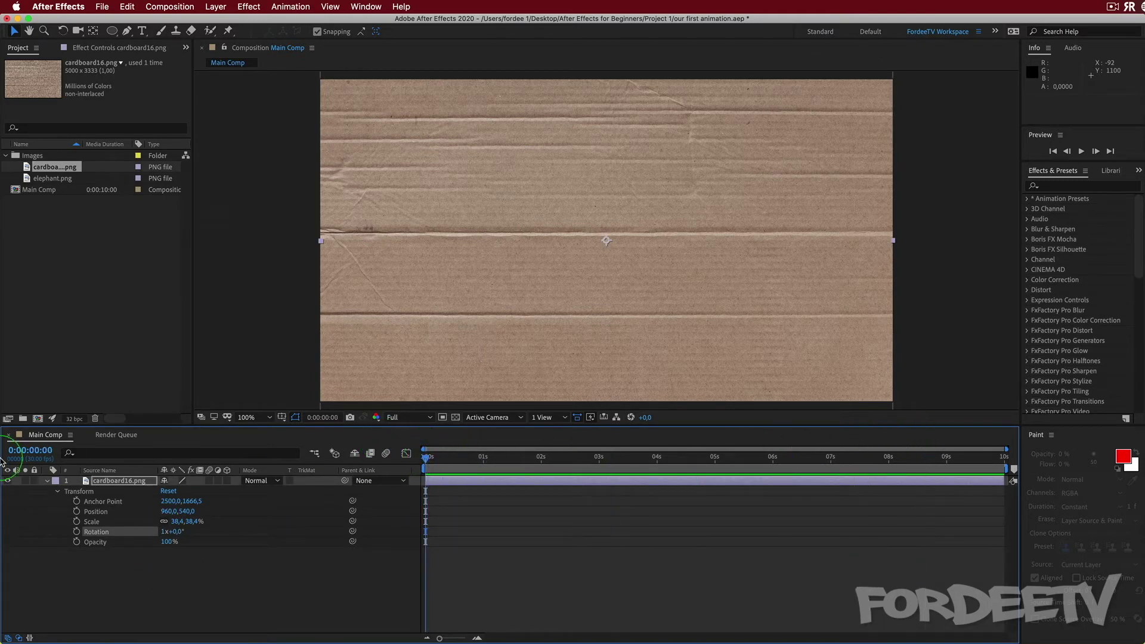
{"action": "left_click", "coordinate": [167, 532]}
{"action": "key", "text": "Return"}
Step: Try out the cardboard16.png layer's opacity, leave it at 100% and collapse its Transform properties
{"action": "left_click_drag", "start_coordinate": [166, 542], "coordinate": [494, 571]}
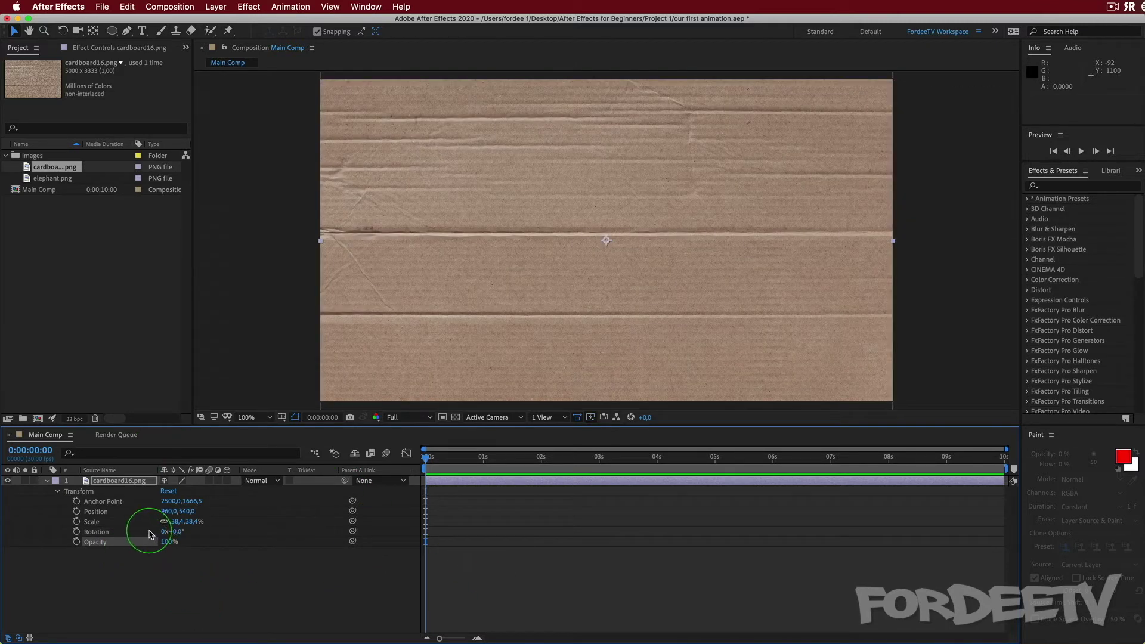
{"action": "left_click", "coordinate": [57, 492]}
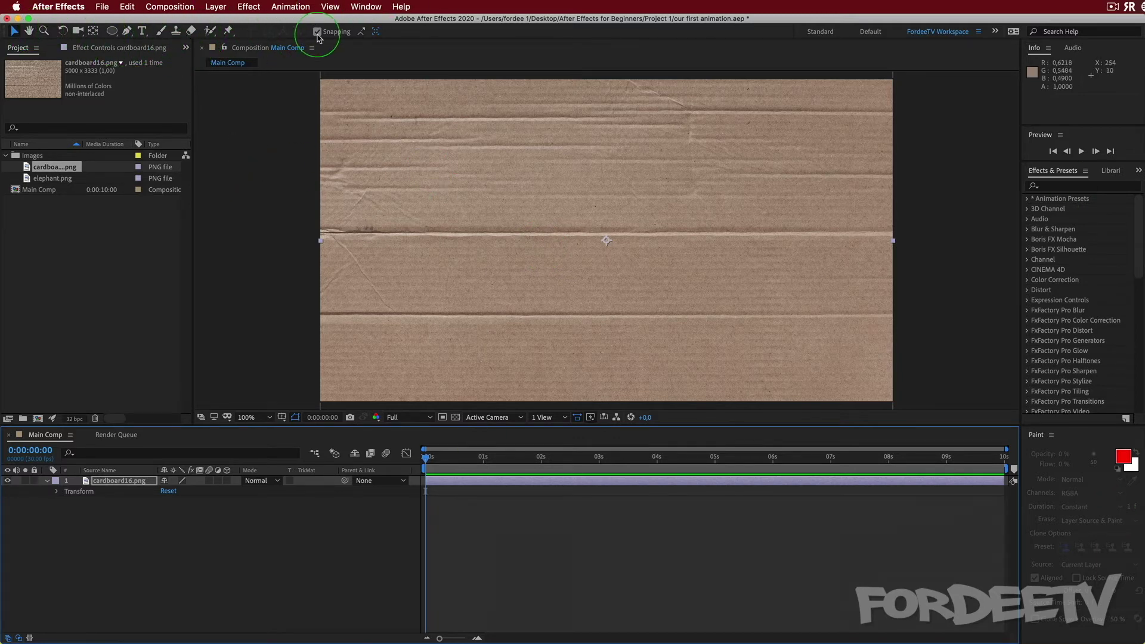
Step: Try starting a mask path beside the cardboard16.png layer with the Pen tool and undo it
{"action": "left_click", "coordinate": [127, 31]}
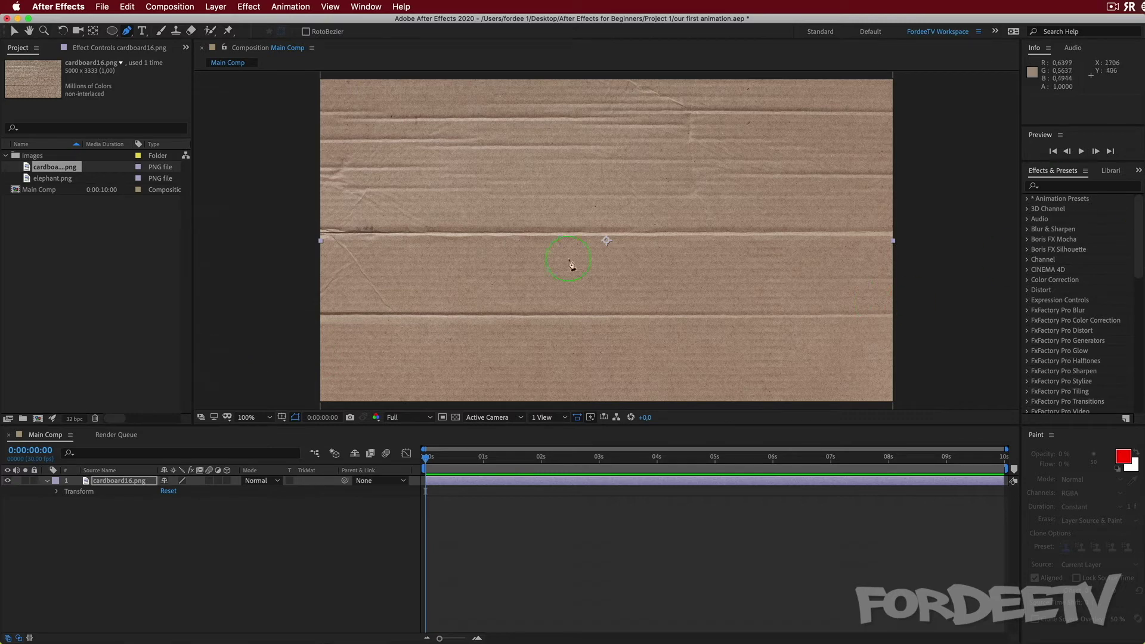
{"action": "left_click_drag", "start_coordinate": [279, 365], "coordinate": [313, 336]}
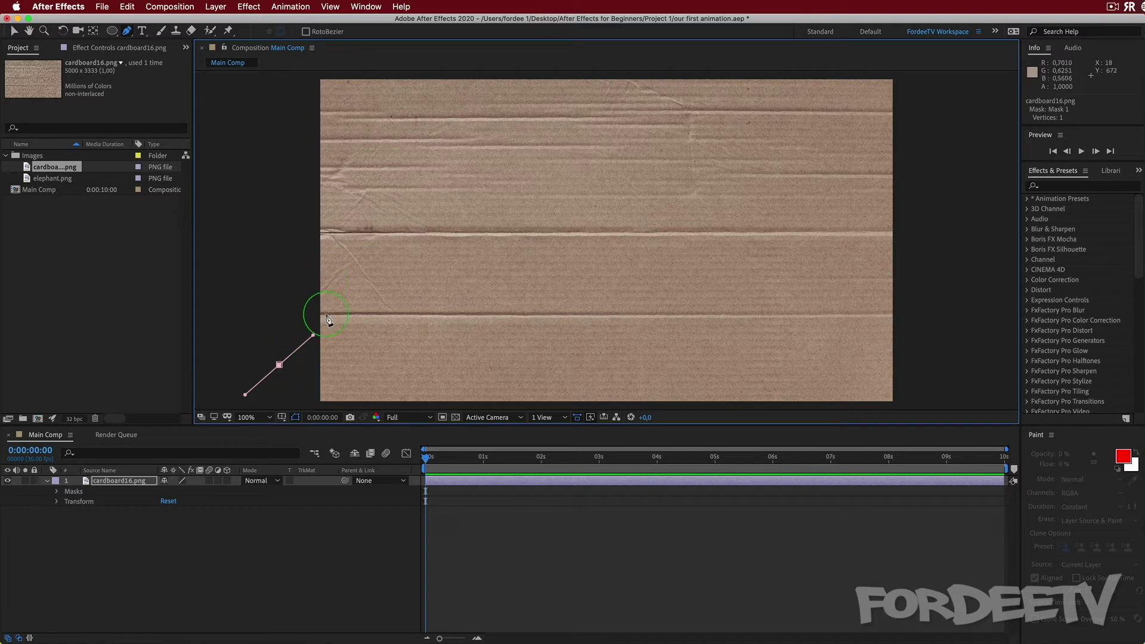
{"action": "key", "text": "super+z"}
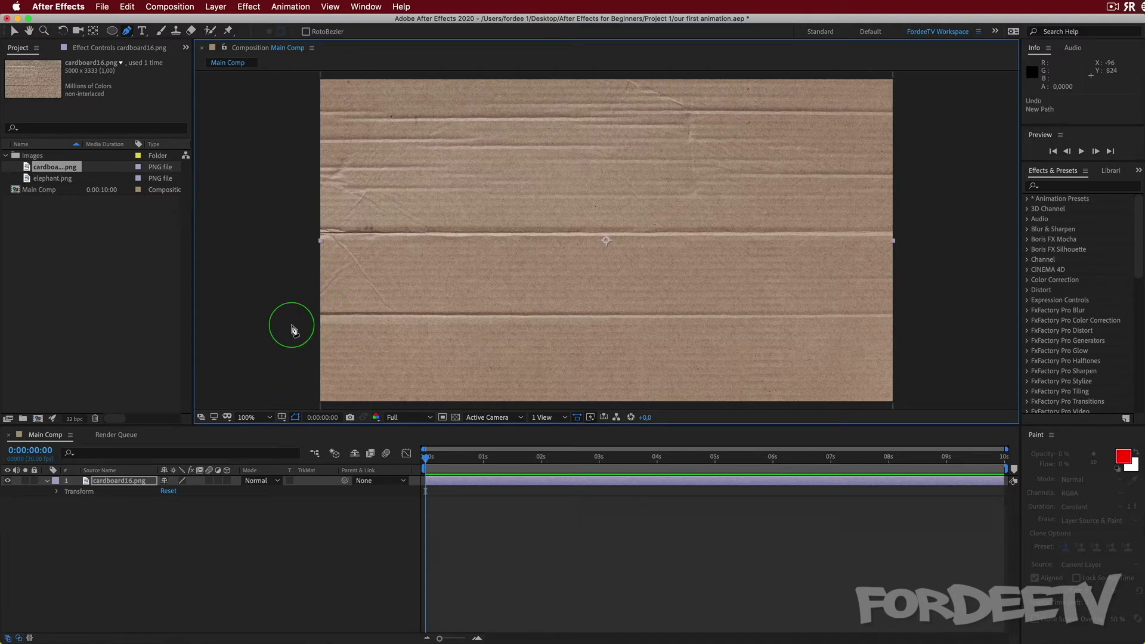
Step: Try drawing a three-point mask path with a straight and a curved segment on the cardboard16.png layer, and undo it
{"action": "left_click", "coordinate": [281, 353]}
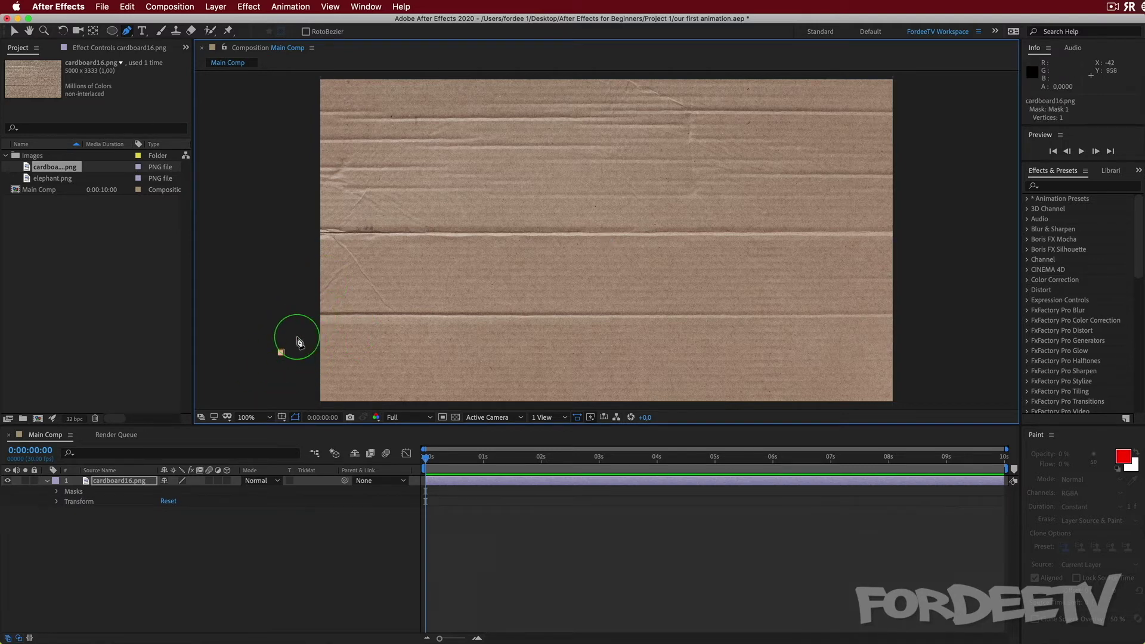
{"action": "left_click", "coordinate": [404, 285]}
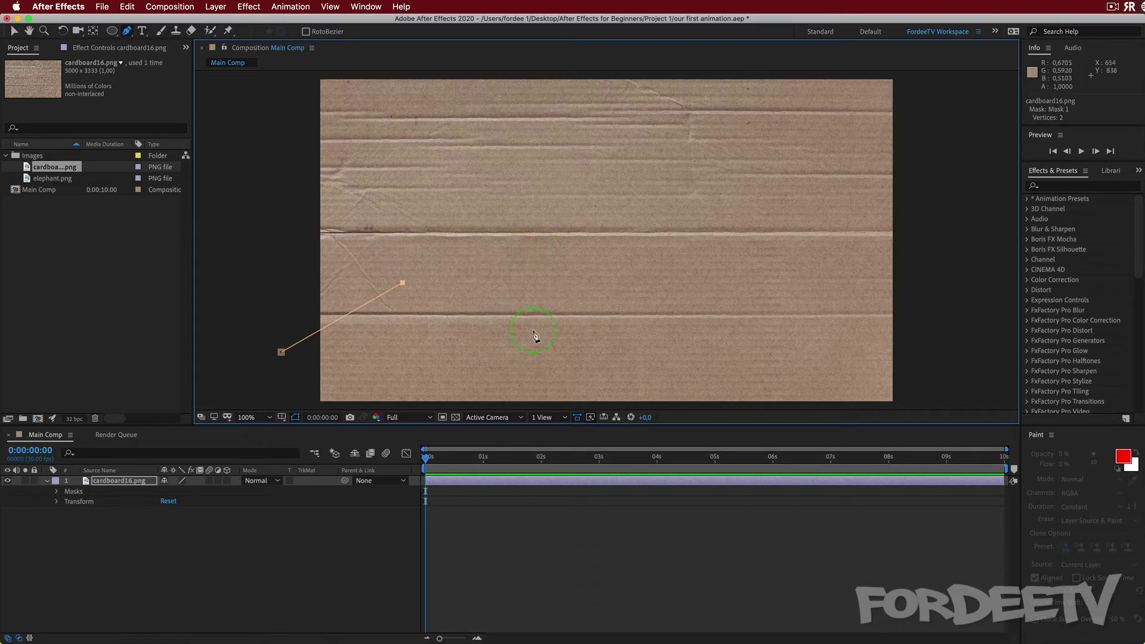
{"action": "left_click_drag", "start_coordinate": [534, 329], "coordinate": [579, 396]}
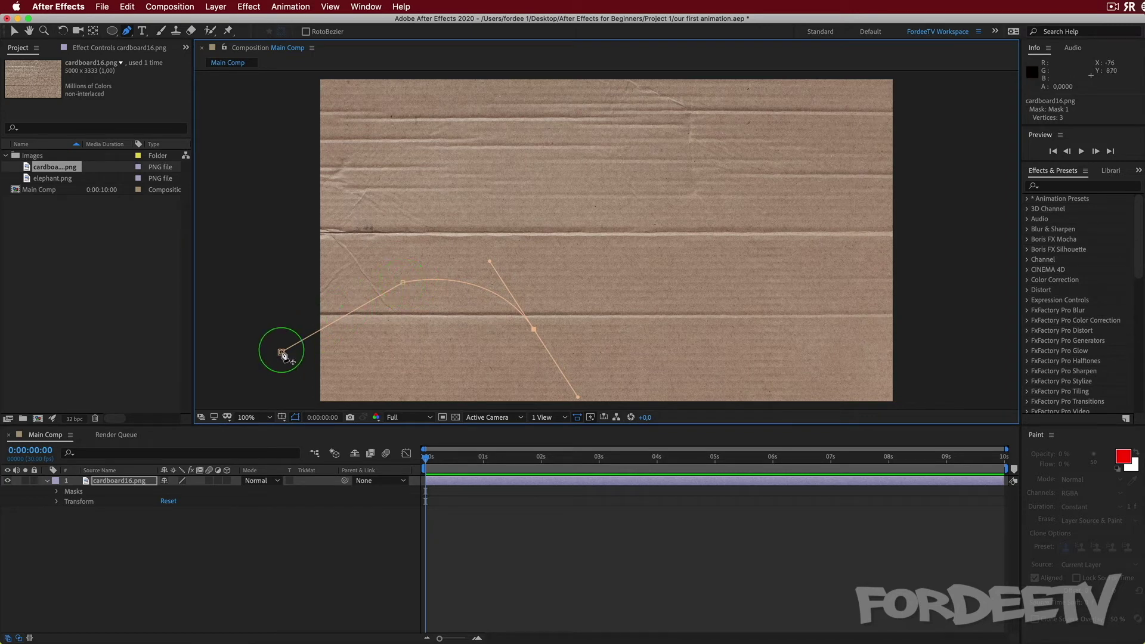
{"action": "key", "text": "super+z"}
{"action": "key", "text": "super+z"}
{"action": "key", "text": "super+z"}
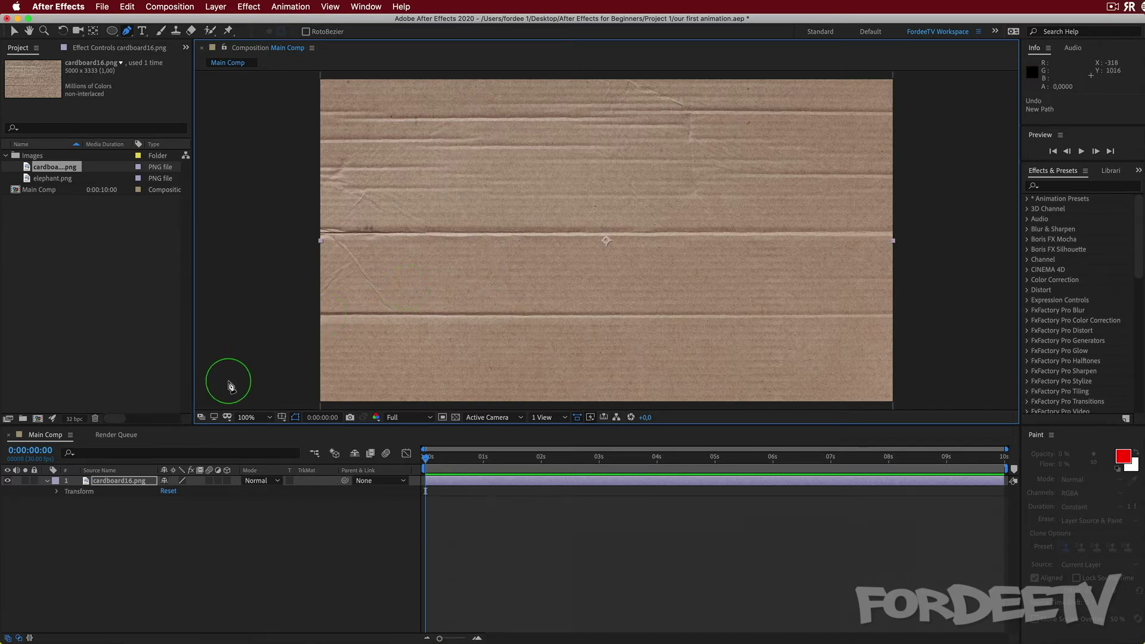
Step: Draw a wavy hill-shaped mask edge of five curved Pen tool points, rising from outside the cardboard's lower left to beyond its right edge
{"action": "left_click_drag", "start_coordinate": [287, 365], "coordinate": [317, 342]}
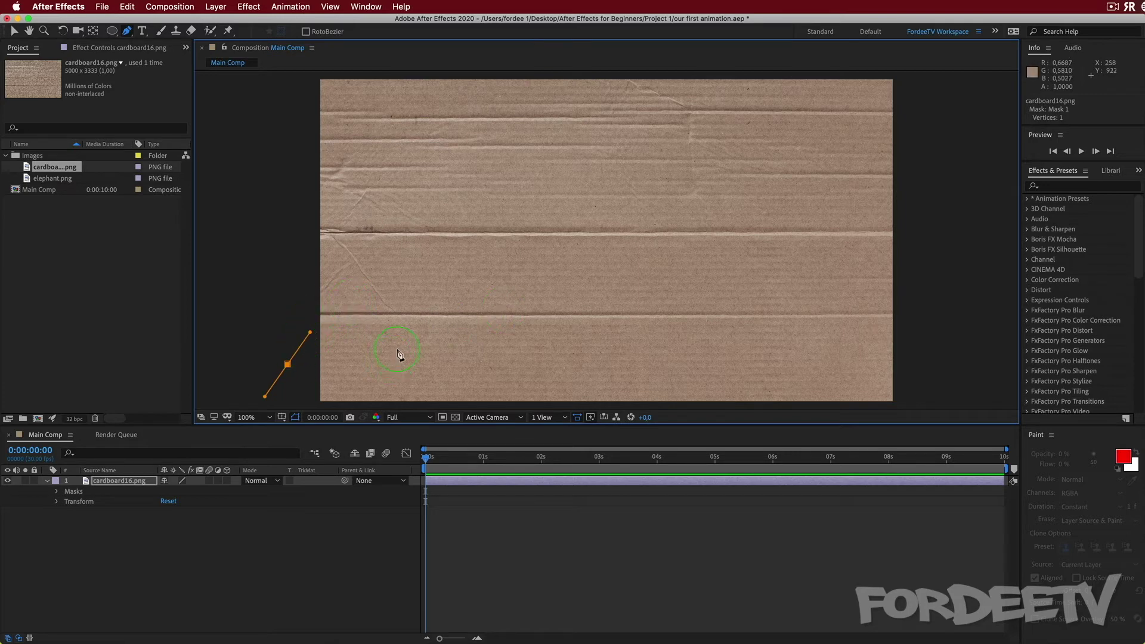
{"action": "left_click_drag", "start_coordinate": [434, 339], "coordinate": [446, 344]}
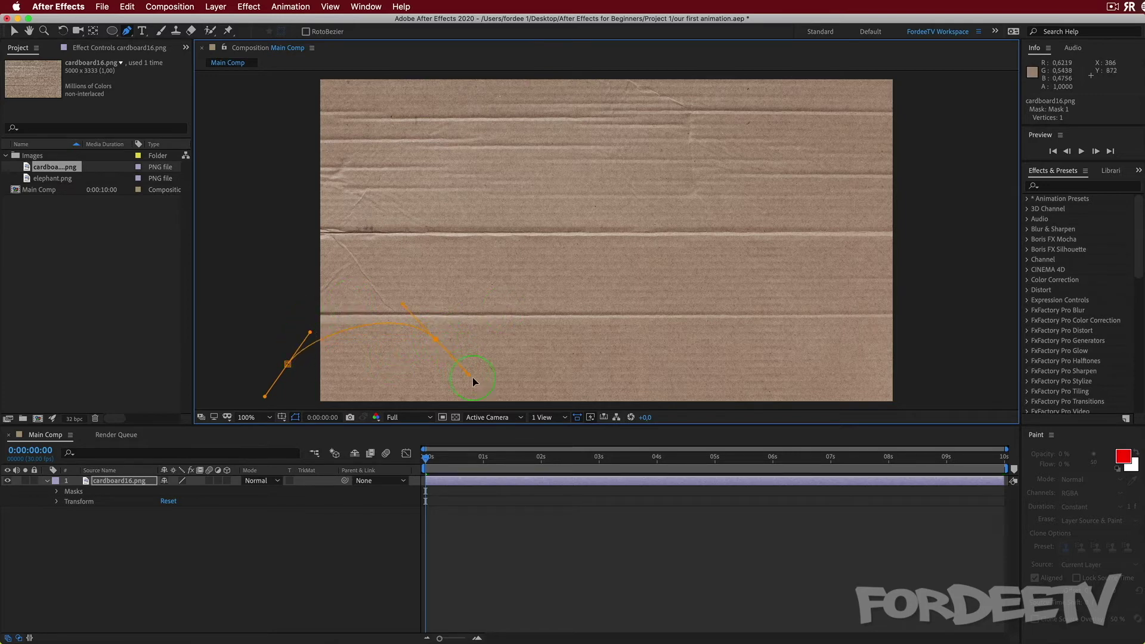
{"action": "left_click_drag", "start_coordinate": [475, 382], "coordinate": [498, 389]}
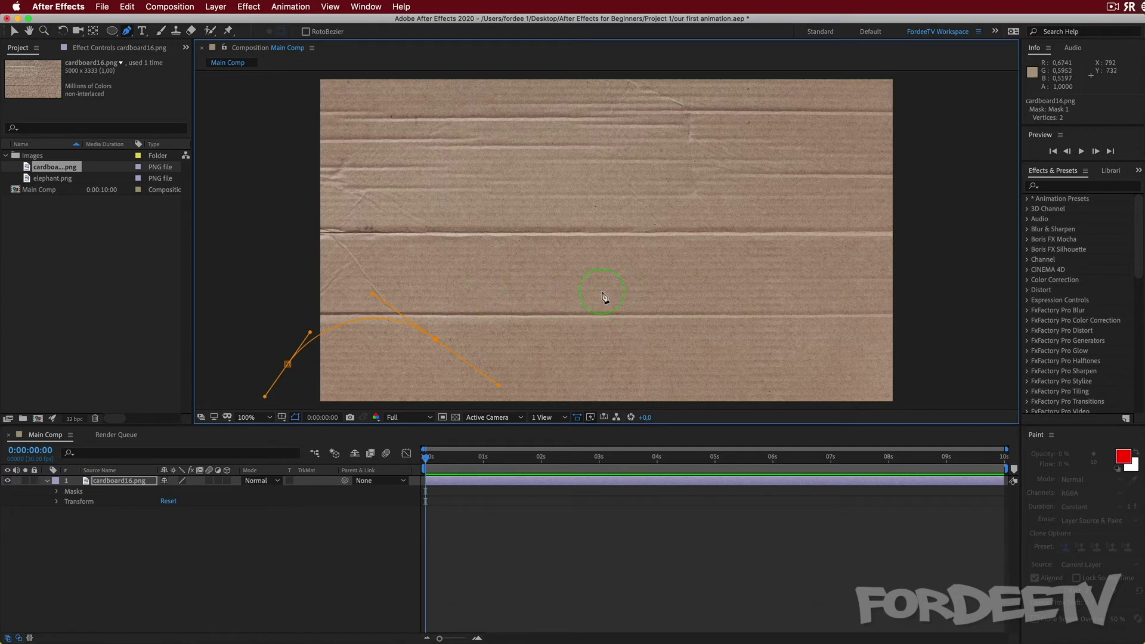
{"action": "left_click_drag", "start_coordinate": [605, 326], "coordinate": [630, 320]}
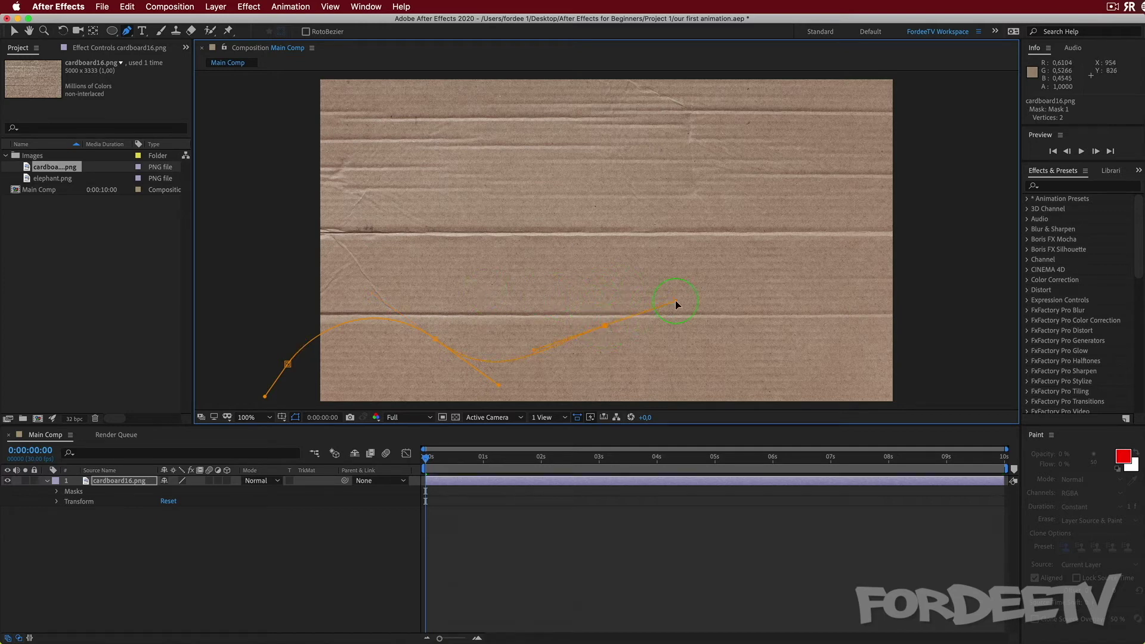
{"action": "left_click_drag", "start_coordinate": [718, 265], "coordinate": [775, 256]}
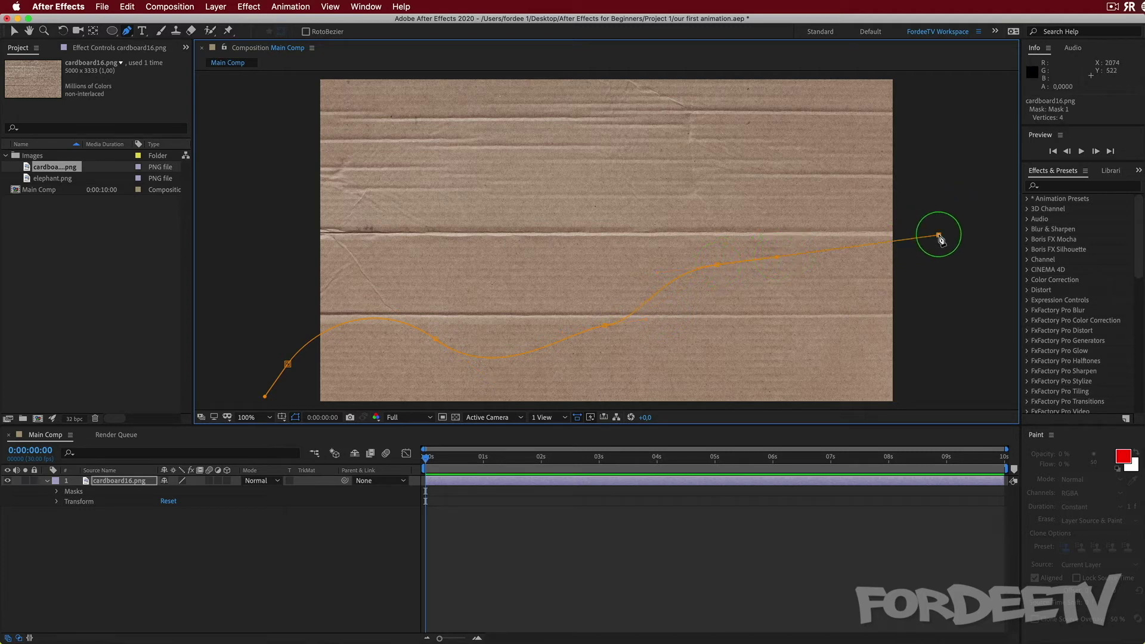
{"action": "left_click_drag", "start_coordinate": [940, 235], "coordinate": [1025, 285]}
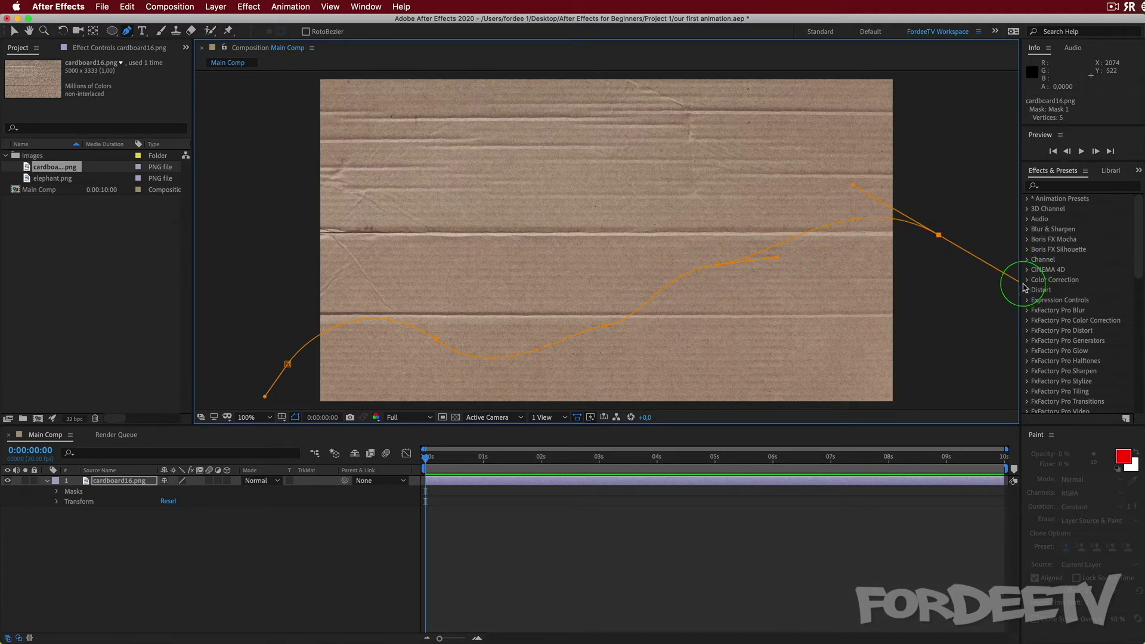
Step: Close the mask path with two corner points just below the composition's bottom edge, joining it to its starting point
{"action": "key", "text": "space"}
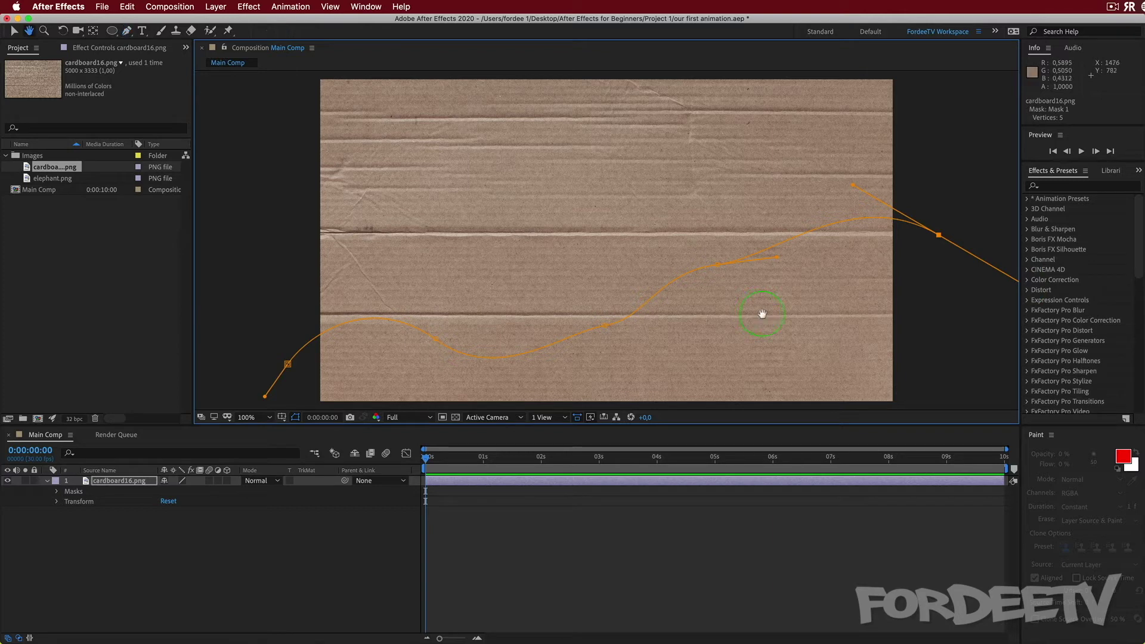
{"action": "left_click_drag", "start_coordinate": [774, 342], "coordinate": [771, 258]}
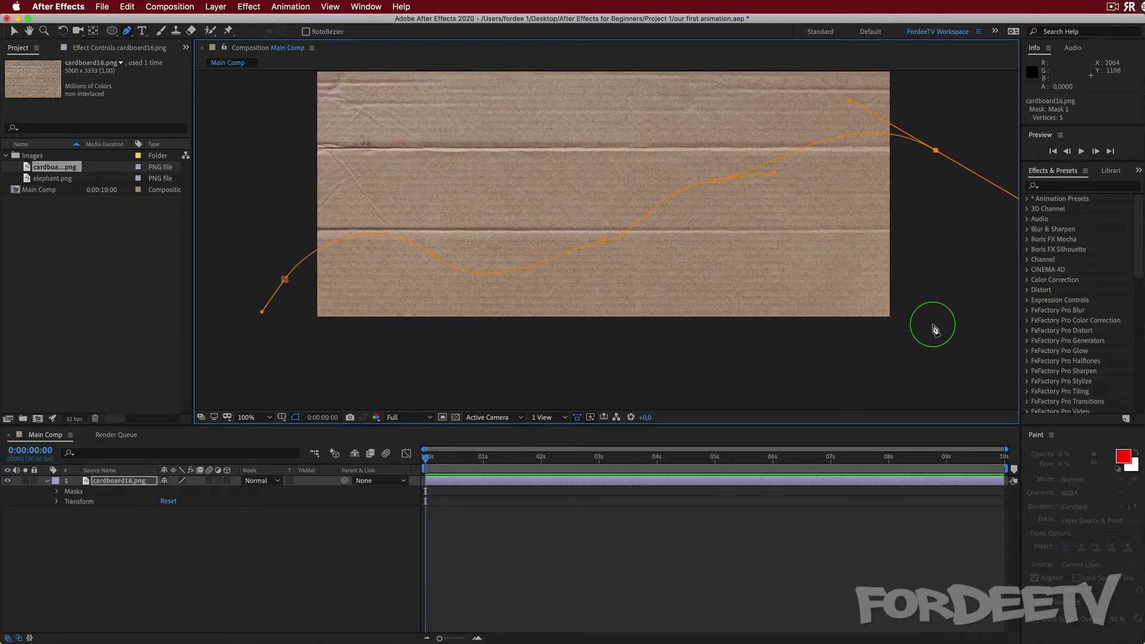
{"action": "left_click_drag", "start_coordinate": [934, 324], "coordinate": [607, 330]}
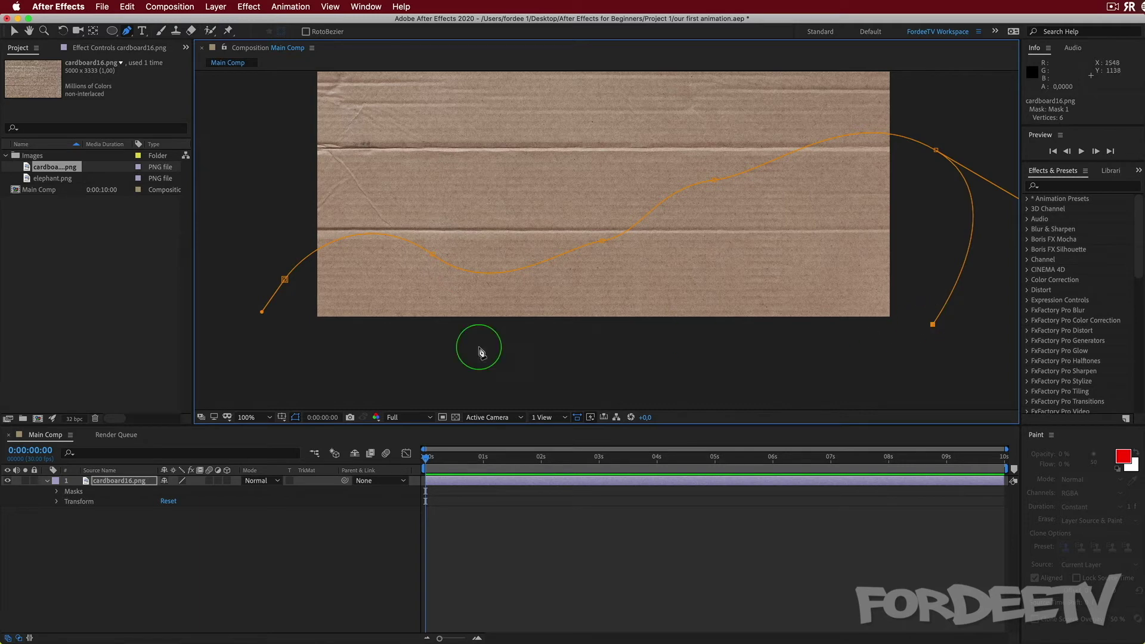
{"action": "left_click", "coordinate": [294, 325]}
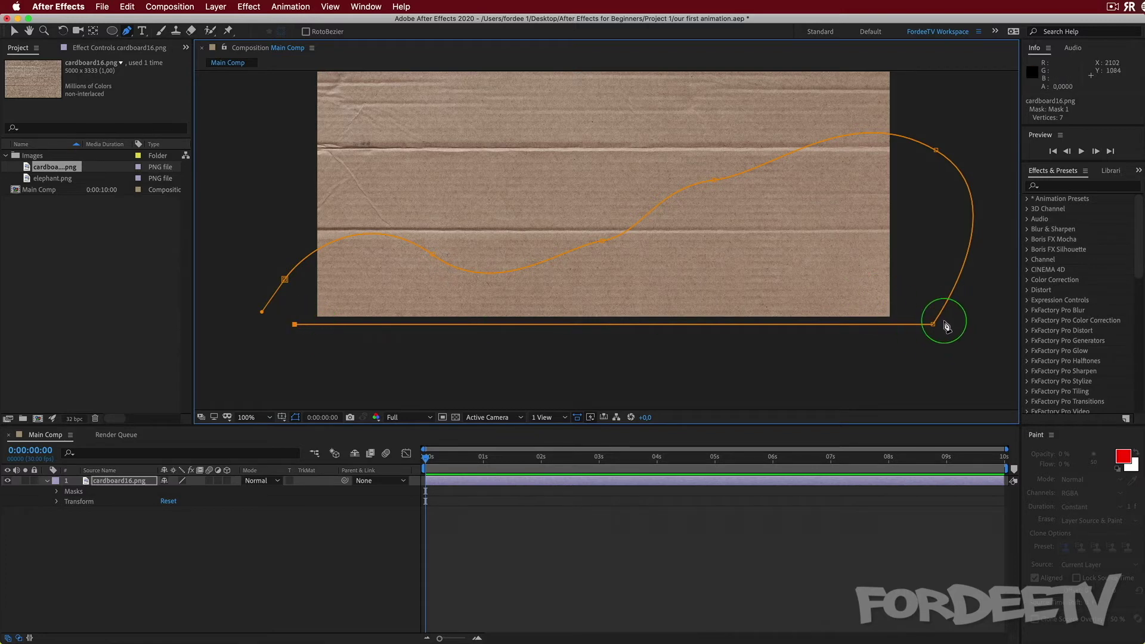
{"action": "left_click", "coordinate": [285, 280]}
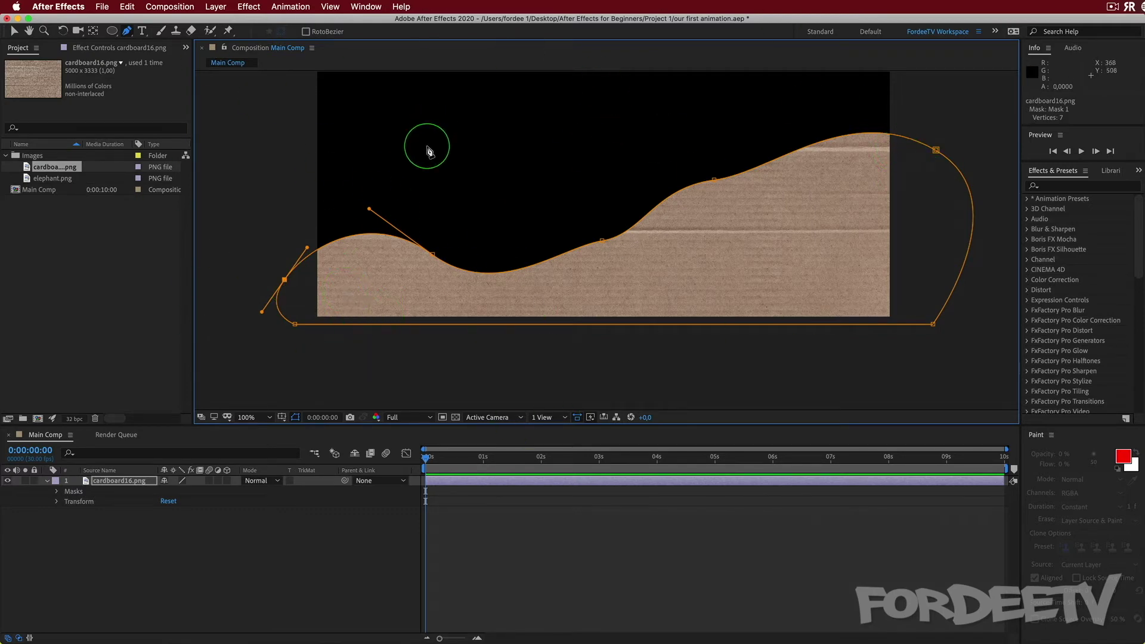
{"action": "key", "text": "h"}
{"action": "left_click_drag", "start_coordinate": [266, 124], "coordinate": [262, 195]}
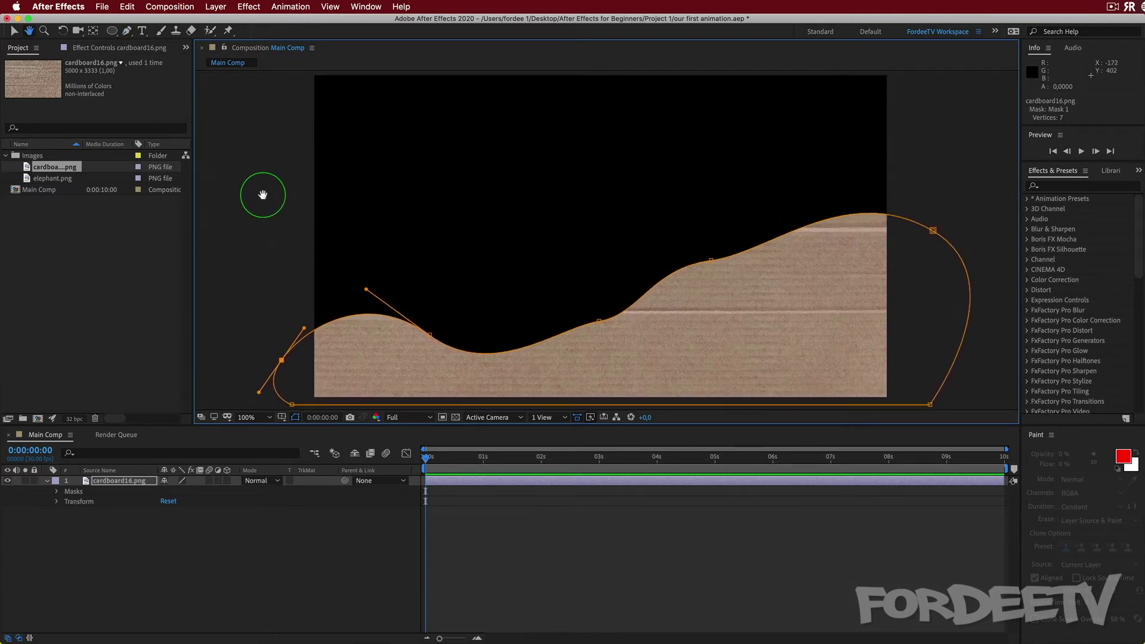
{"action": "key", "text": "g"}
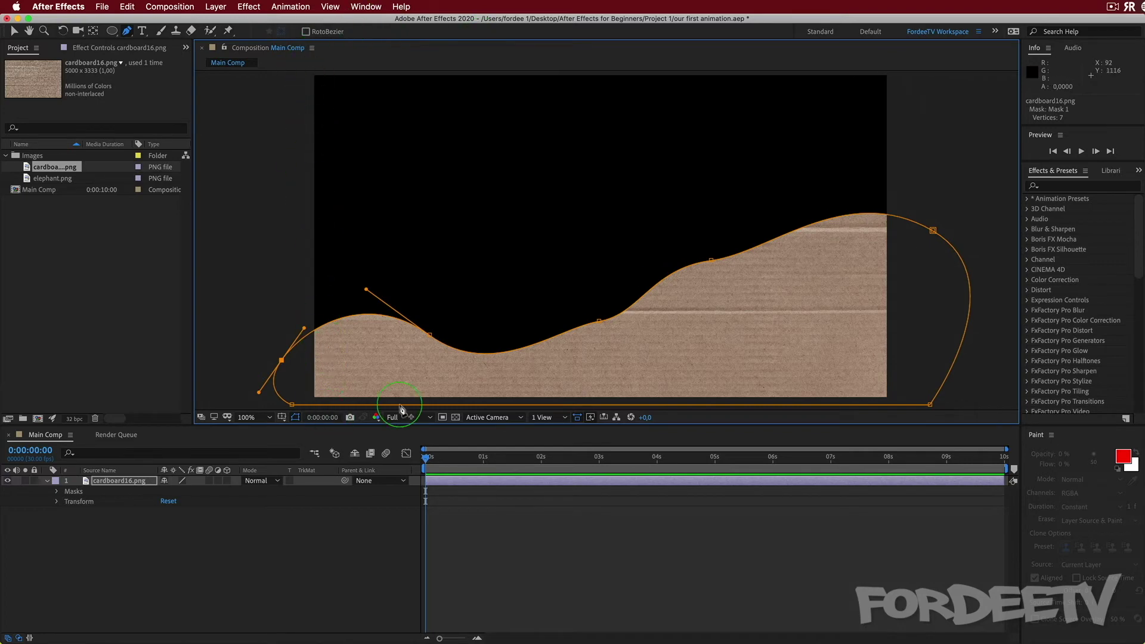
Step: Try the Subtract mode on Mask 1 of the cardboard16.png layer and return the mask to Add
{"action": "left_click", "coordinate": [108, 481]}
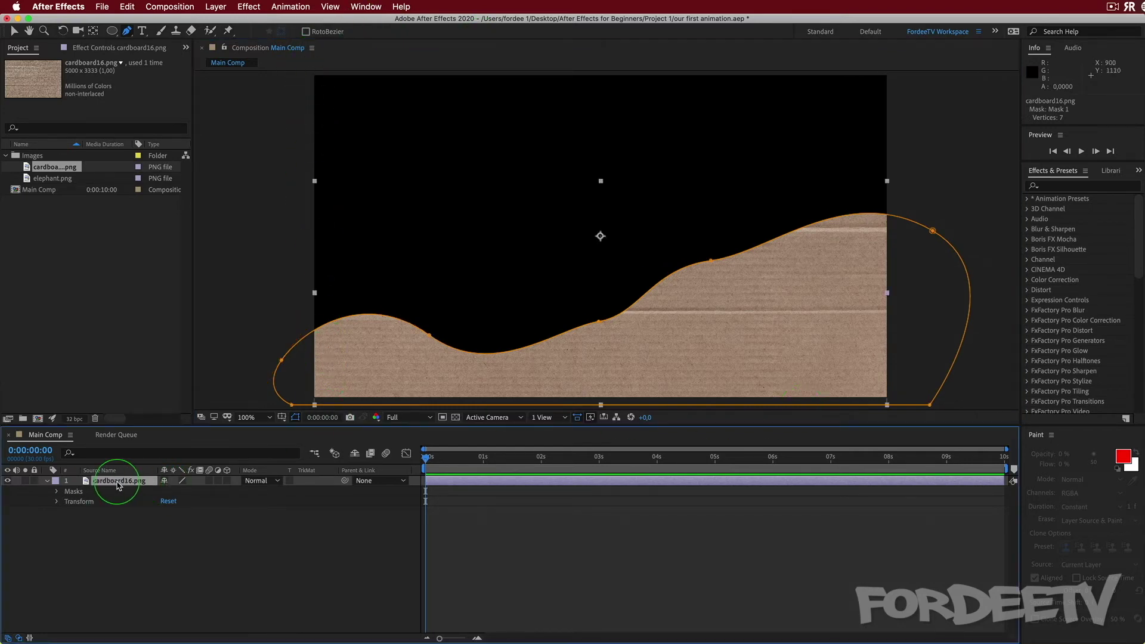
{"action": "left_click", "coordinate": [57, 491]}
{"action": "left_click", "coordinate": [68, 502]}
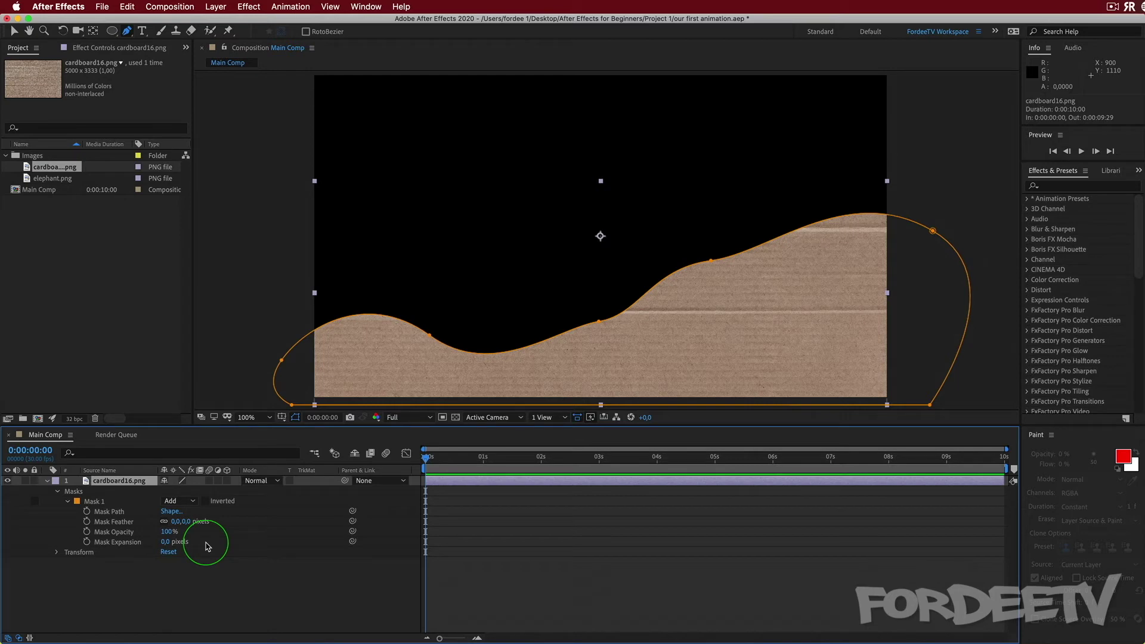
{"action": "left_click", "coordinate": [170, 501]}
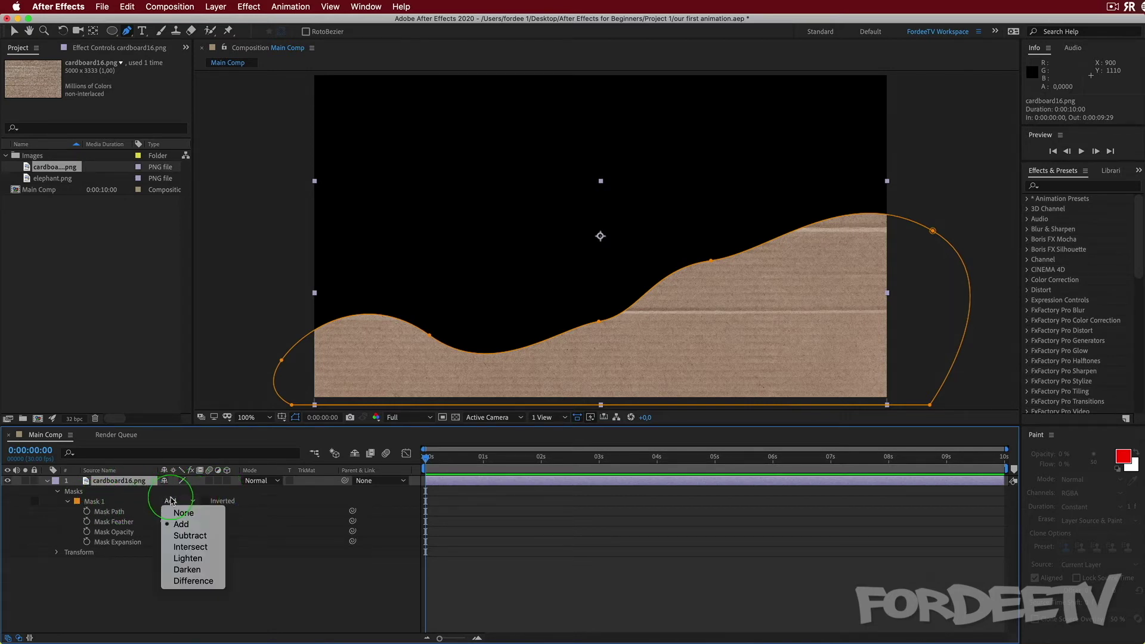
{"action": "left_click", "coordinate": [168, 538]}
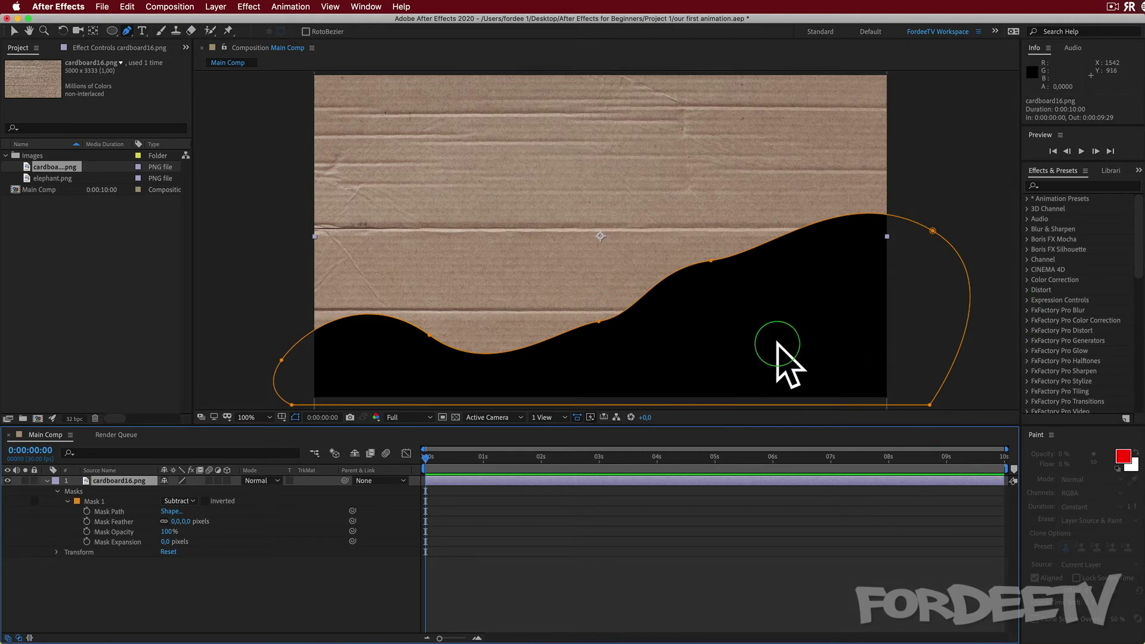
{"action": "left_click", "coordinate": [178, 501]}
{"action": "left_click", "coordinate": [174, 525]}
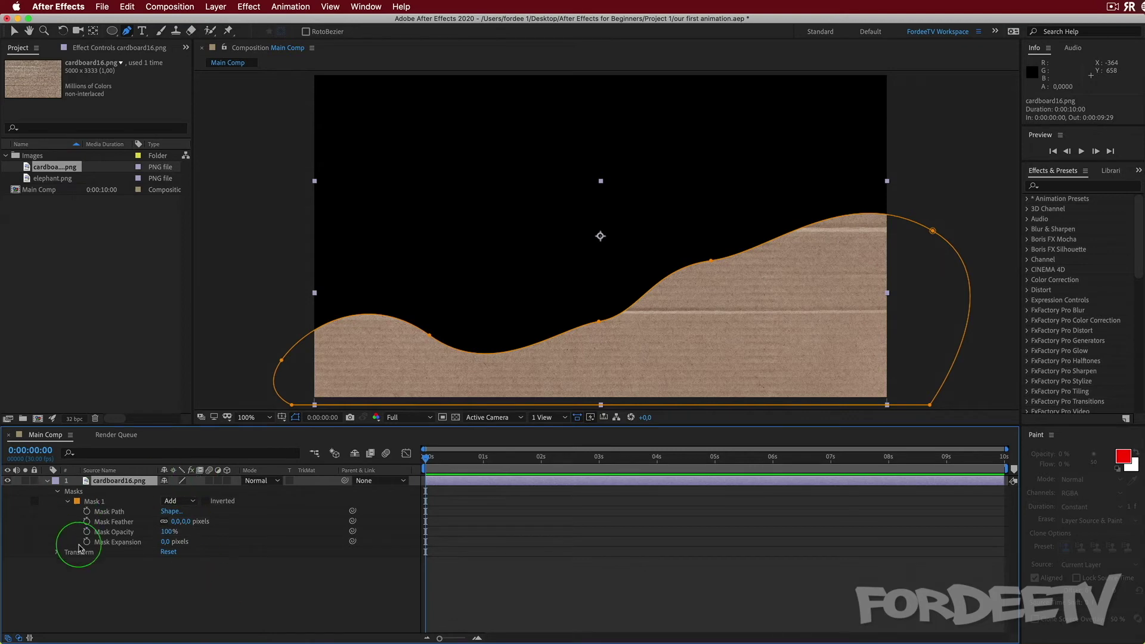
{"action": "left_click", "coordinate": [48, 481]}
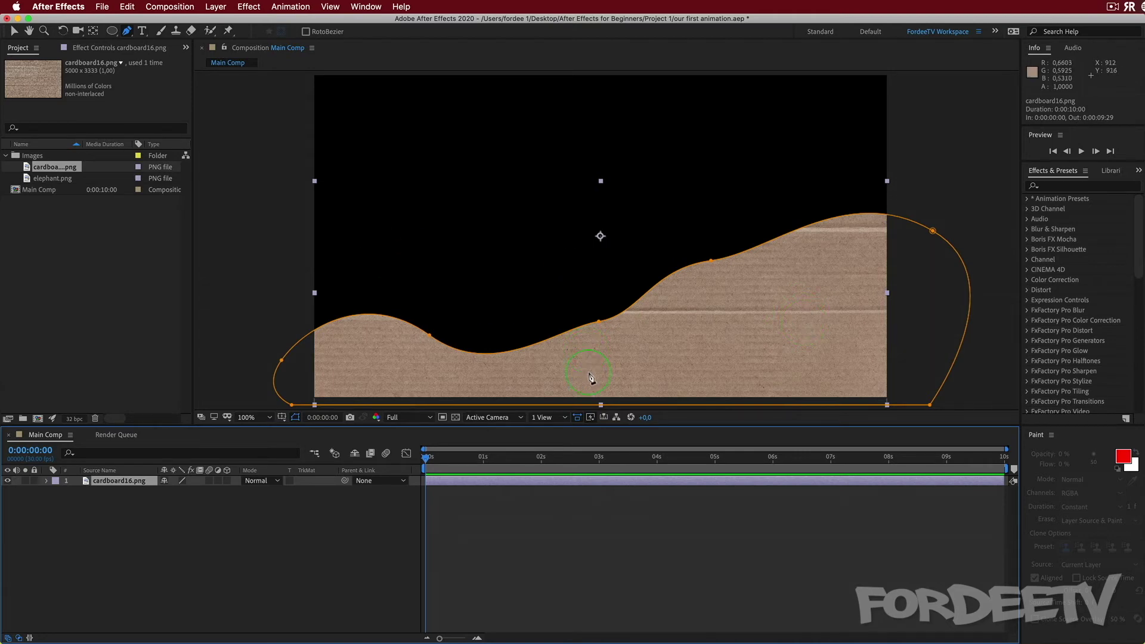
Step: Adjust the lower curve handle of the mask's upper-right point so the mask's right side runs nearly straight down
{"action": "left_click", "coordinate": [14, 32]}
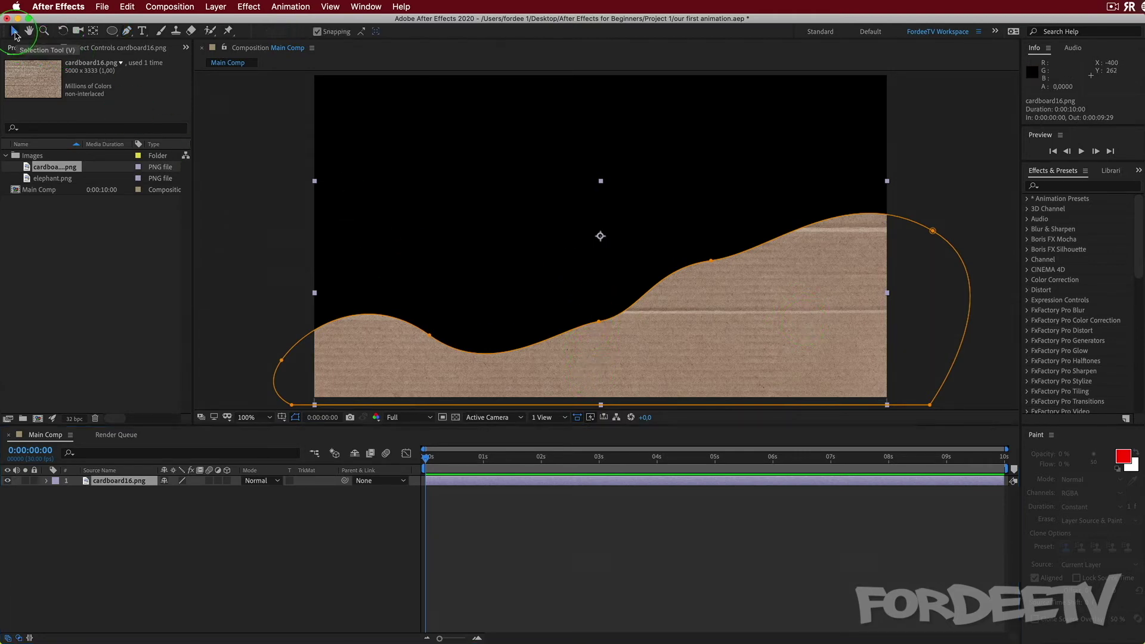
{"action": "left_click", "coordinate": [933, 231]}
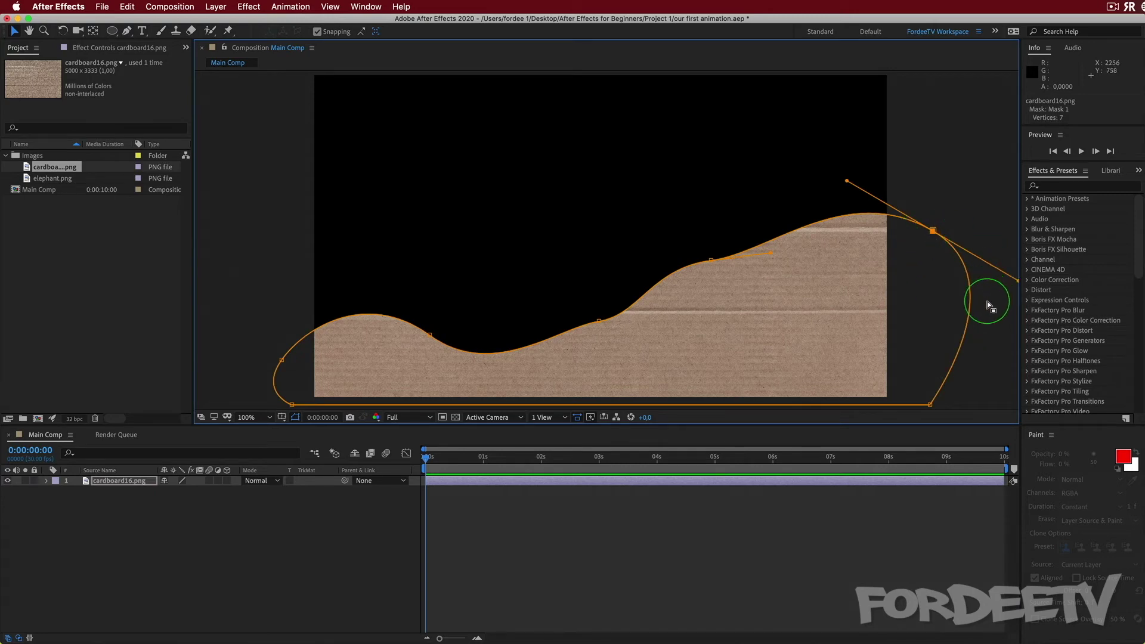
{"action": "left_click_drag", "start_coordinate": [986, 303], "coordinate": [896, 276]}
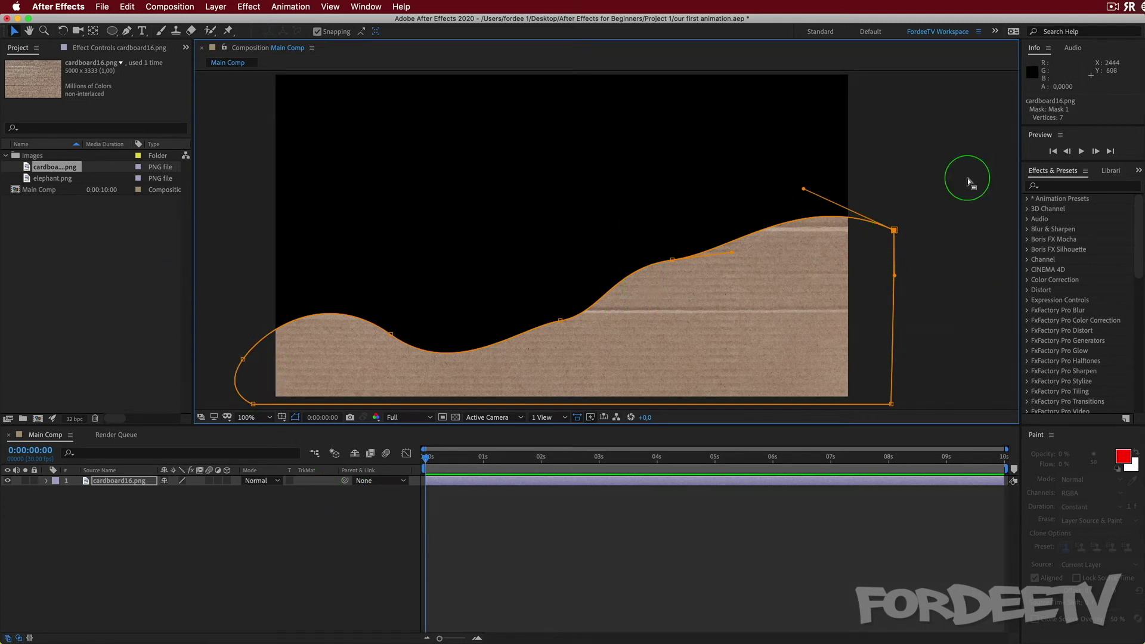
Step: Move the whole mask about 141 px down with its free-transform box
{"action": "double_click", "coordinate": [895, 231]}
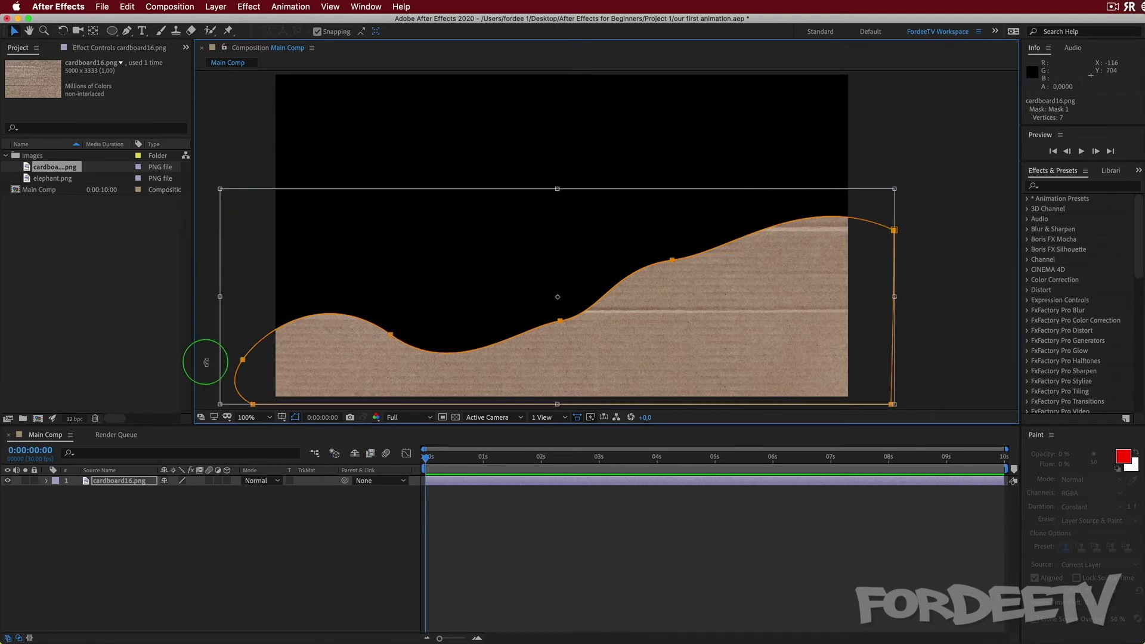
{"action": "left_click_drag", "start_coordinate": [758, 329], "coordinate": [762, 338]}
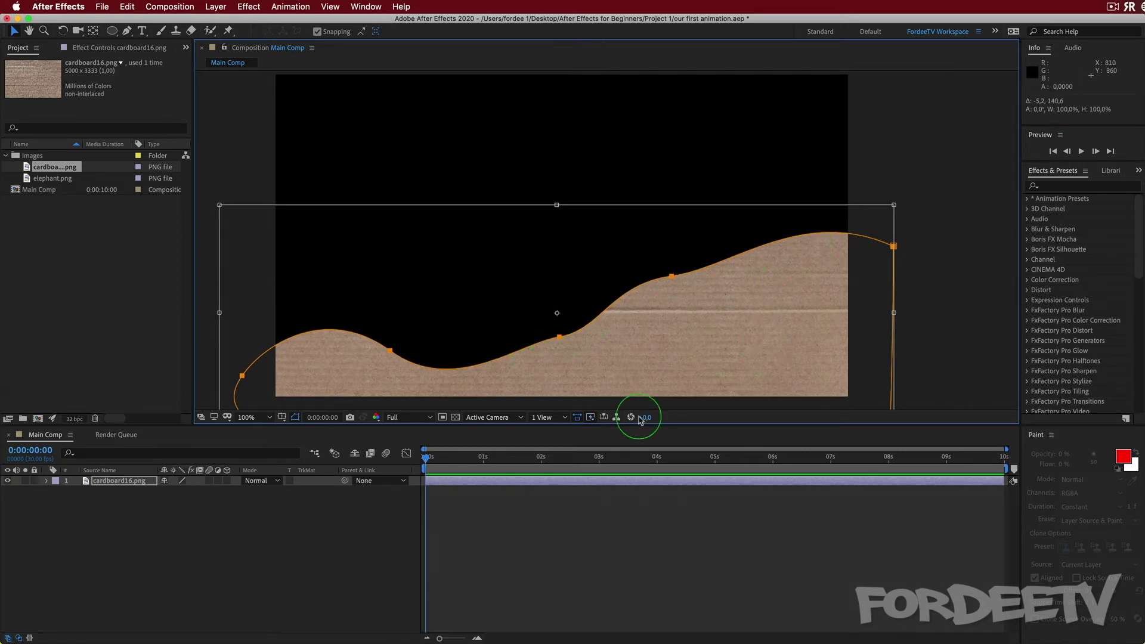
{"action": "key", "text": "Return"}
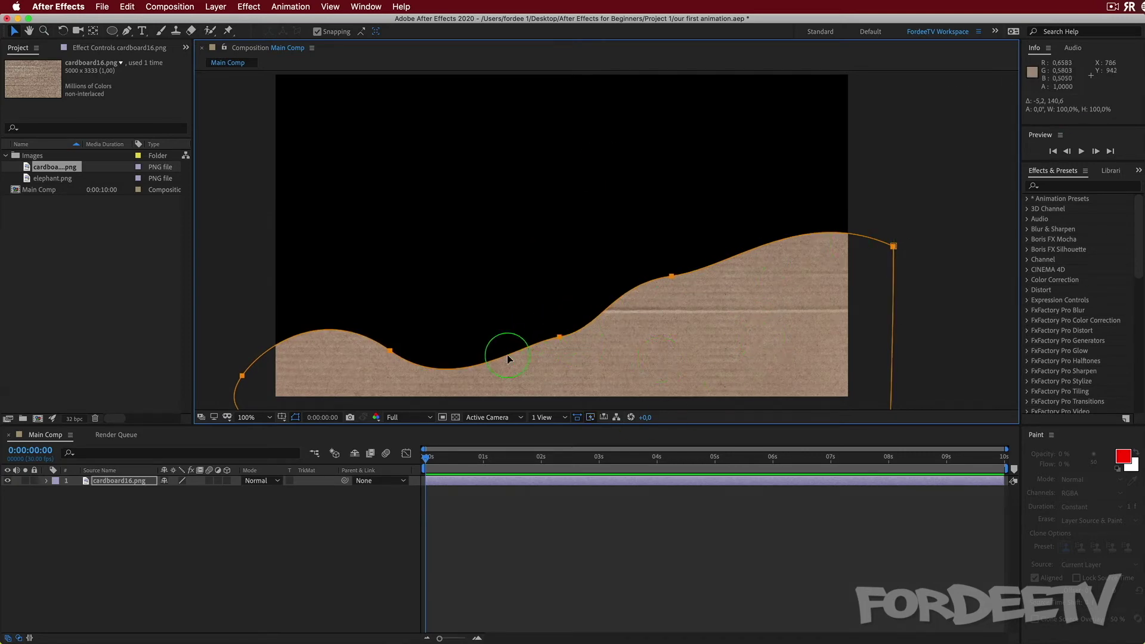
Step: Reshape the hill line by moving the mask's middle point left and slightly up and raising the point after the first hill
{"action": "left_click", "coordinate": [560, 339]}
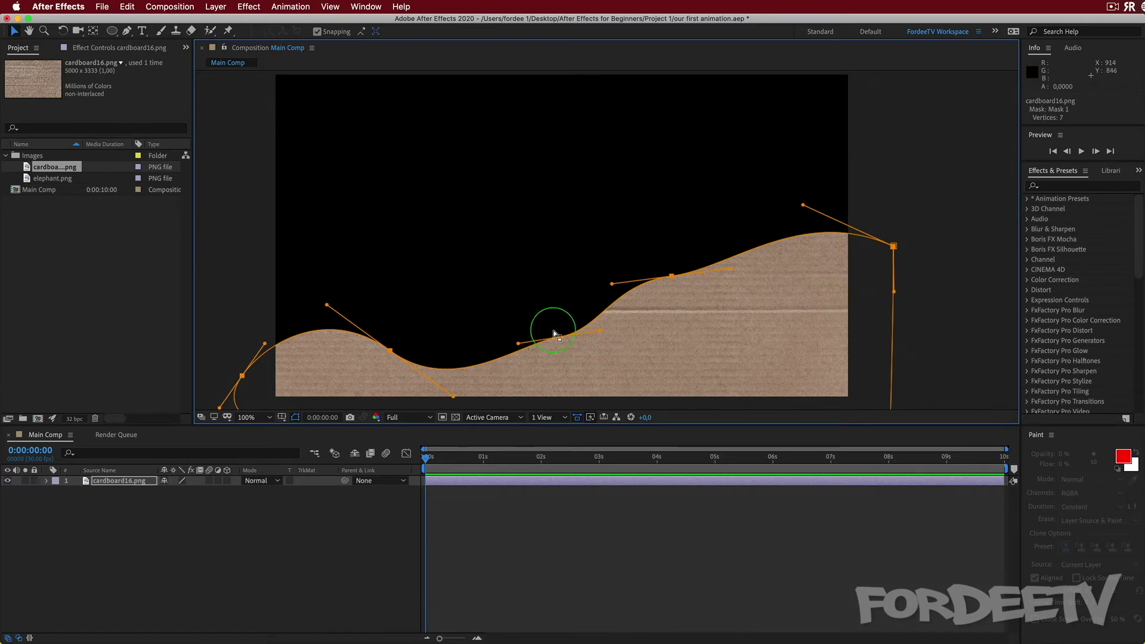
{"action": "left_click", "coordinate": [559, 338]}
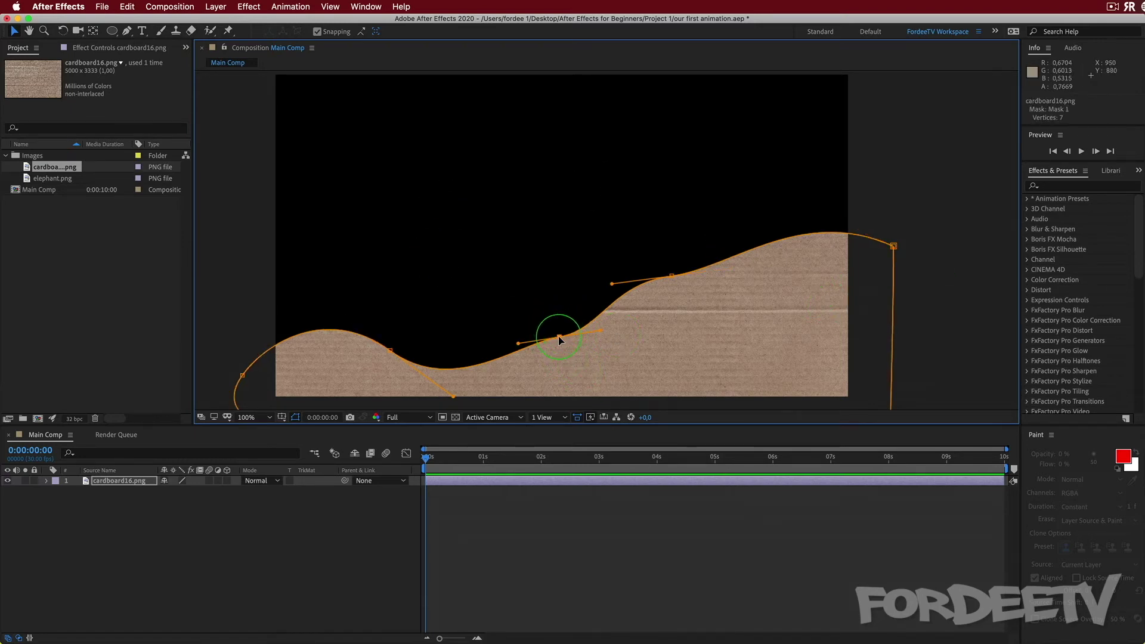
{"action": "left_click_drag", "start_coordinate": [559, 339], "coordinate": [519, 326]}
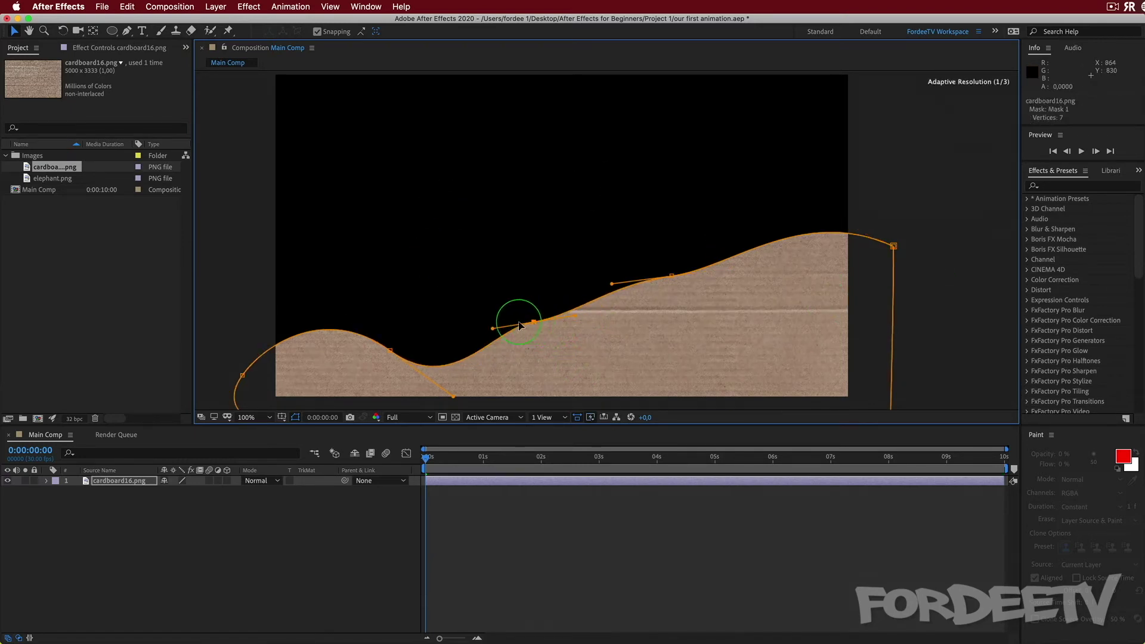
{"action": "left_click_drag", "start_coordinate": [390, 352], "coordinate": [401, 319]}
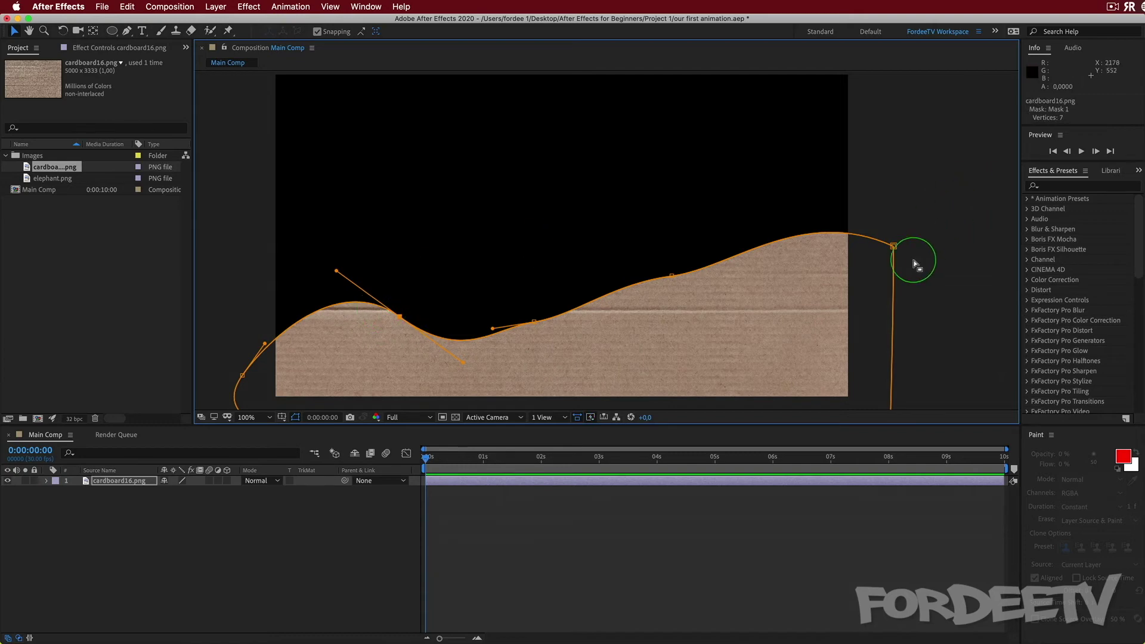
Step: Shift the entire reshaped mask about 245 px left and 156 px down
{"action": "double_click", "coordinate": [894, 250]}
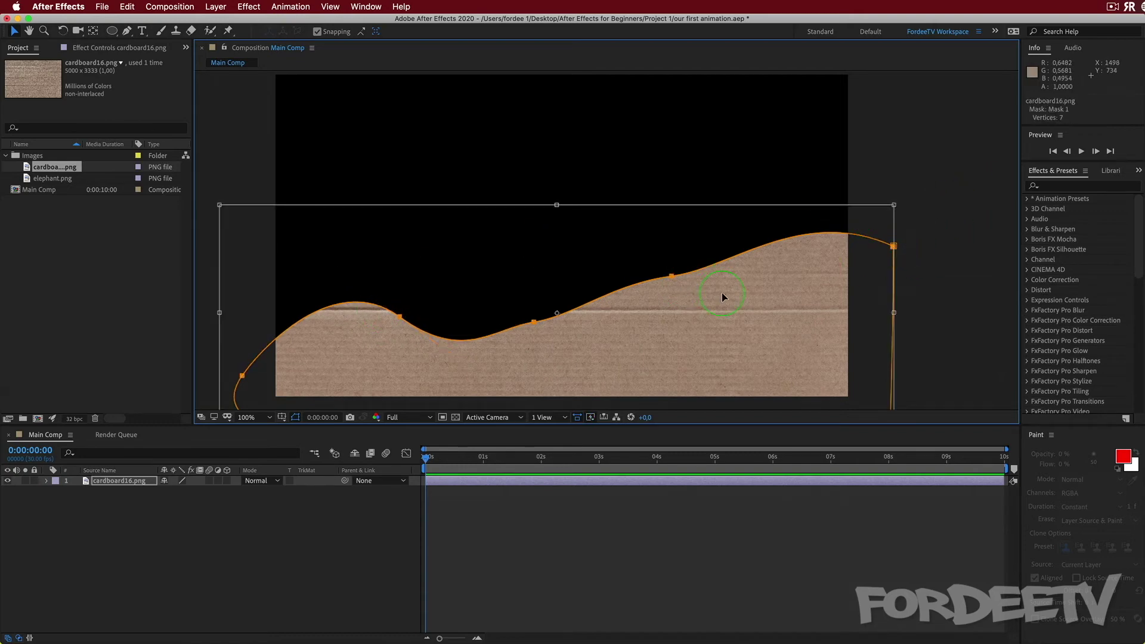
{"action": "left_click_drag", "start_coordinate": [722, 292], "coordinate": [694, 310]}
{"action": "key", "text": "Return"}
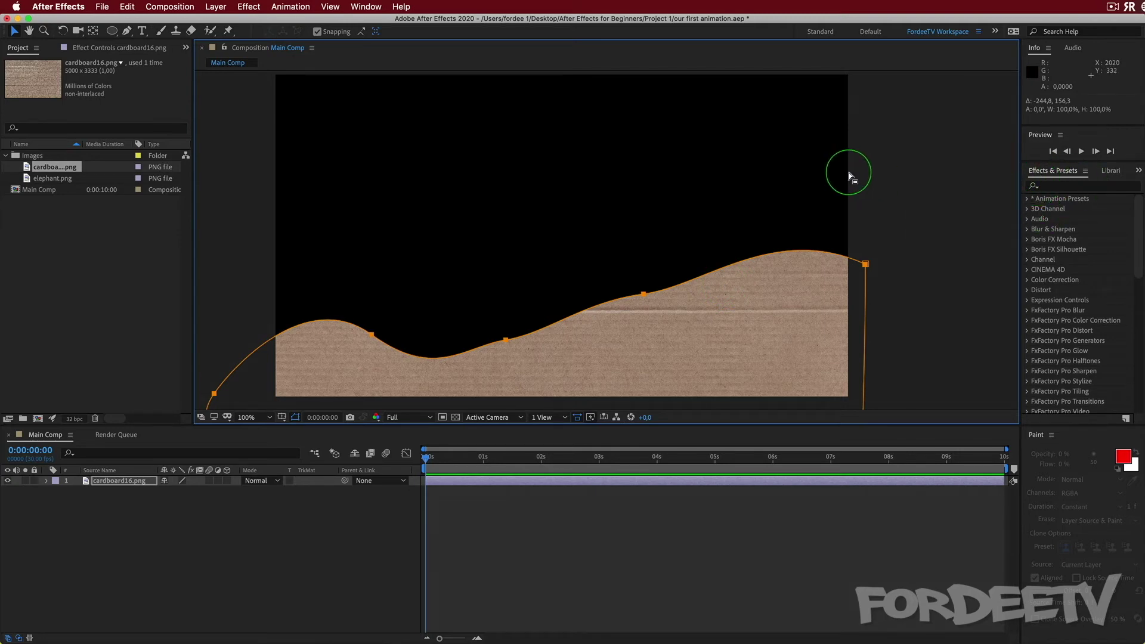
Step: Find the Tint effect by searching for "tint" and apply it to the cardboard16.png layer in Main Comp
{"action": "left_click", "coordinate": [1074, 187]}
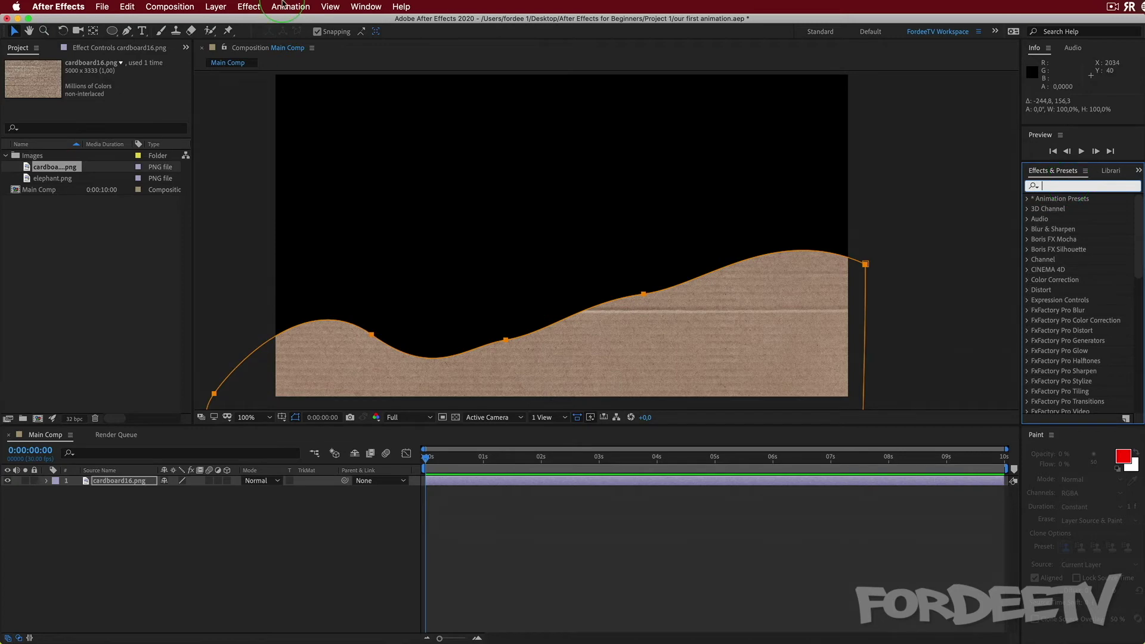
{"action": "left_click", "coordinate": [215, 6]}
{"action": "mouse_move", "coordinate": [249, 6]}
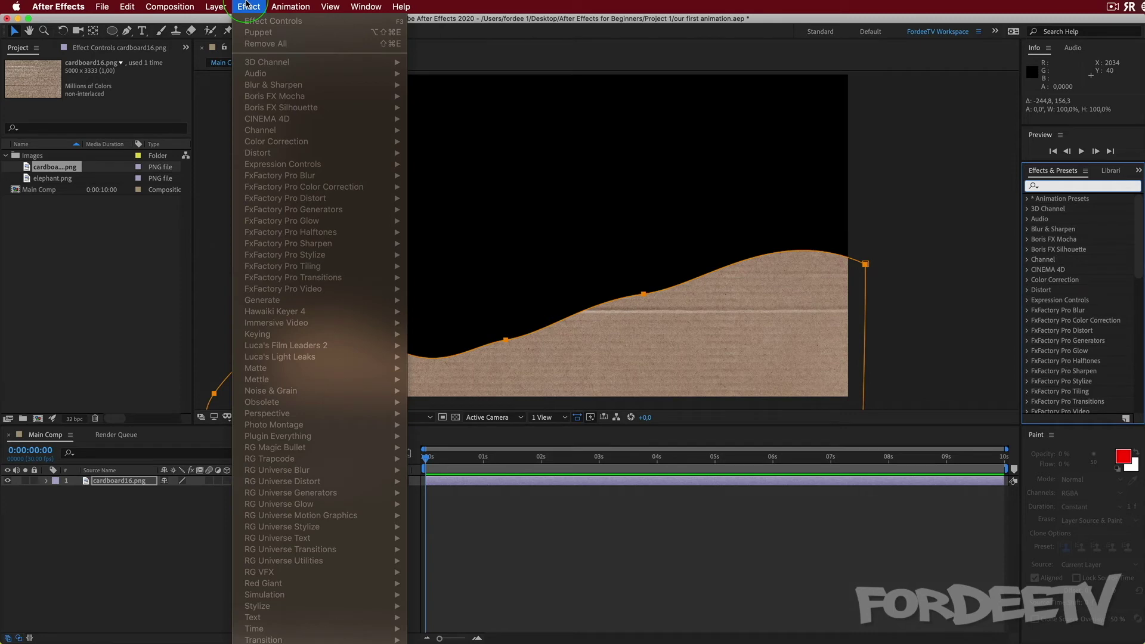
{"action": "left_click", "coordinate": [247, 4]}
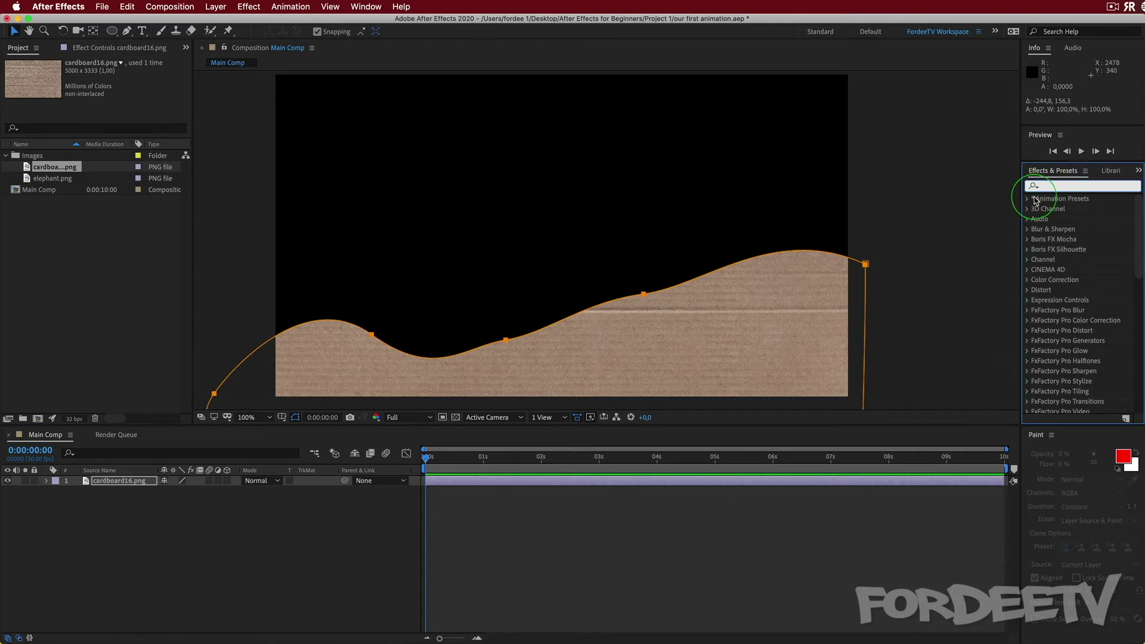
{"action": "type", "text": "tin"}
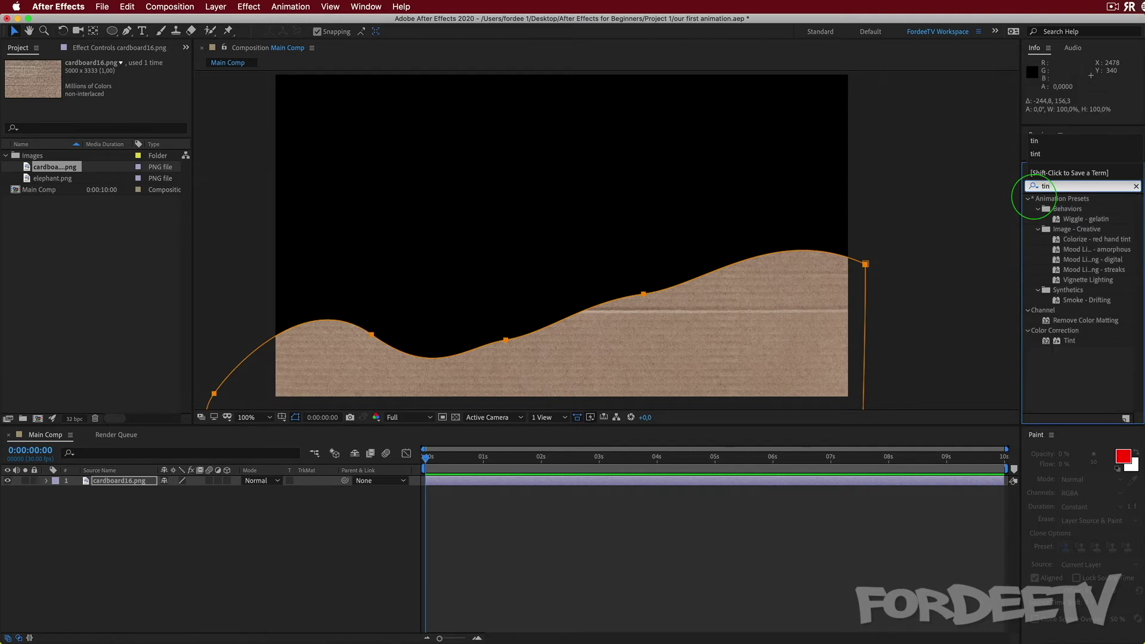
{"action": "type", "text": "t"}
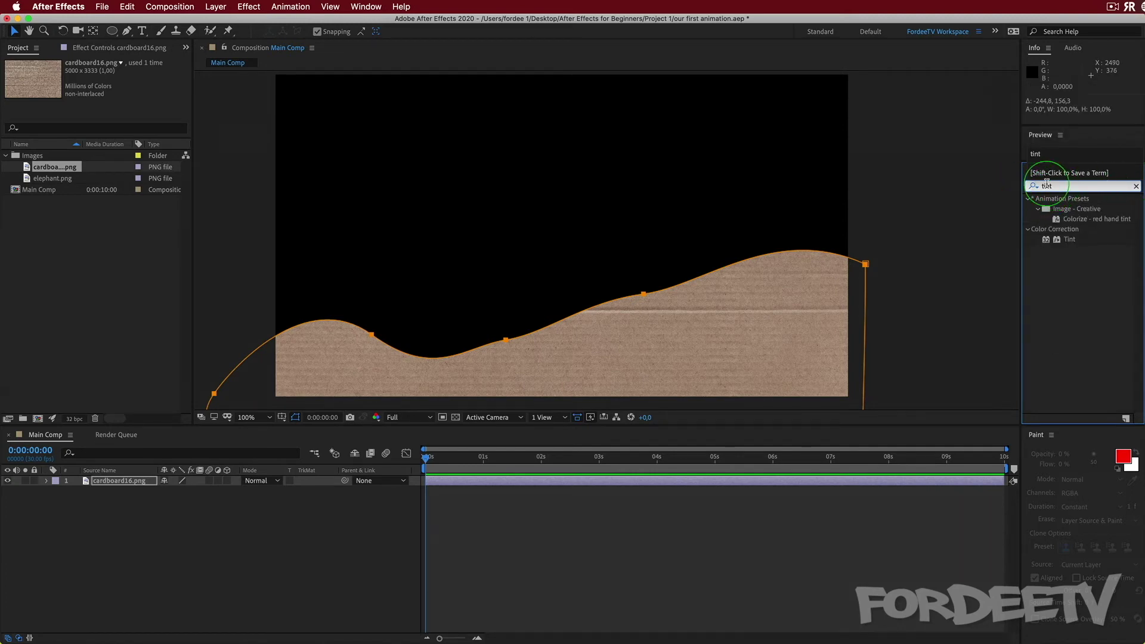
{"action": "left_click", "coordinate": [1048, 241]}
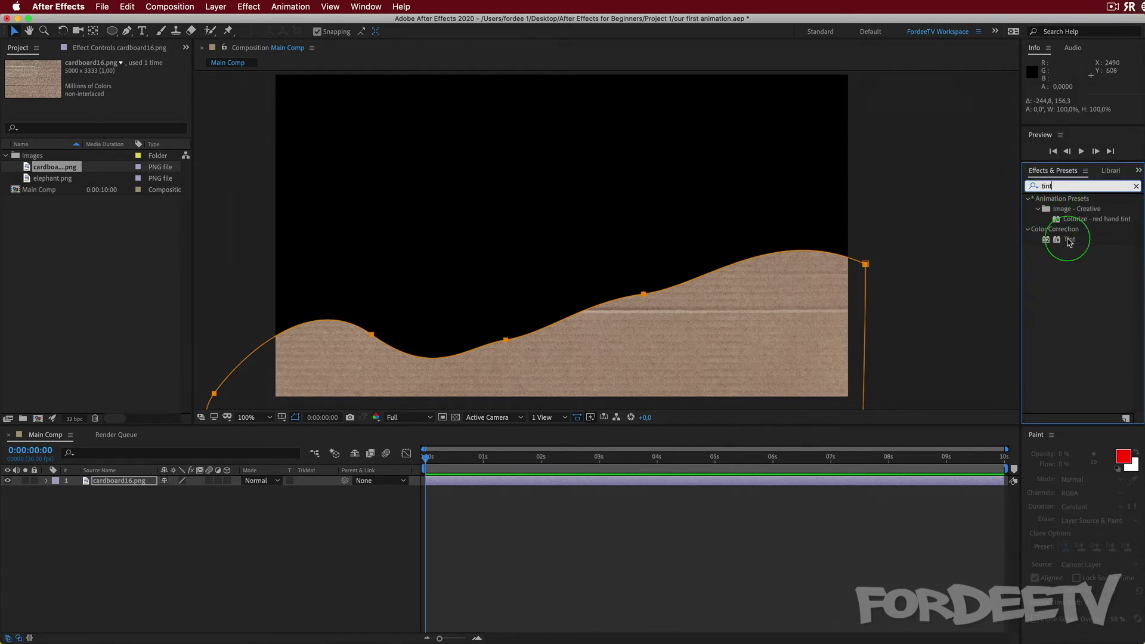
{"action": "left_click_drag", "start_coordinate": [1069, 242], "coordinate": [116, 483]}
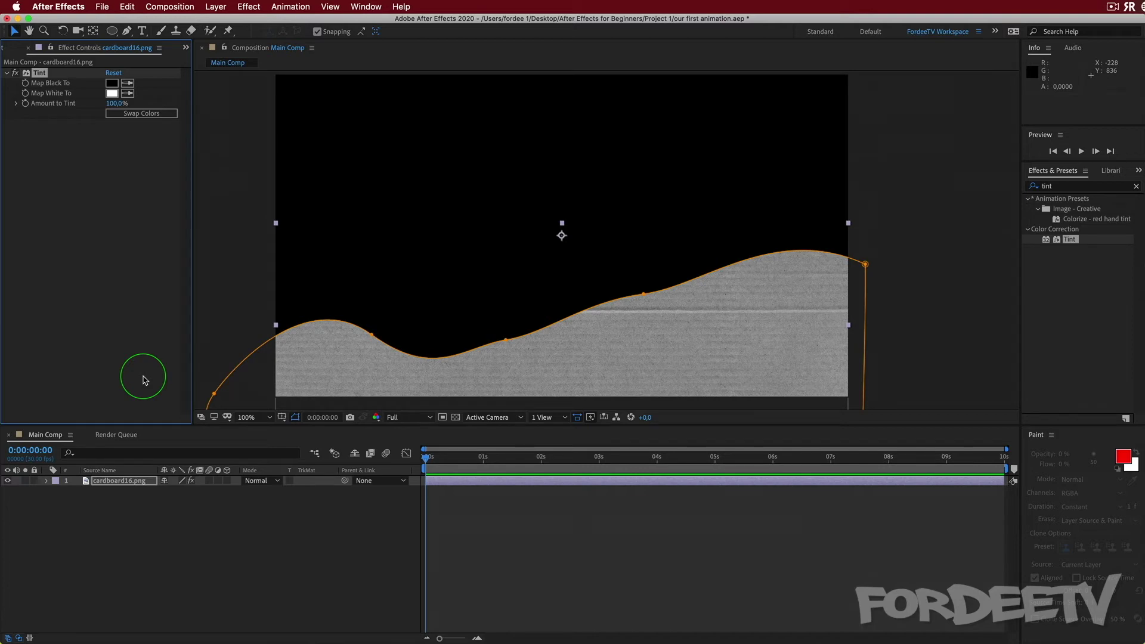
Step: Set the Tint effect's Map White To colour on the cardboard layer to bright green, 0BD400
{"action": "left_click", "coordinate": [112, 93]}
{"action": "left_click", "coordinate": [790, 441]}
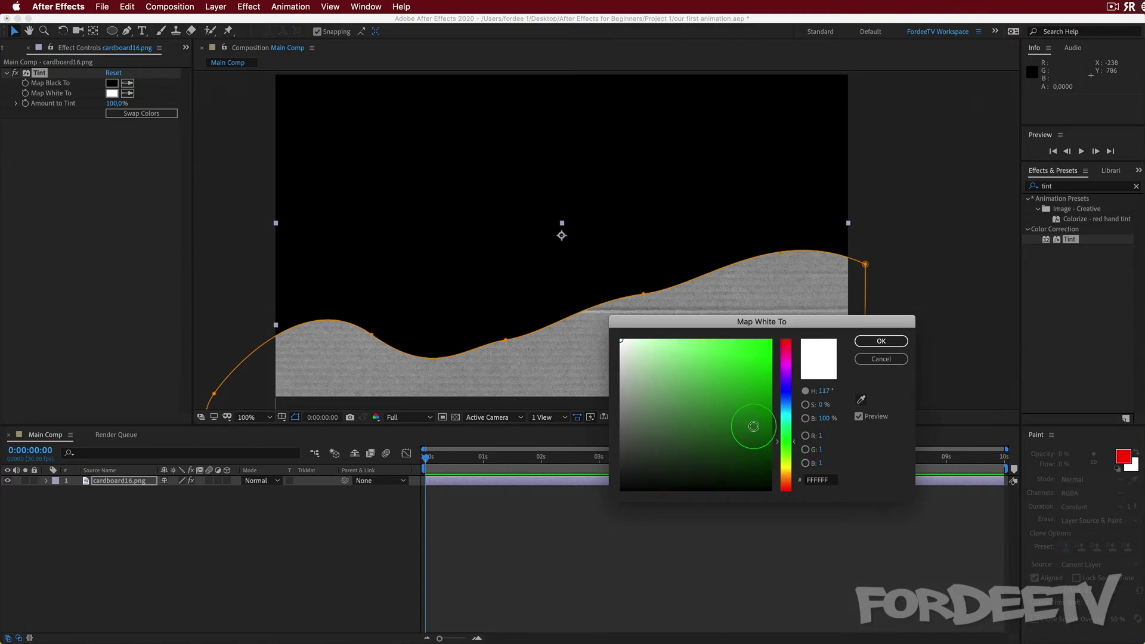
{"action": "left_click_drag", "start_coordinate": [753, 427], "coordinate": [875, 330]}
{"action": "left_click_drag", "start_coordinate": [764, 388], "coordinate": [775, 381]}
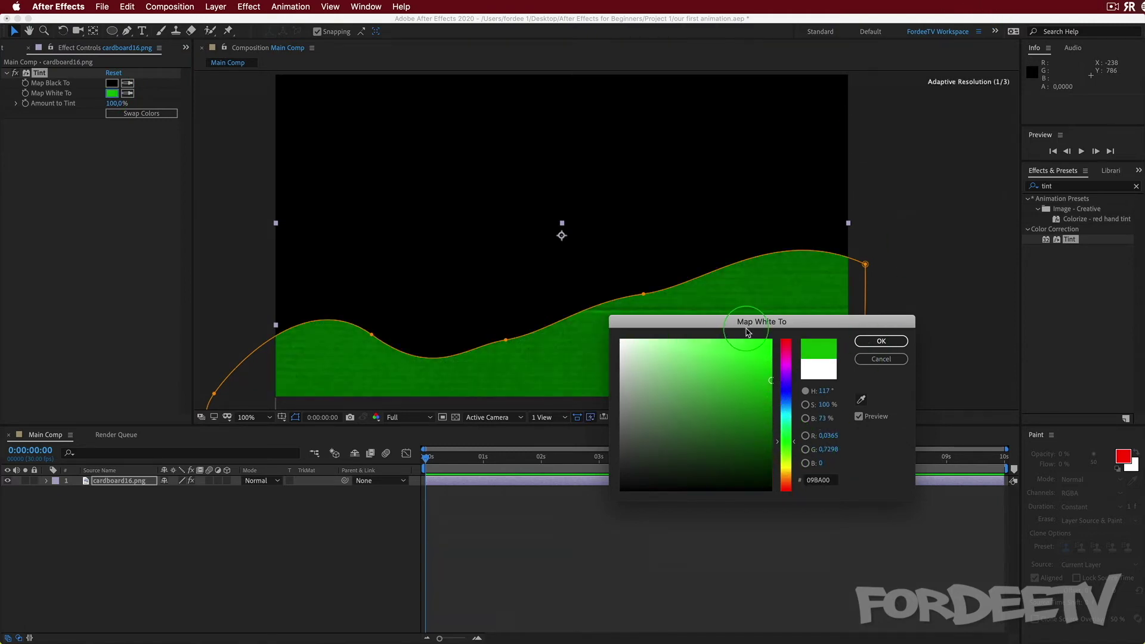
{"action": "left_click_drag", "start_coordinate": [721, 323], "coordinate": [873, 341]}
{"action": "left_click_drag", "start_coordinate": [917, 398], "coordinate": [935, 369]}
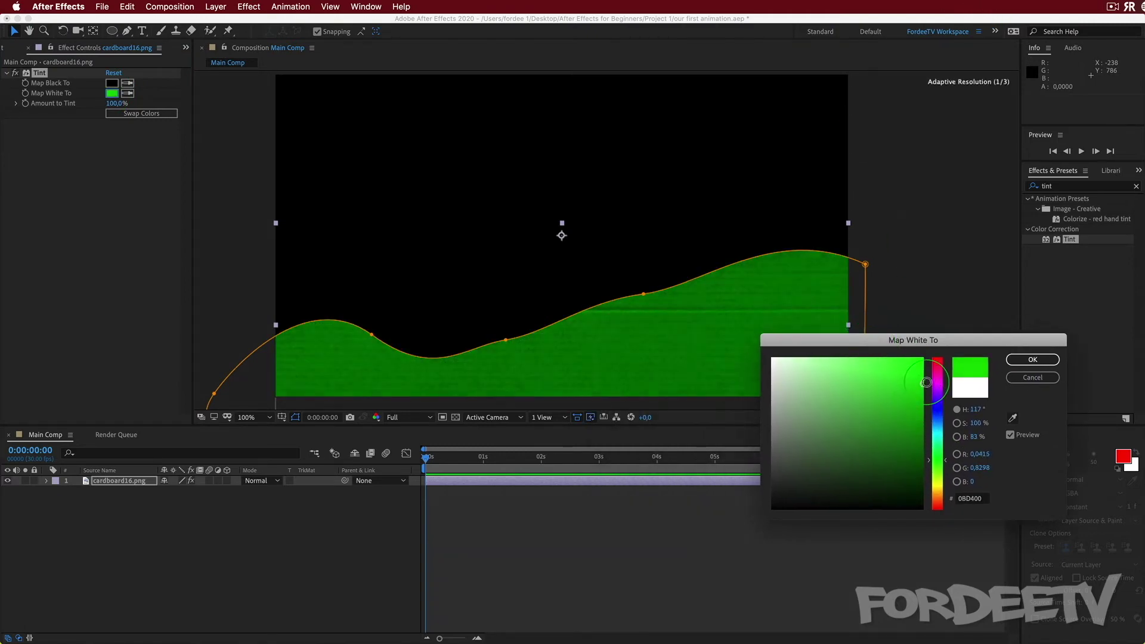
{"action": "left_click", "coordinate": [1032, 360]}
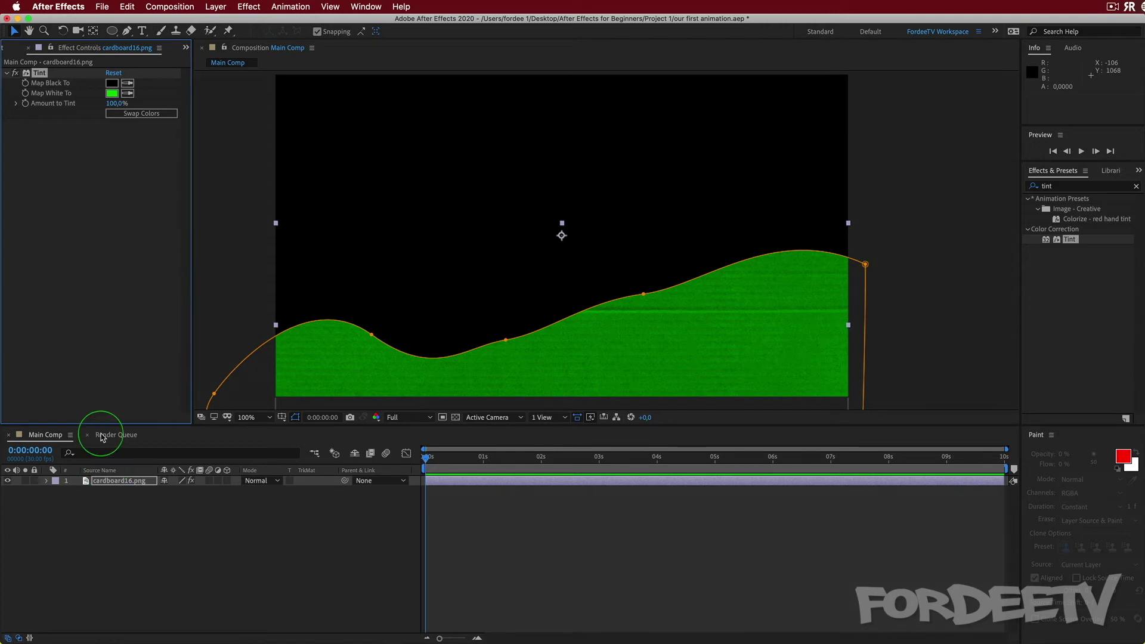
Step: Duplicate the green cardboard layer and toggle the visibility of both copies to compare them
{"action": "left_click", "coordinate": [104, 483]}
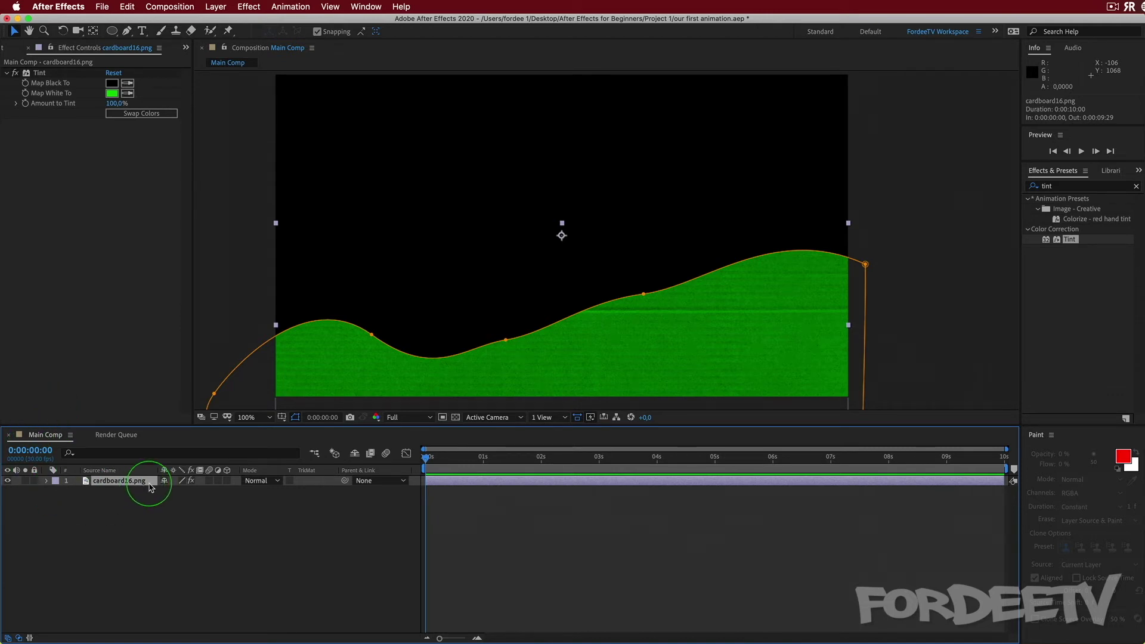
{"action": "key", "text": "super+d"}
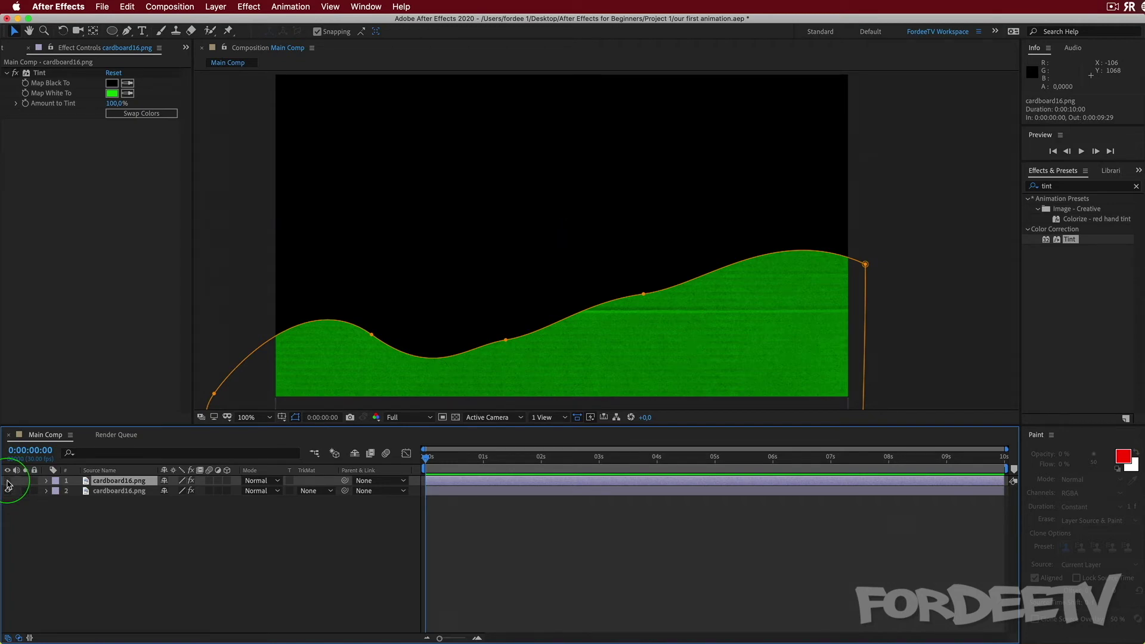
{"action": "left_click", "coordinate": [8, 481]}
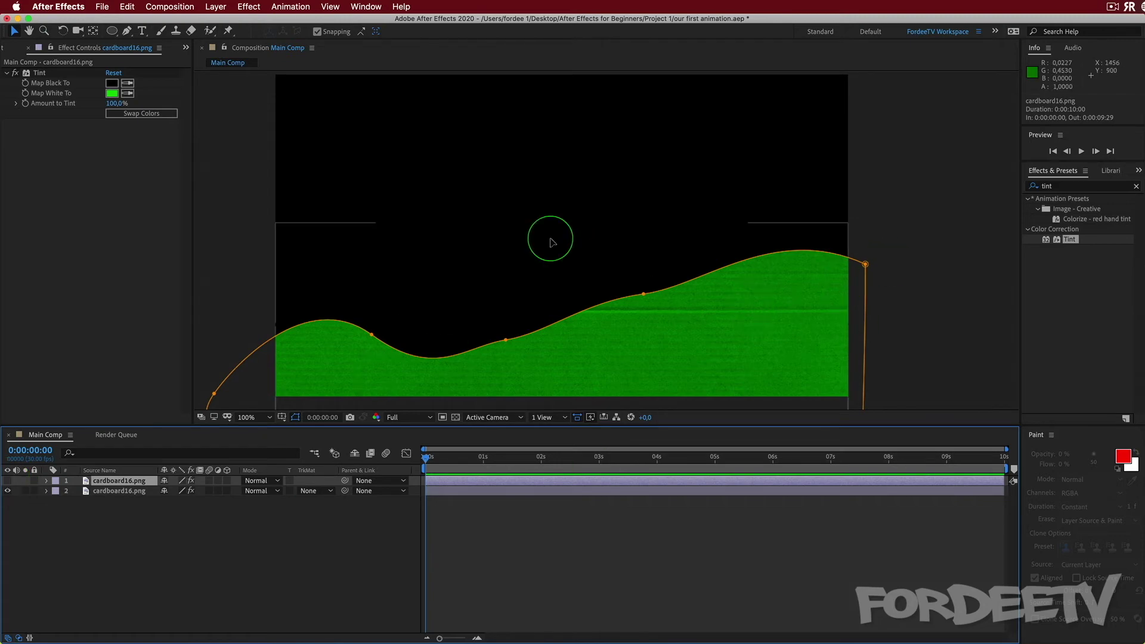
{"action": "left_click", "coordinate": [8, 491]}
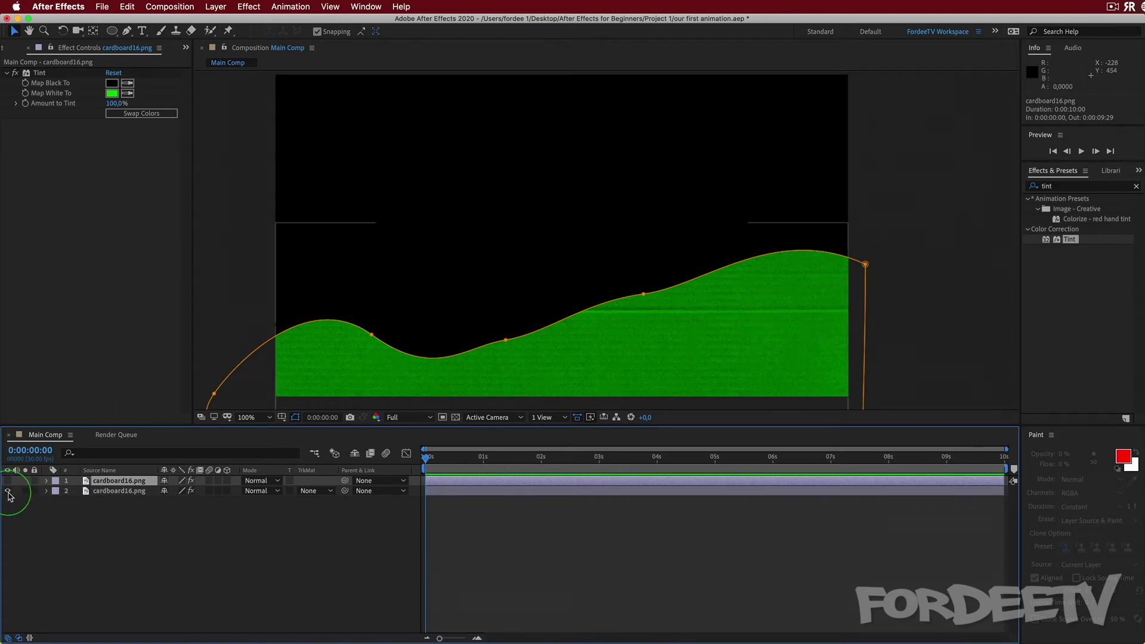
{"action": "left_click", "coordinate": [8, 491]}
{"action": "left_click", "coordinate": [8, 491]}
{"action": "left_click", "coordinate": [7, 487]}
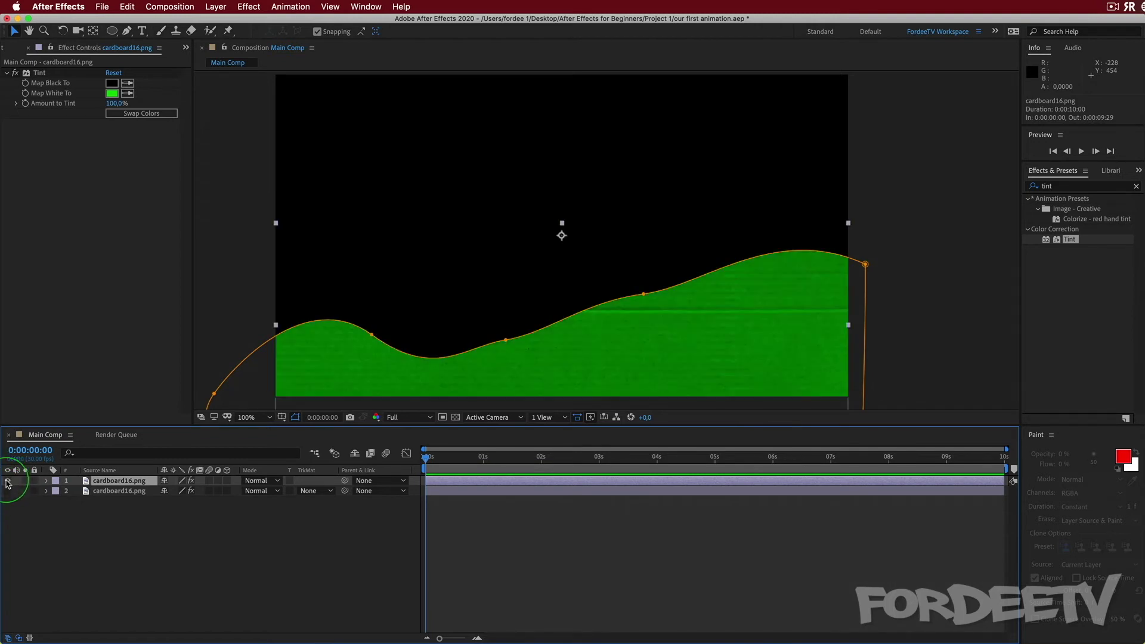
{"action": "left_click", "coordinate": [8, 493]}
{"action": "left_click", "coordinate": [8, 491]}
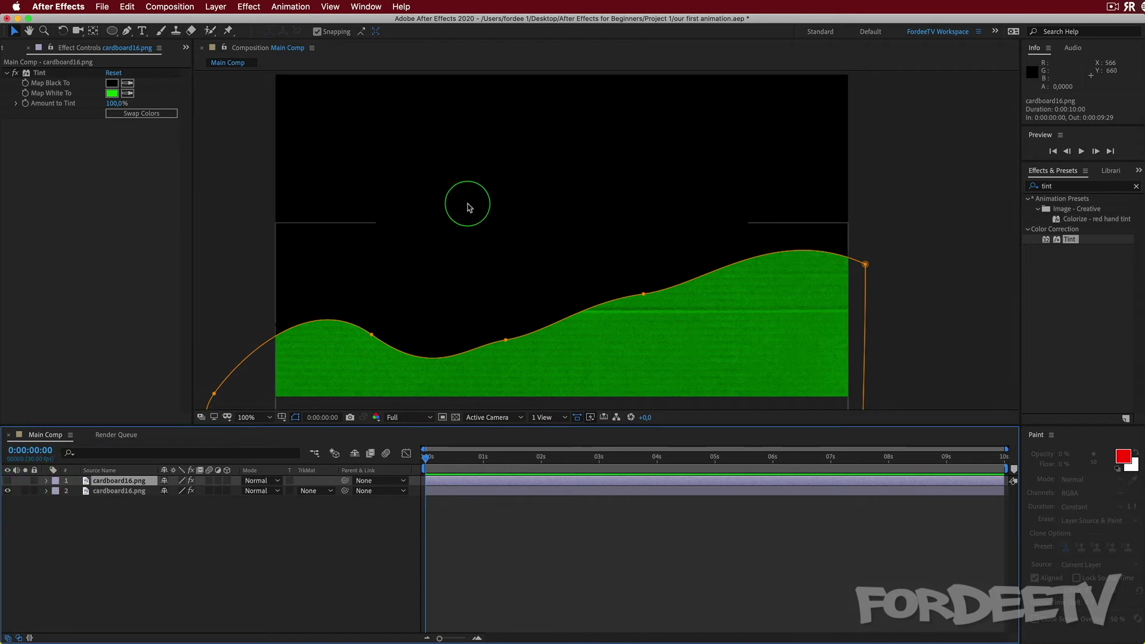
Step: Rename the upper cardboard layer as Grass and turn its visibility on
{"action": "left_click", "coordinate": [117, 491]}
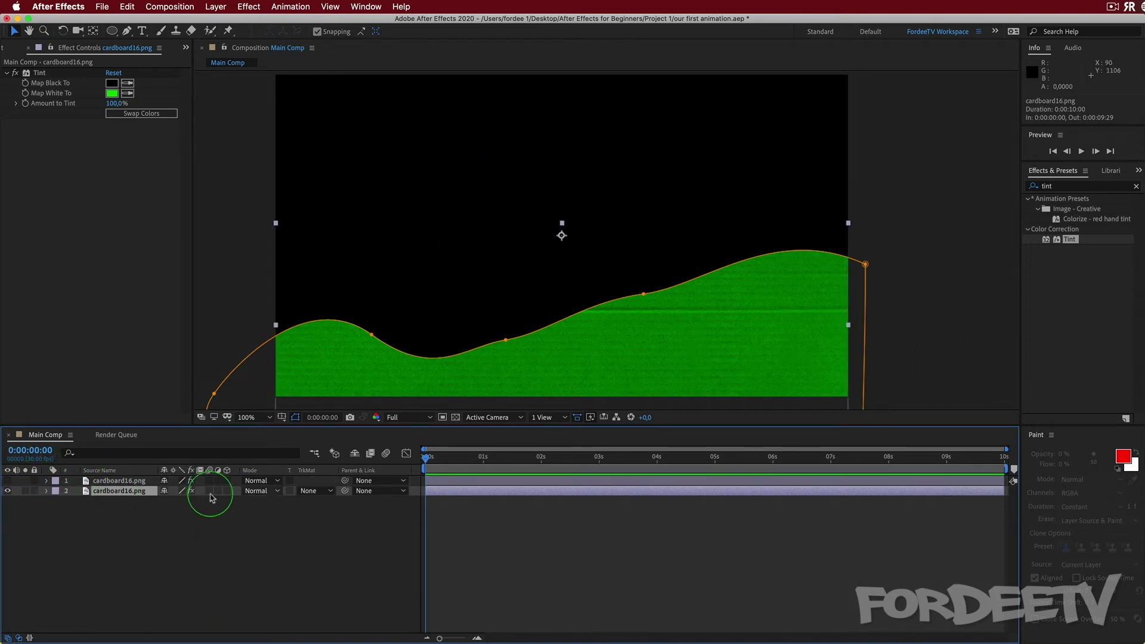
{"action": "left_click", "coordinate": [119, 482]}
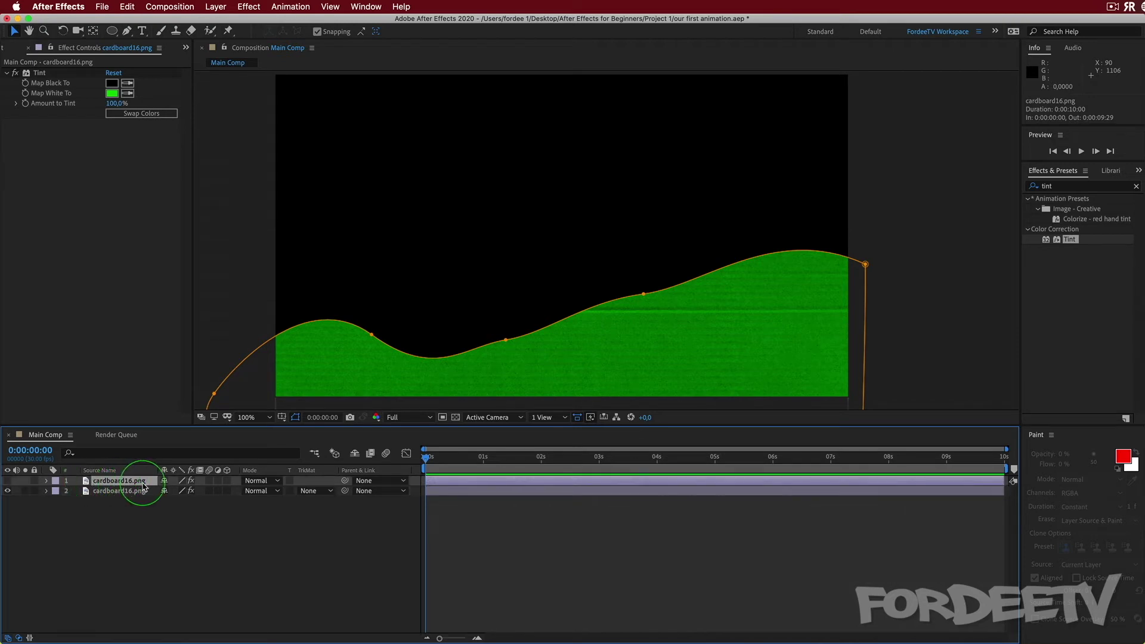
{"action": "key", "text": "Return"}
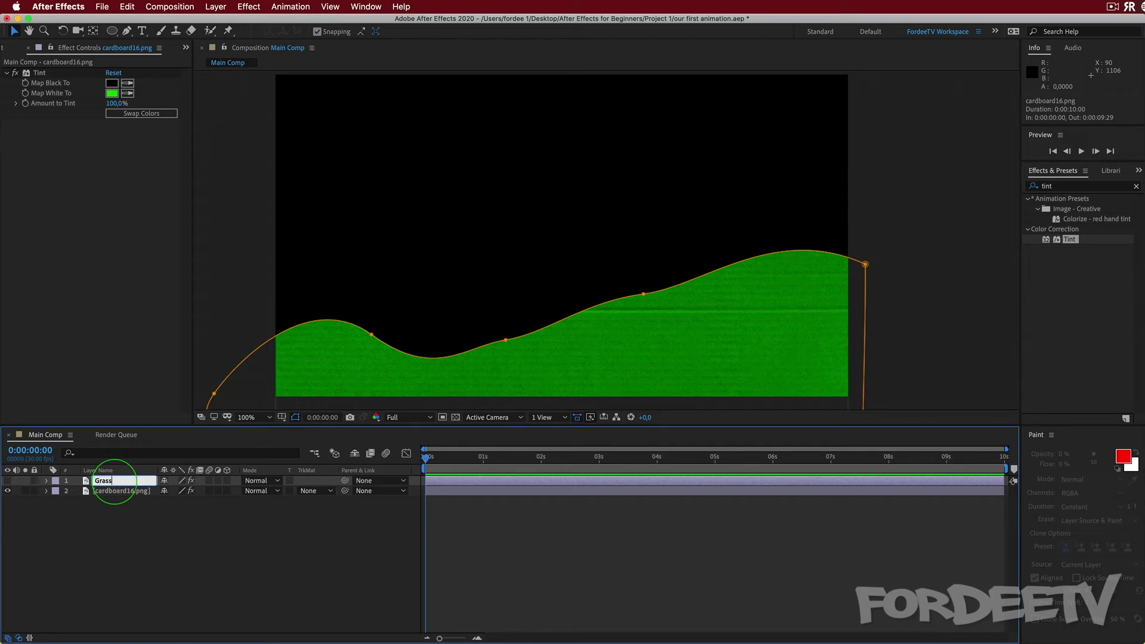
{"action": "type", "text": "Grass"}
{"action": "key", "text": "Return"}
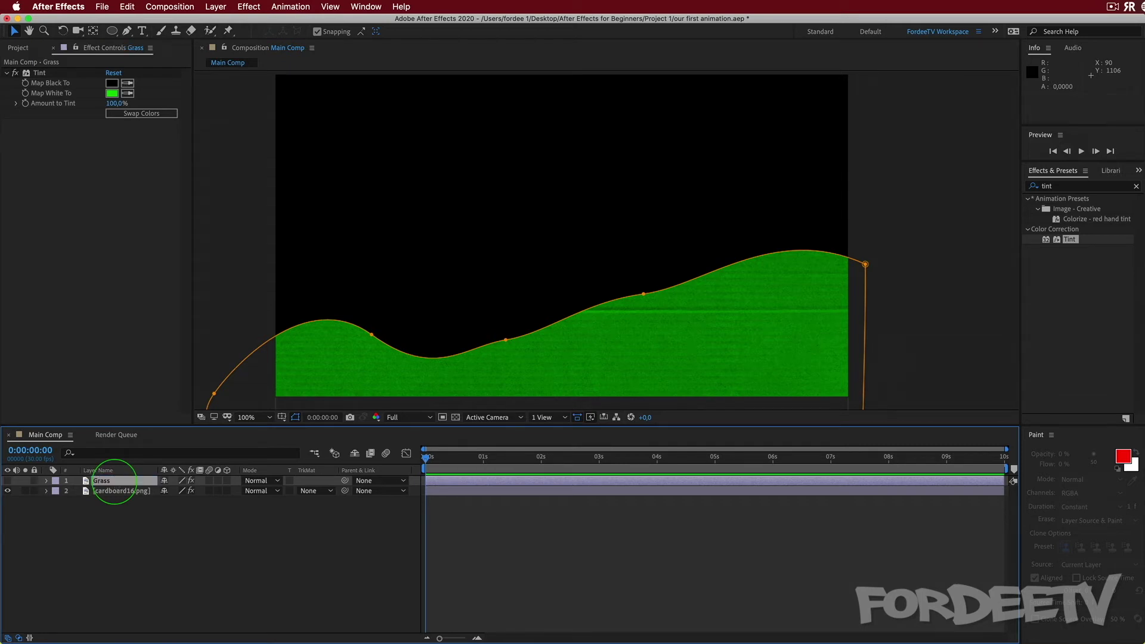
{"action": "left_click", "coordinate": [15, 481]}
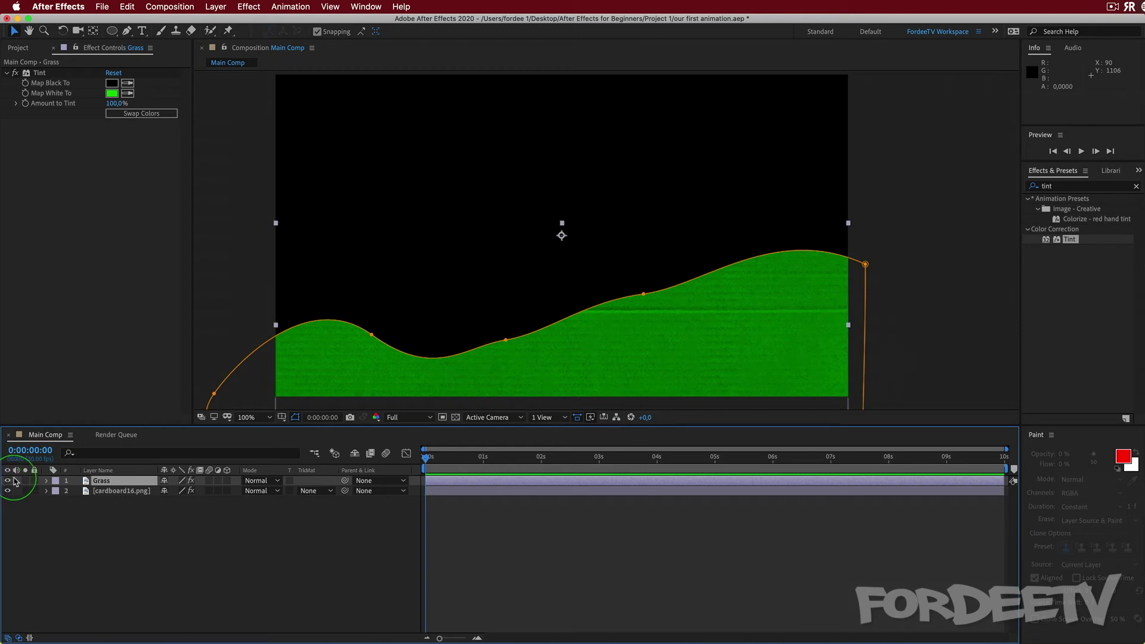
Step: Rename the lower cardboard layer as Sky
{"action": "left_click", "coordinate": [102, 493]}
{"action": "key", "text": "Return"}
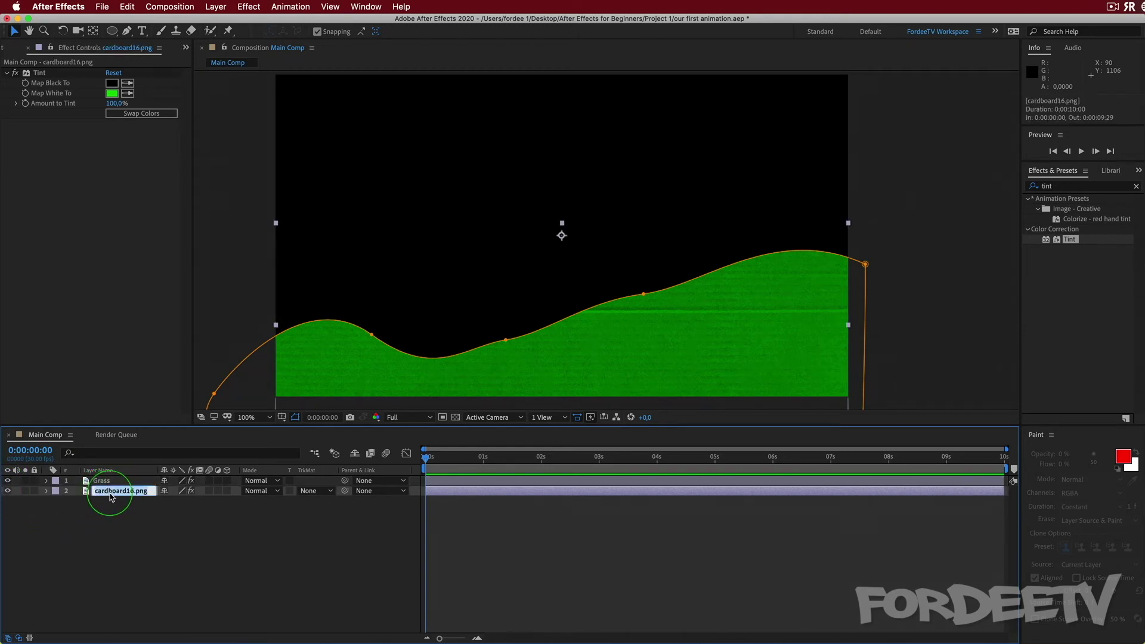
{"action": "key", "text": "Return"}
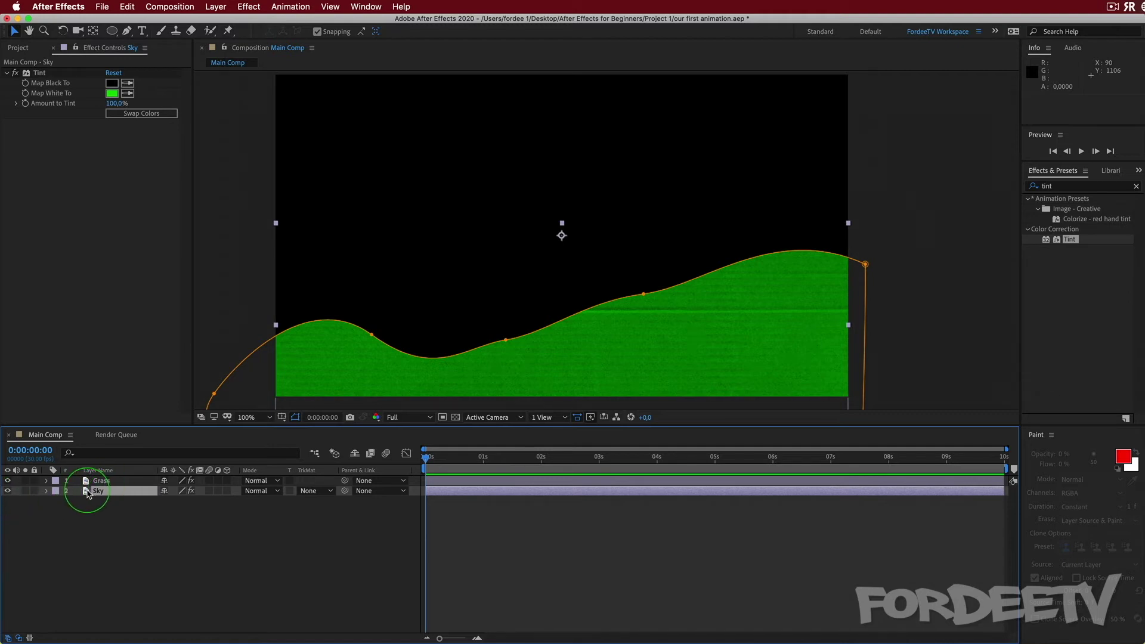
Step: Delete Mask 1 from the Sky layer so the cardboard fills the whole frame
{"action": "left_click", "coordinate": [46, 493]}
{"action": "left_click", "coordinate": [102, 513]}
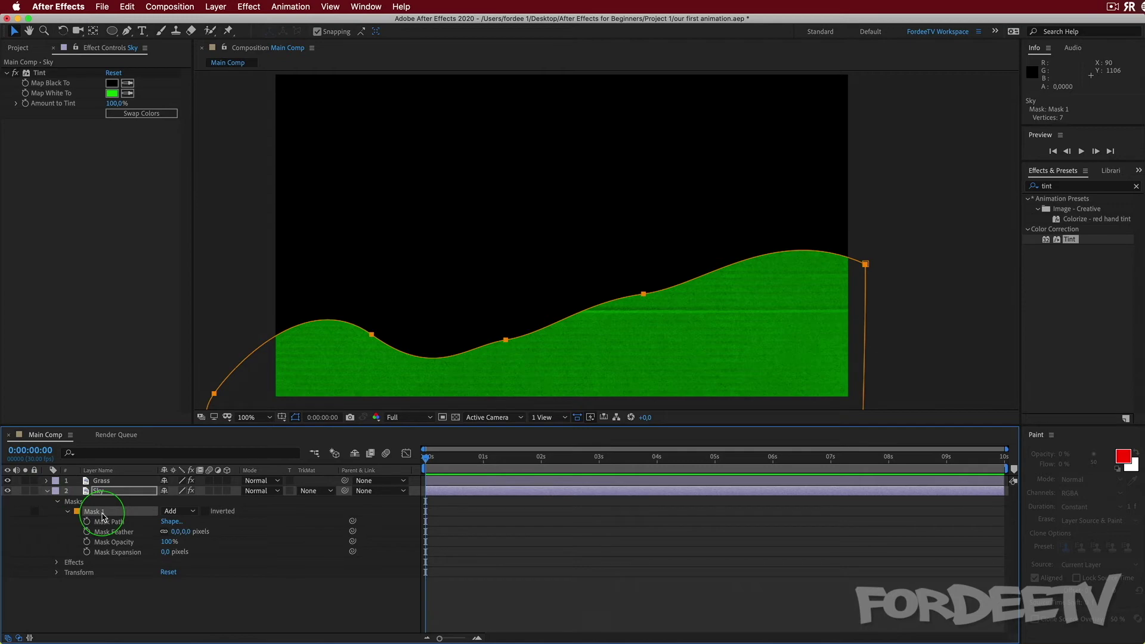
{"action": "key", "text": "Delete"}
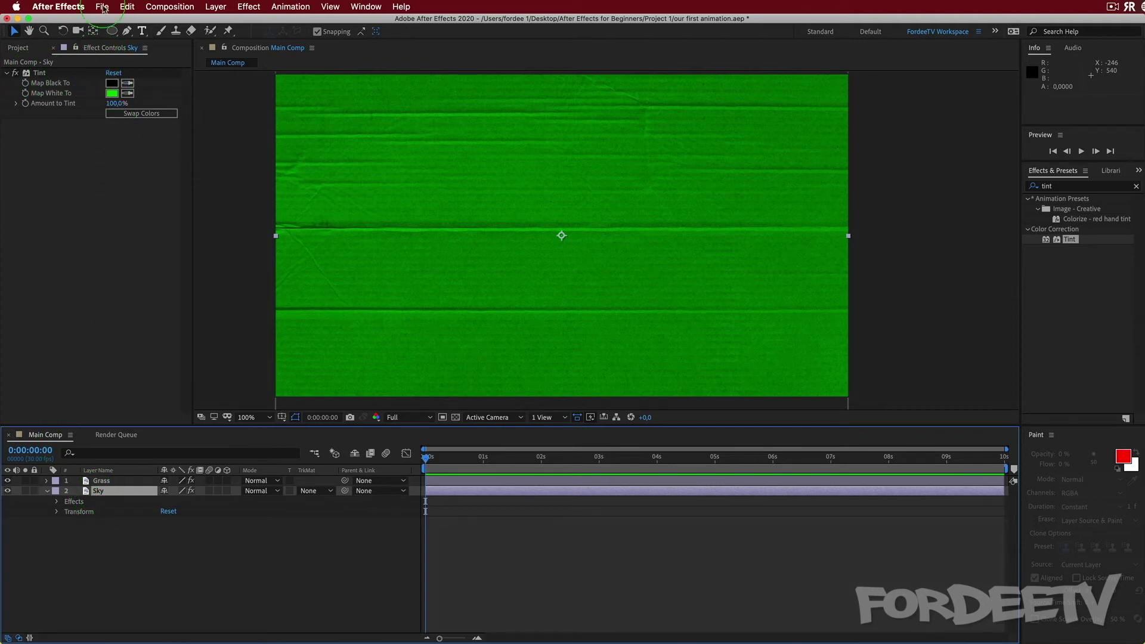
Step: Change the Map White To colour of the Sky layer's Tint effect to a bright light blue
{"action": "left_click", "coordinate": [111, 94]}
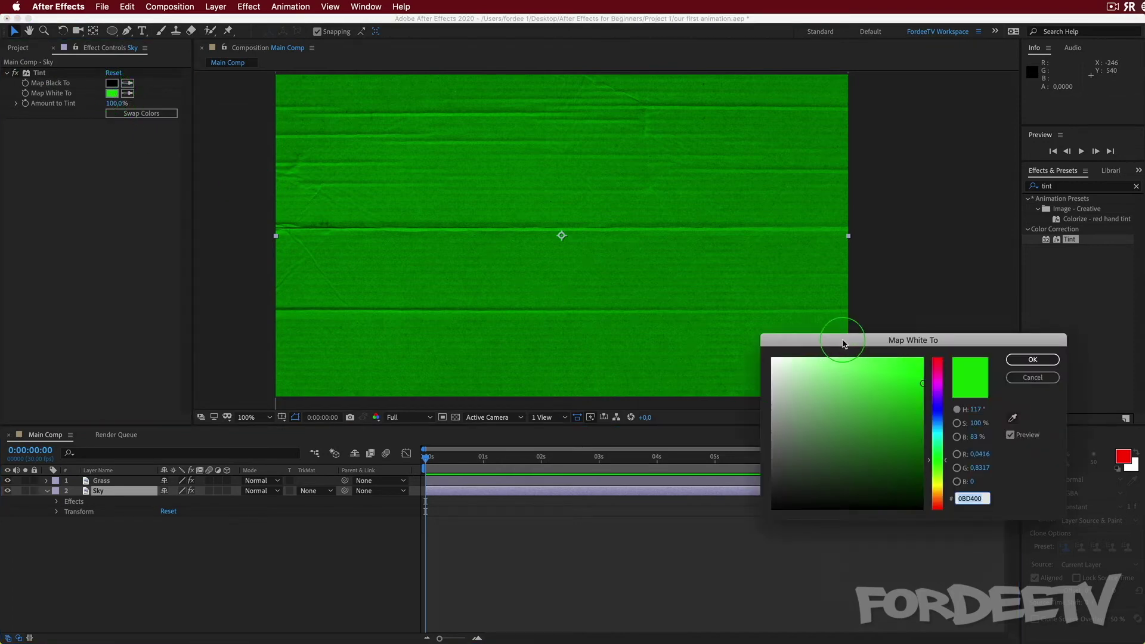
{"action": "left_click_drag", "start_coordinate": [843, 334], "coordinate": [563, 186]}
{"action": "left_click", "coordinate": [654, 278]}
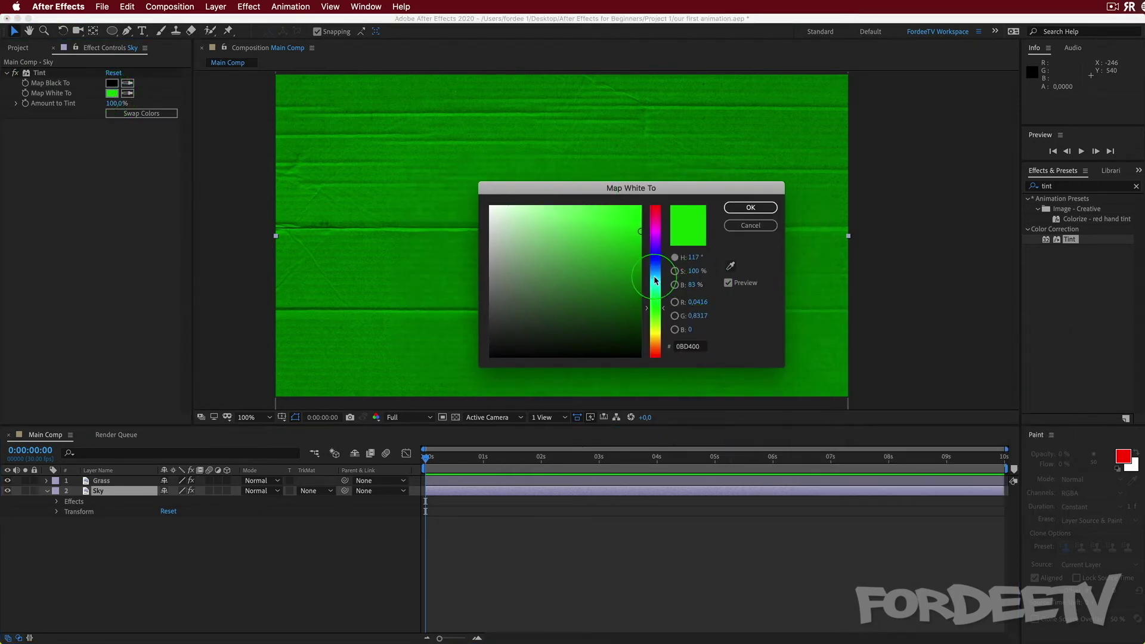
{"action": "left_click_drag", "start_coordinate": [606, 258], "coordinate": [633, 221]}
{"action": "left_click", "coordinate": [747, 207]}
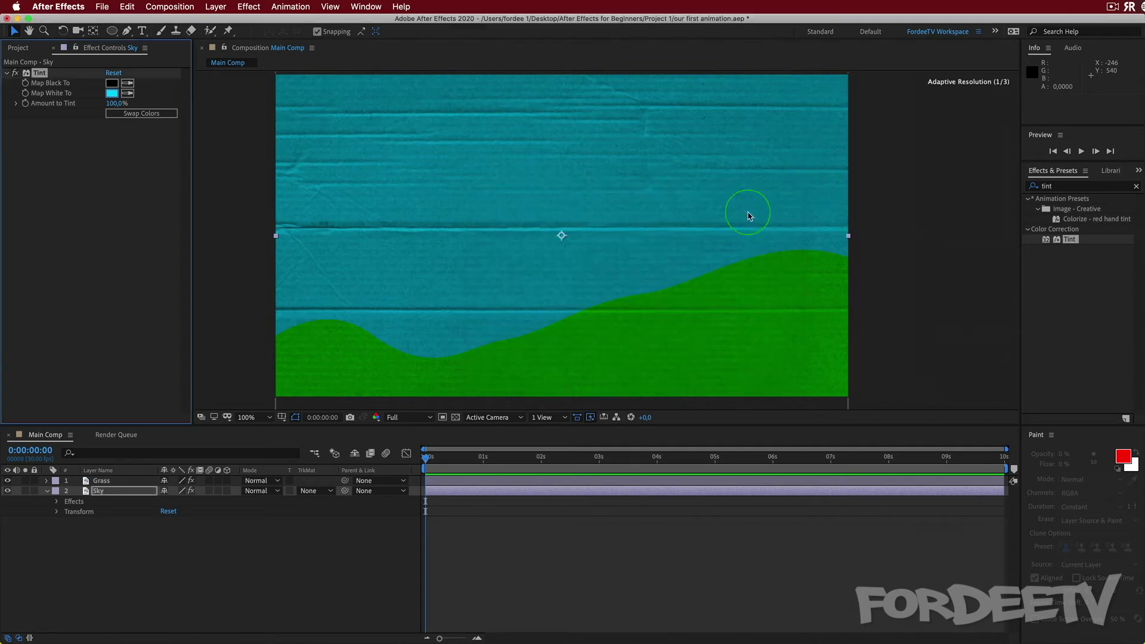
{"action": "left_click", "coordinate": [346, 105]}
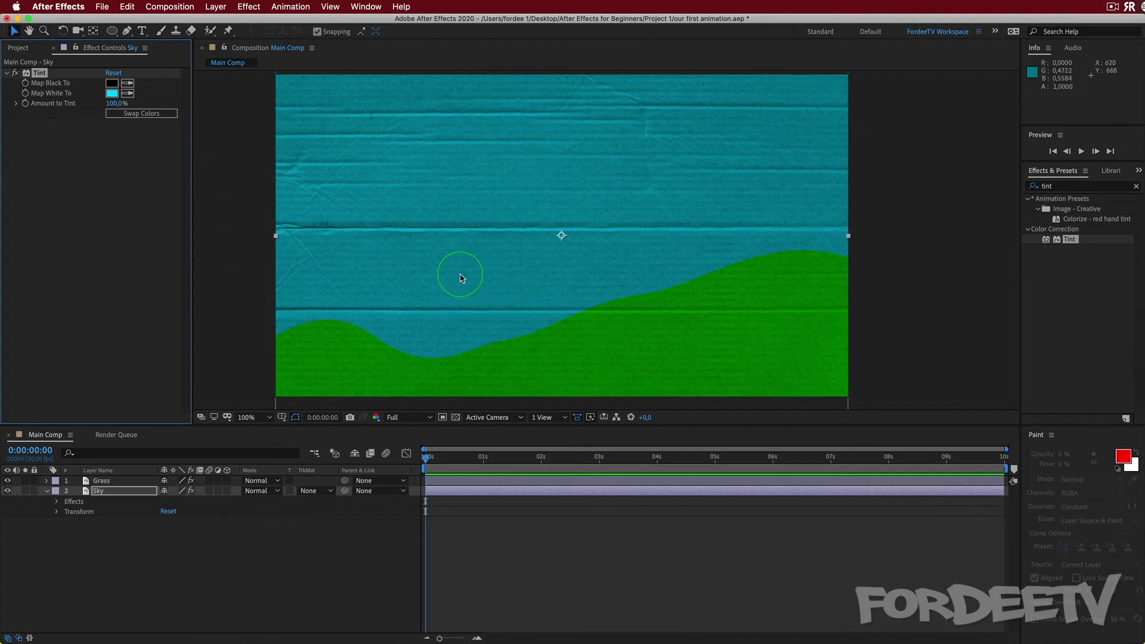
Step: Examine the Sky layer's Transform properties, viewing the full group, Scale on its own, and the full group again
{"action": "left_click", "coordinate": [47, 492]}
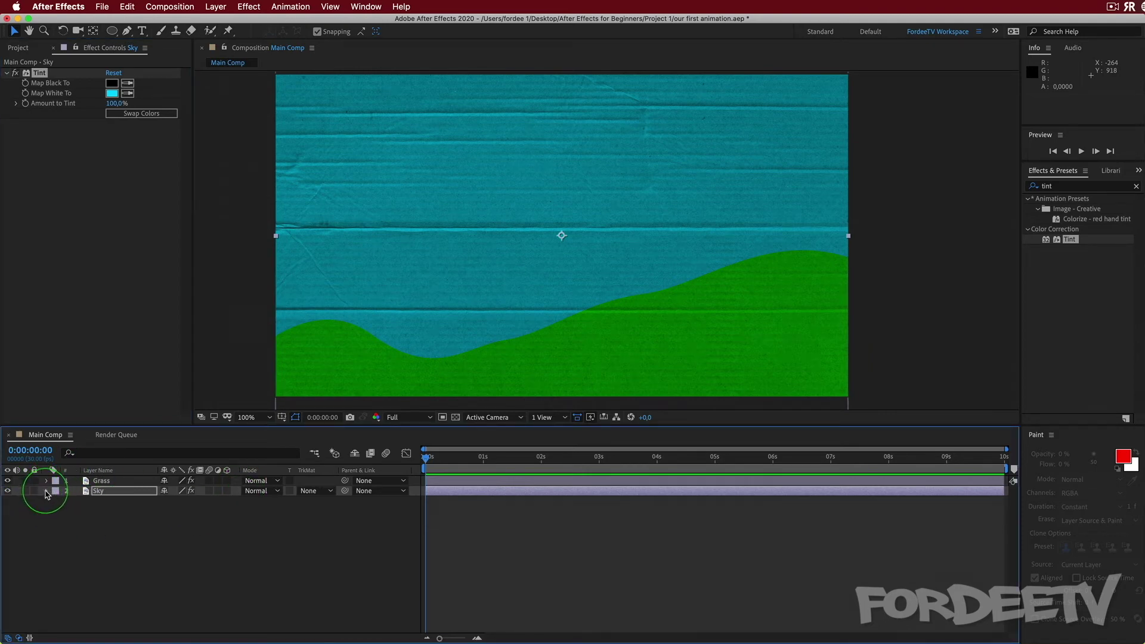
{"action": "left_click", "coordinate": [56, 512]}
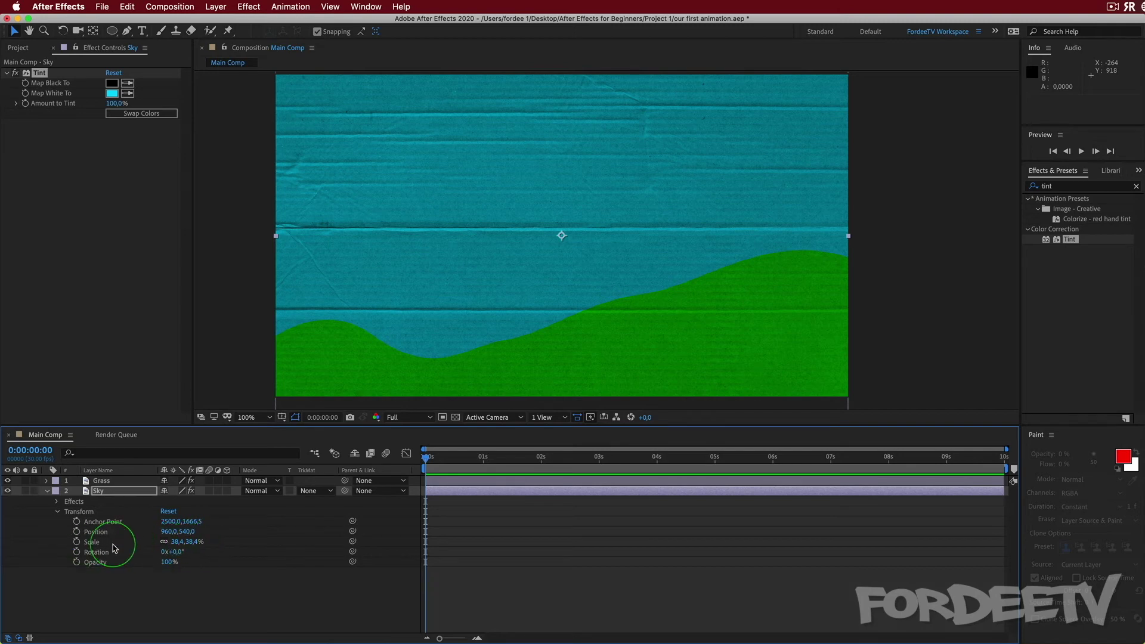
{"action": "left_click", "coordinate": [105, 494]}
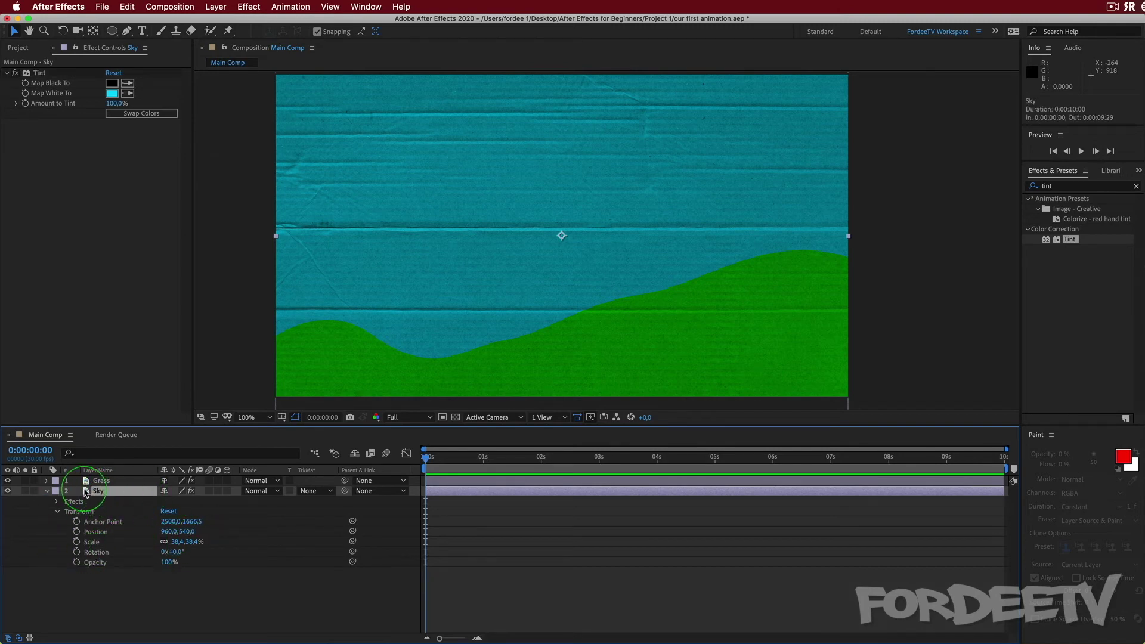
{"action": "key", "text": "s"}
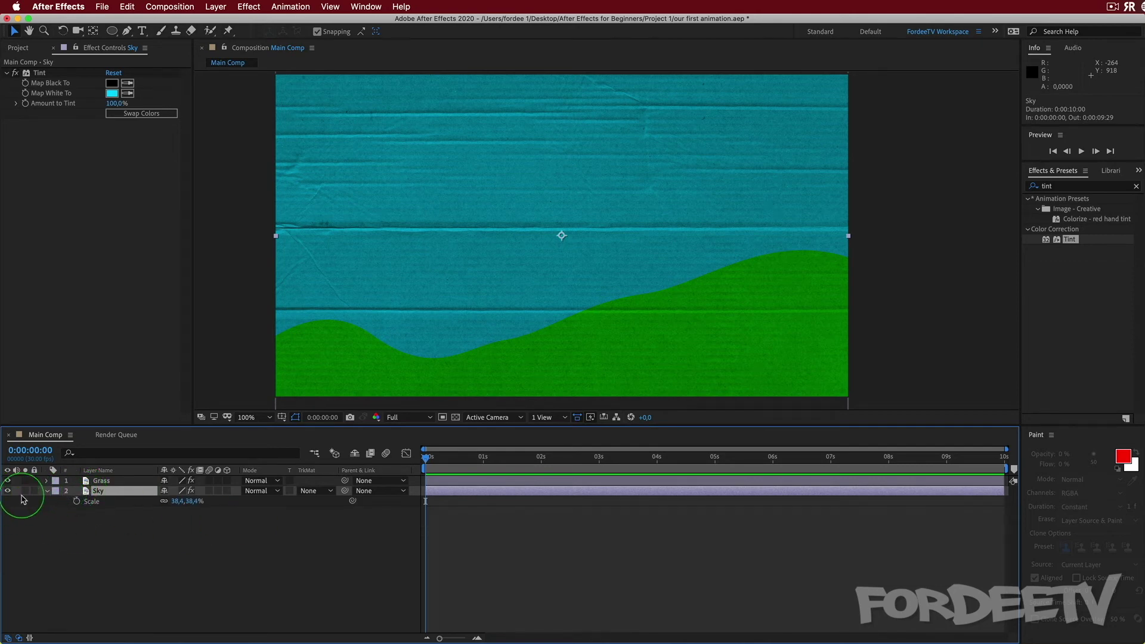
{"action": "left_click", "coordinate": [46, 492]}
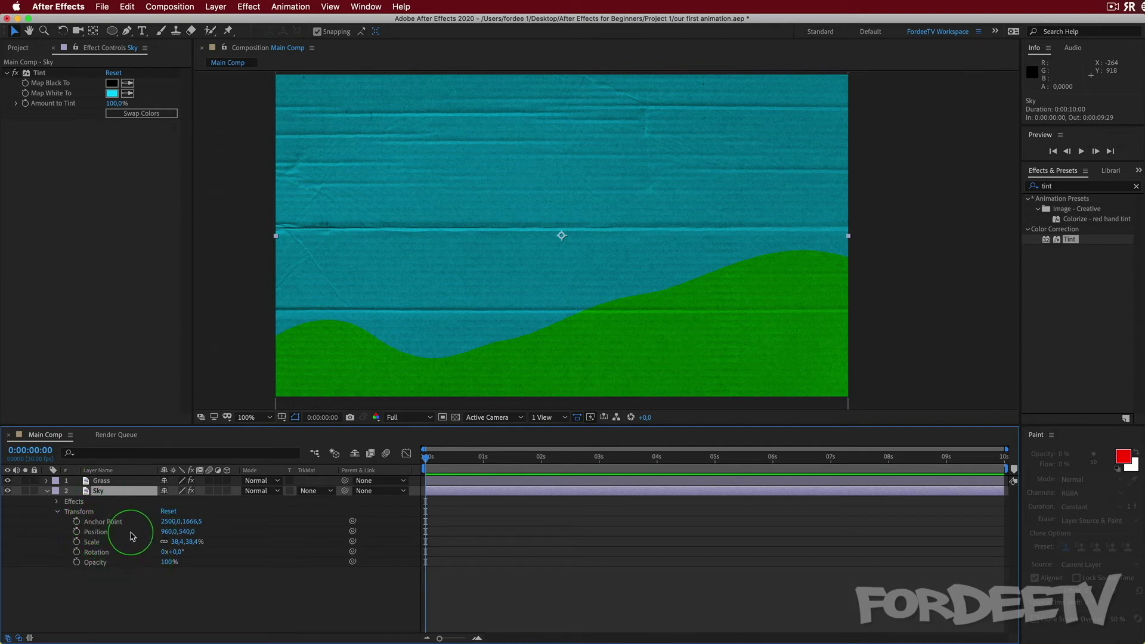
Step: Flip the Sky layer vertically by unlinking its scale proportions and setting the vertical scale to -38,4%
{"action": "key", "text": "a"}
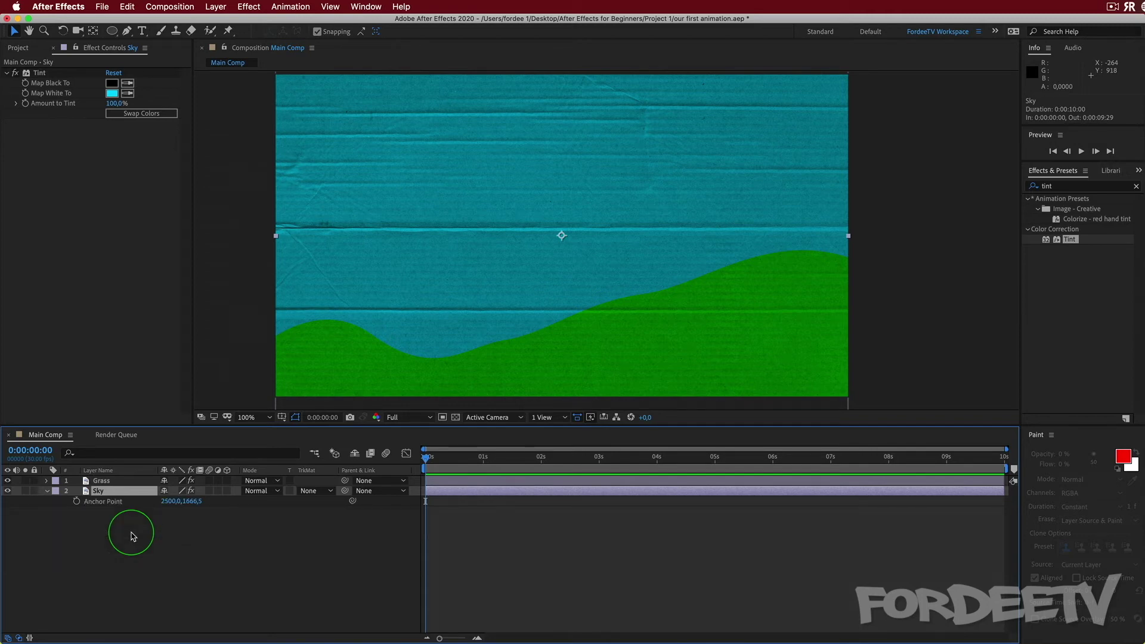
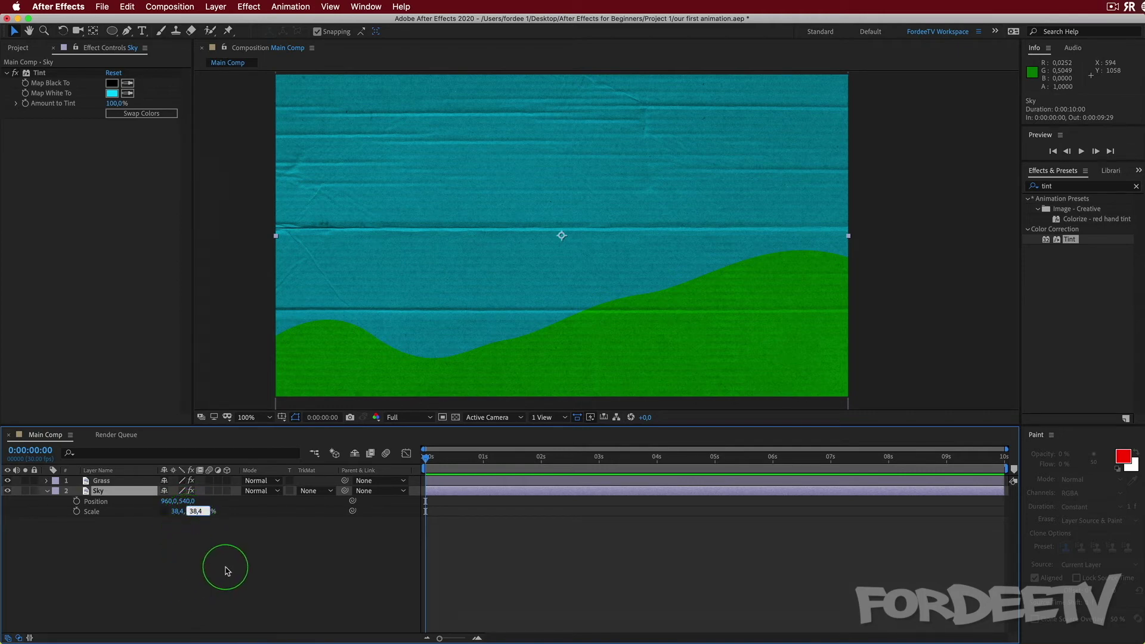
{"action": "type", "text": "-"}
{"action": "key", "text": "Return"}
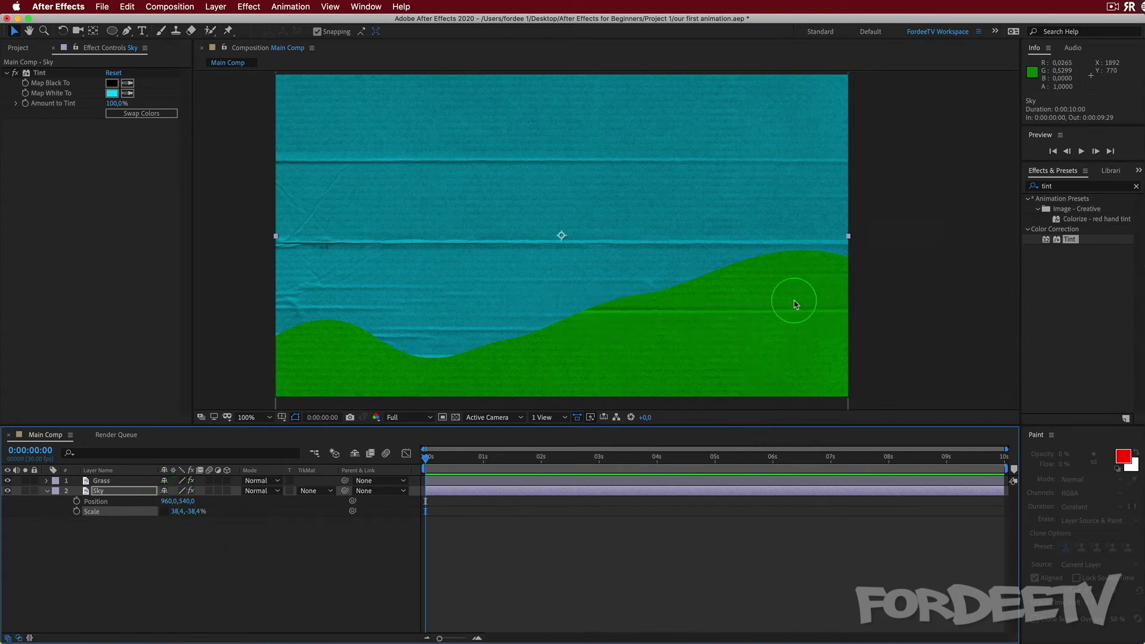
{"action": "left_click", "coordinate": [47, 491]}
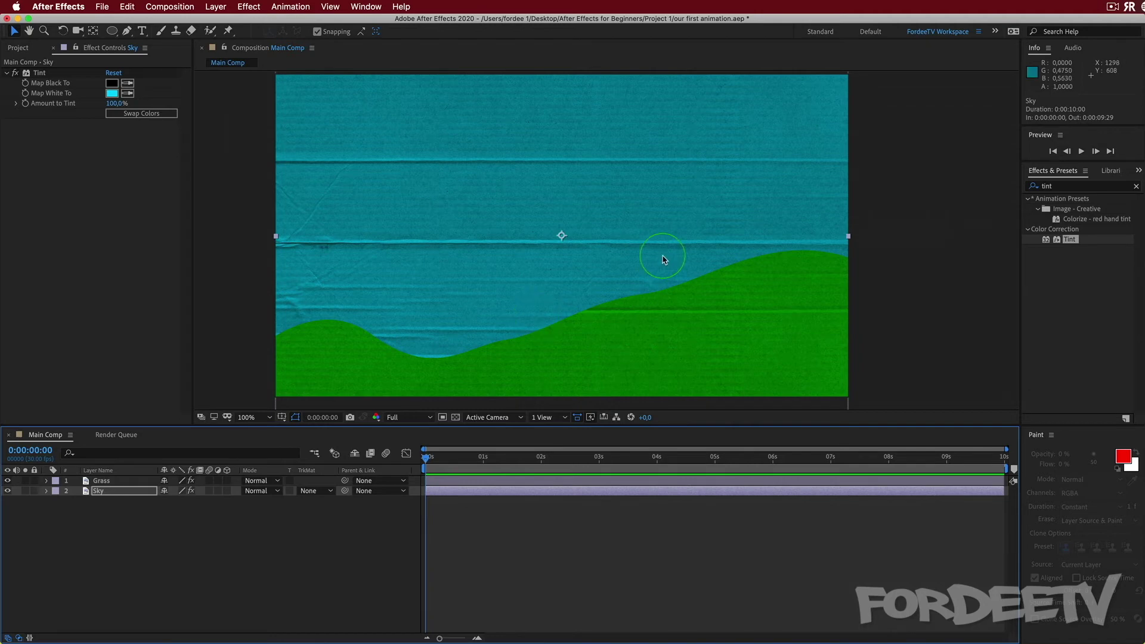
Step: Apply the Turbulent Displace effect to the Sky layer and set its Amount to 187
{"action": "left_click", "coordinate": [1065, 188]}
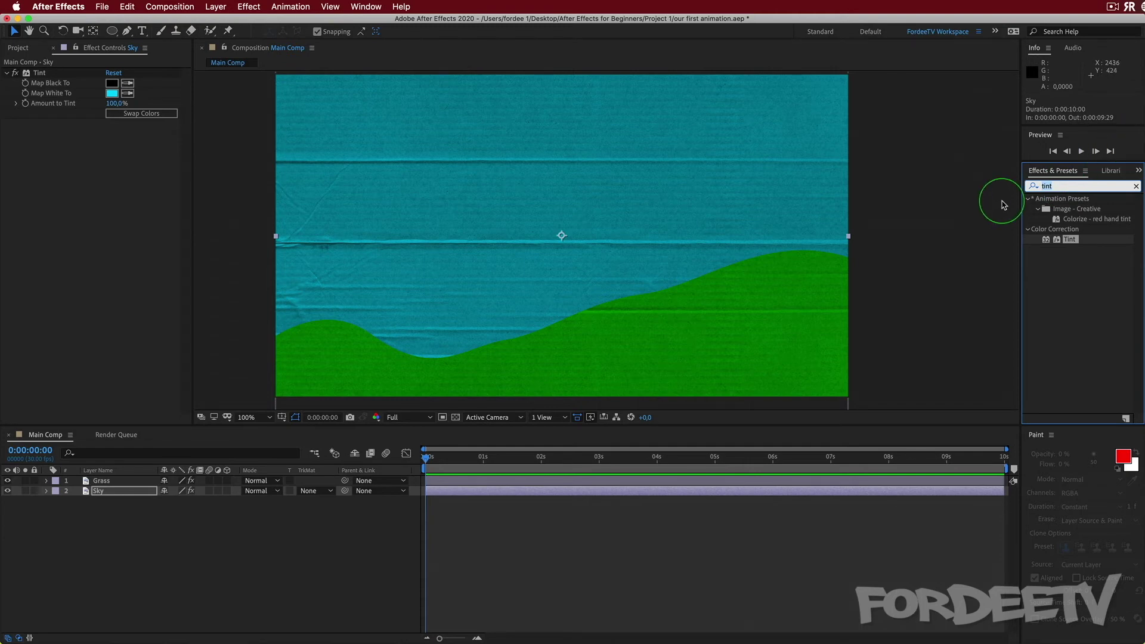
{"action": "type", "text": "turb"}
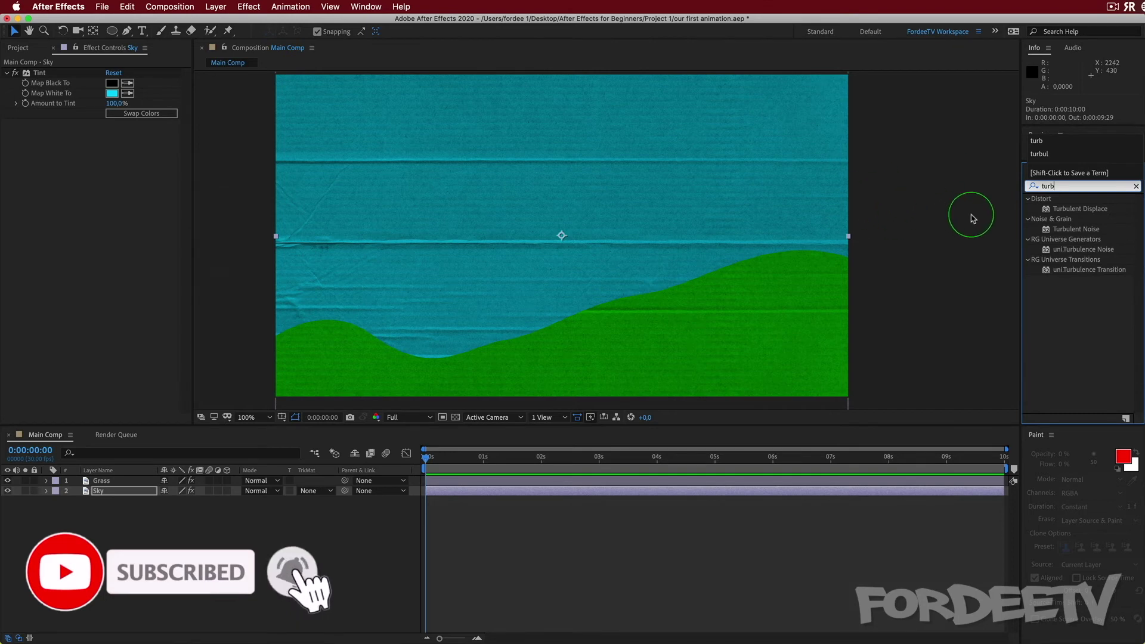
{"action": "left_click_drag", "start_coordinate": [1060, 209], "coordinate": [99, 493]}
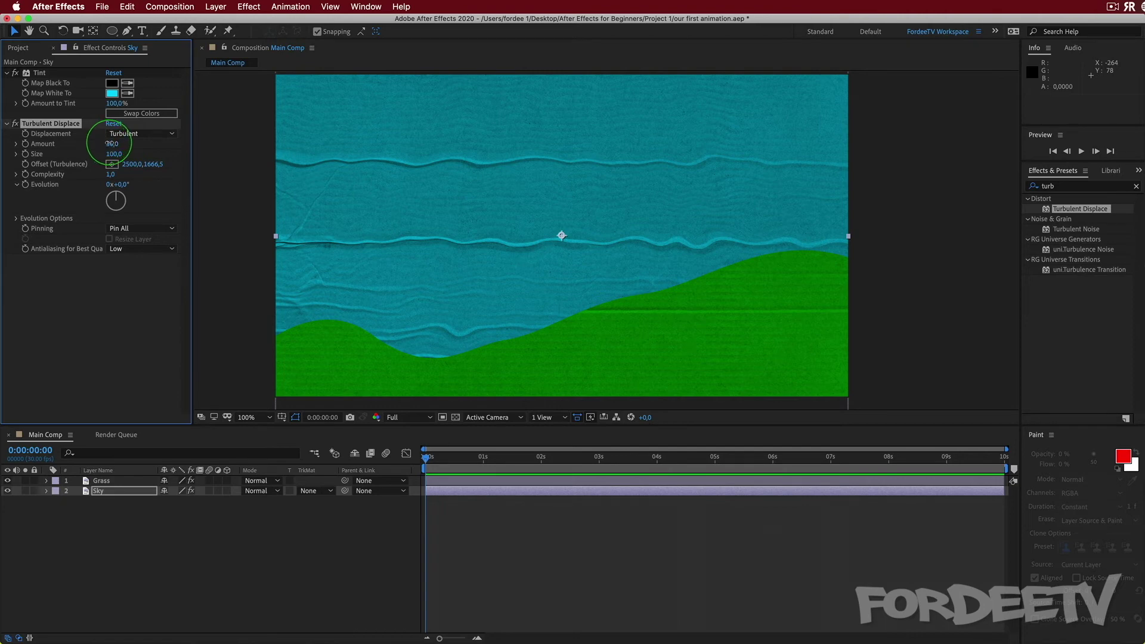
{"action": "left_click_drag", "start_coordinate": [110, 143], "coordinate": [432, 187]}
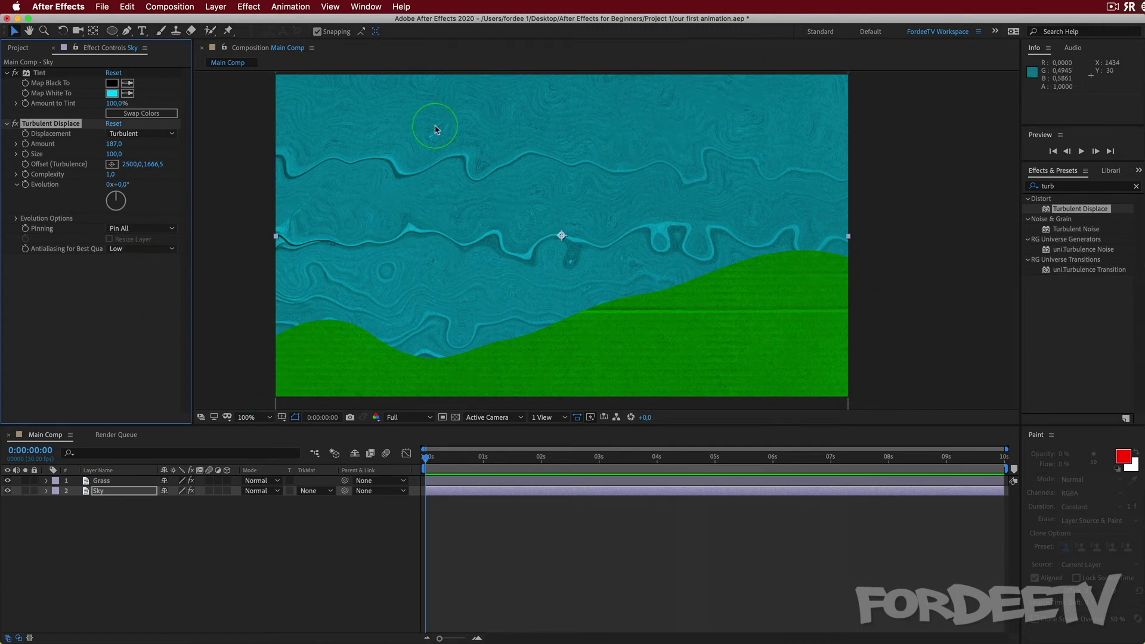
Step: Duplicate the Grass layer and rename the lower of the two grass layers as Sun
{"action": "left_click", "coordinate": [98, 483]}
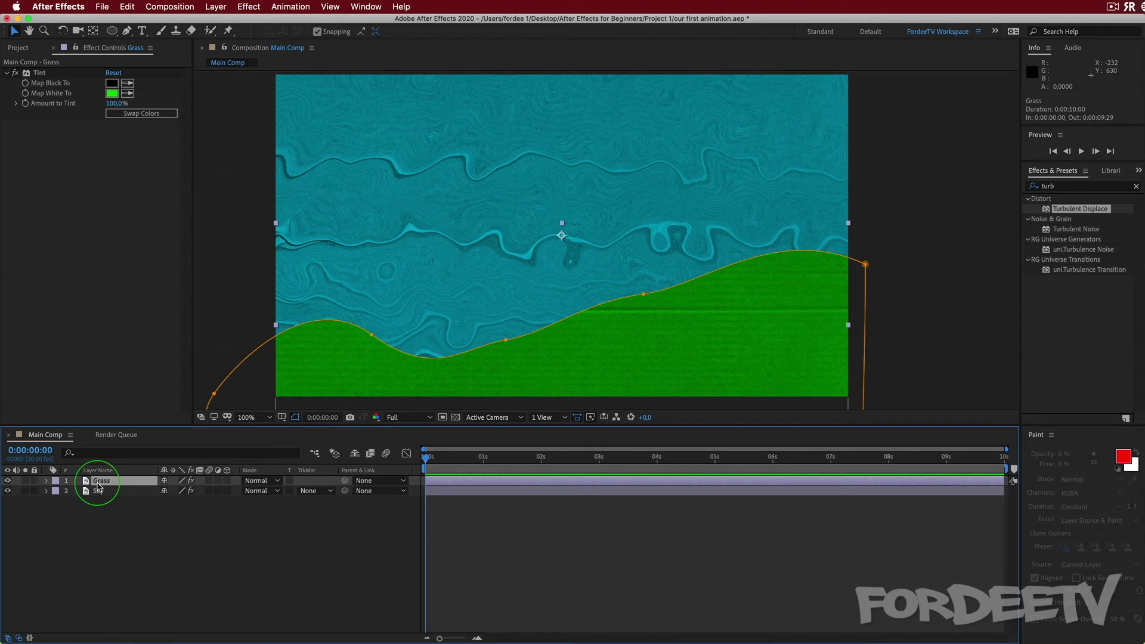
{"action": "key", "text": "super+d"}
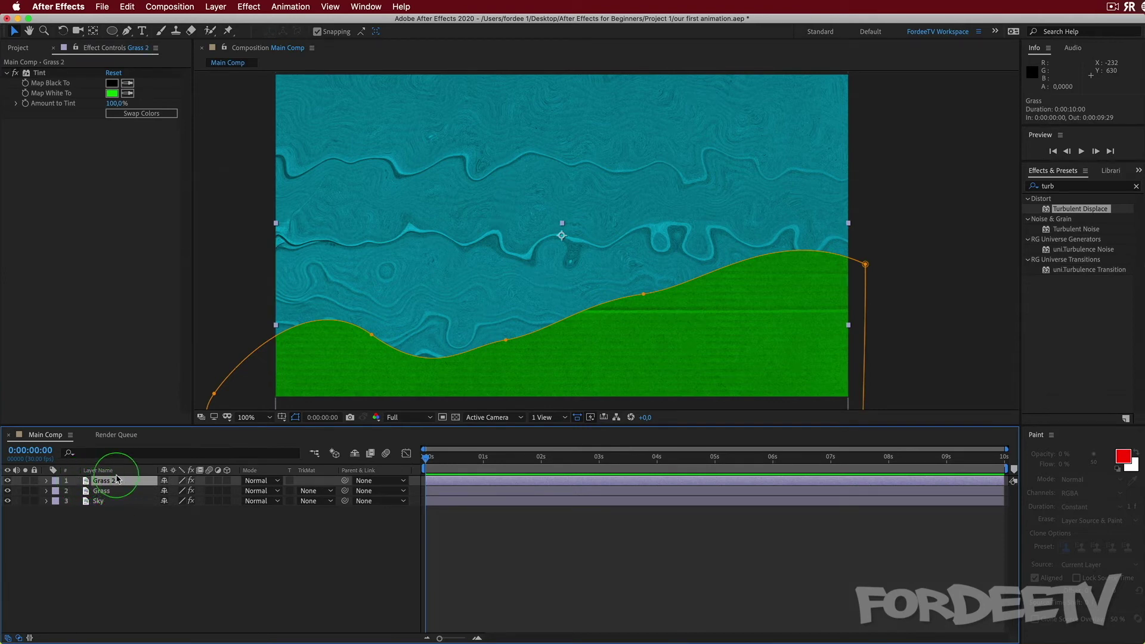
{"action": "left_click", "coordinate": [114, 493]}
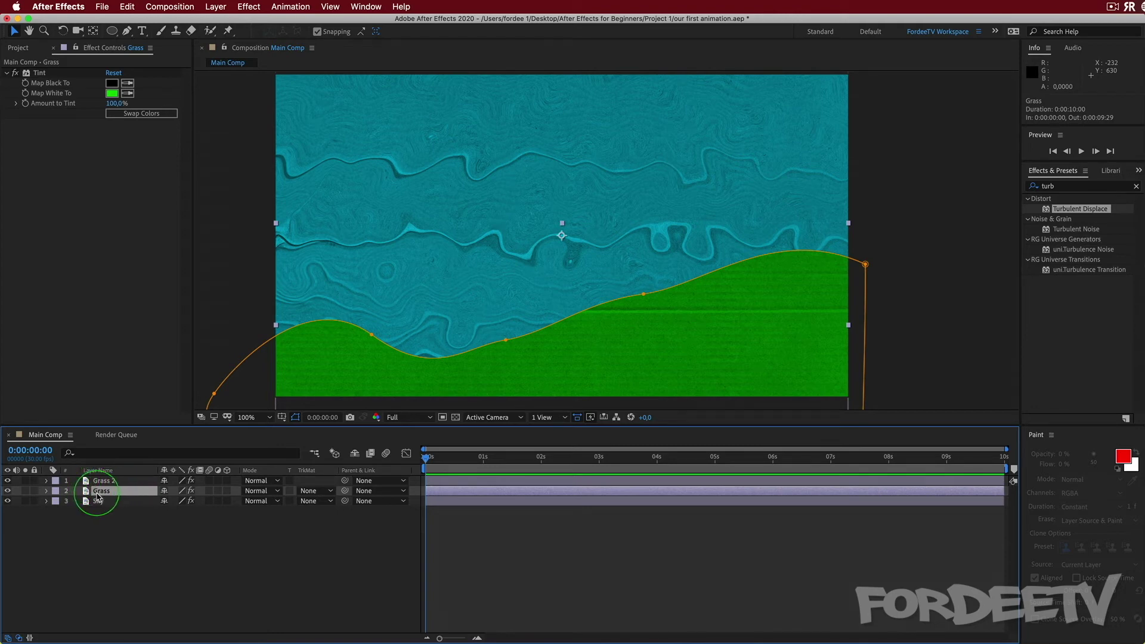
{"action": "key", "text": "Return"}
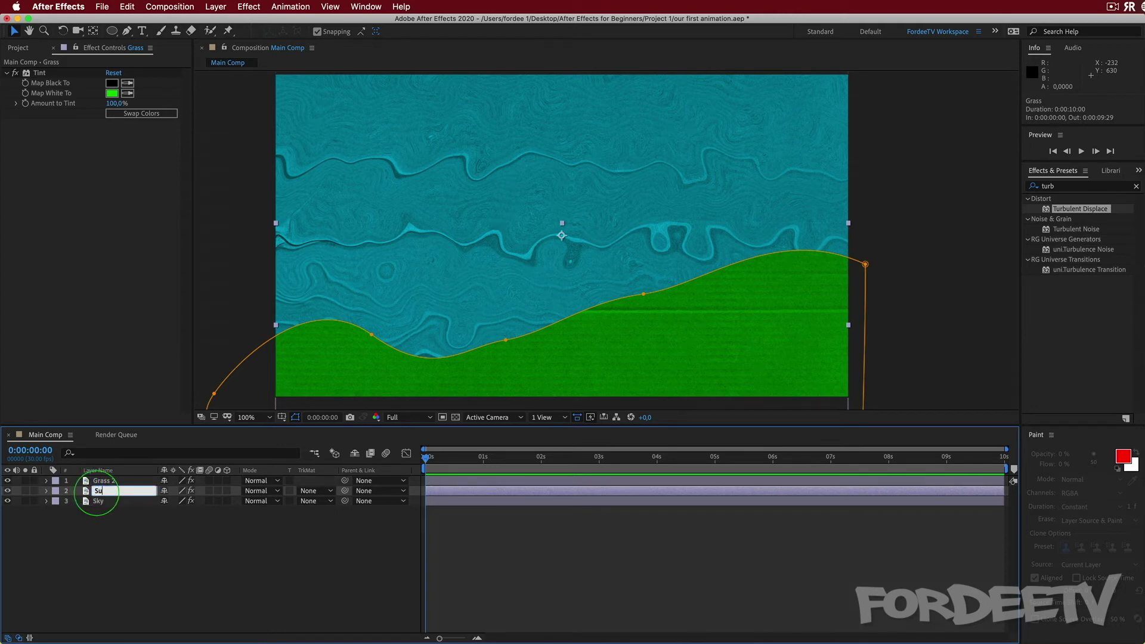
{"action": "key", "text": "Return"}
Step: Rename the topmost layer, the duplicated grass, as Grass
{"action": "left_click", "coordinate": [106, 482]}
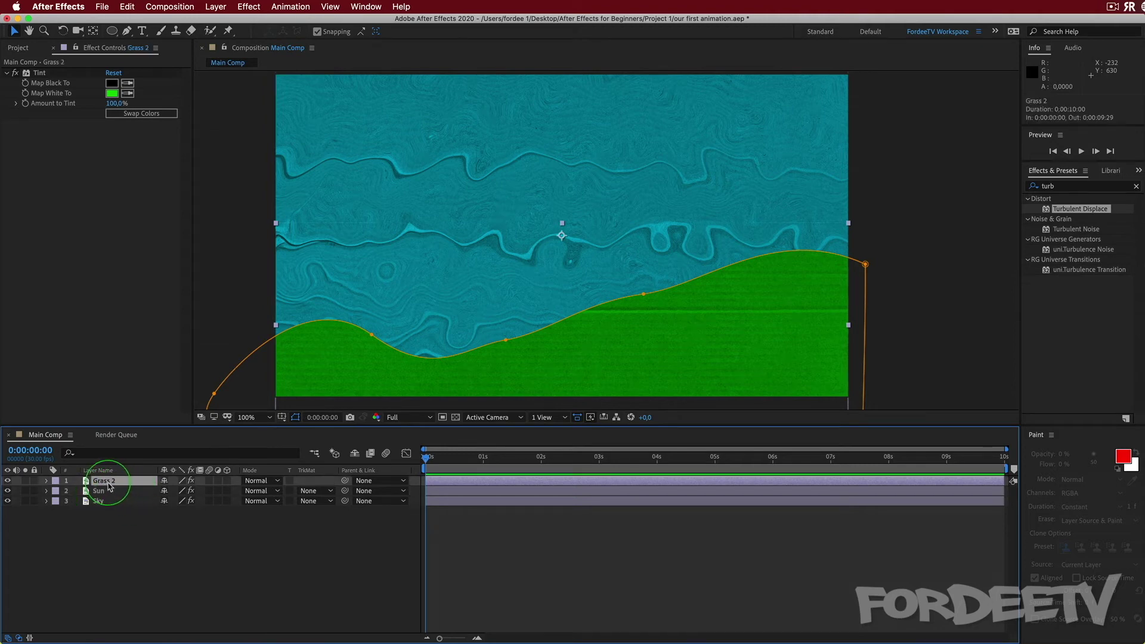
{"action": "key", "text": "Return"}
{"action": "type", "text": "Grass"}
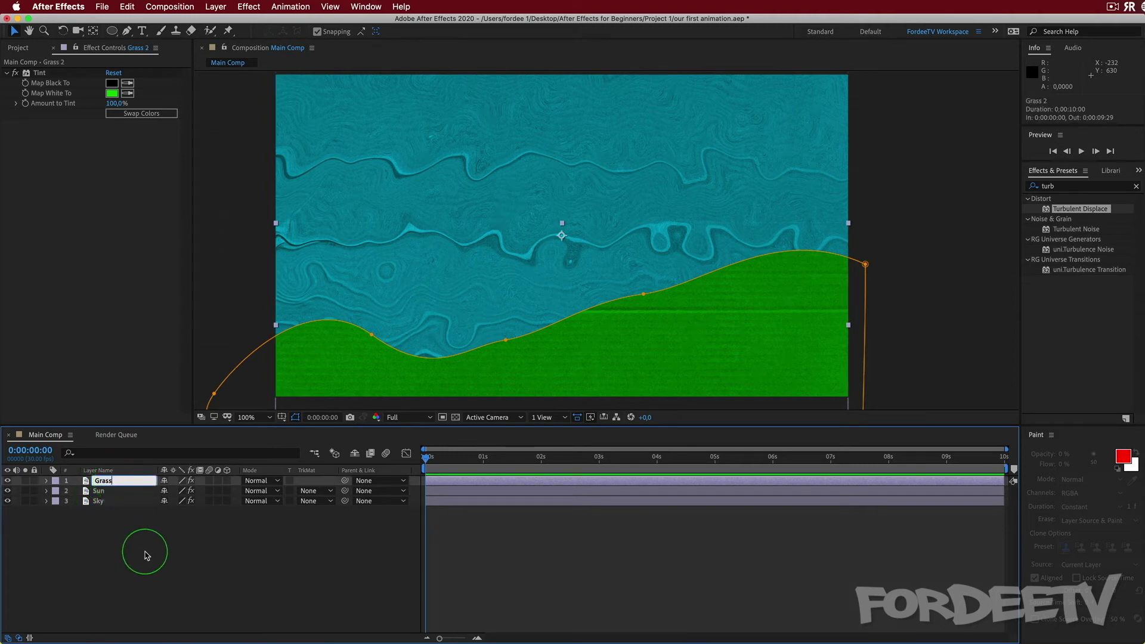
{"action": "key", "text": "Return"}
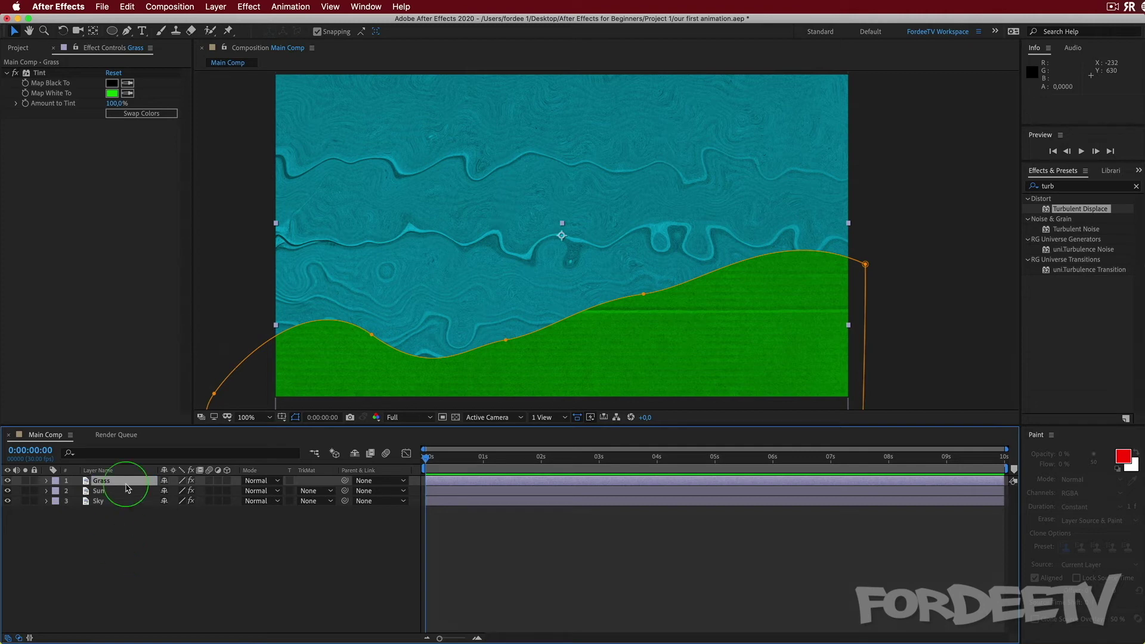
Step: Delete Mask 1 from the Sun layer and set the layer's opacity to 33%
{"action": "left_click", "coordinate": [97, 491]}
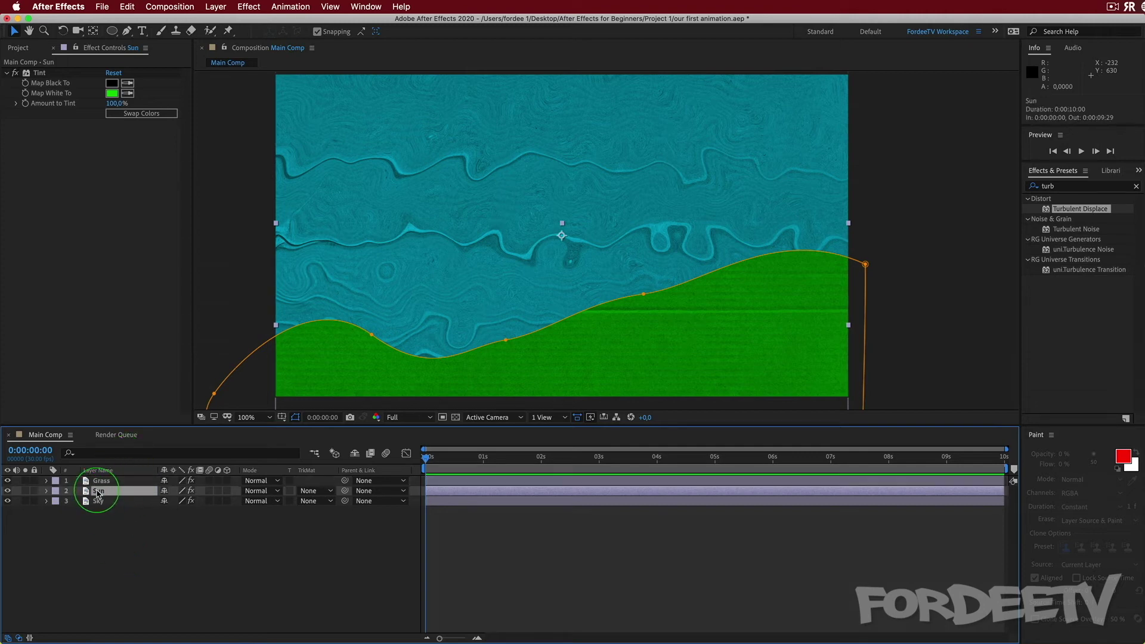
{"action": "left_click", "coordinate": [46, 491]}
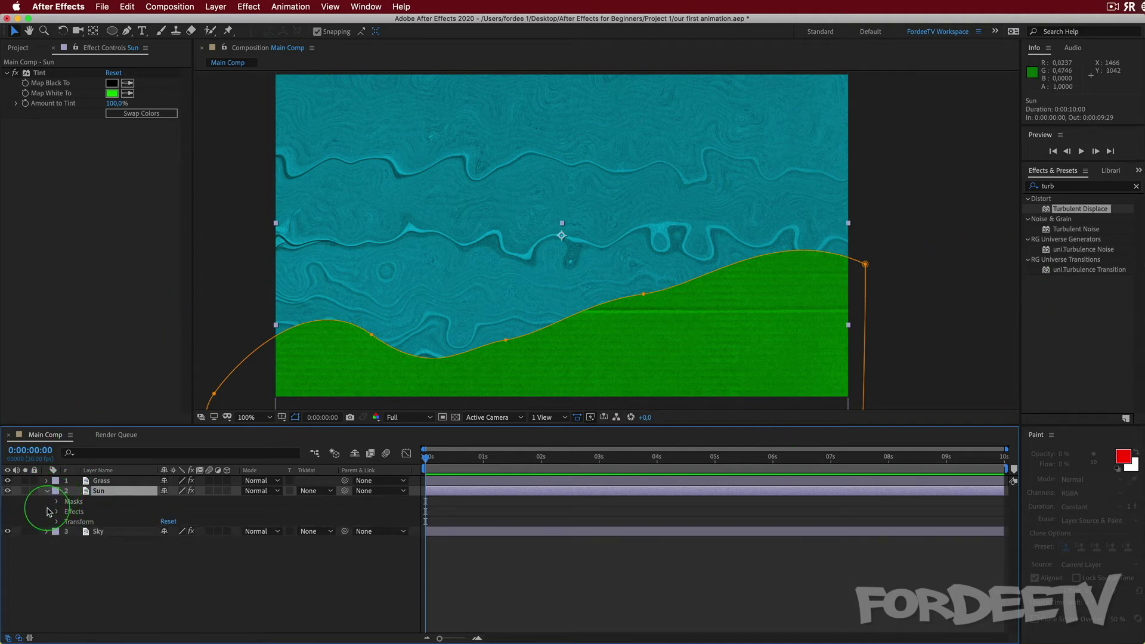
{"action": "left_click", "coordinate": [57, 502]}
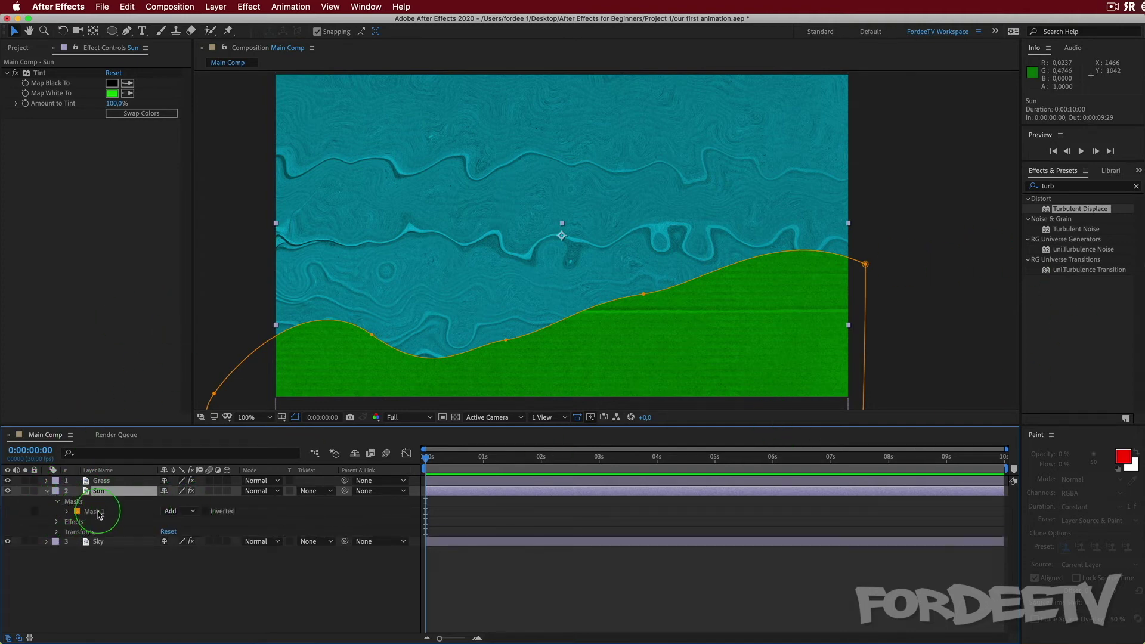
{"action": "key", "text": "Delete"}
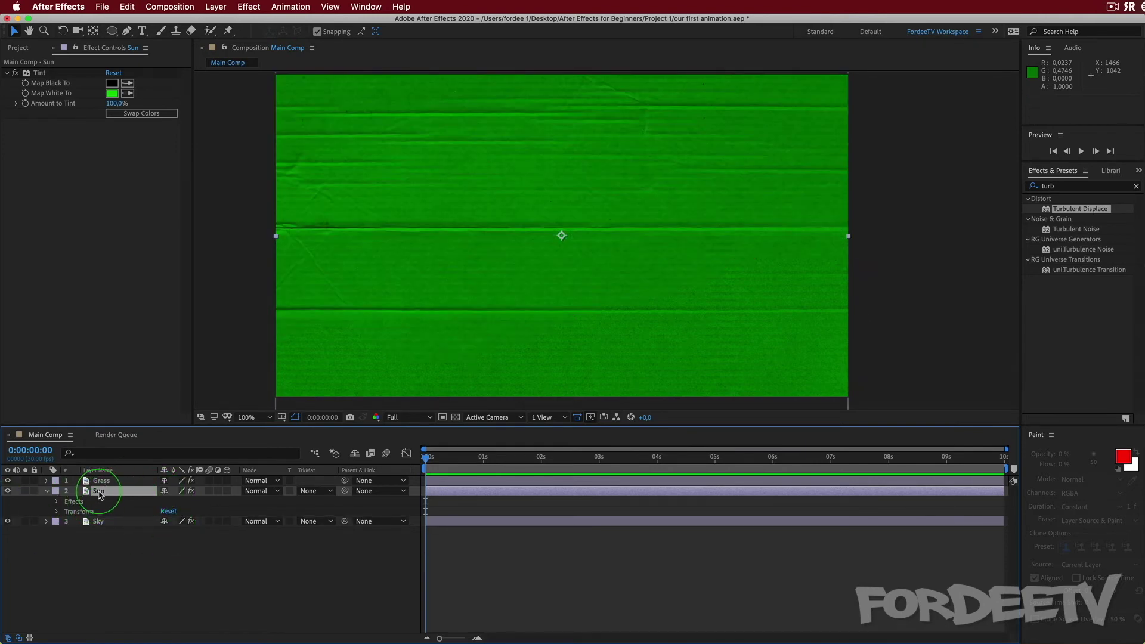
{"action": "key", "text": "t"}
{"action": "left_click_drag", "start_coordinate": [168, 502], "coordinate": [131, 501]}
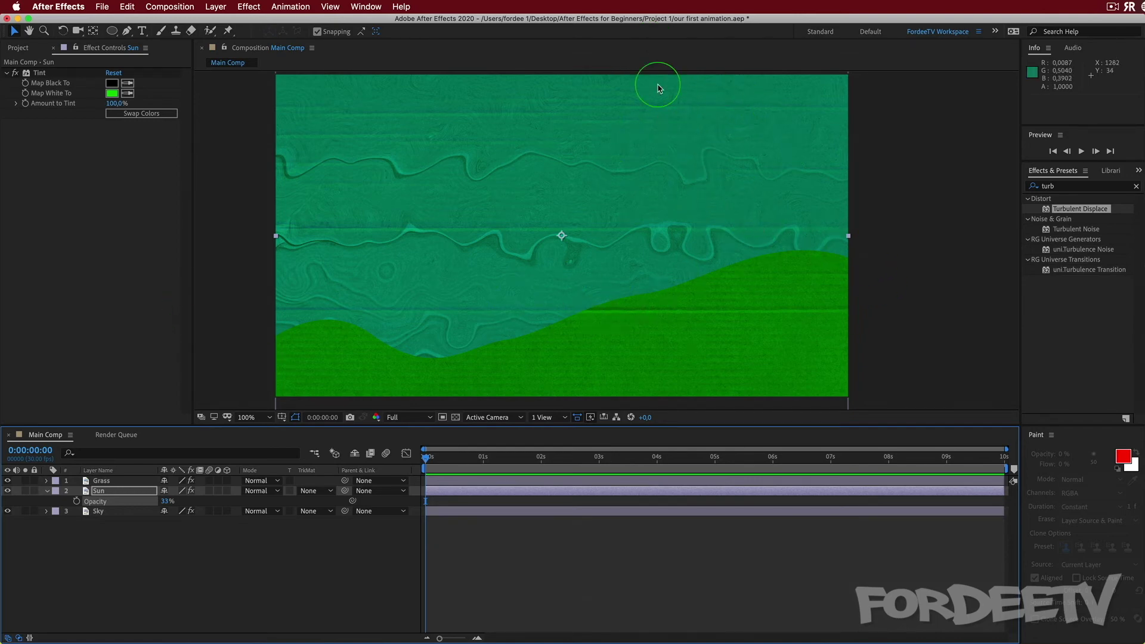
Step: Draw a perfectly circular mask on the Sun layer with the Ellipse Tool, in the right part of the sky above the hill
{"action": "left_click", "coordinate": [112, 33]}
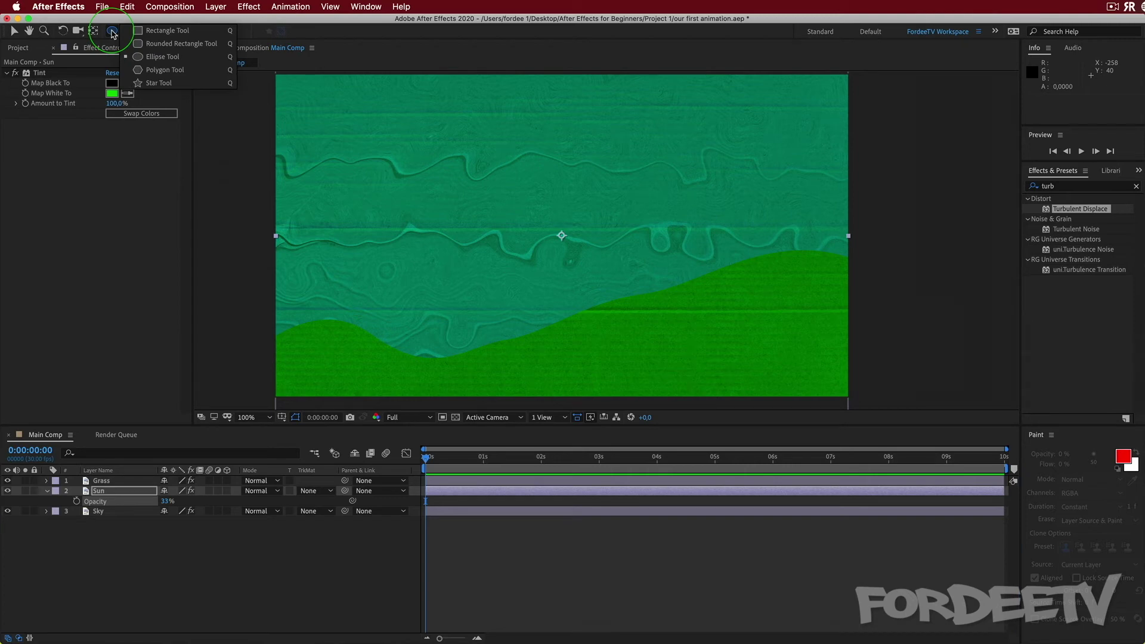
{"action": "left_click", "coordinate": [157, 30]}
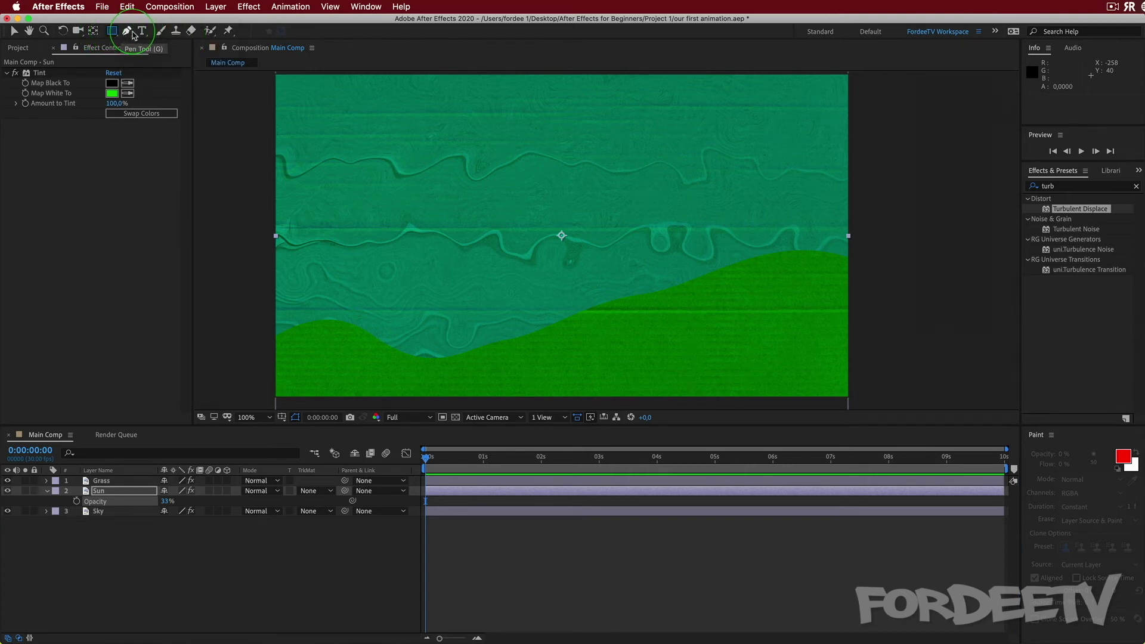
{"action": "left_click", "coordinate": [114, 33]}
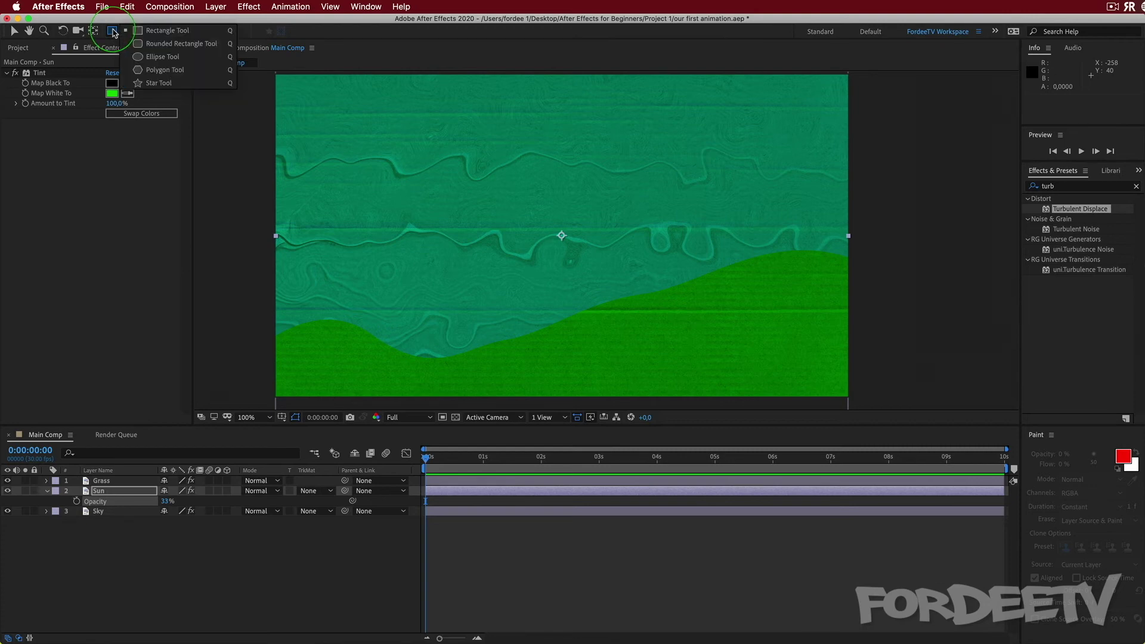
{"action": "left_click", "coordinate": [176, 62]}
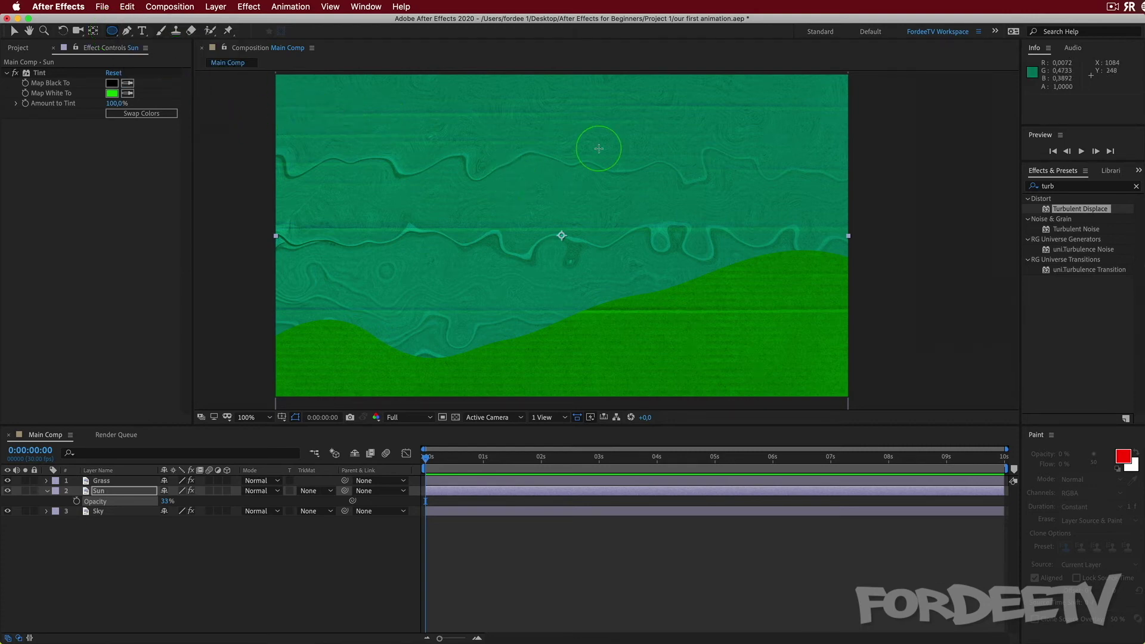
{"action": "left_click", "coordinate": [101, 491]}
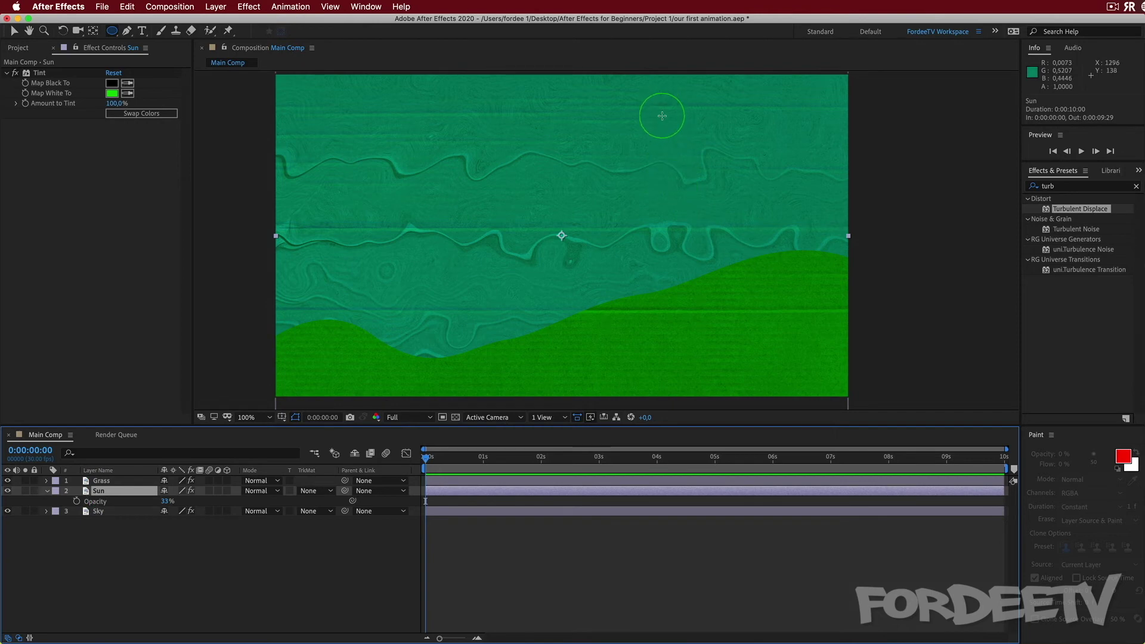
{"action": "left_click_drag", "start_coordinate": [661, 115], "coordinate": [756, 225]}
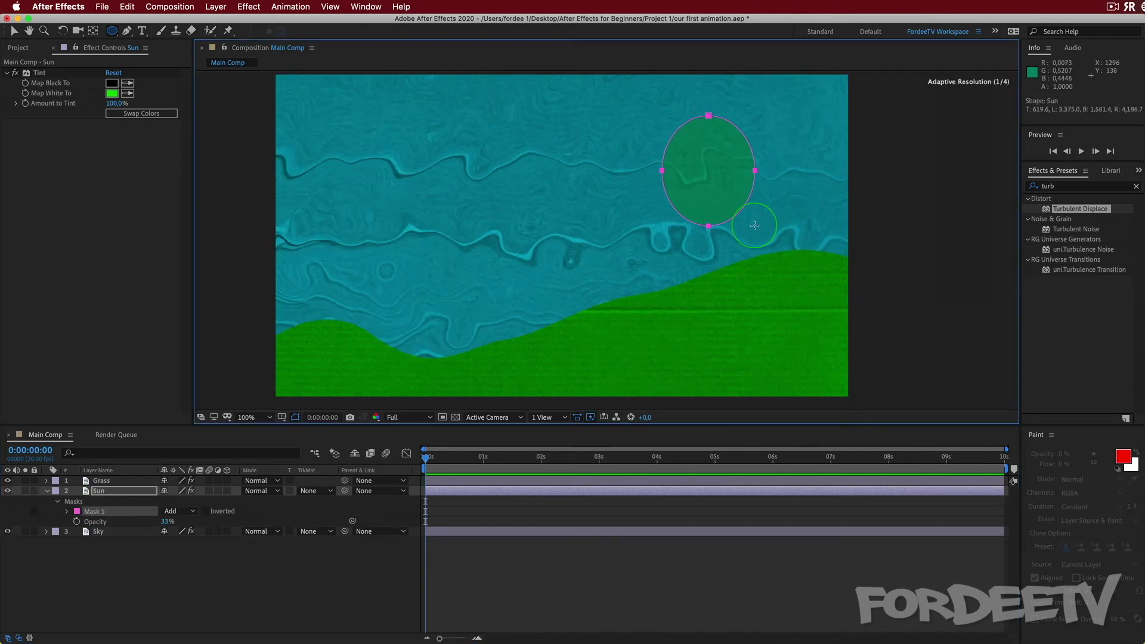
{"action": "key", "text": "shift"}
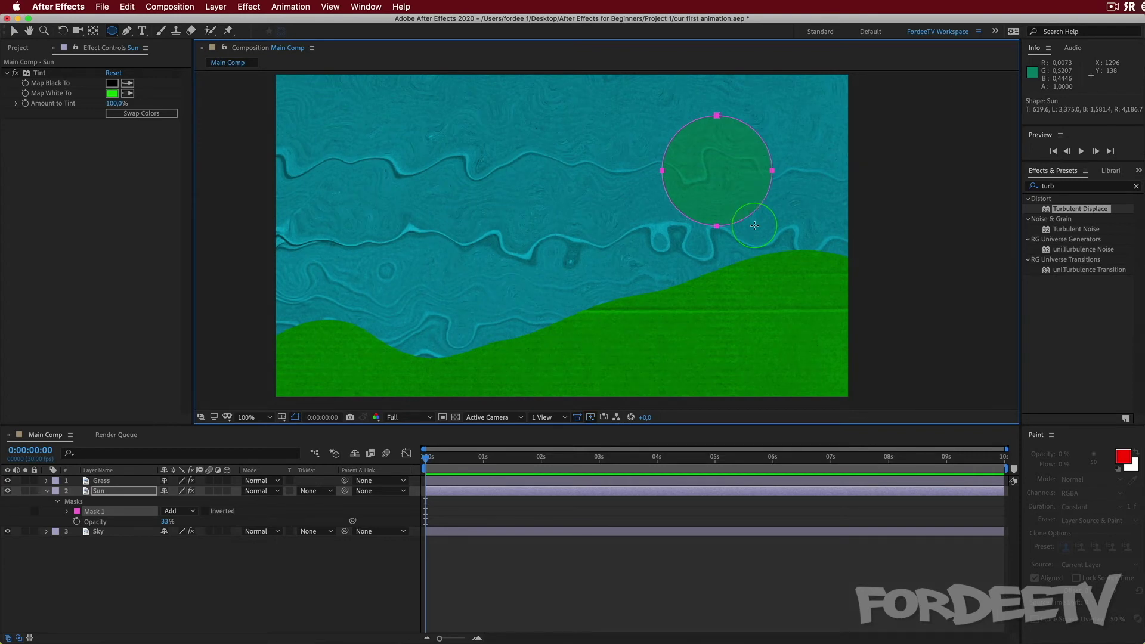
{"action": "left_click_drag", "start_coordinate": [755, 225], "coordinate": [703, 160]}
{"action": "left_click_drag", "start_coordinate": [563, 157], "coordinate": [755, 185]}
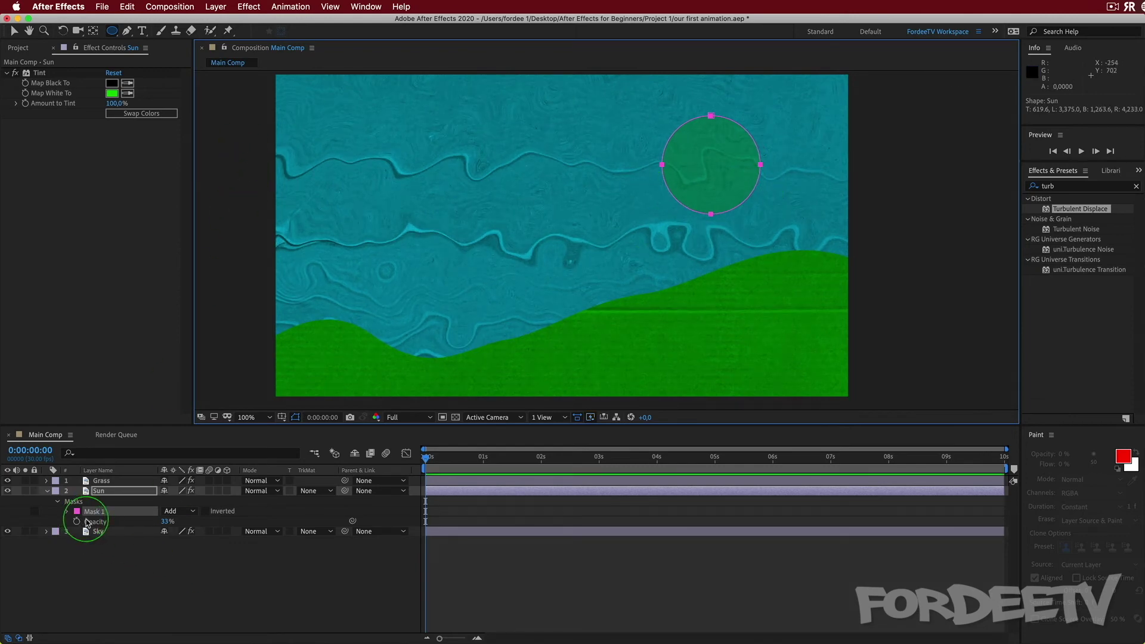
Step: Set the Sun layer's opacity to 100% and its Tint effect's Map White To colour to yellow, ECFF00
{"action": "left_click_drag", "start_coordinate": [164, 522], "coordinate": [205, 522]}
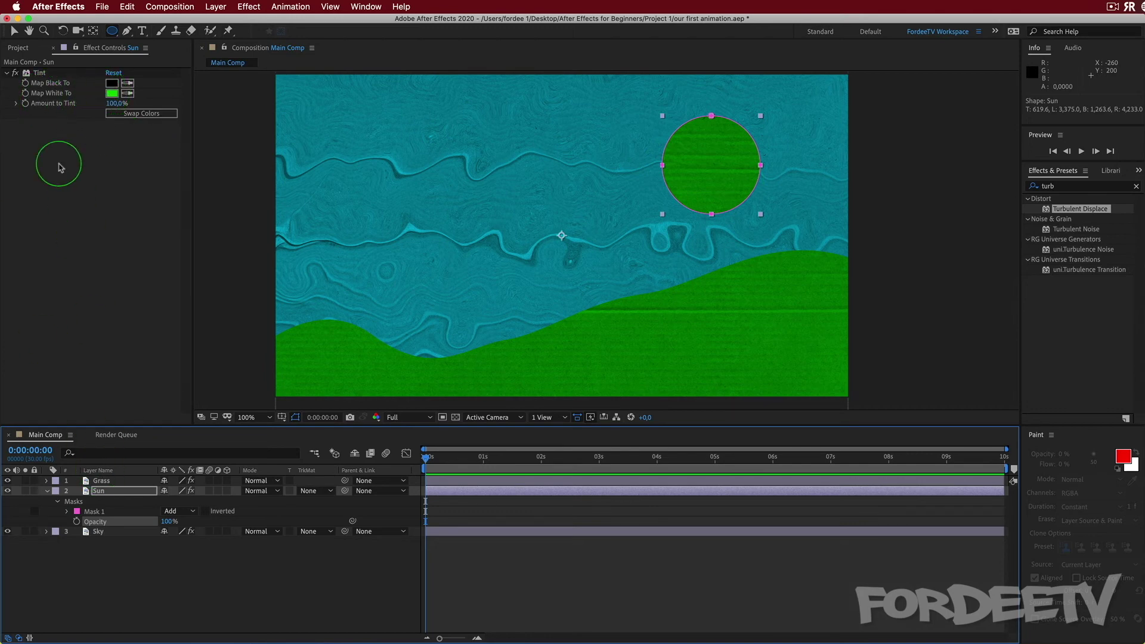
{"action": "left_click", "coordinate": [10, 55]}
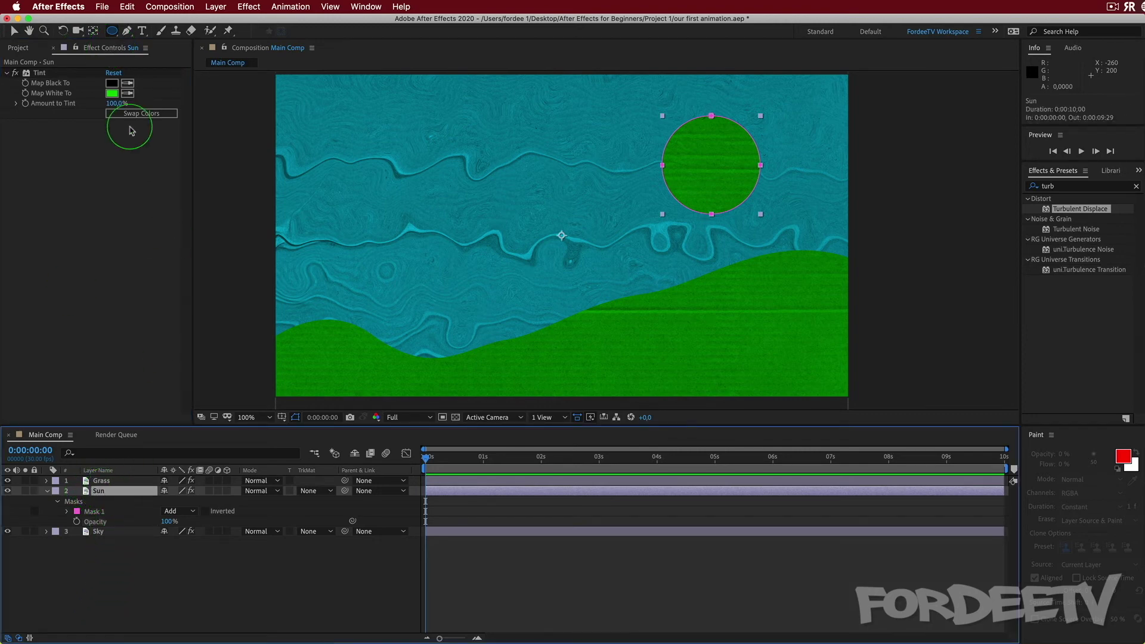
{"action": "left_click", "coordinate": [112, 93]}
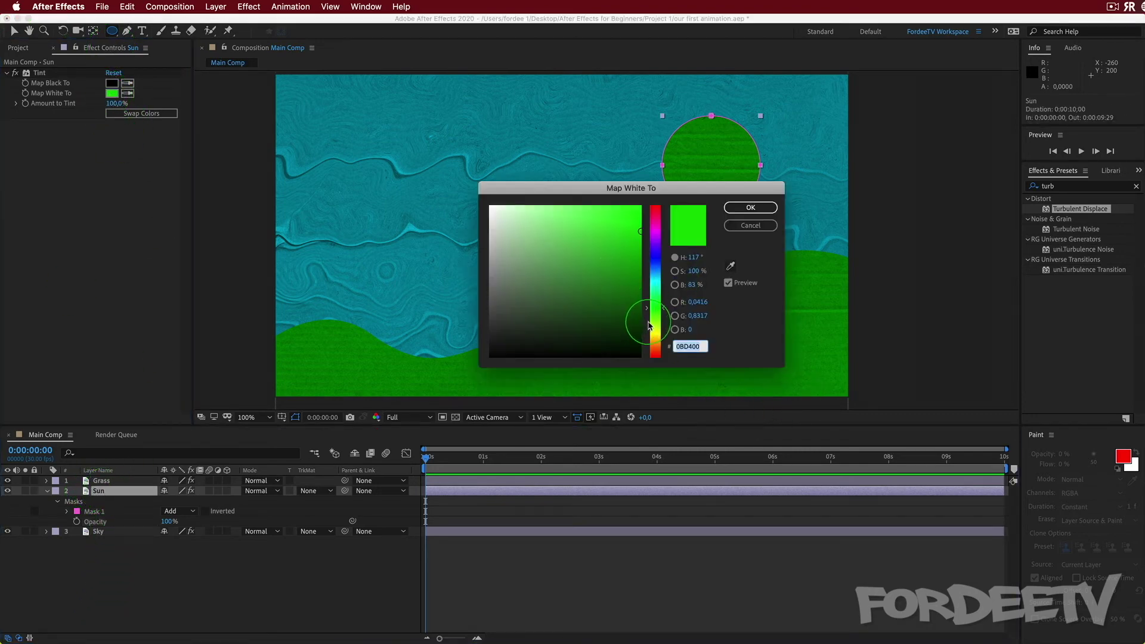
{"action": "left_click", "coordinate": [656, 334]}
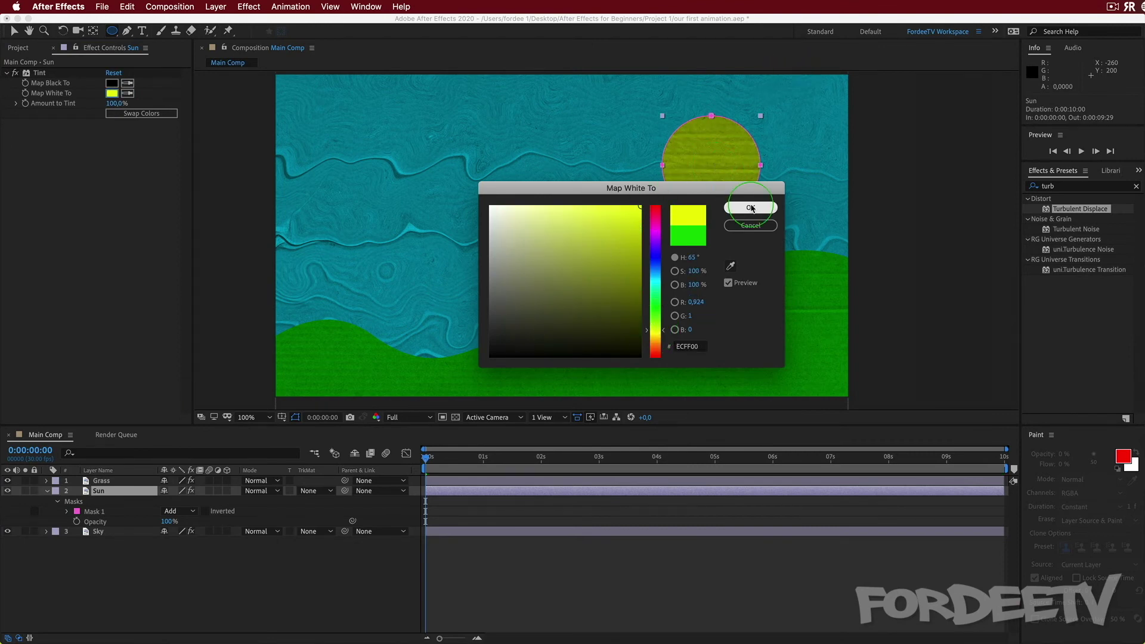
{"action": "left_click", "coordinate": [750, 207]}
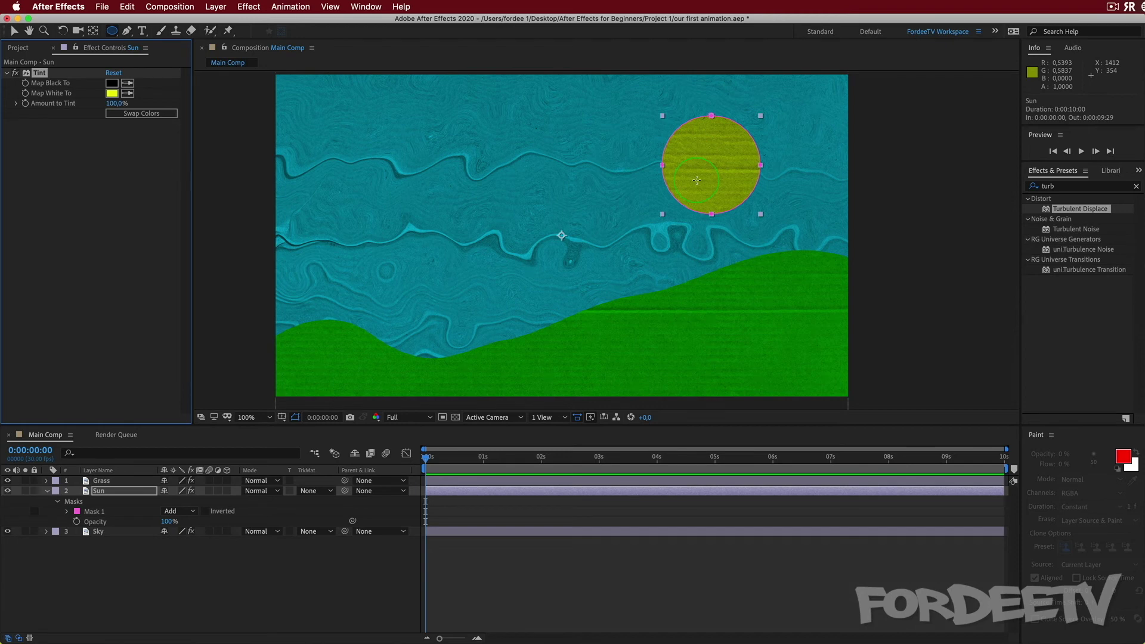
Step: Search the effects for glow and apply the Stylize Glow effect to the Sun layer
{"action": "left_click", "coordinate": [1058, 185]}
{"action": "key", "text": "BackSpace"}
{"action": "key", "text": "BackSpace"}
{"action": "key", "text": "BackSpace"}
{"action": "key", "text": "BackSpace"}
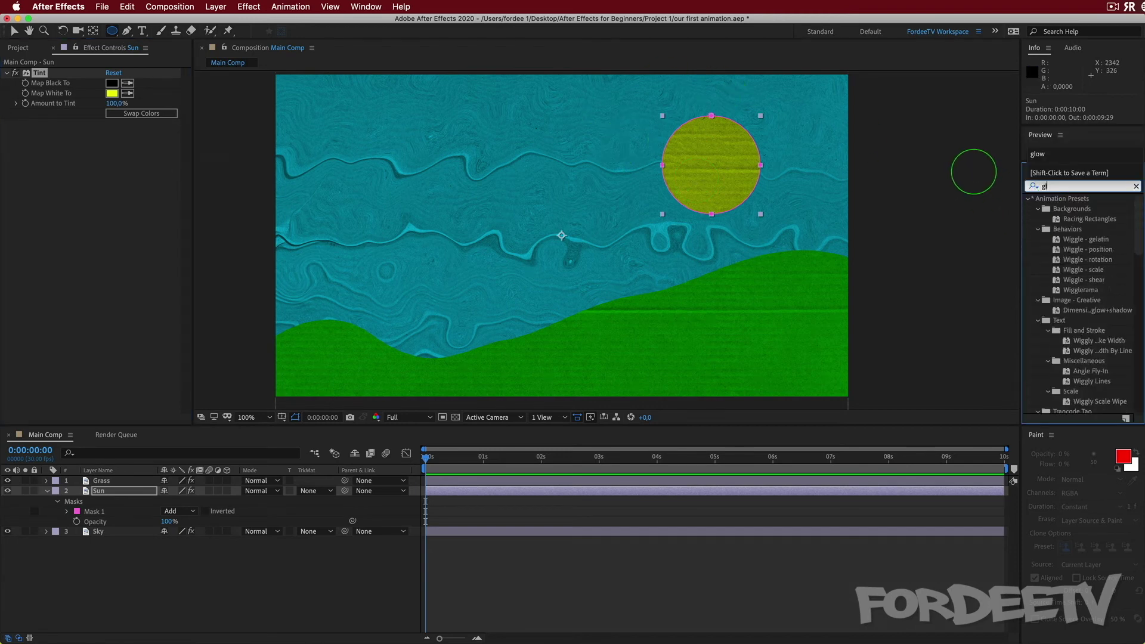
{"action": "type", "text": "glow"}
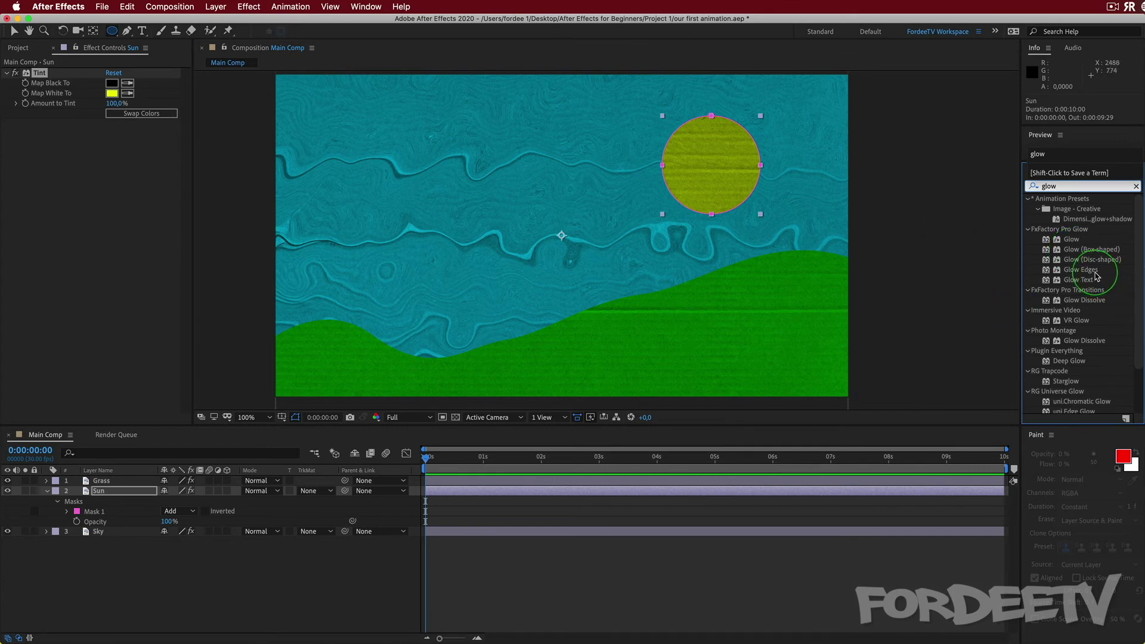
{"action": "scroll", "coordinate": [1109, 281], "scroll_direction": "down", "scroll_amount": 3}
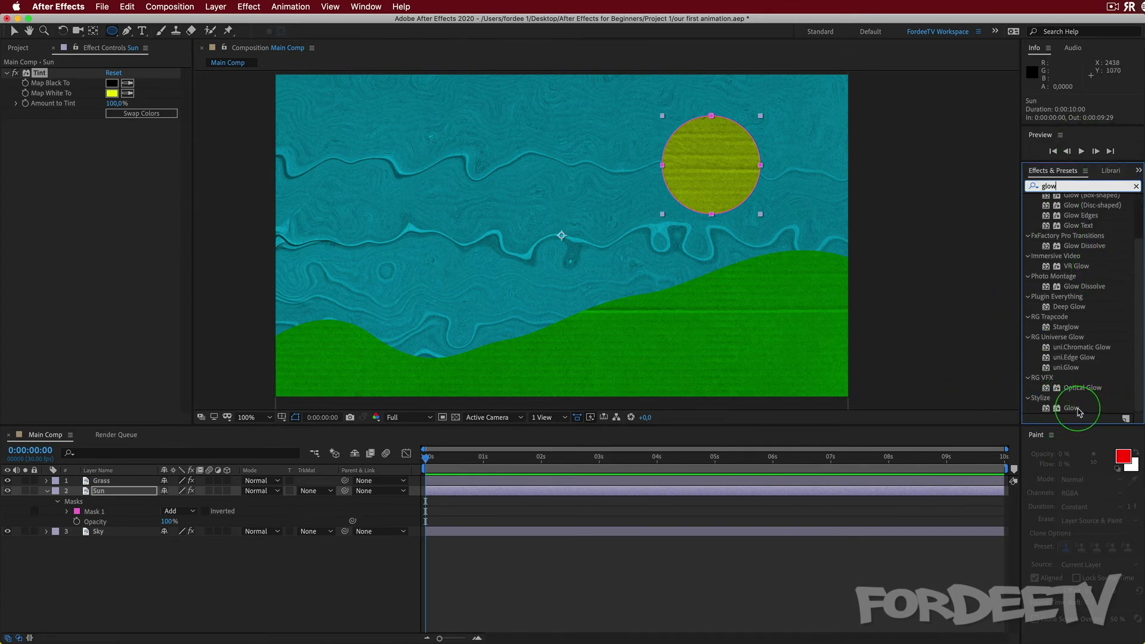
{"action": "left_click_drag", "start_coordinate": [1074, 408], "coordinate": [101, 491]}
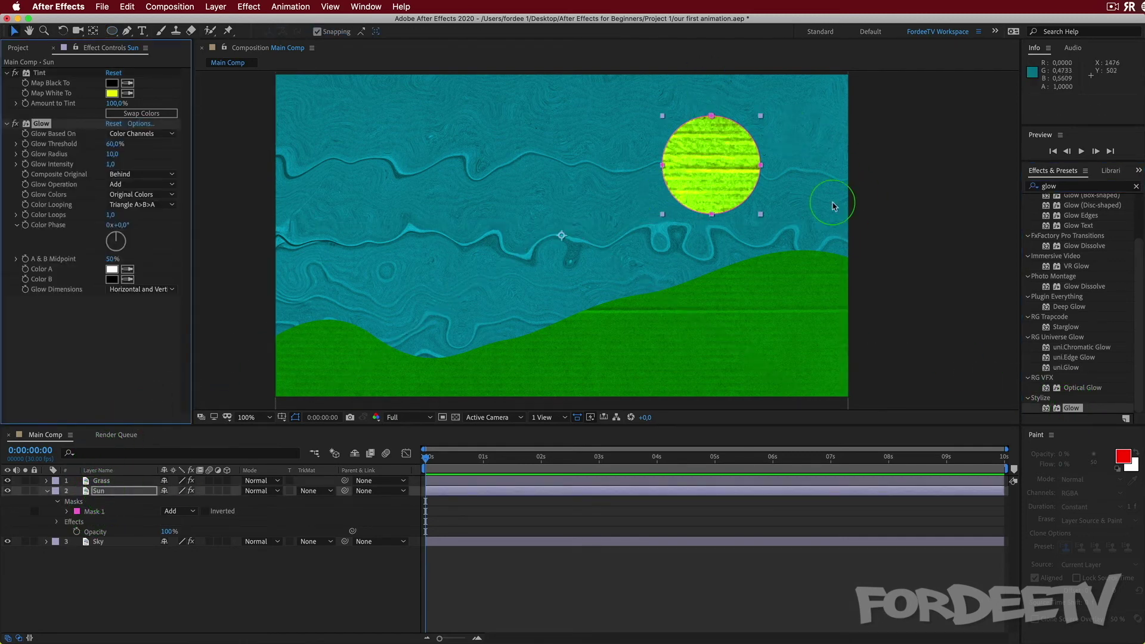
Step: Set the Sun's Glow Intensity to 5, Glow Radius to 20 and Glow Threshold to 30%
{"action": "left_click", "coordinate": [111, 164]}
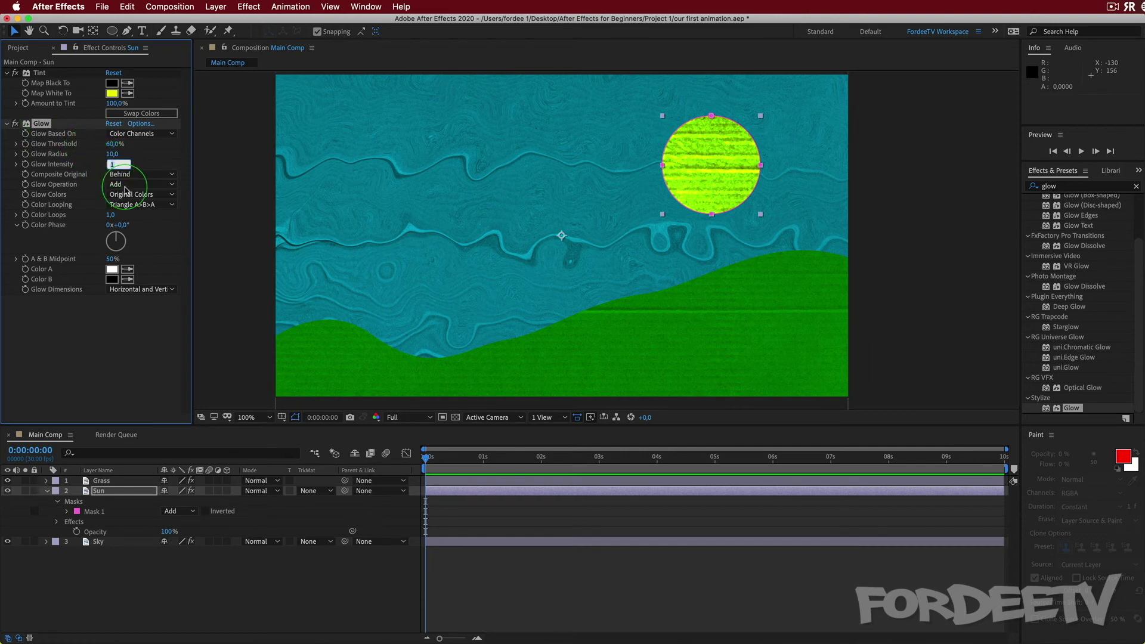
{"action": "type", "text": "5"}
{"action": "key", "text": "Return"}
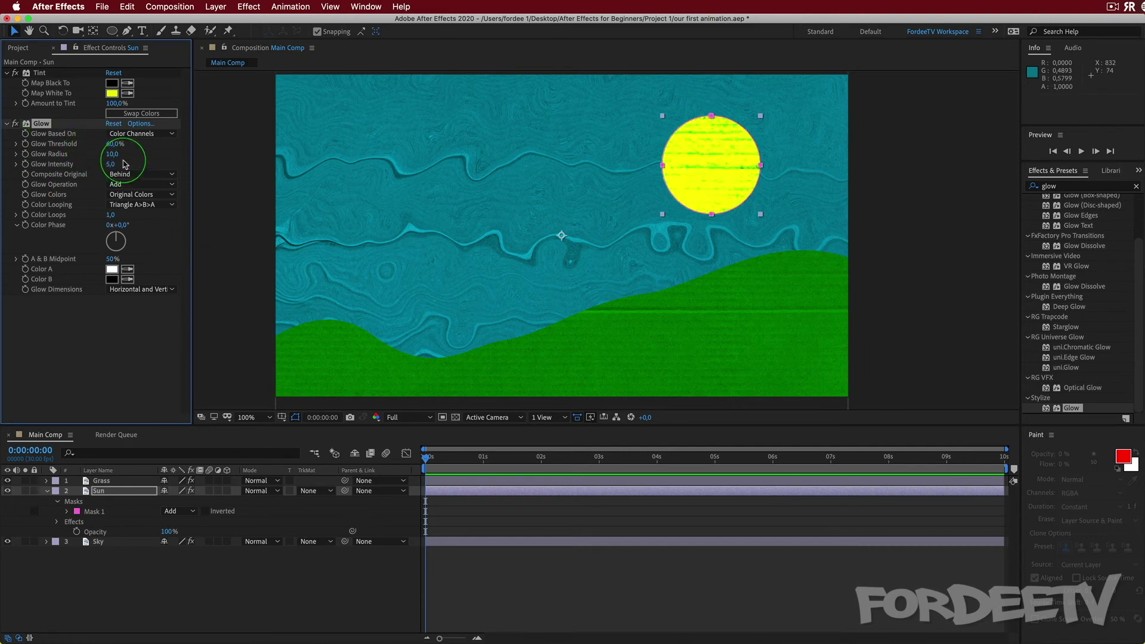
{"action": "left_click_drag", "start_coordinate": [108, 156], "coordinate": [77, 148]}
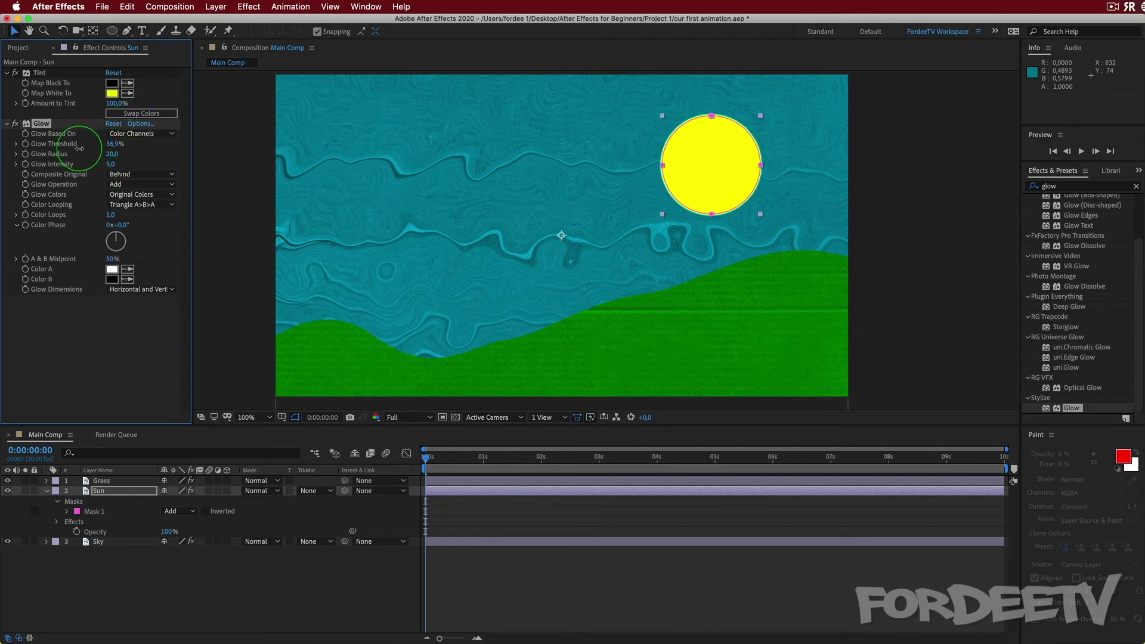
{"action": "key", "text": "Return"}
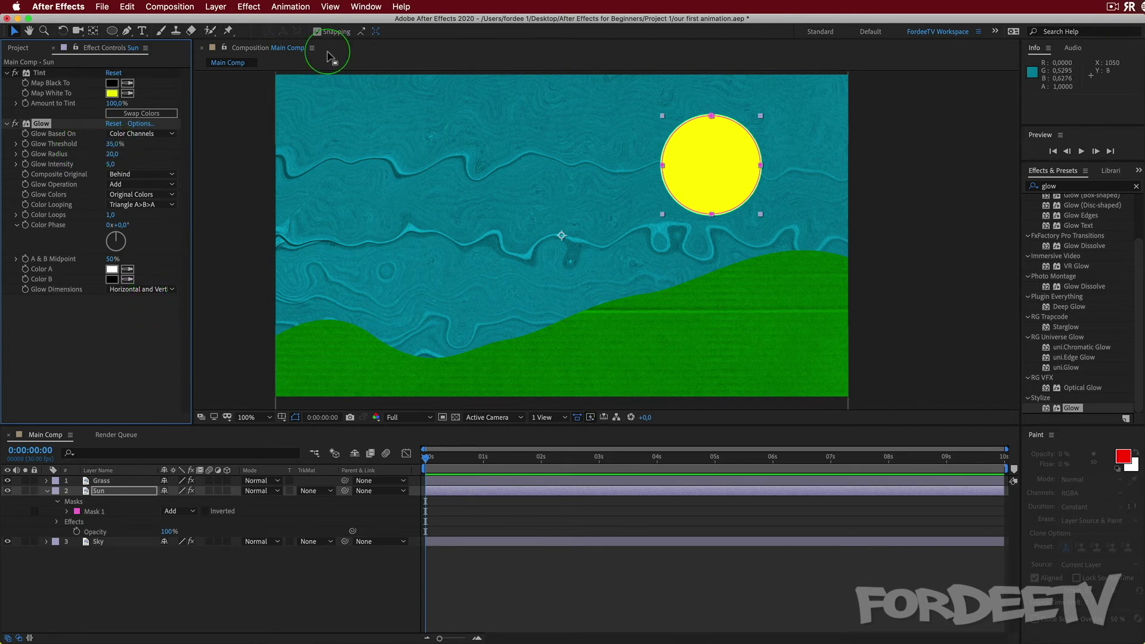
{"action": "type", "text": "3"}
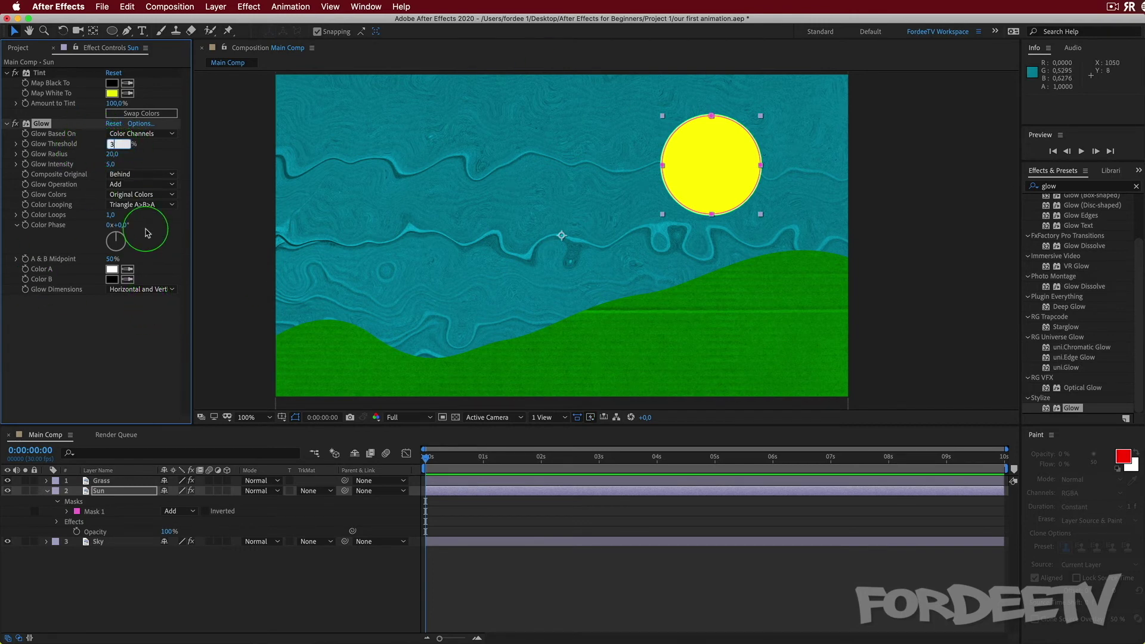
{"action": "type", "text": "0"}
{"action": "key", "text": "Return"}
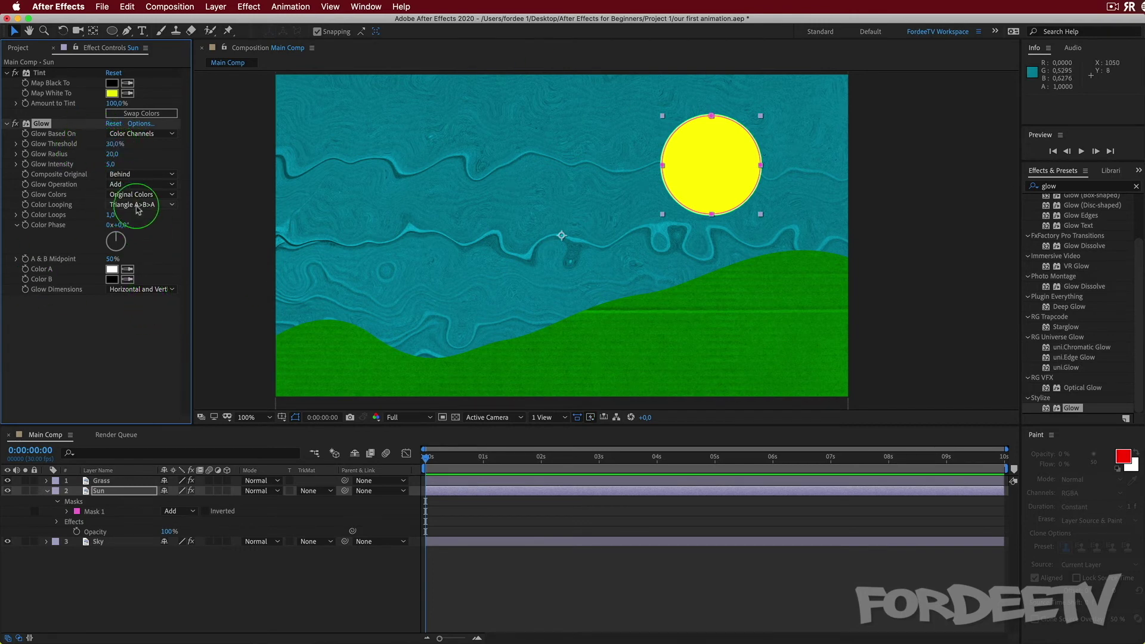
Step: Raise the Sun's Glow Intensity to 10 and its Glow Radius to 40
{"action": "left_click", "coordinate": [110, 164]}
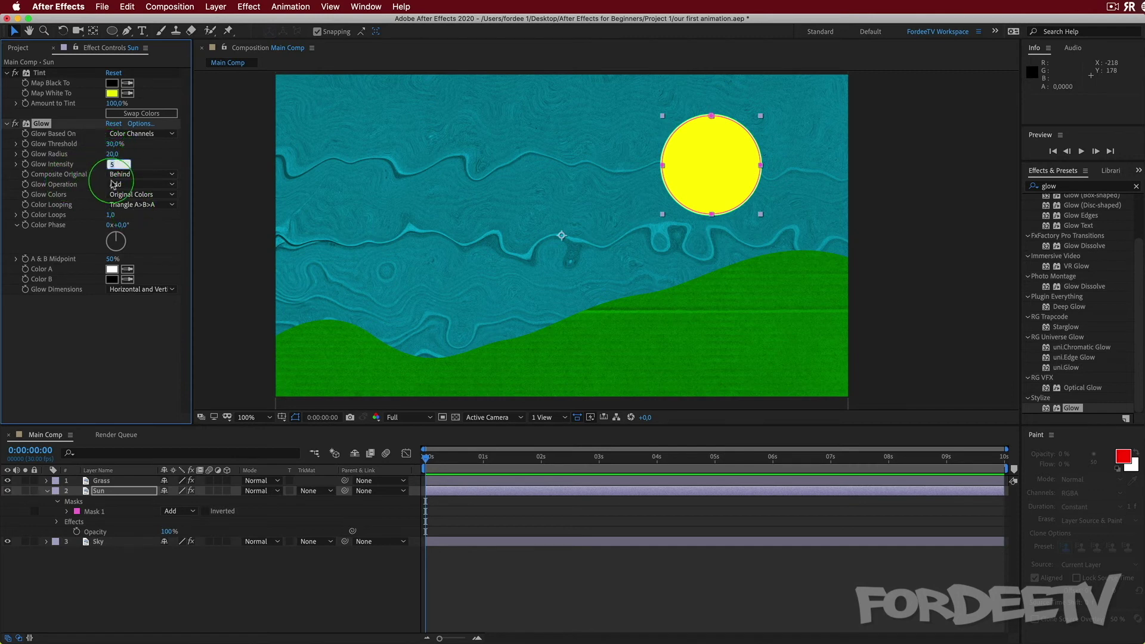
{"action": "type", "text": "10"}
{"action": "left_click", "coordinate": [113, 154]}
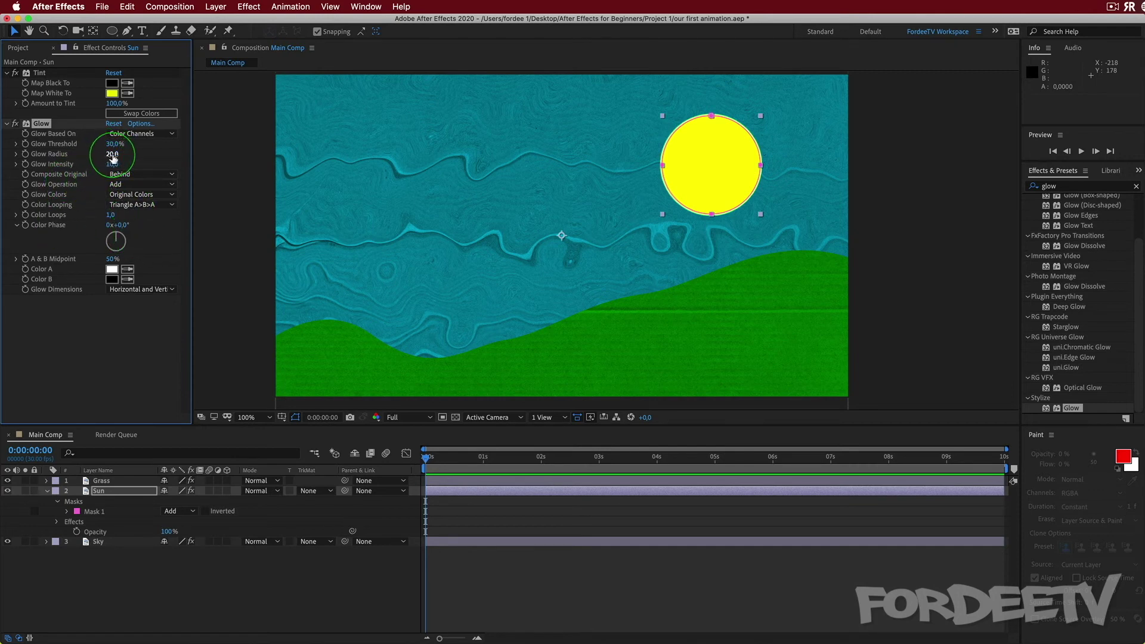
{"action": "type", "text": "40"}
{"action": "key", "text": "Return"}
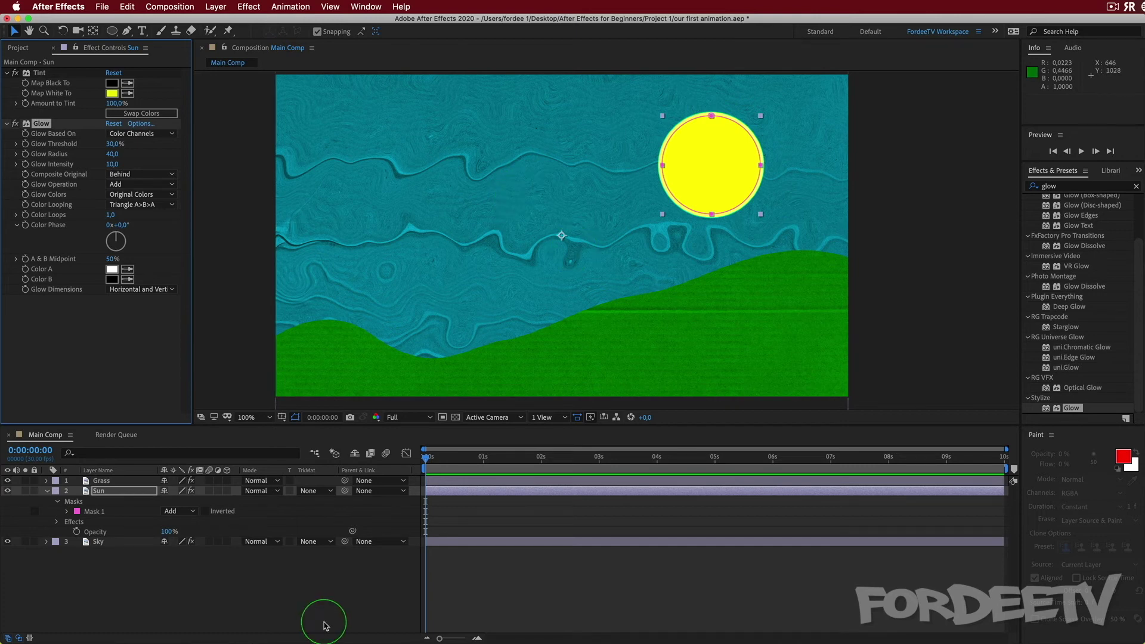
Step: Show only the Sun layer's Position property and move the sun below the frame to about 284, 1516
{"action": "left_click", "coordinate": [423, 464]}
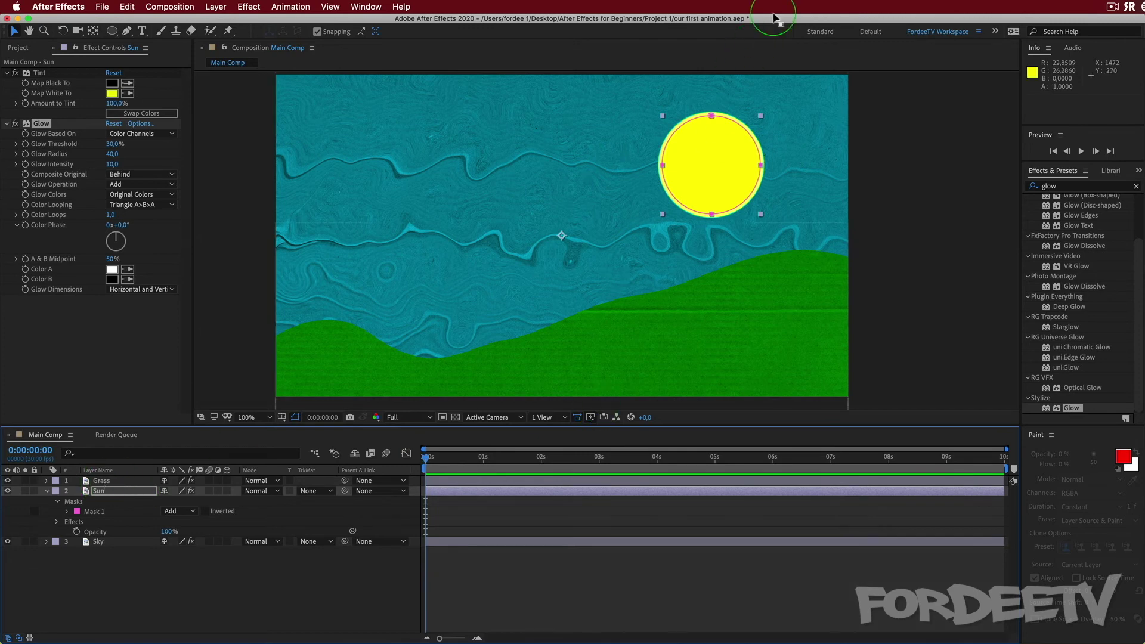
{"action": "left_click", "coordinate": [108, 491]}
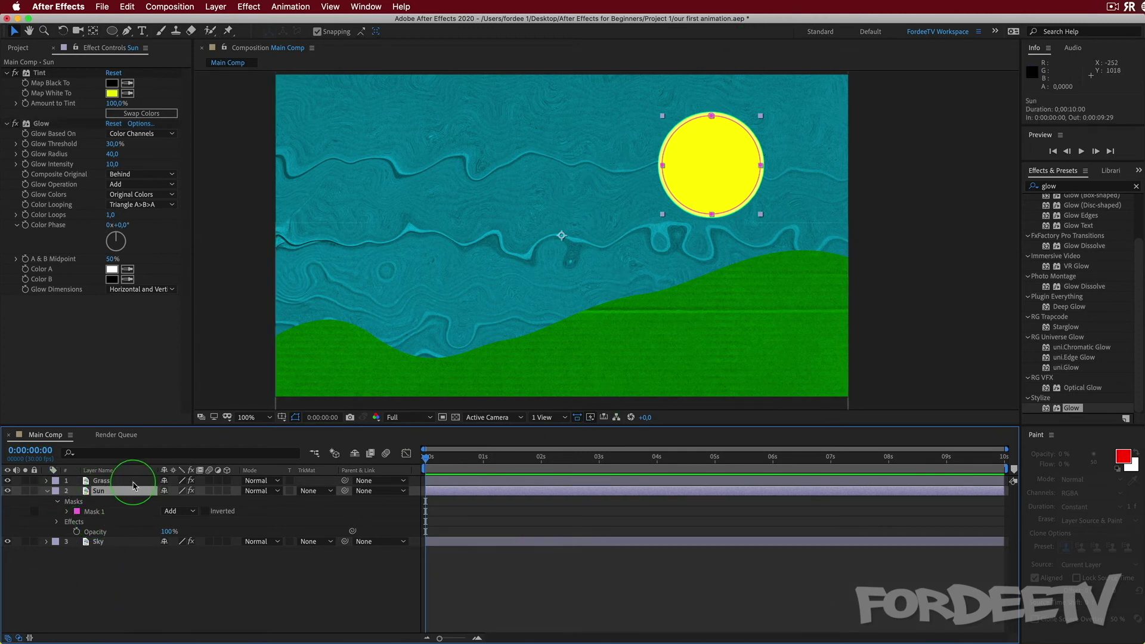
{"action": "key", "text": "p"}
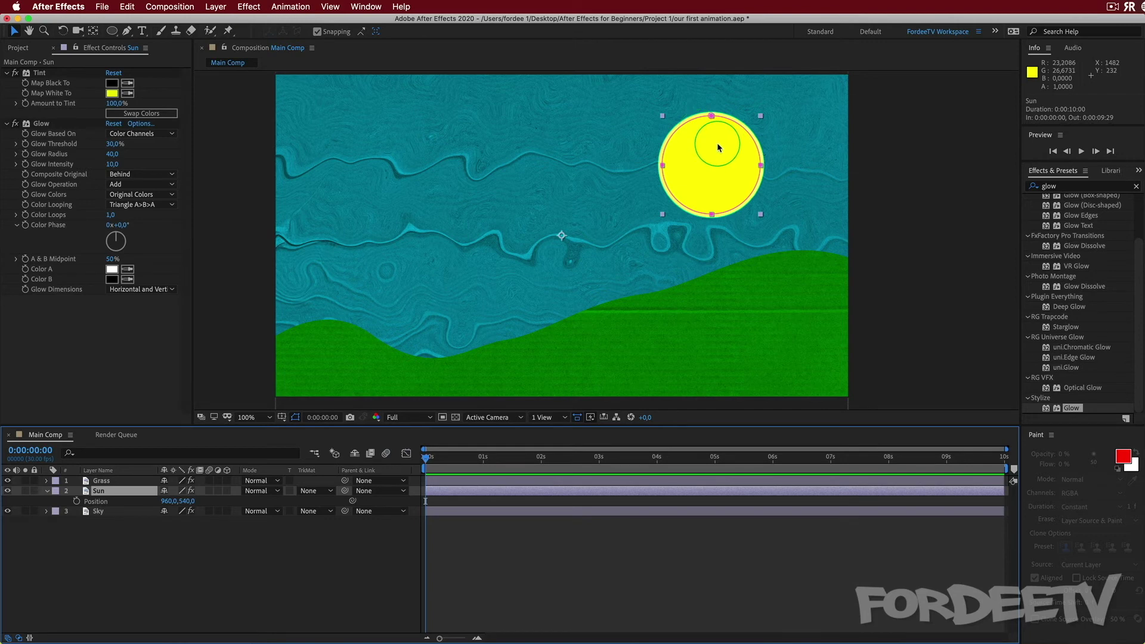
{"action": "key", "text": "space"}
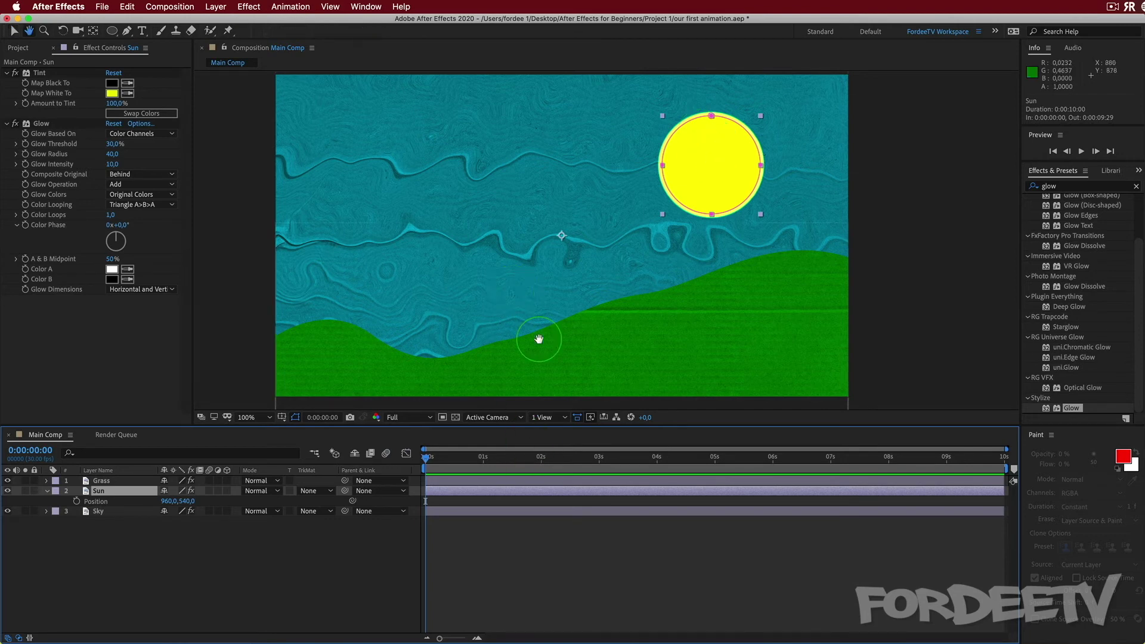
{"action": "left_click_drag", "start_coordinate": [539, 334], "coordinate": [571, 231]}
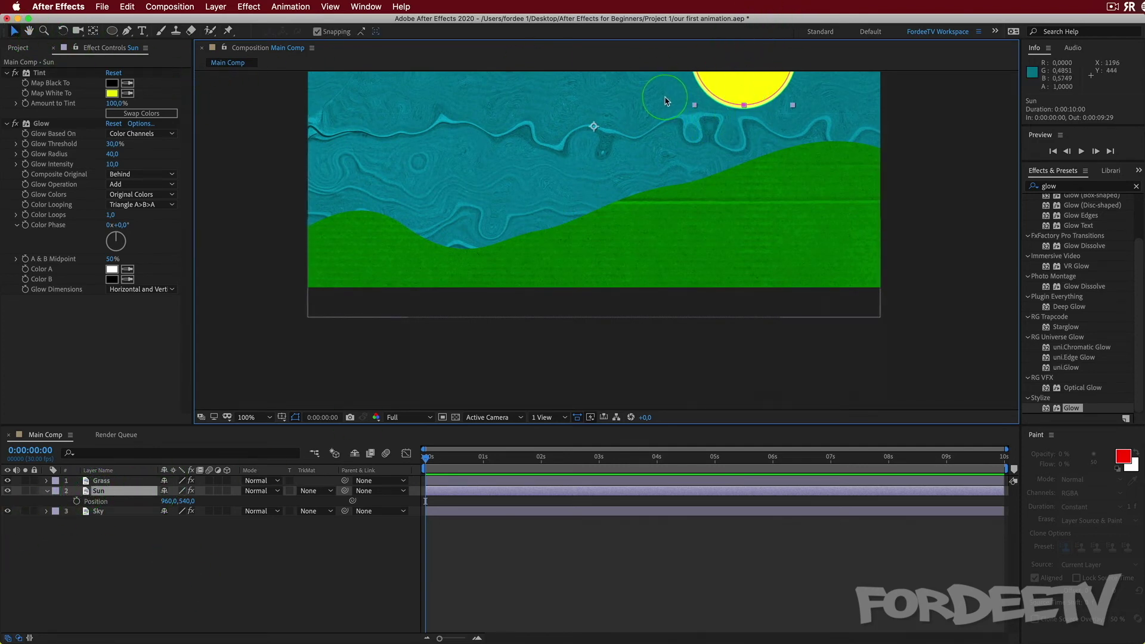
{"action": "left_click_drag", "start_coordinate": [742, 87], "coordinate": [541, 380]}
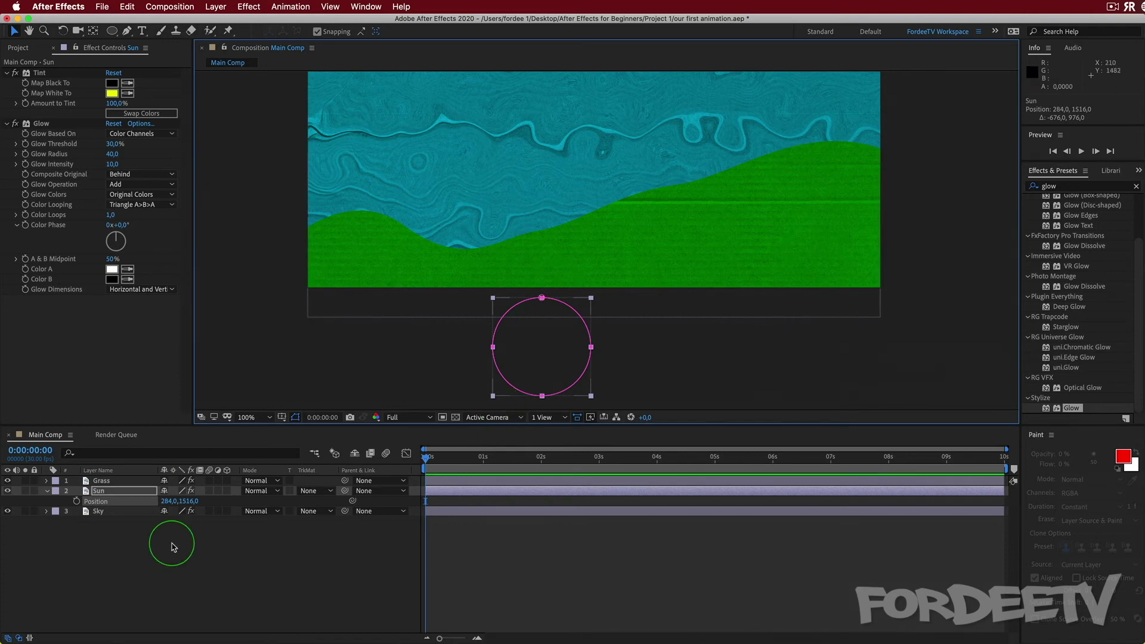
Step: Enable Position keyframing on the Sun layer at 0:00:00:00, with the composition viewed at 50%
{"action": "left_click", "coordinate": [267, 419]}
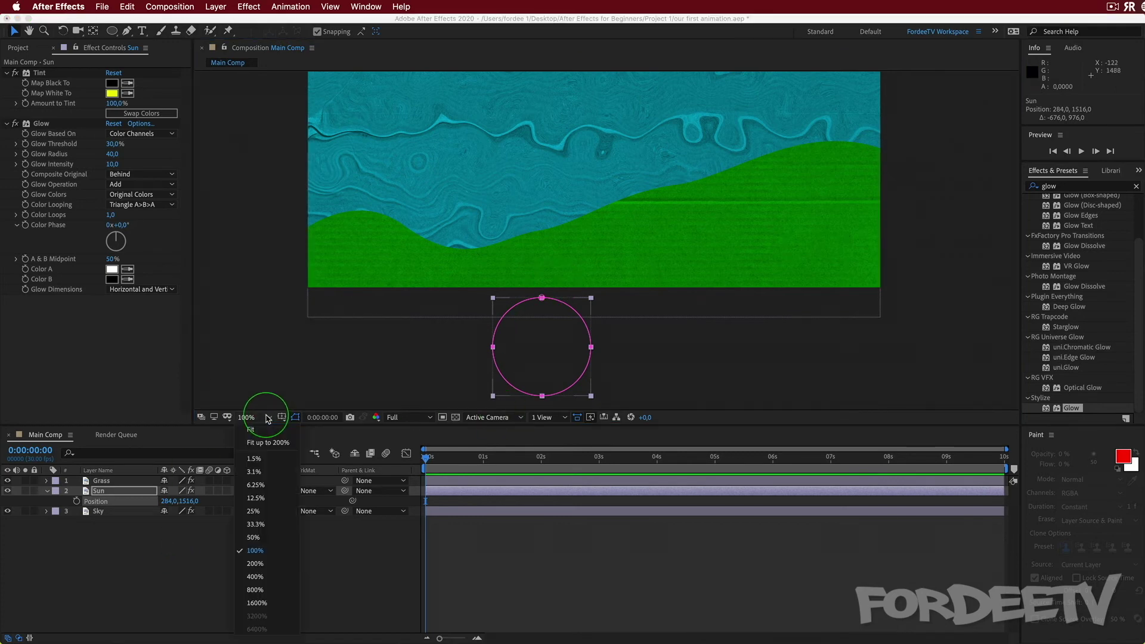
{"action": "left_click", "coordinate": [251, 540]}
{"action": "left_click", "coordinate": [266, 419]}
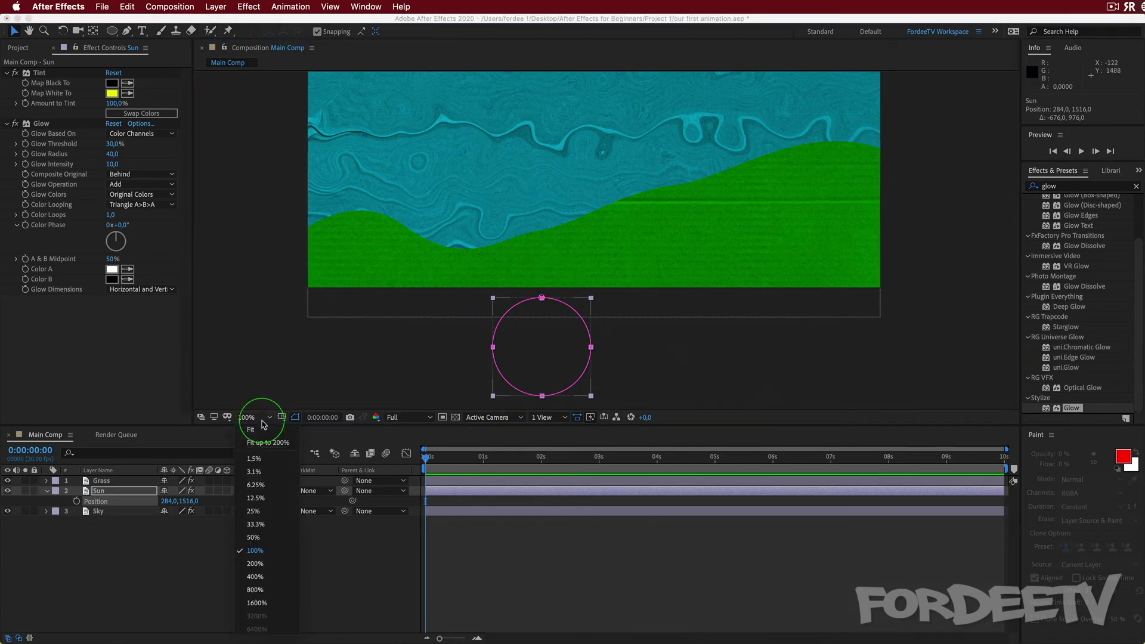
{"action": "left_click", "coordinate": [248, 530]}
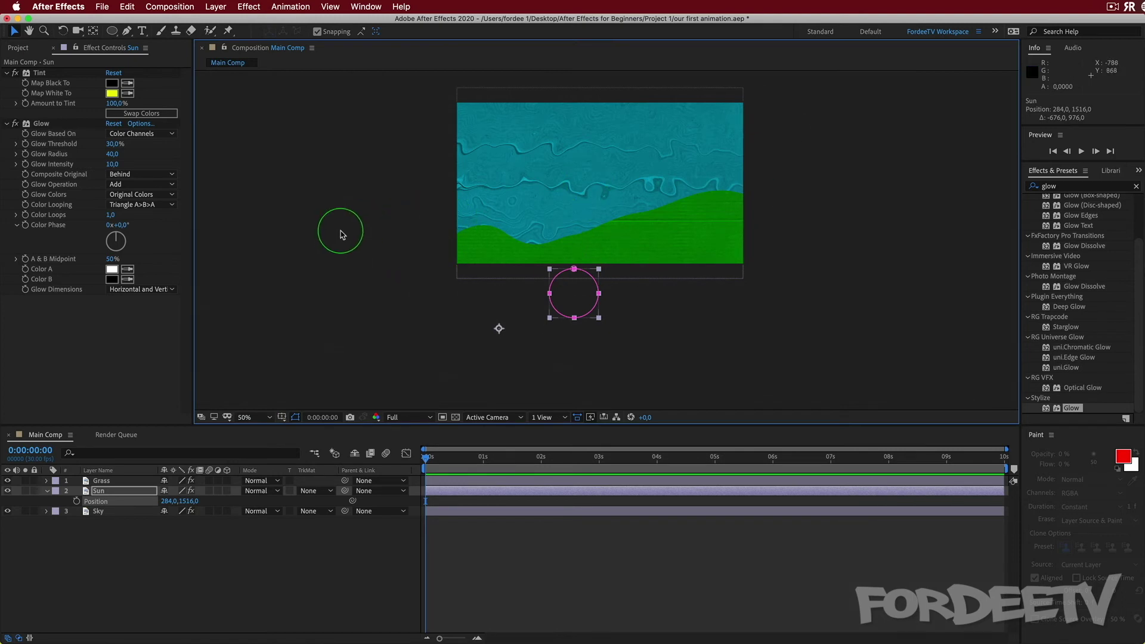
{"action": "key", "text": "h"}
{"action": "left_click_drag", "start_coordinate": [381, 191], "coordinate": [350, 260]}
{"action": "key", "text": "v"}
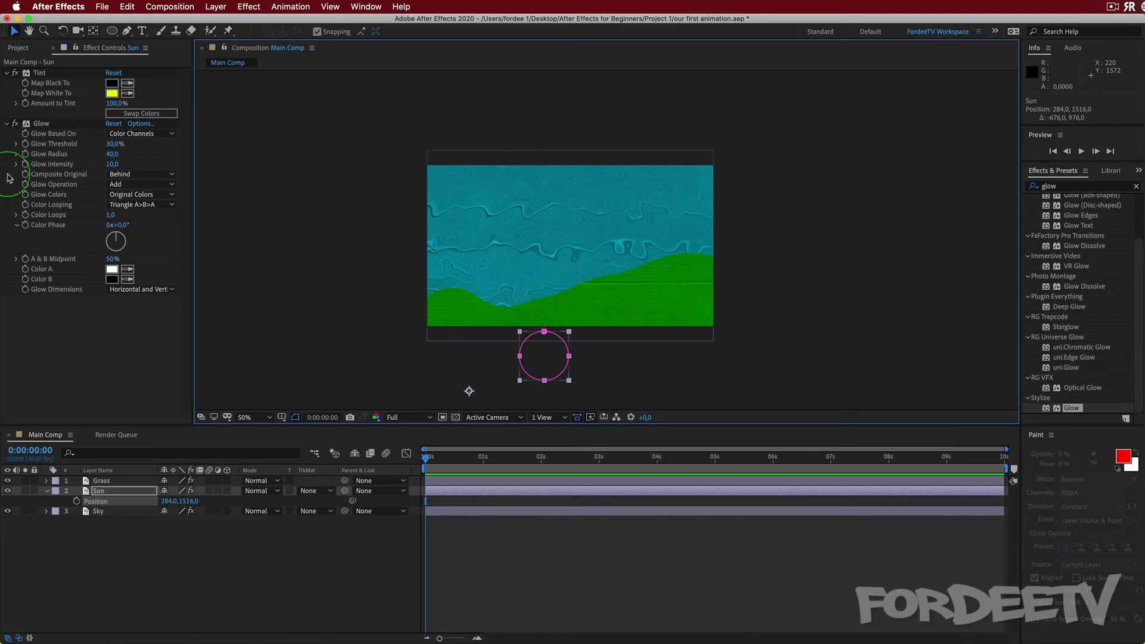
{"action": "left_click", "coordinate": [77, 501]}
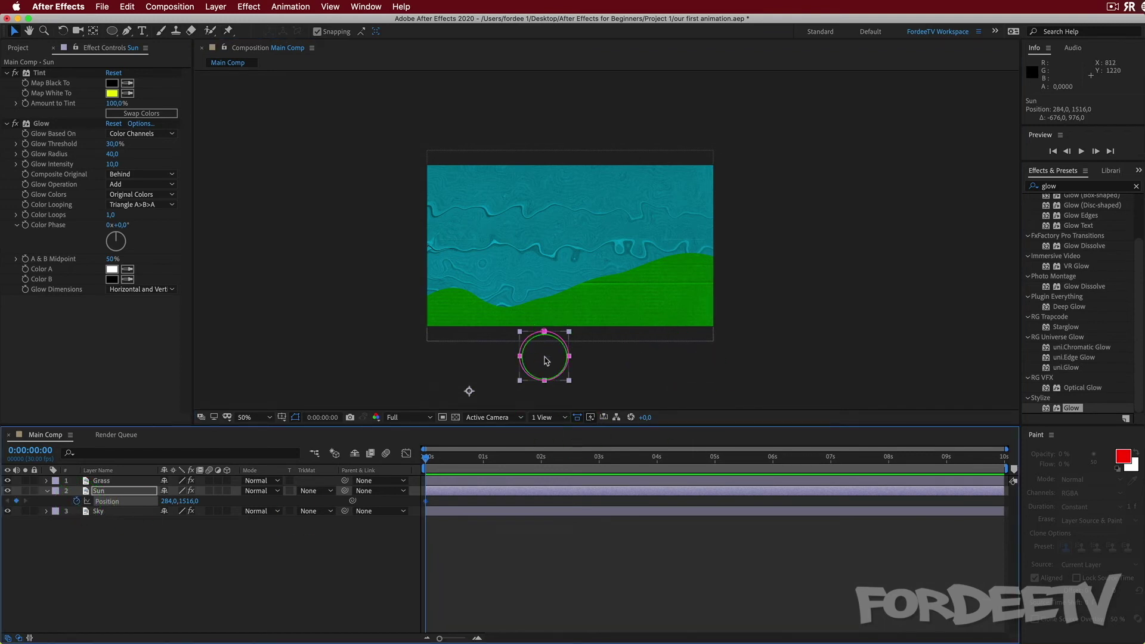
Step: At 0:00:09:29, move the sun into the sky above the hill to about 976, 488 to keyframe its end position
{"action": "left_click_drag", "start_coordinate": [427, 465], "coordinate": [942, 459]}
{"action": "left_click_drag", "start_coordinate": [1068, 480], "coordinate": [1071, 478]}
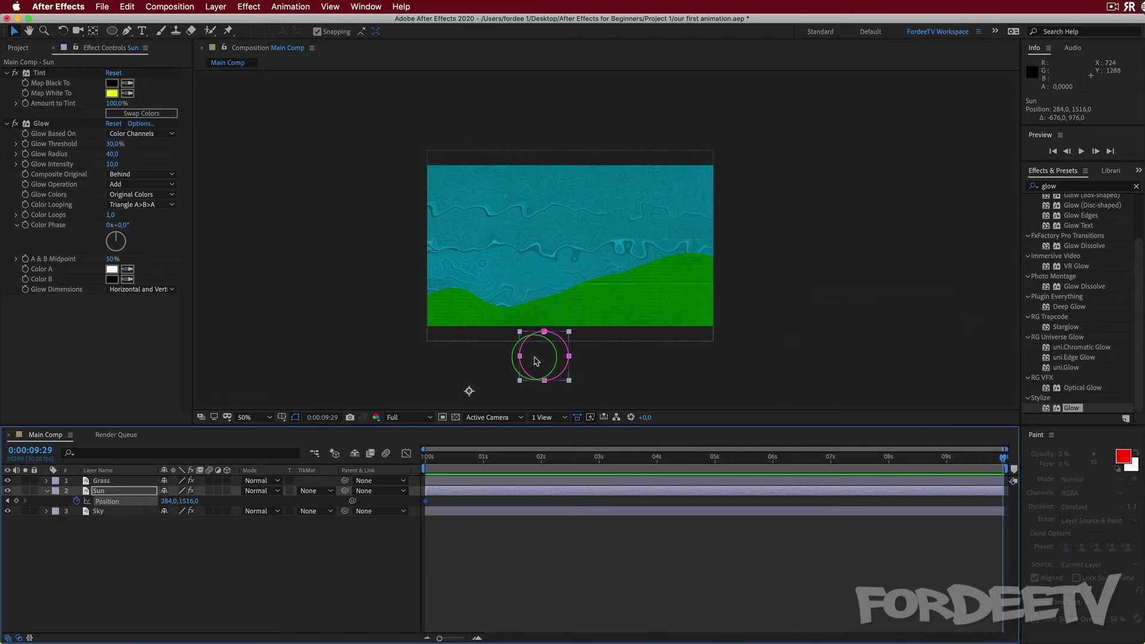
{"action": "left_click_drag", "start_coordinate": [536, 358], "coordinate": [639, 207]}
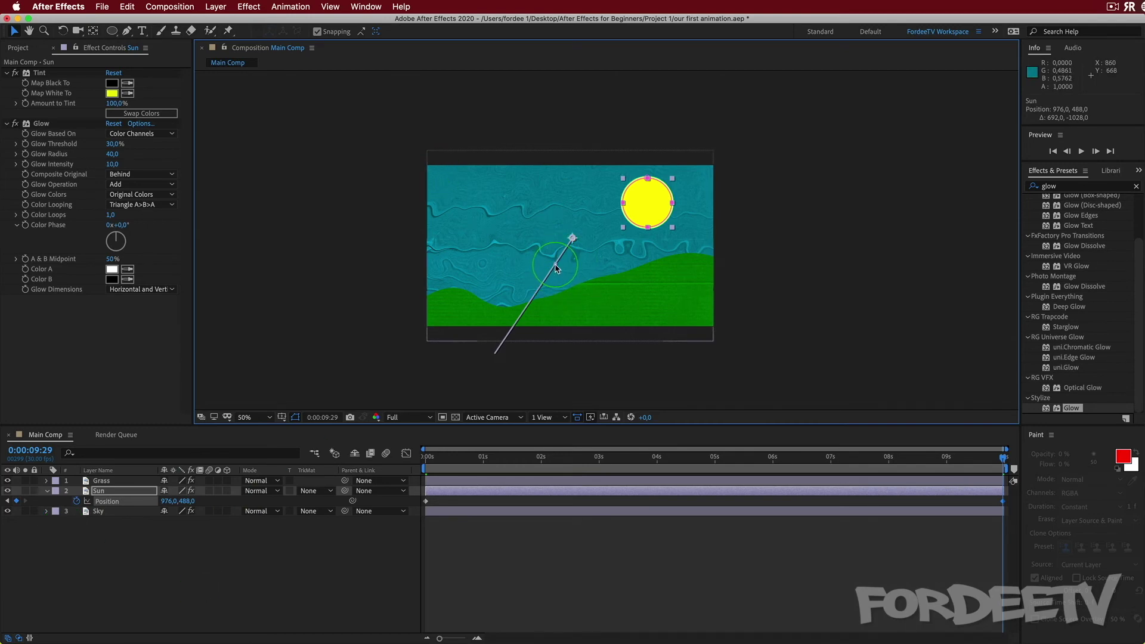
Step: Try curving the end of the Sun's motion path, undo the tangent adjustment and scrub through the straight movement
{"action": "left_click_drag", "start_coordinate": [555, 263], "coordinate": [518, 238]}
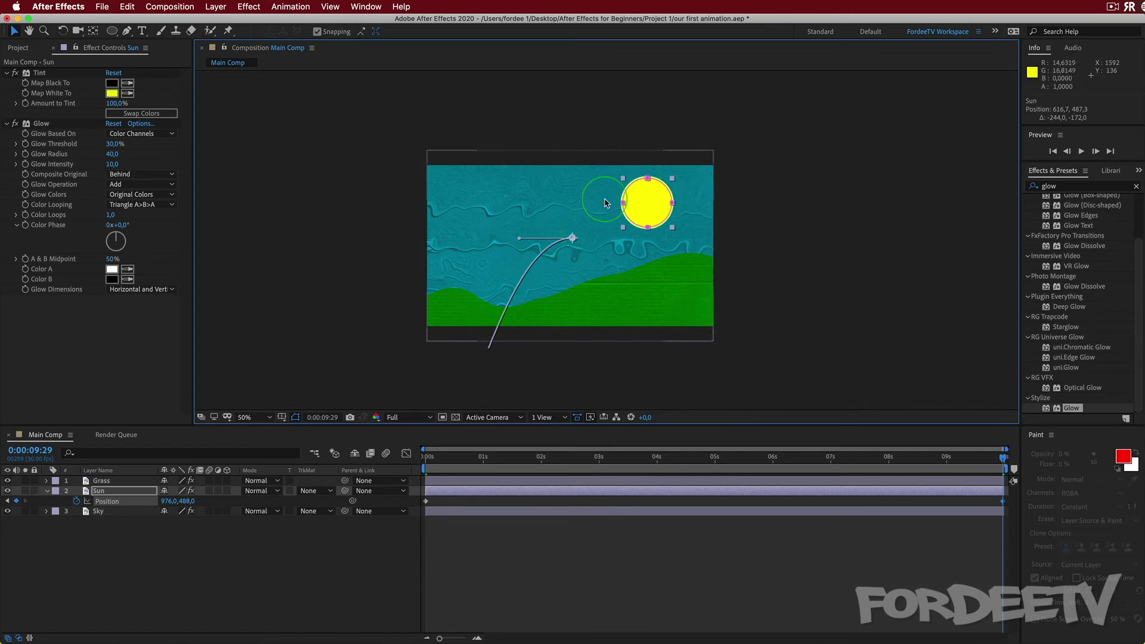
{"action": "key", "text": "super+z"}
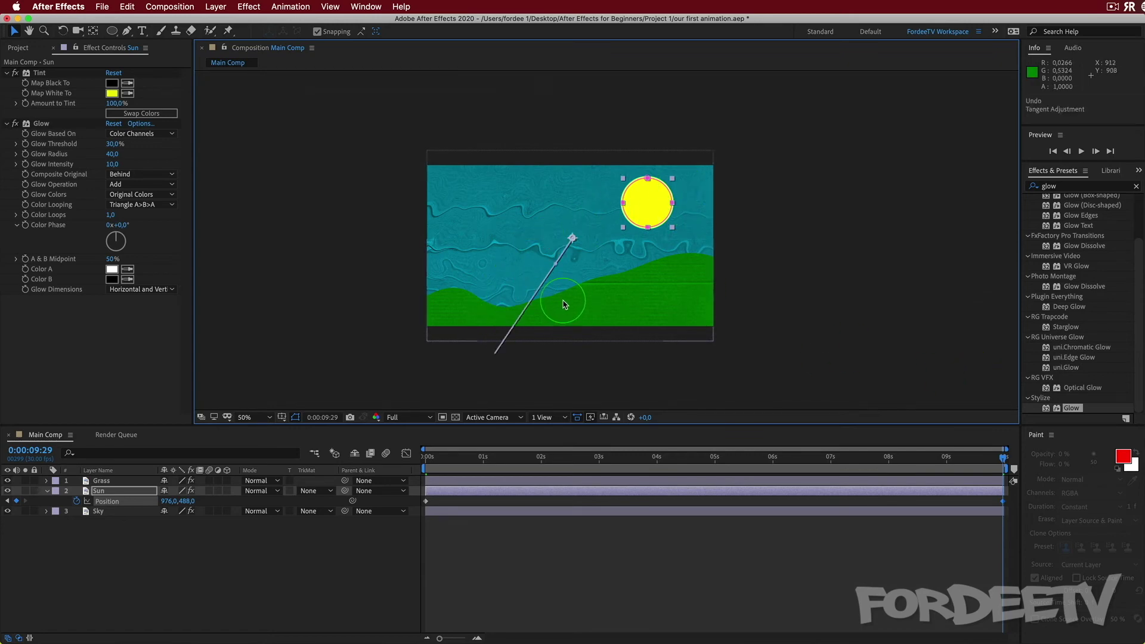
{"action": "left_click_drag", "start_coordinate": [1004, 460], "coordinate": [172, 544]}
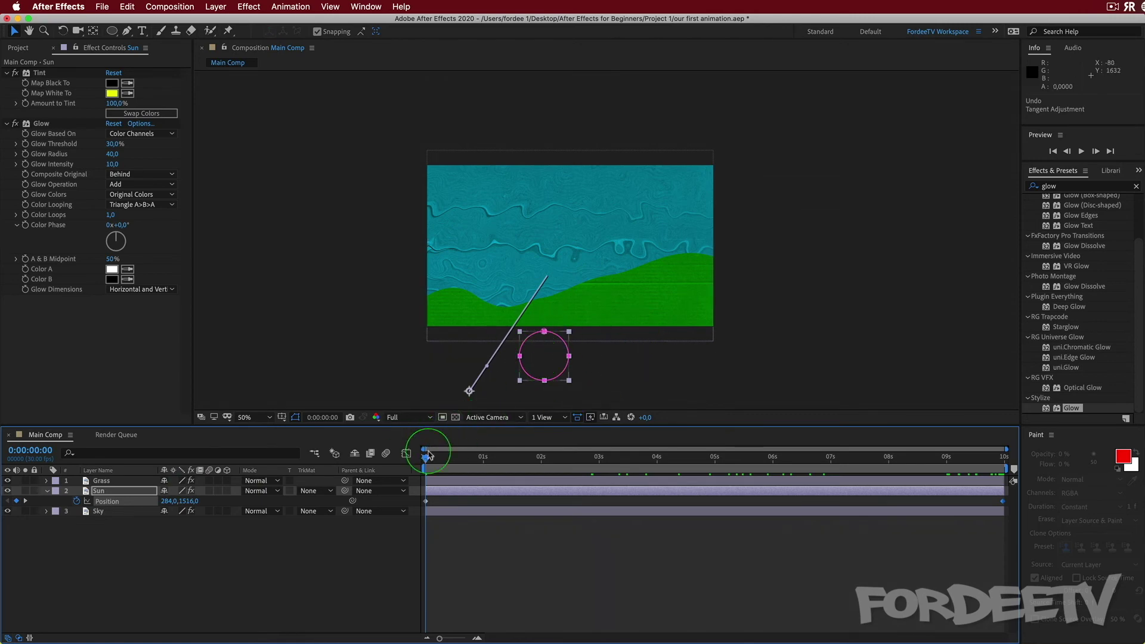
{"action": "left_click_drag", "start_coordinate": [427, 462], "coordinate": [1017, 462]}
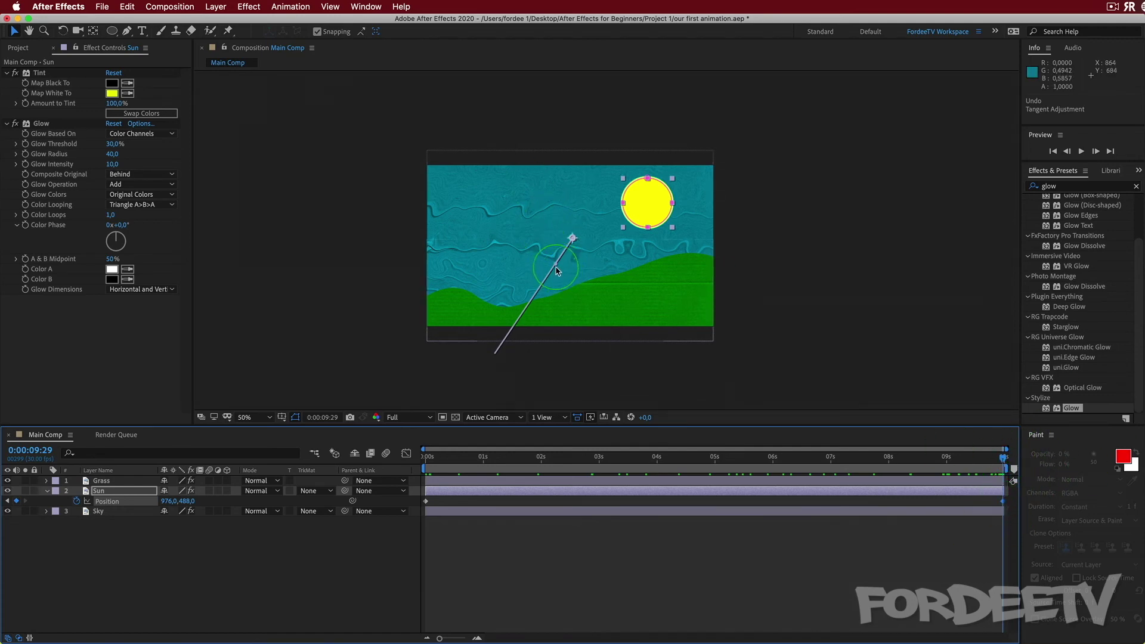
Step: Bend the Sun's motion path into an arc using the tangent handles of its end and start keyframes
{"action": "left_click_drag", "start_coordinate": [557, 269], "coordinate": [524, 240]}
{"action": "left_click_drag", "start_coordinate": [1000, 465], "coordinate": [306, 550]}
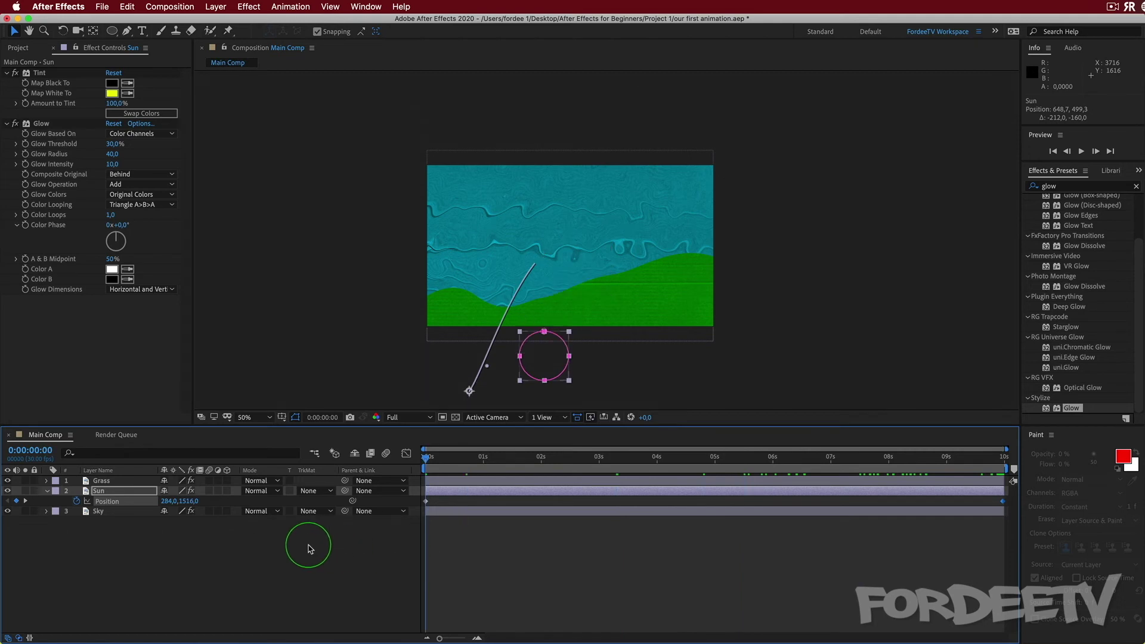
{"action": "left_click_drag", "start_coordinate": [458, 365], "coordinate": [475, 317]}
{"action": "left_click_drag", "start_coordinate": [427, 457], "coordinate": [1143, 469]}
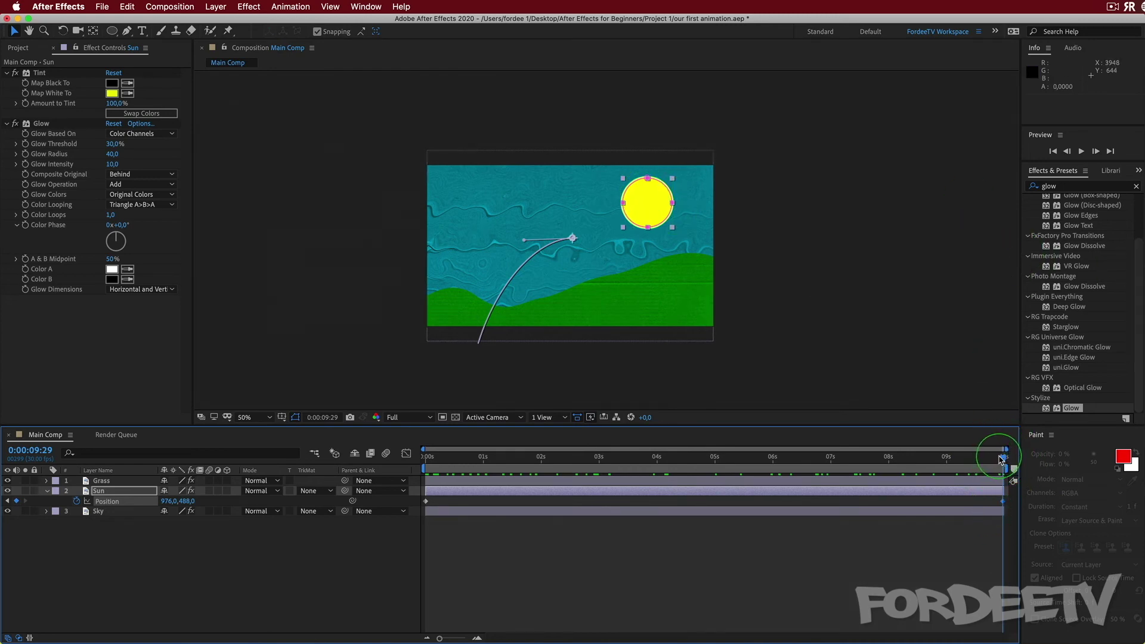
Step: At 0:00:09:10, move the sun across the sky to about 56.9, 453.5 to add a middle Position keyframe
{"action": "left_click_drag", "start_coordinate": [1003, 459], "coordinate": [967, 460]}
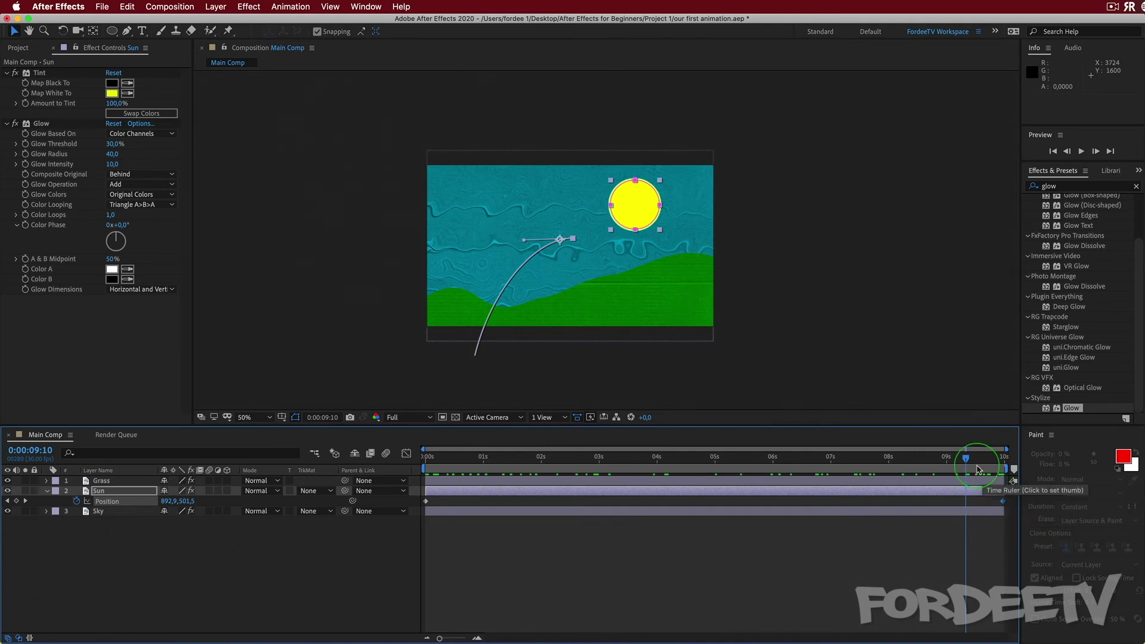
{"action": "left_click_drag", "start_coordinate": [630, 207], "coordinate": [506, 202]}
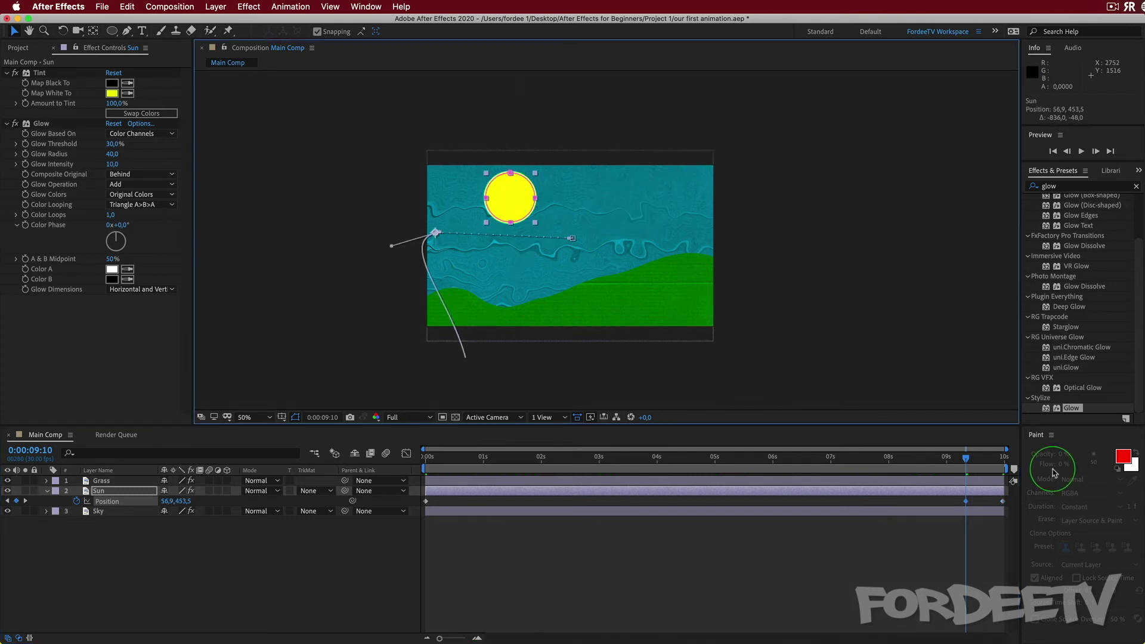
{"action": "mouse_move", "coordinate": [969, 457]}
{"action": "left_mouse_down"}
{"action": "mouse_move", "coordinate": [1059, 470]}
{"action": "mouse_move", "coordinate": [969, 468]}
{"action": "left_mouse_up"}
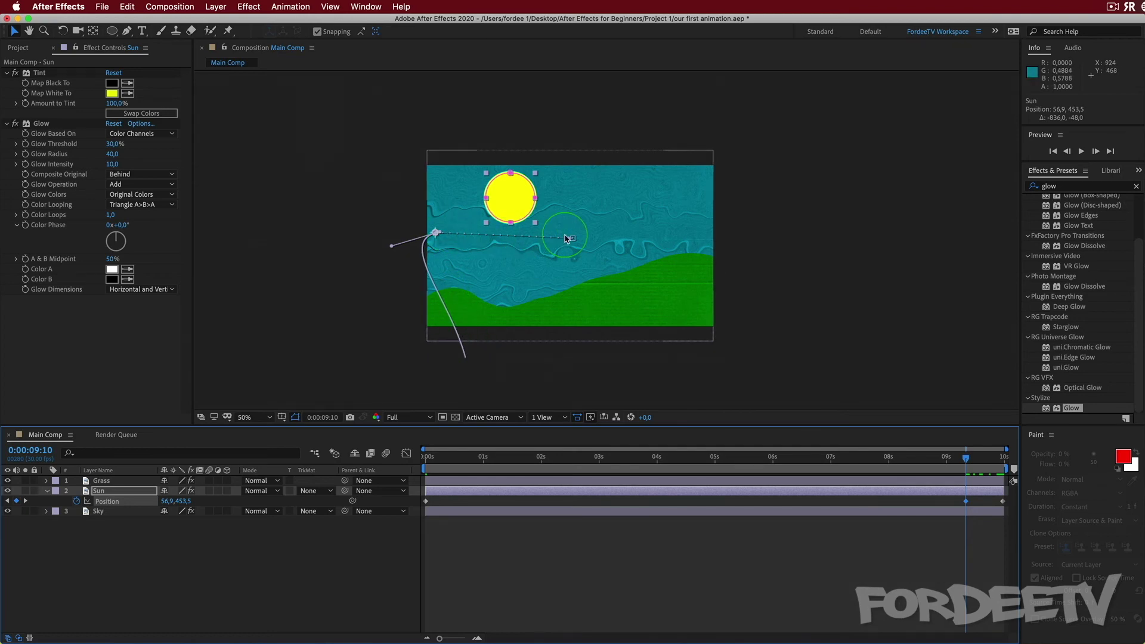
Step: Preview the sun animation from the start at Quarter resolution and scrub to the Position keyframe at 0:00:09:10
{"action": "left_click_drag", "start_coordinate": [967, 464], "coordinate": [248, 456]}
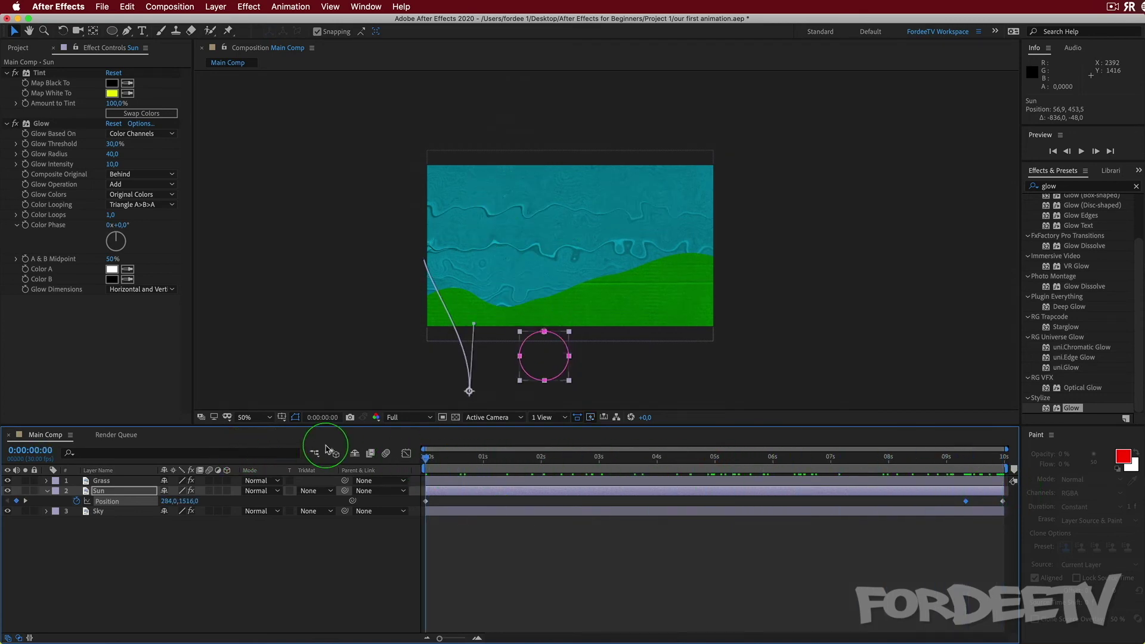
{"action": "left_click", "coordinate": [409, 417]}
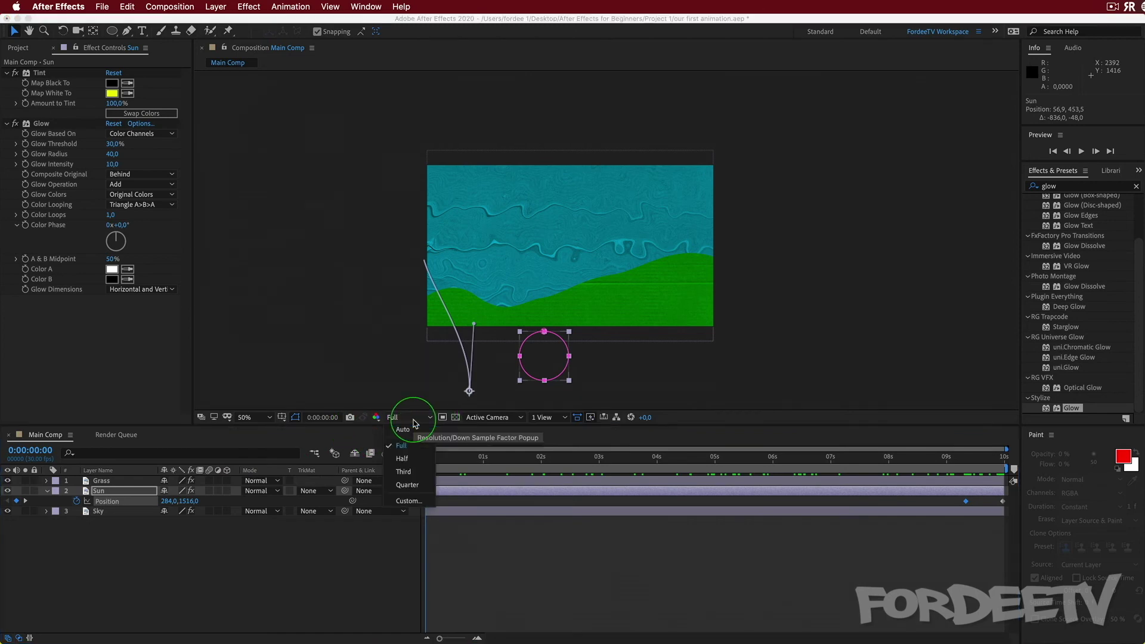
{"action": "left_click", "coordinate": [388, 484]}
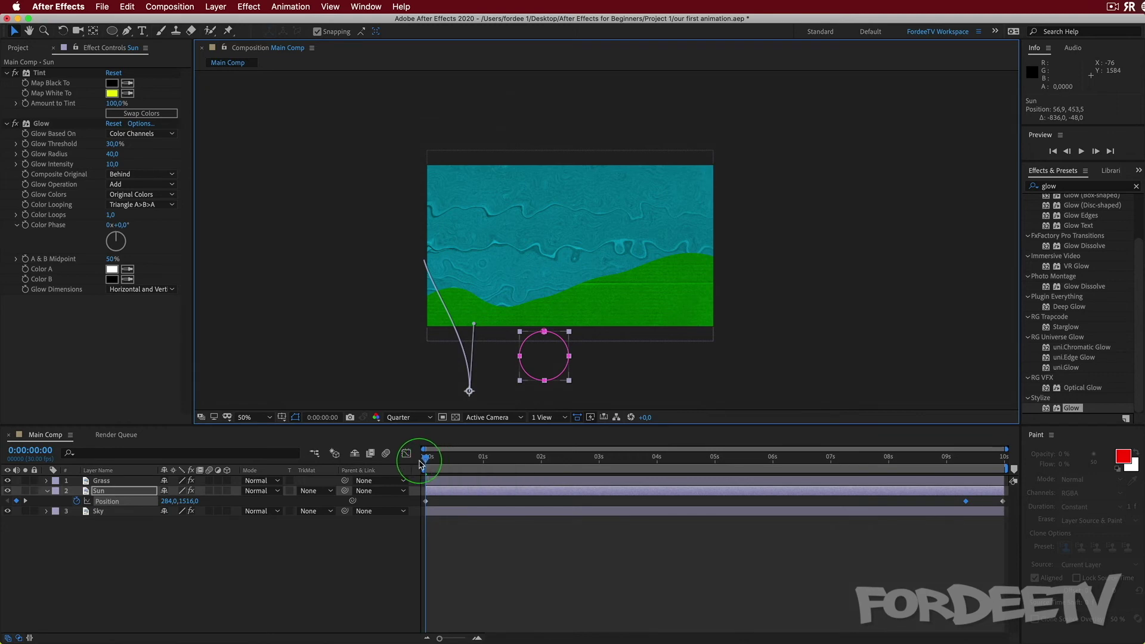
{"action": "key", "text": "space"}
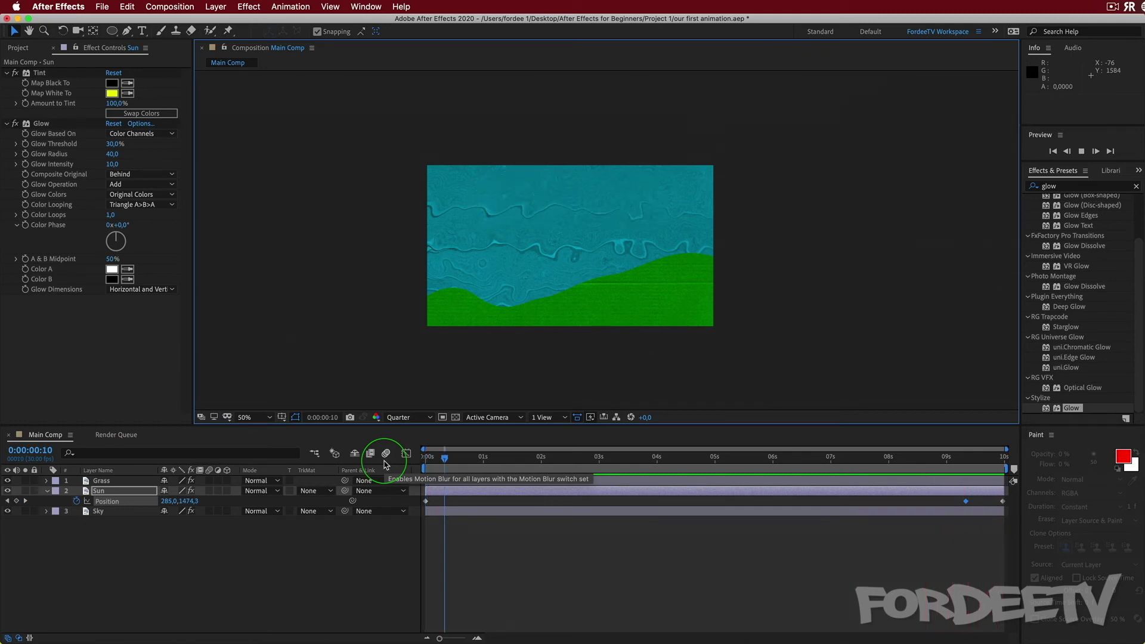
{"action": "key", "text": "space"}
{"action": "left_click_drag", "start_coordinate": [439, 460], "coordinate": [966, 478]}
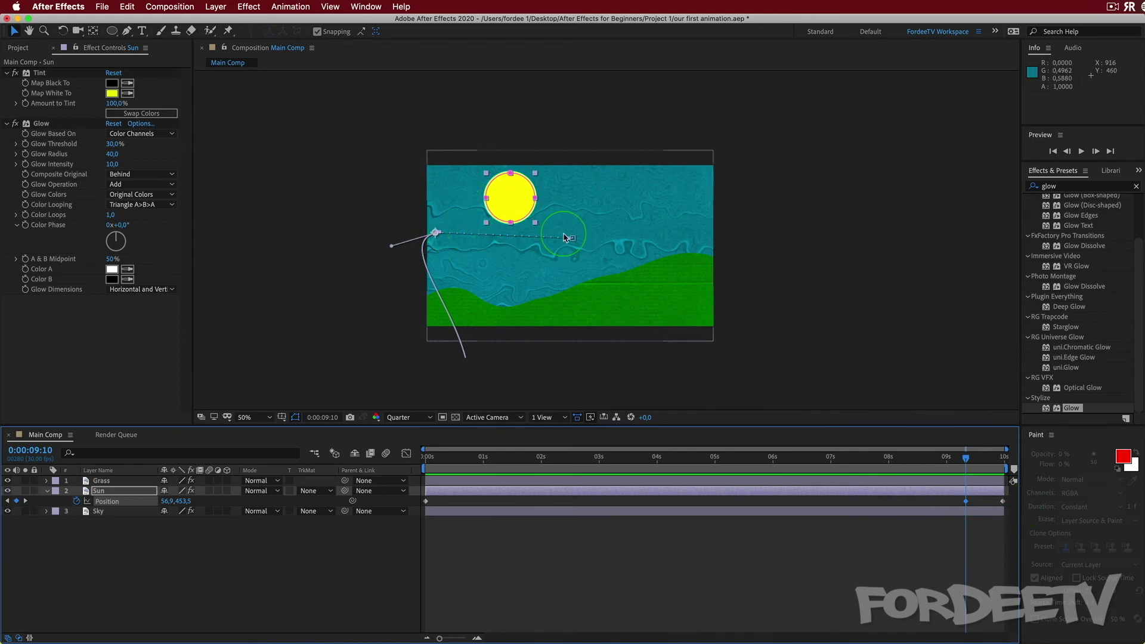
Step: Undo the resolution change and the Sun's middle Position keyframe, returning to 0:00:09:29
{"action": "key", "text": "super+z"}
{"action": "key", "text": "Home"}
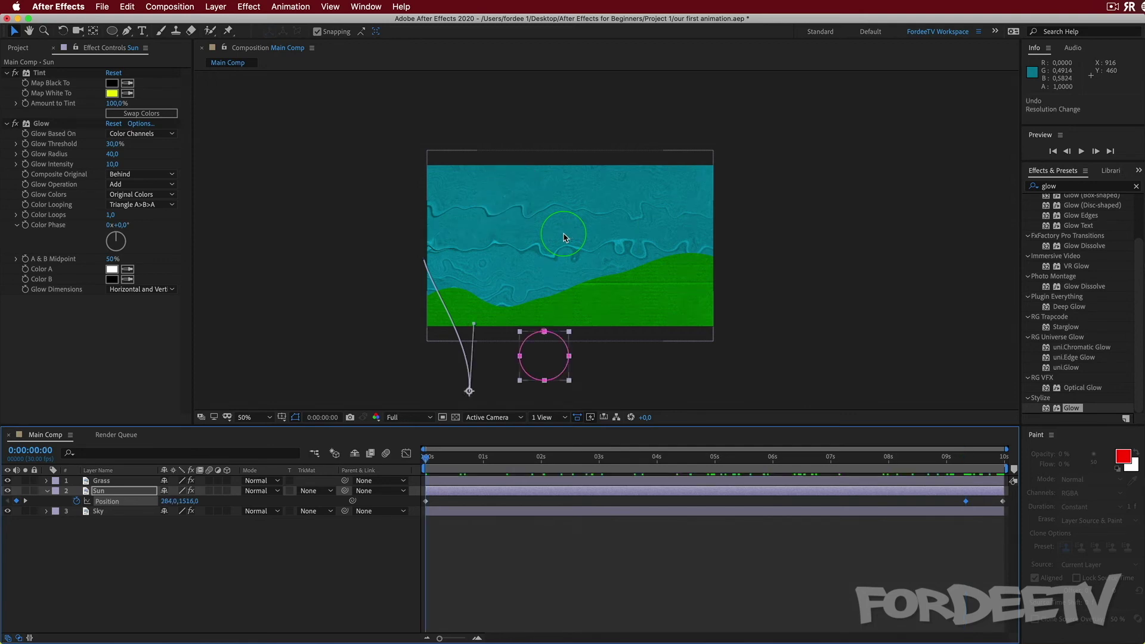
{"action": "key", "text": "super+z"}
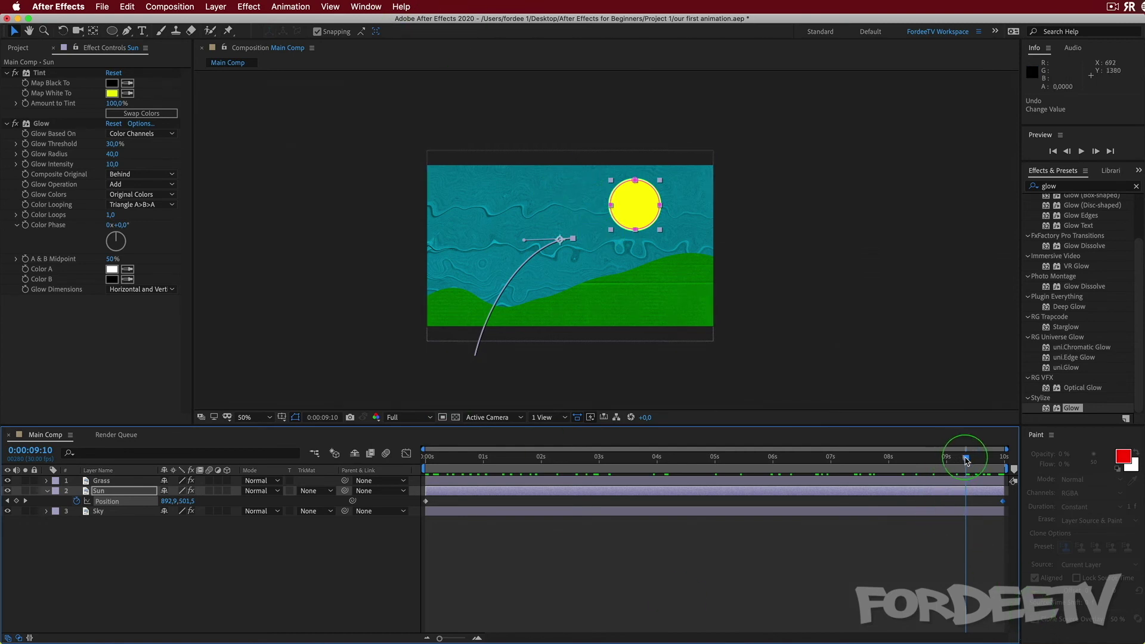
{"action": "left_click_drag", "start_coordinate": [967, 461], "coordinate": [1140, 516]}
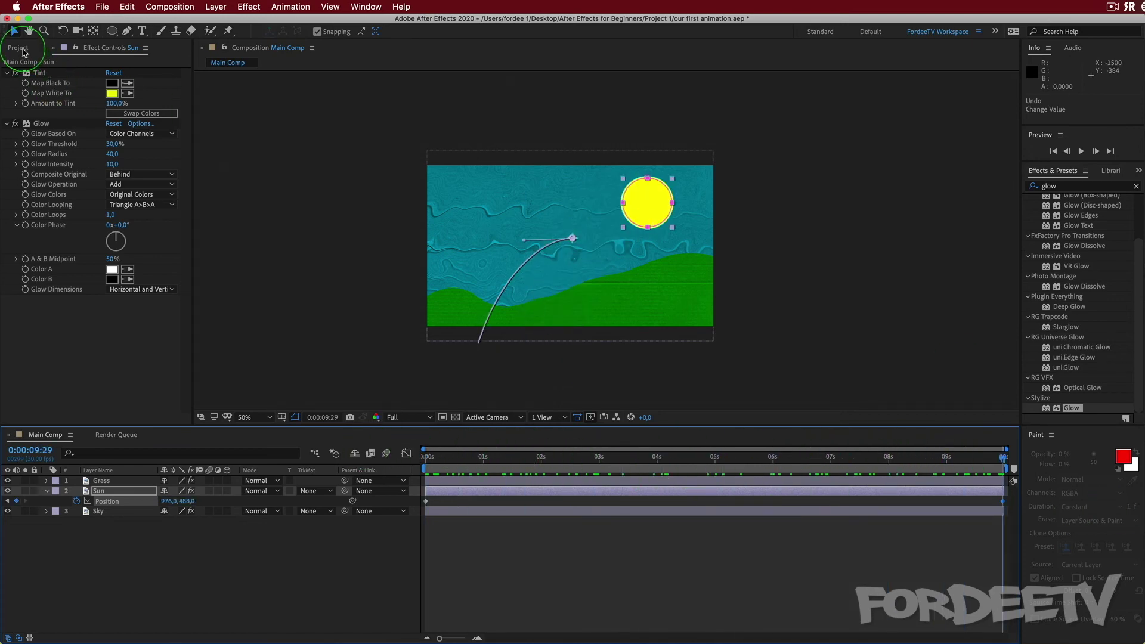
Step: Search the project items for "ele" and open elephant.png in the footage viewer
{"action": "left_click", "coordinate": [19, 48]}
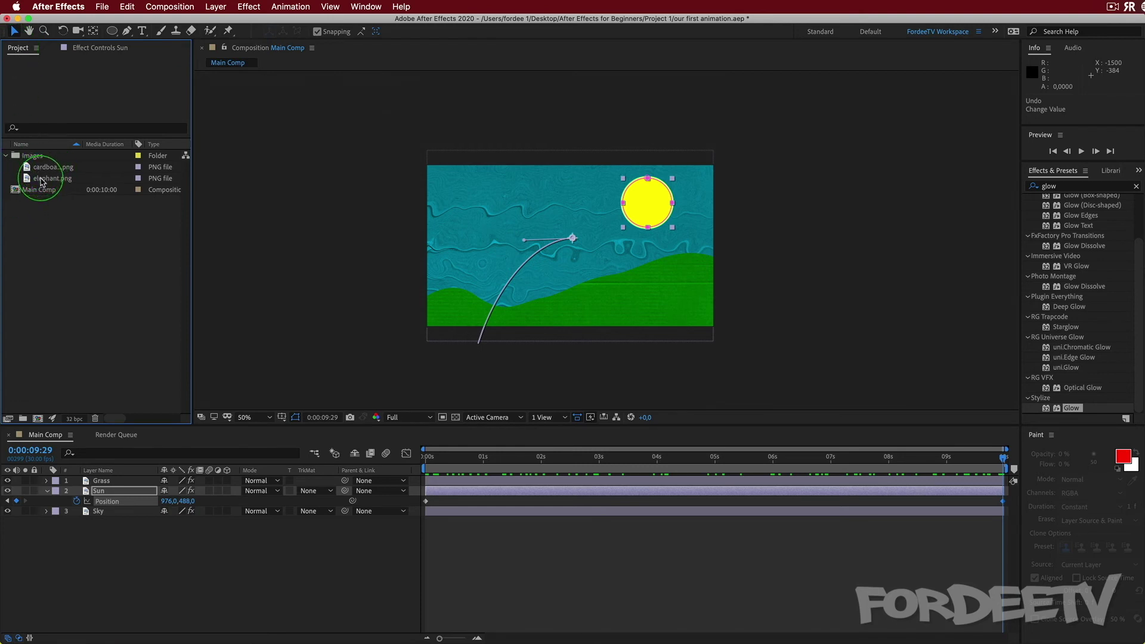
{"action": "left_click", "coordinate": [8, 157]}
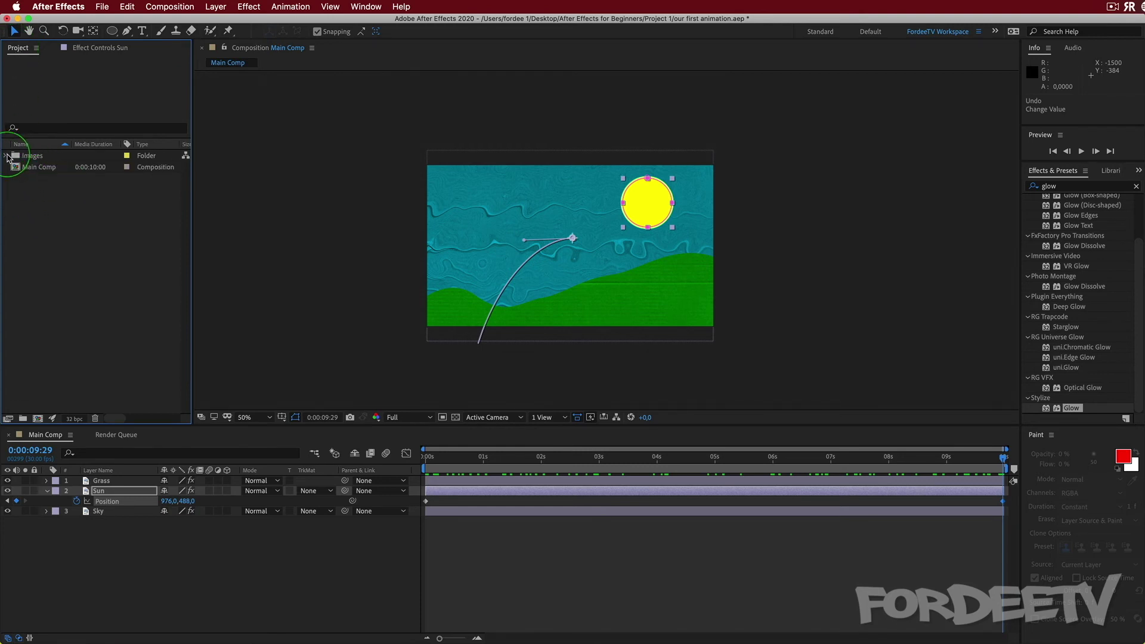
{"action": "left_click", "coordinate": [34, 129]}
{"action": "type", "text": "ele"}
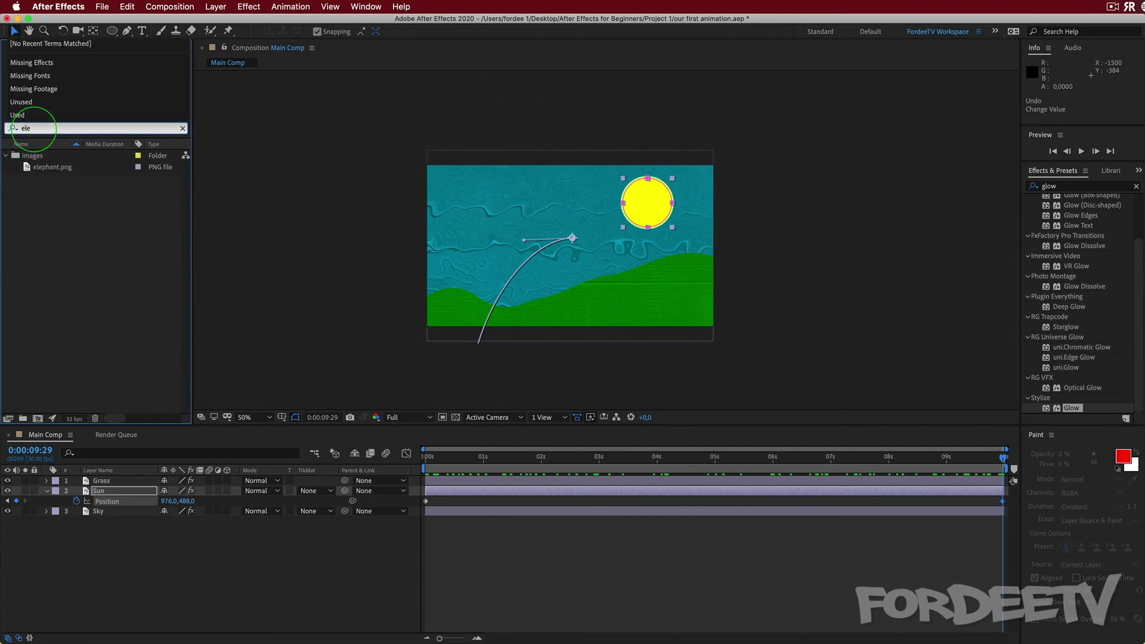
{"action": "left_click_drag", "start_coordinate": [36, 168], "coordinate": [37, 173]}
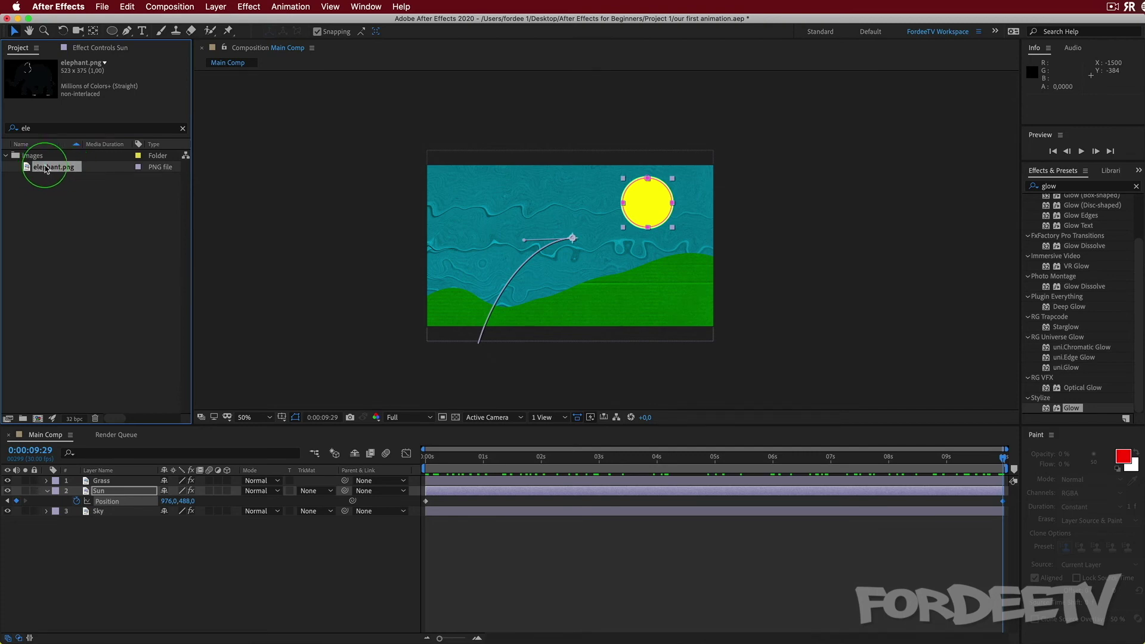
{"action": "double_click", "coordinate": [46, 169]}
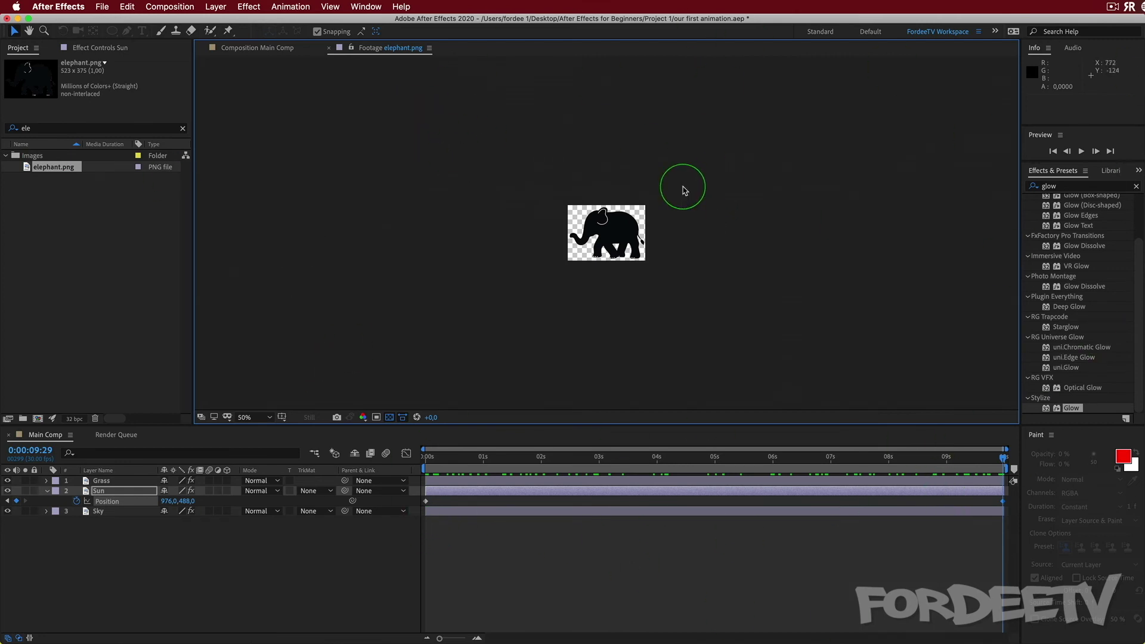
Step: Compare the elephant footage with the transparency grid switched off and on
{"action": "left_click", "coordinate": [242, 48]}
{"action": "left_click", "coordinate": [366, 48]}
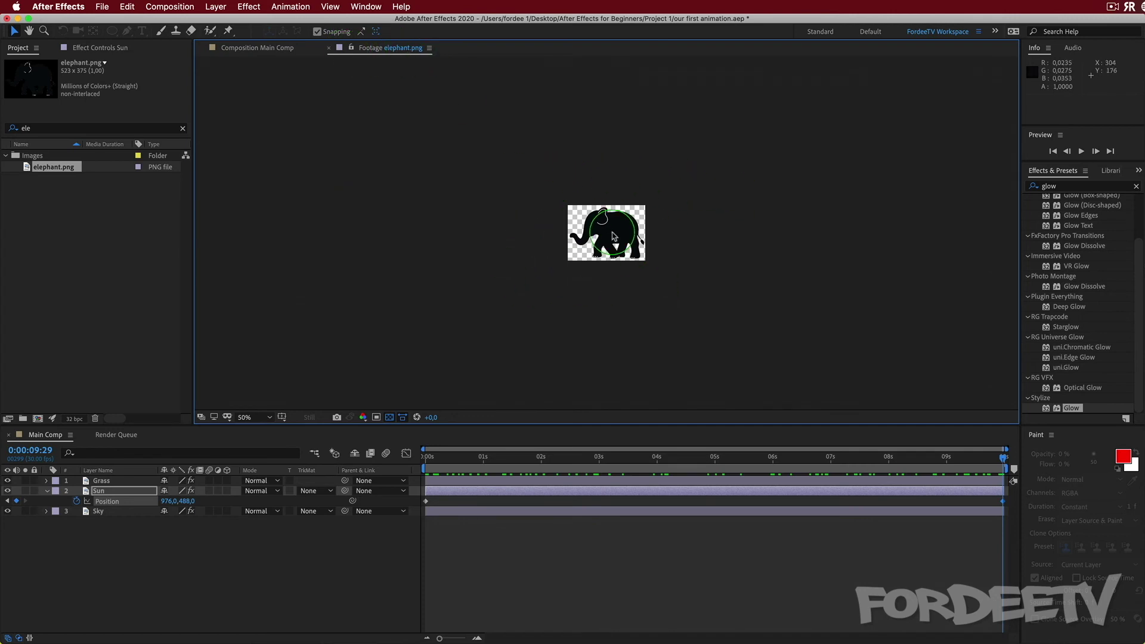
{"action": "left_click", "coordinate": [390, 418]}
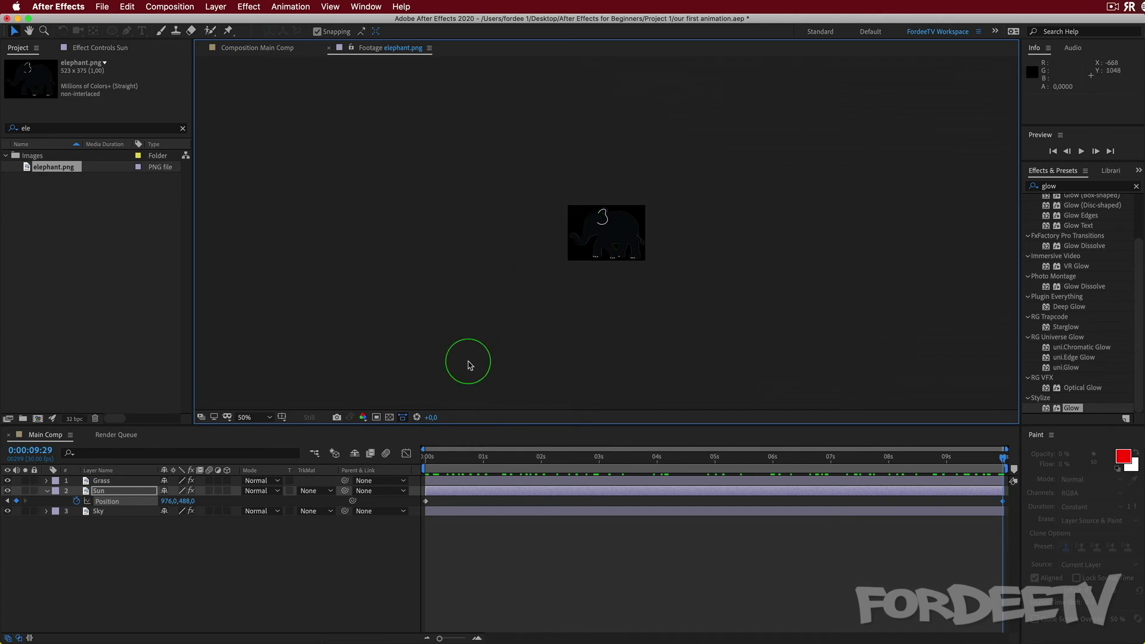
{"action": "left_click", "coordinate": [389, 418]}
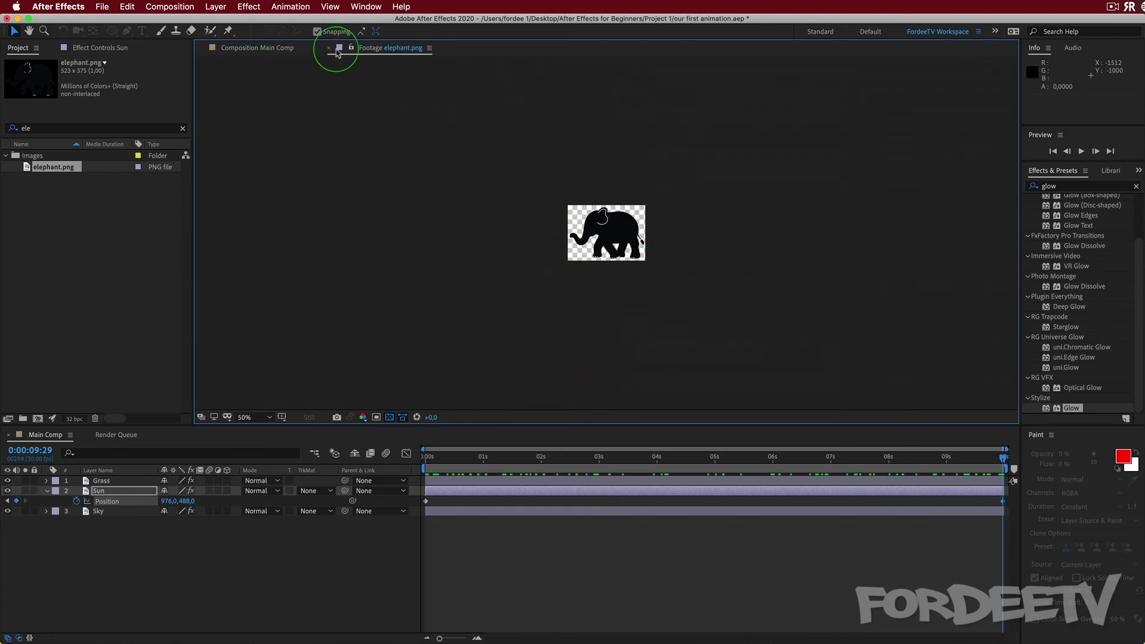
Step: Clear the project search and open cardboard16.png from the Images folder in the footage viewer
{"action": "left_click", "coordinate": [410, 50]}
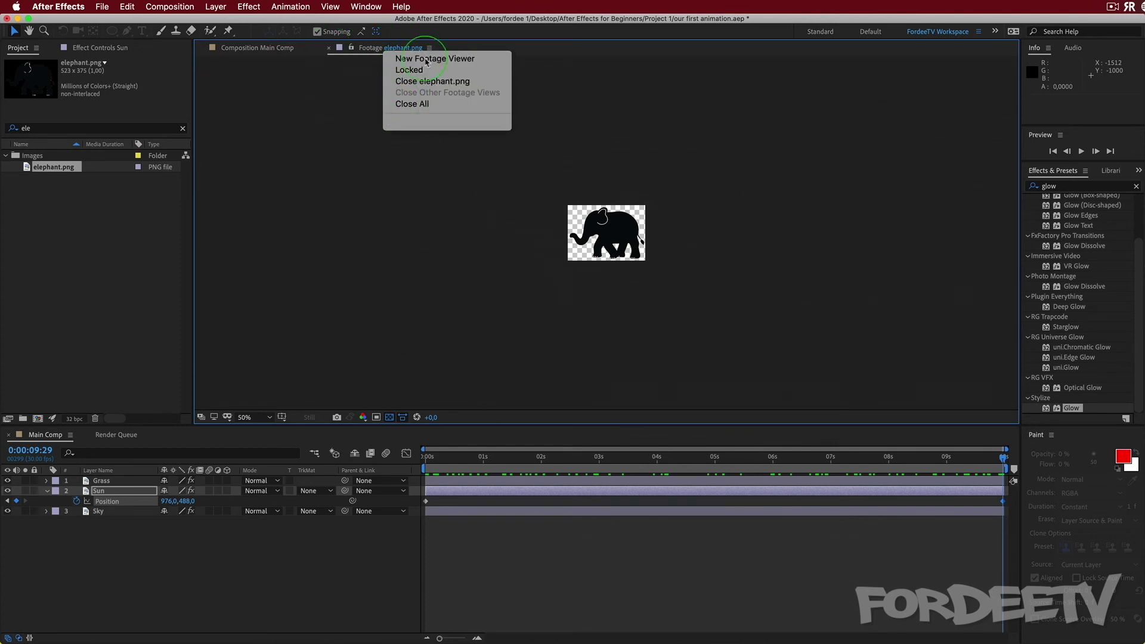
{"action": "left_click", "coordinate": [108, 259]}
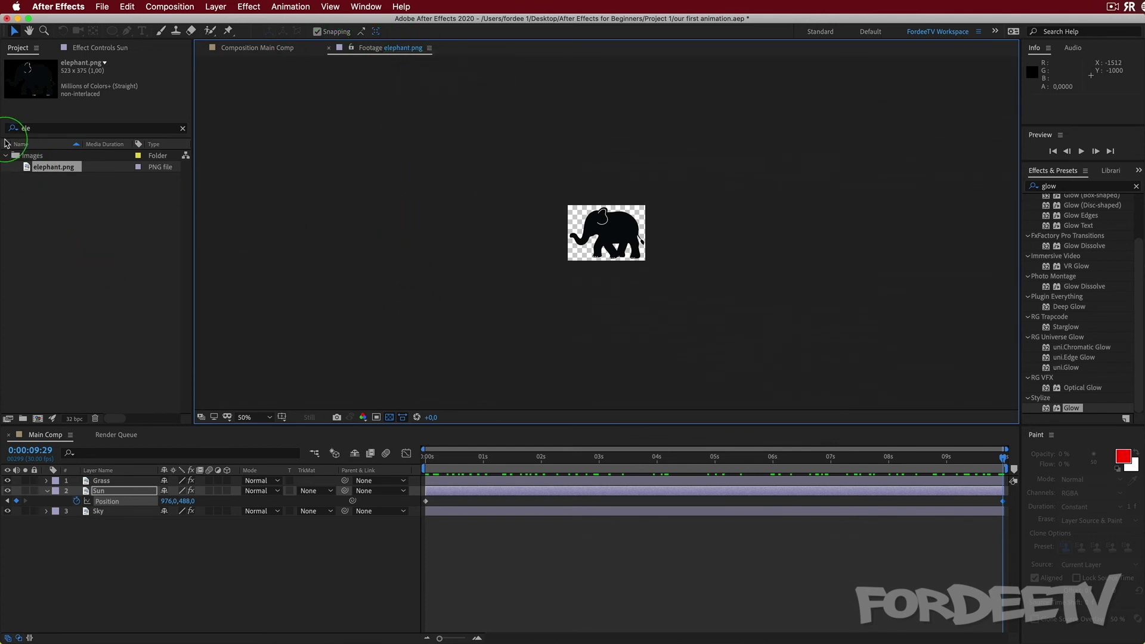
{"action": "left_click", "coordinate": [182, 129]}
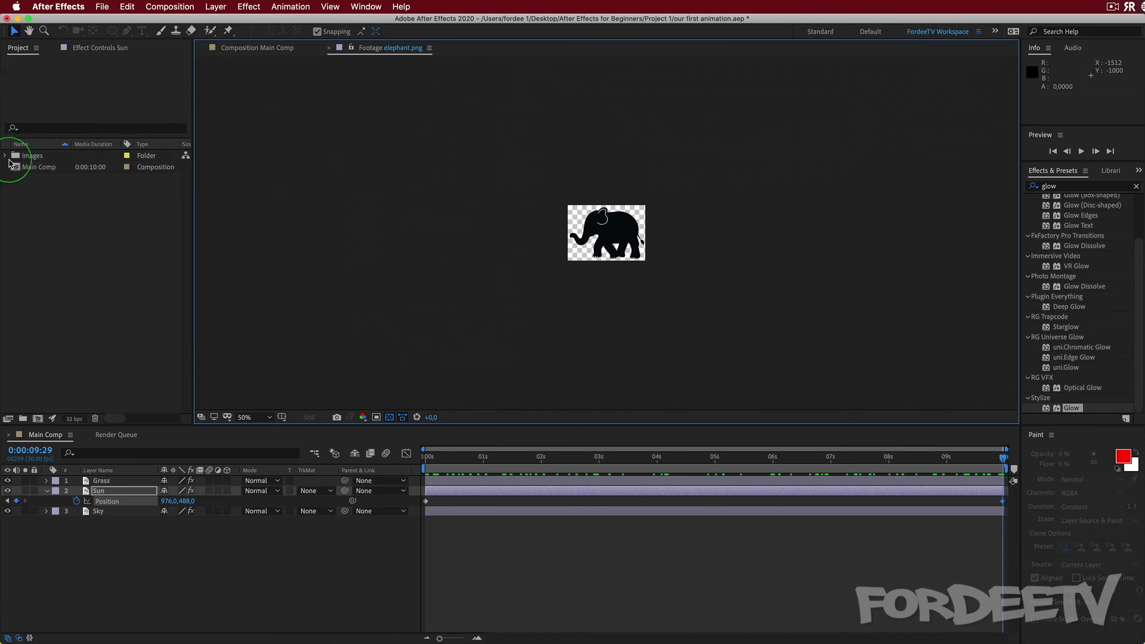
{"action": "left_click", "coordinate": [8, 156]}
{"action": "double_click", "coordinate": [64, 169]}
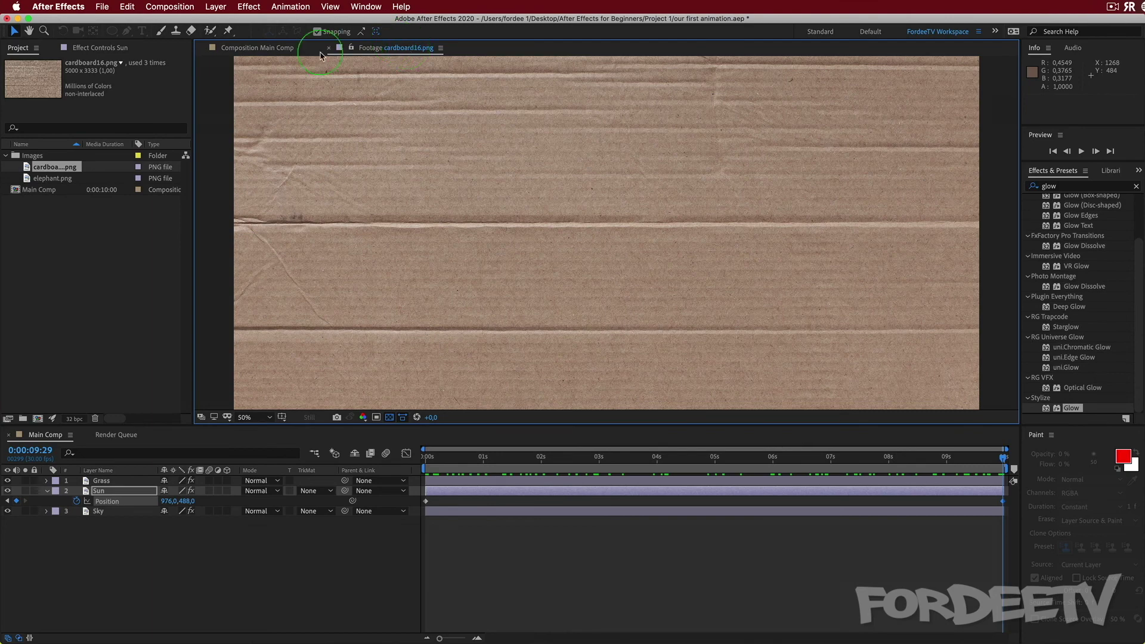
Step: Switch the footage viewer between elephant.png and cardboard16.png, and close it to return to Main Comp
{"action": "left_click", "coordinate": [404, 53]}
{"action": "left_click", "coordinate": [399, 132]}
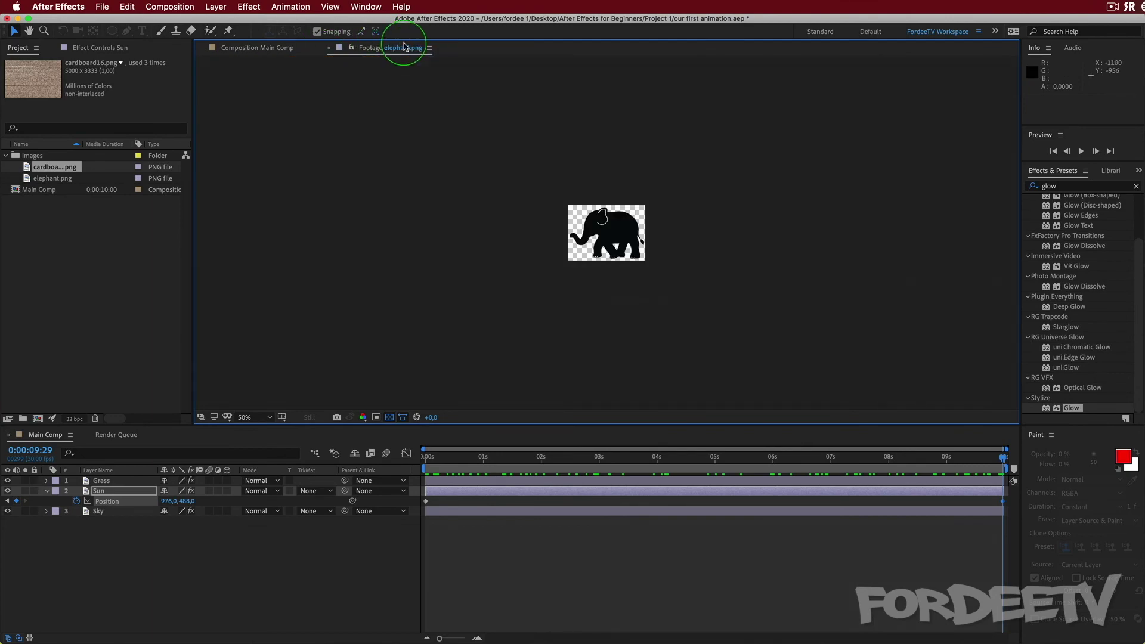
{"action": "left_click", "coordinate": [404, 47]}
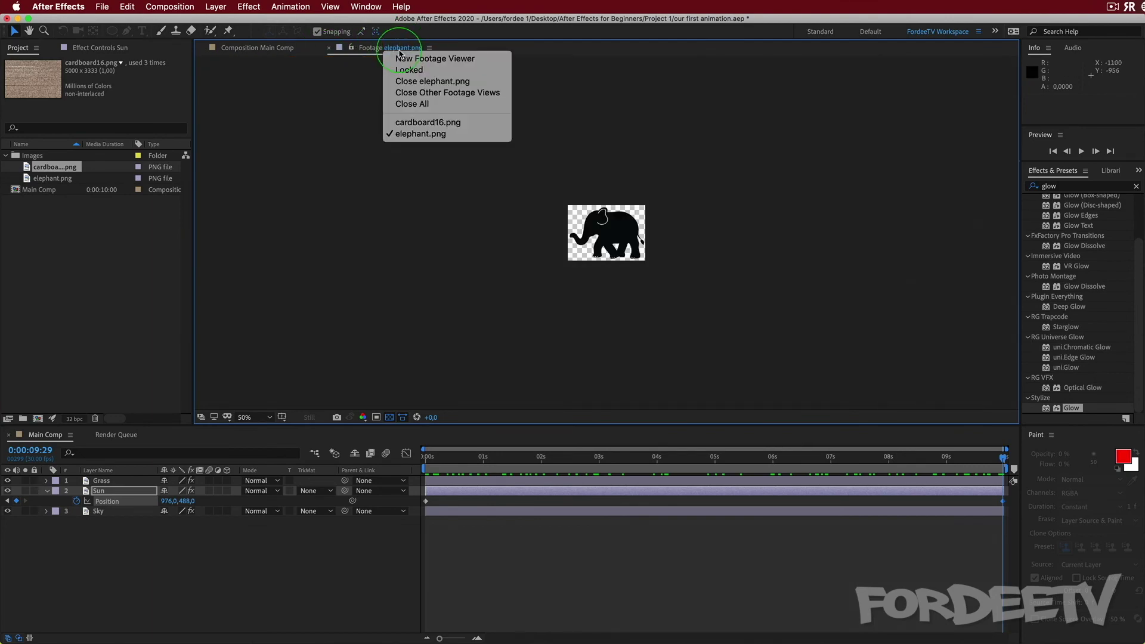
{"action": "left_click", "coordinate": [349, 122]}
{"action": "left_click", "coordinate": [329, 47]}
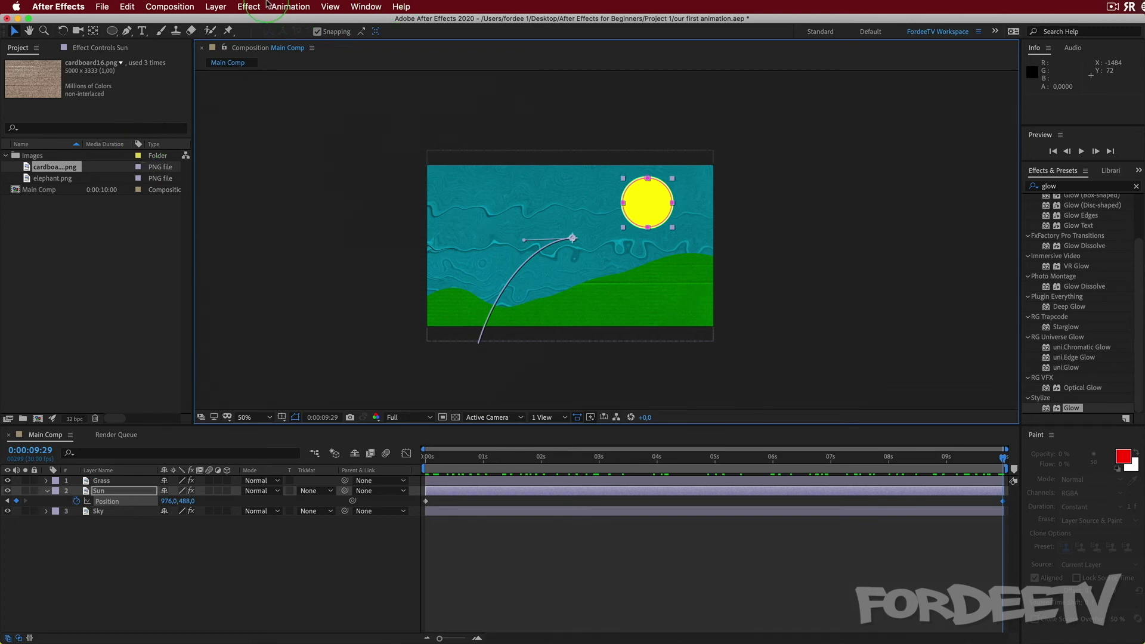
Step: Add elephant.png to Main Comp above the Grass layer and rename the new layer Elephant
{"action": "left_click", "coordinate": [44, 178]}
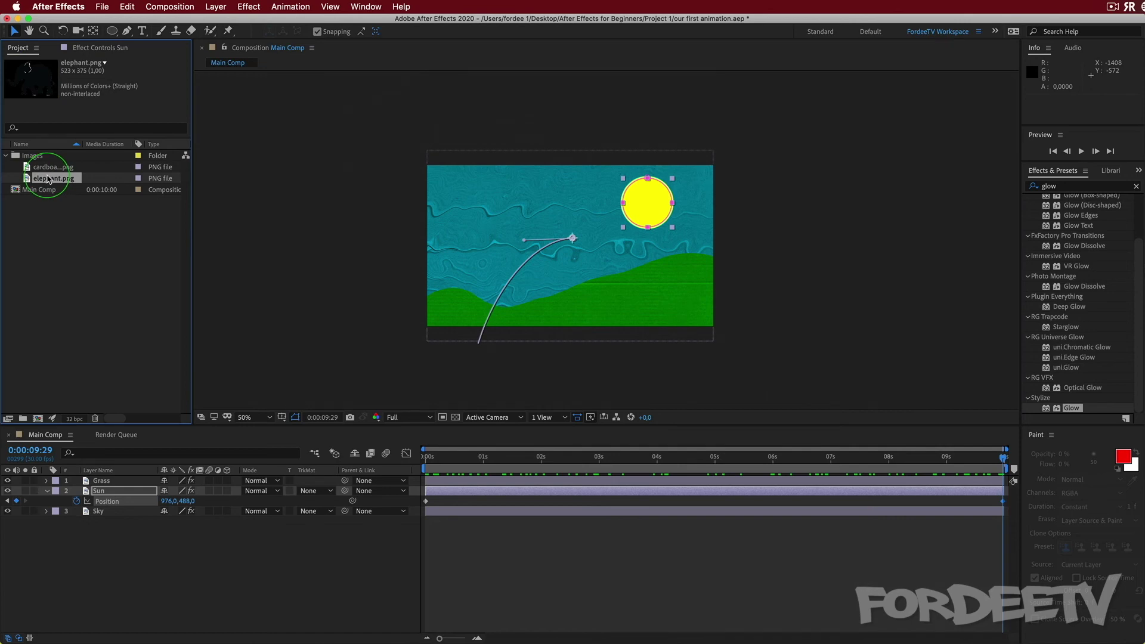
{"action": "left_click_drag", "start_coordinate": [49, 178], "coordinate": [115, 481]}
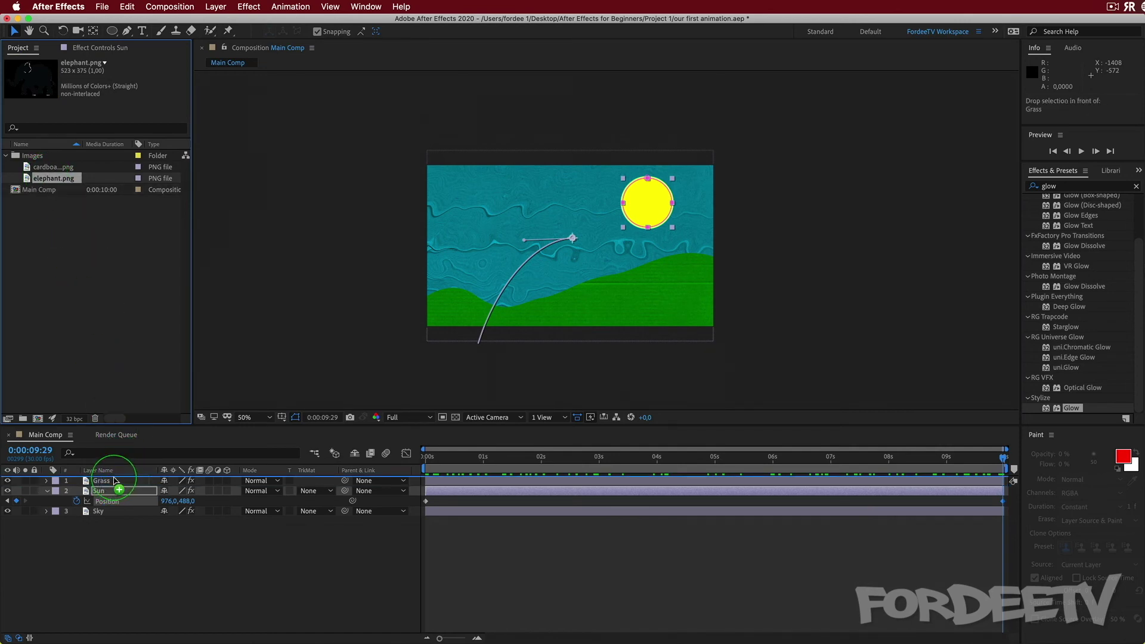
{"action": "left_click_drag", "start_coordinate": [115, 481], "coordinate": [116, 481]}
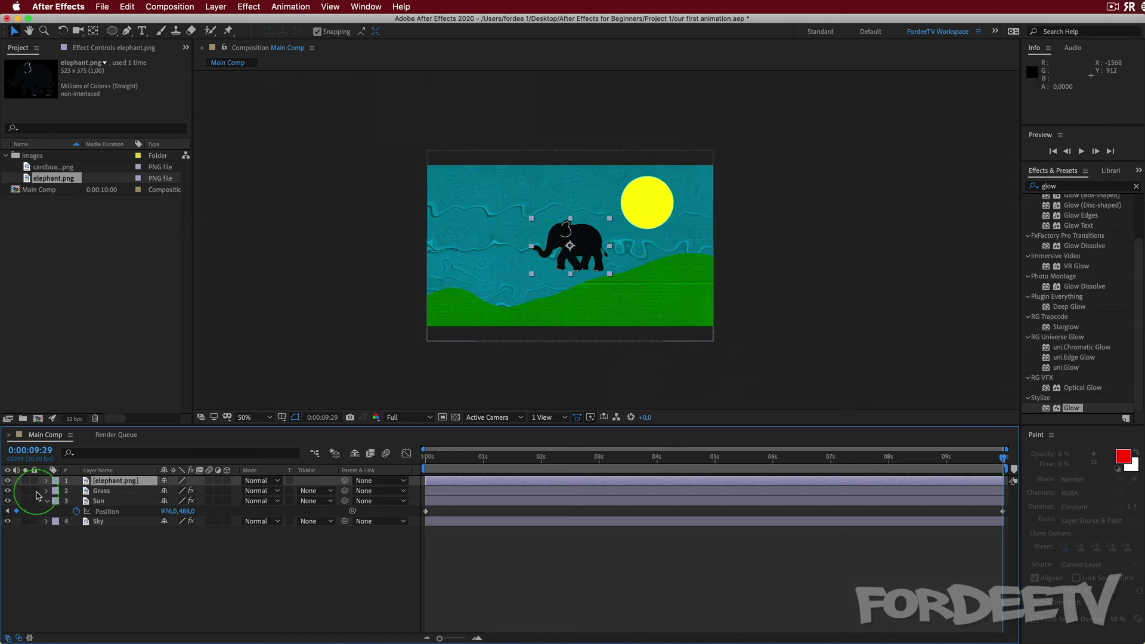
{"action": "left_click", "coordinate": [108, 483]}
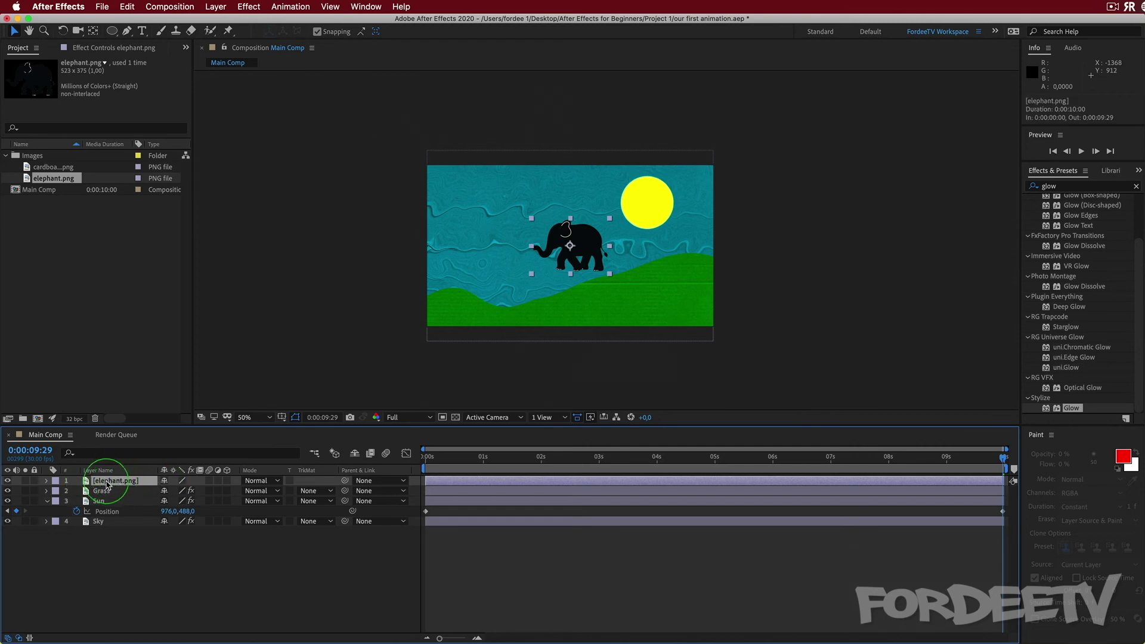
{"action": "key", "text": "Return"}
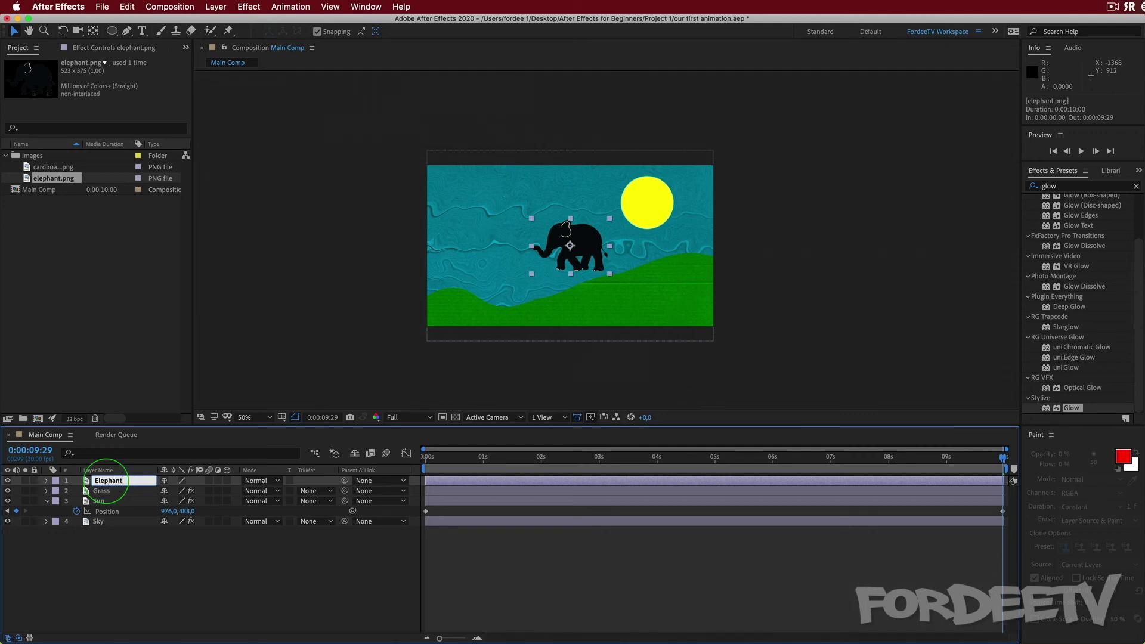
{"action": "key", "text": "Return"}
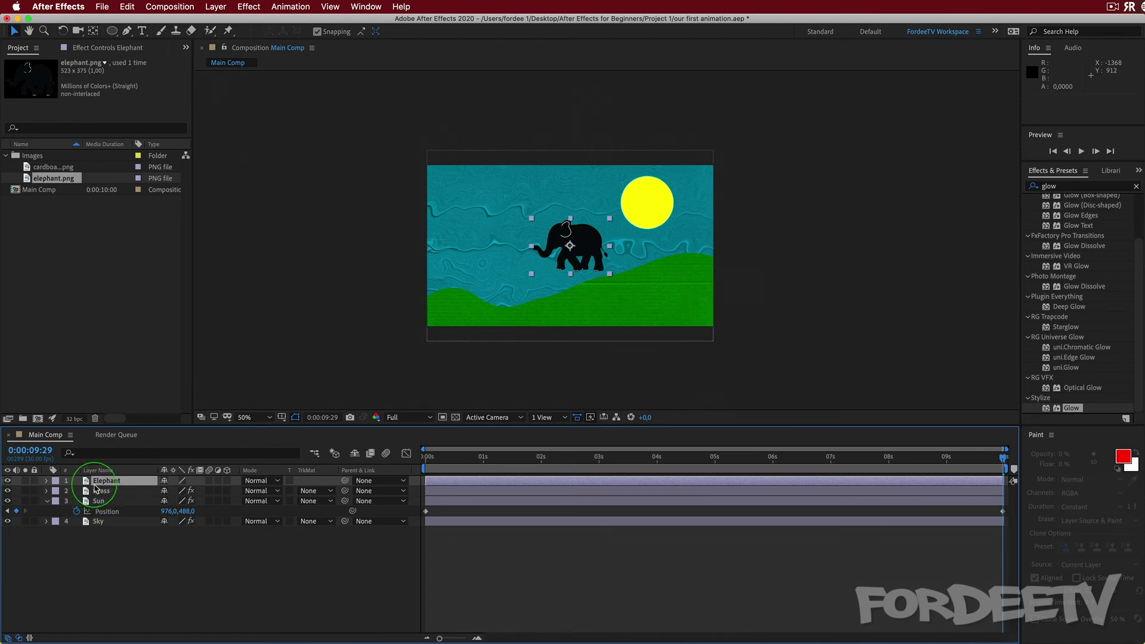
Step: Flip the Elephant layer horizontally by unlinking its Scale and setting the horizontal value to -100%, keeping the vertical at 100%
{"action": "key", "text": "s"}
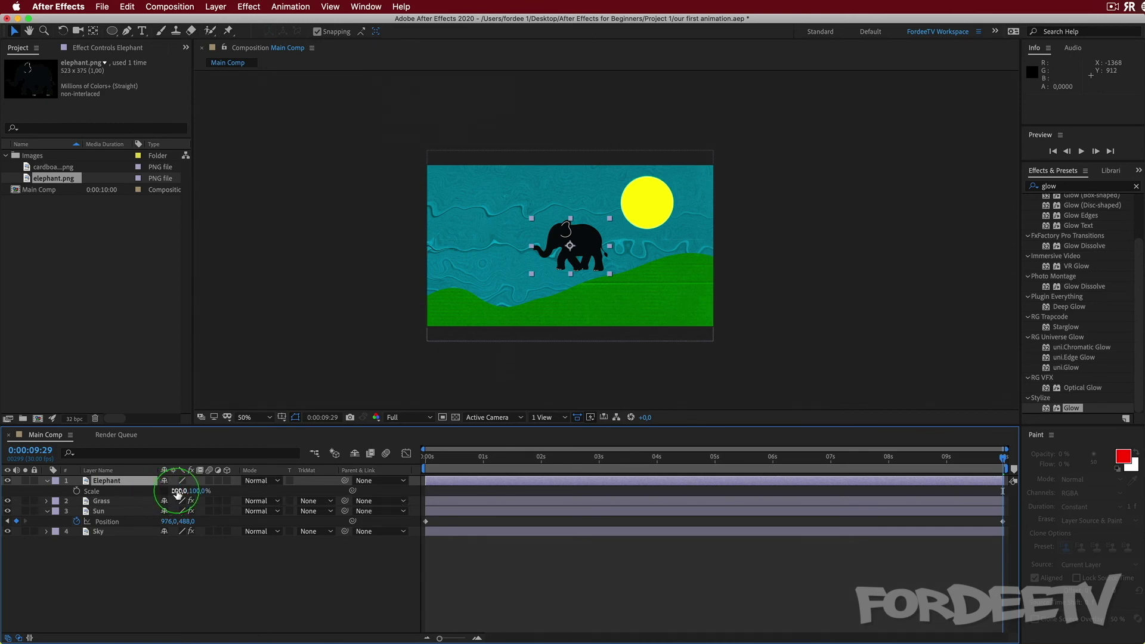
{"action": "left_click", "coordinate": [178, 491]}
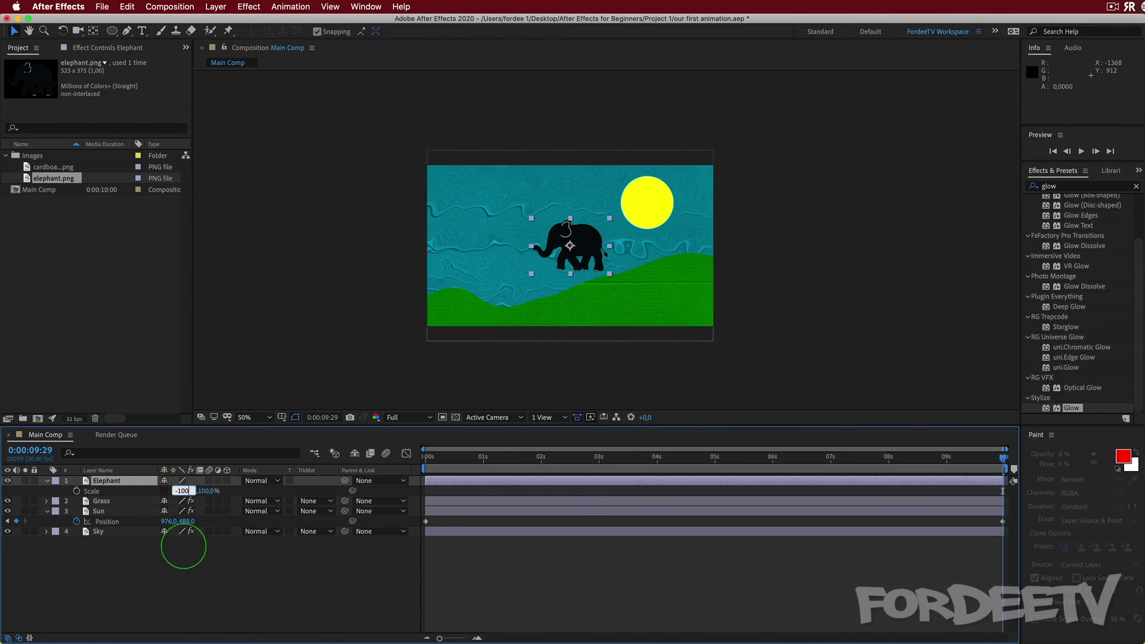
{"action": "type", "text": "-100"}
{"action": "key", "text": "Return"}
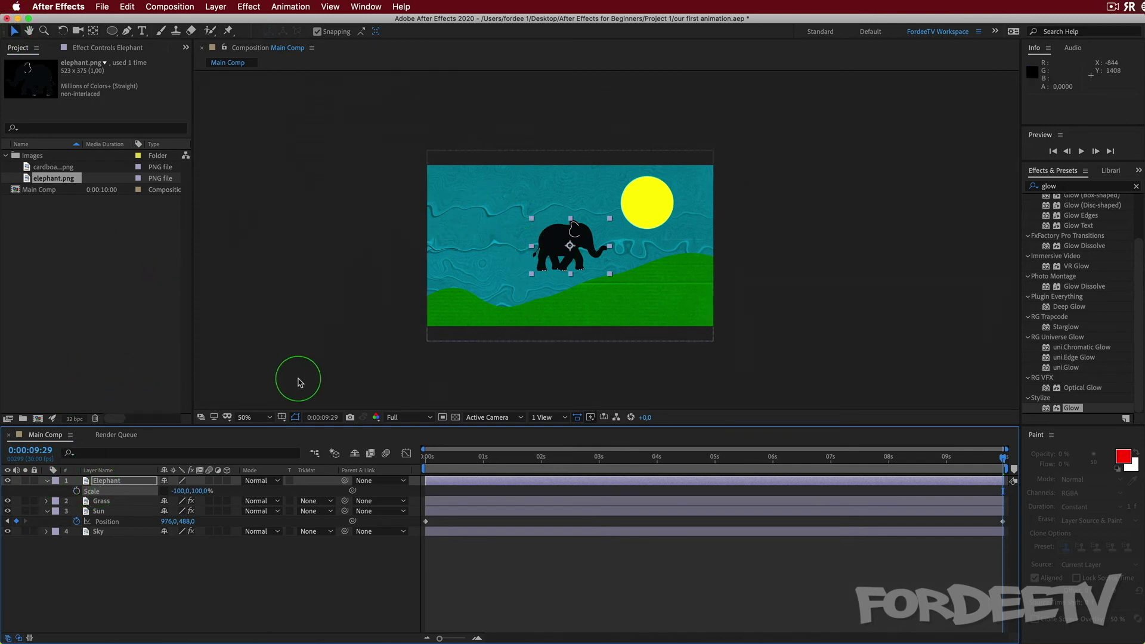
Step: Fit the composition in the view, move the elephant off the frame's left edge to about -288, 864 and reveal its Position property
{"action": "left_click", "coordinate": [258, 420]}
{"action": "left_click", "coordinate": [261, 433]}
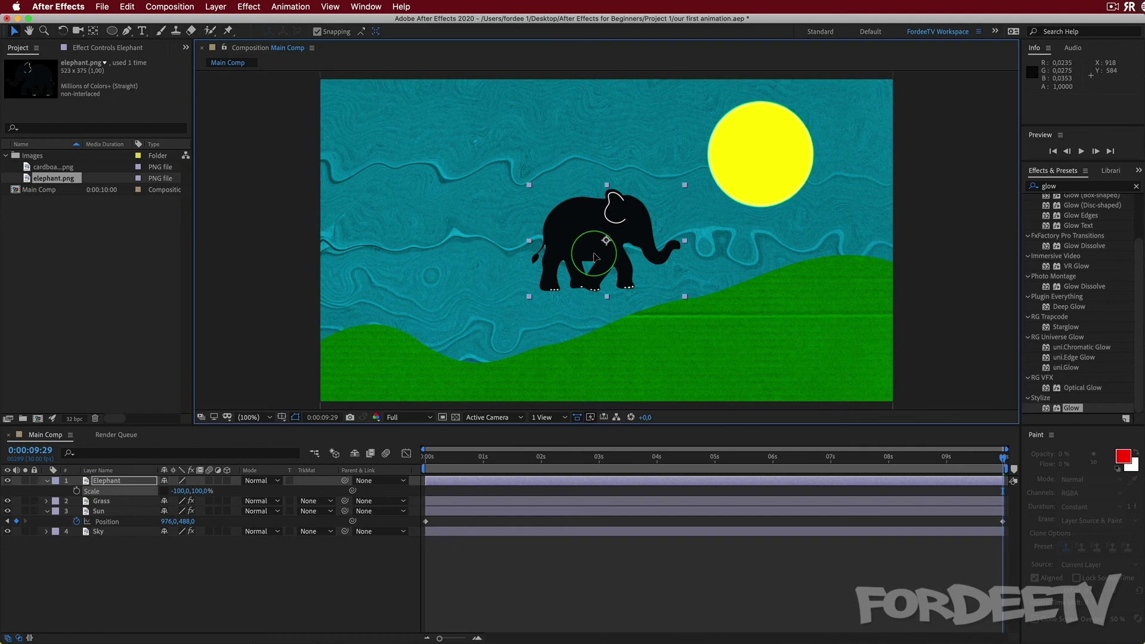
{"action": "left_click_drag", "start_coordinate": [594, 257], "coordinate": [223, 353]}
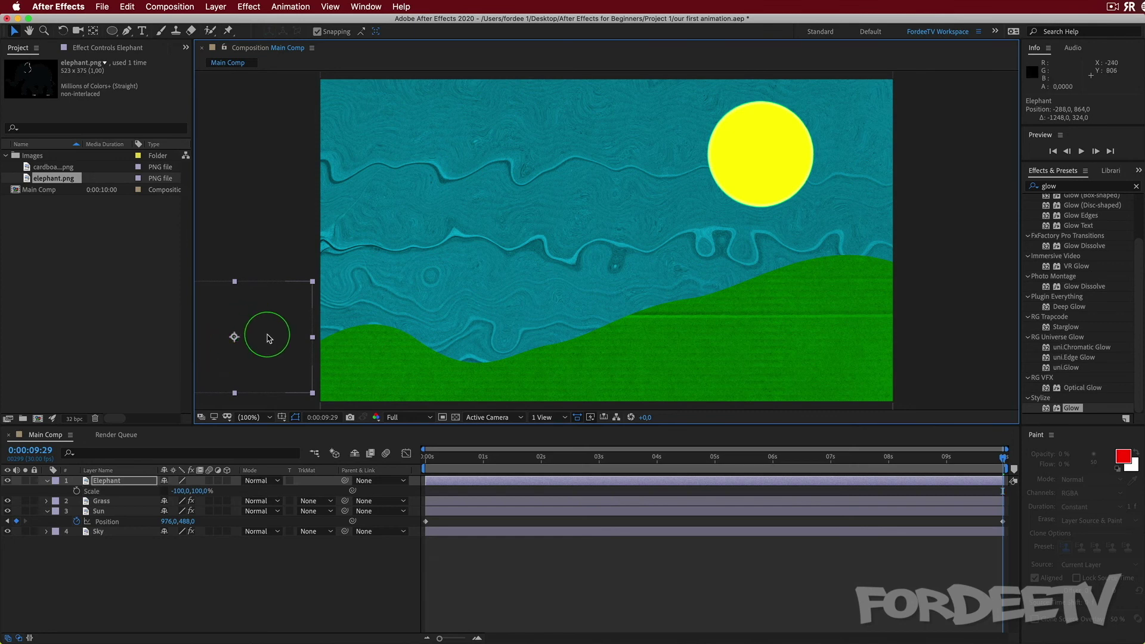
{"action": "left_click", "coordinate": [99, 482]}
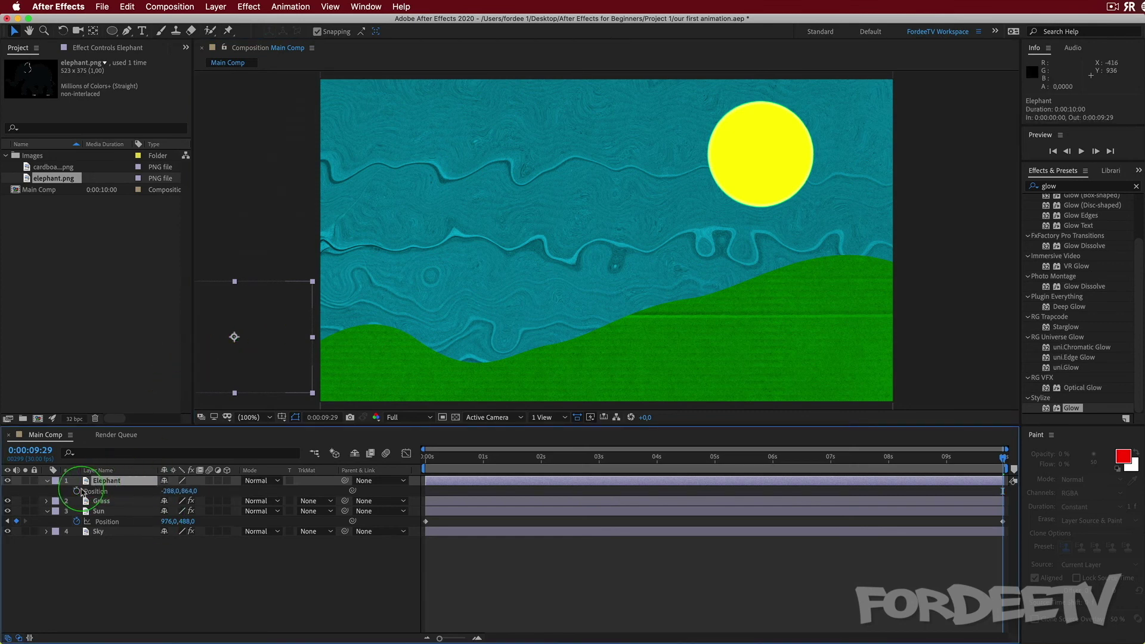
Step: Try keyframing the Elephant's Position at the last frame, 0:00:09:29, and undo enabling its stopwatch
{"action": "left_click", "coordinate": [1002, 458]}
{"action": "left_click_drag", "start_coordinate": [1004, 461], "coordinate": [303, 453]}
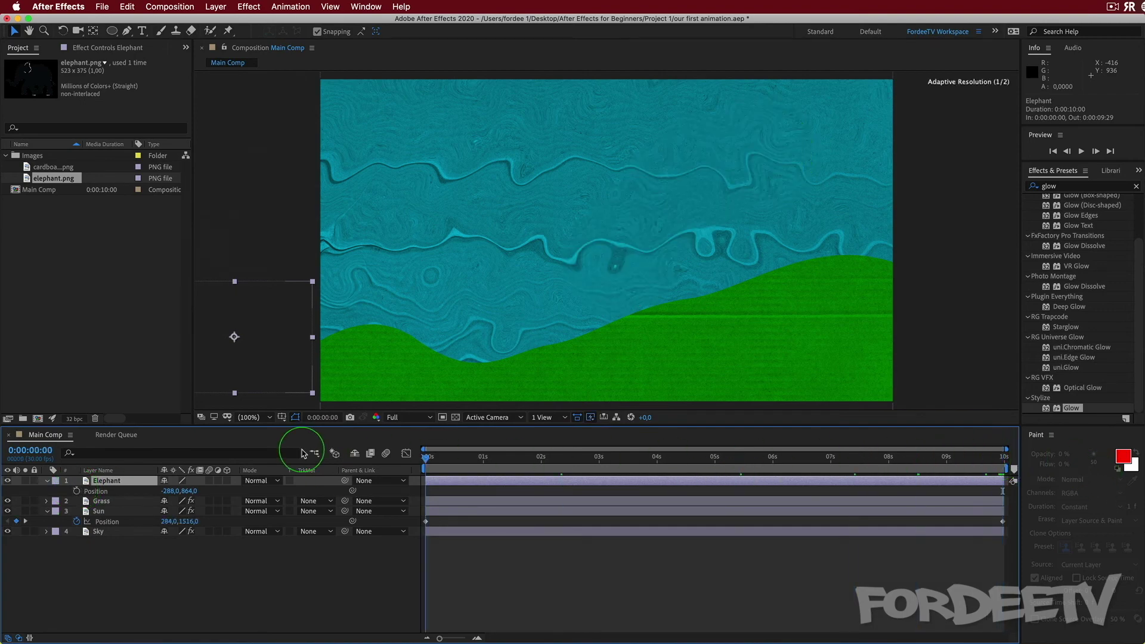
{"action": "left_click_drag", "start_coordinate": [634, 451], "coordinate": [1053, 455]}
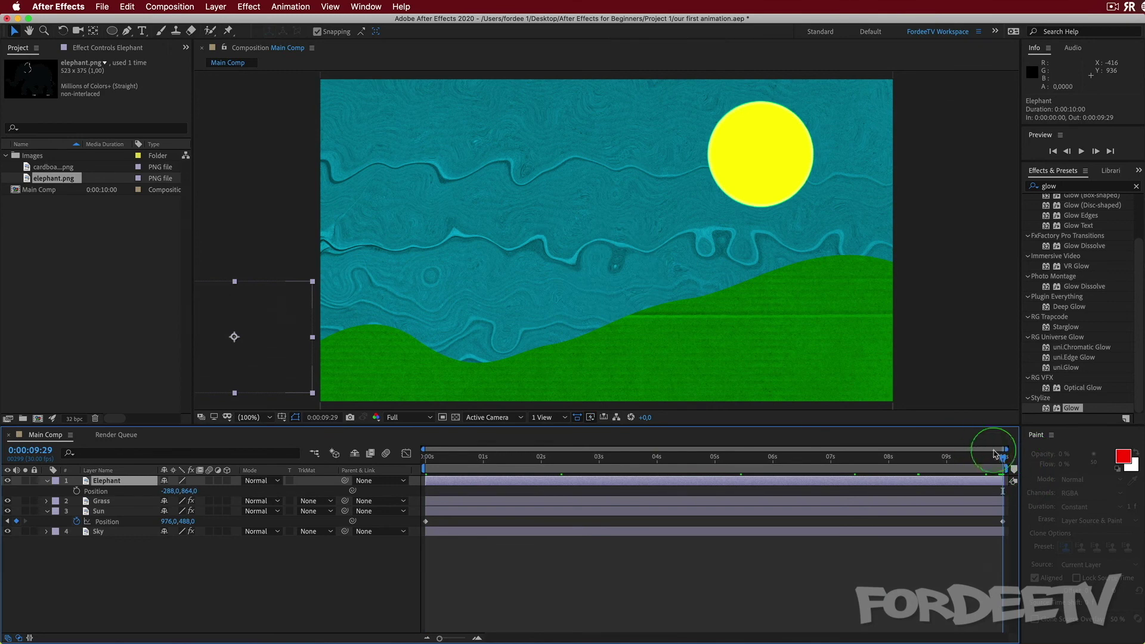
{"action": "left_click", "coordinate": [76, 491]}
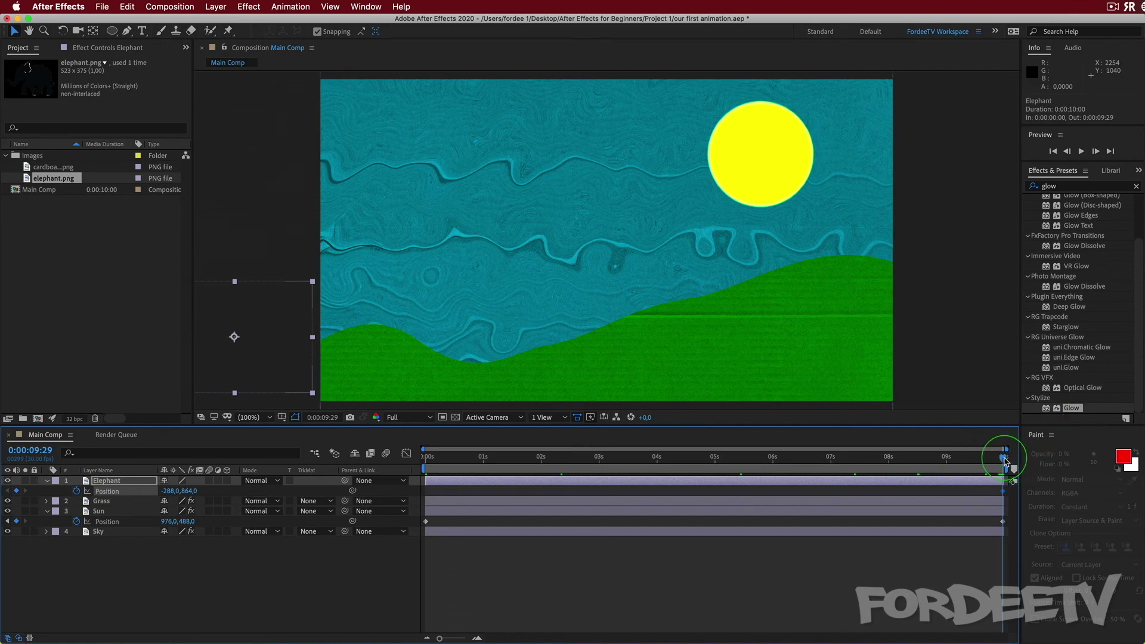
{"action": "left_click_drag", "start_coordinate": [1006, 460], "coordinate": [861, 491]}
{"action": "key", "text": "super+z"}
{"action": "key", "text": "End"}
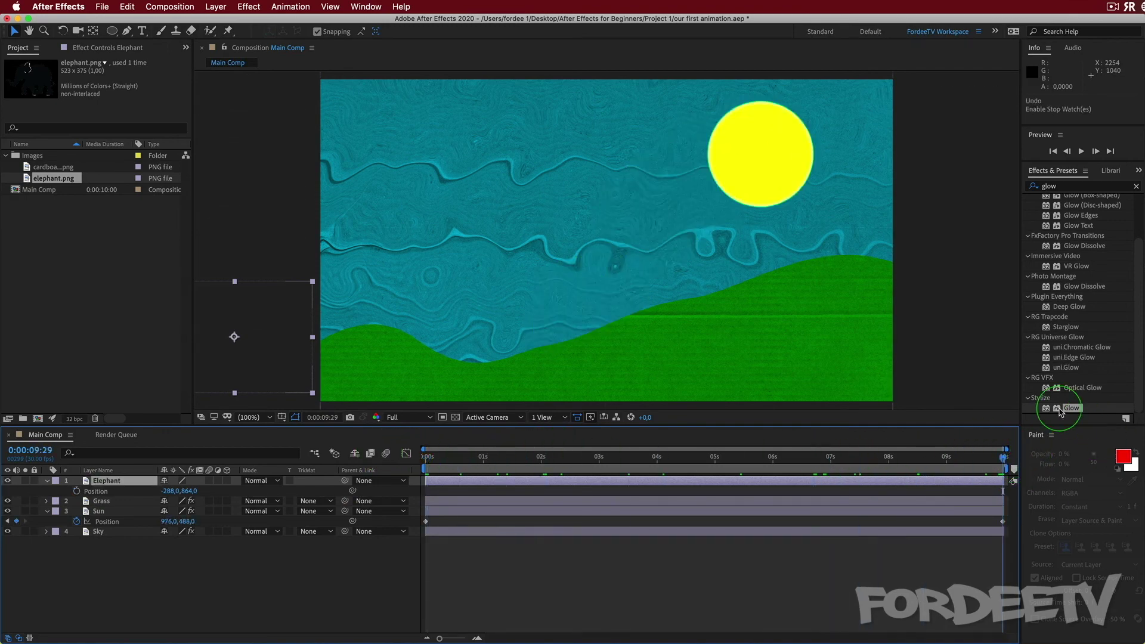
Step: Keyframe the Elephant's Position at the last frame, move the keyframe to 0:00:01:17 and remove it
{"action": "left_click", "coordinate": [8, 419]}
{"action": "left_click", "coordinate": [76, 491]}
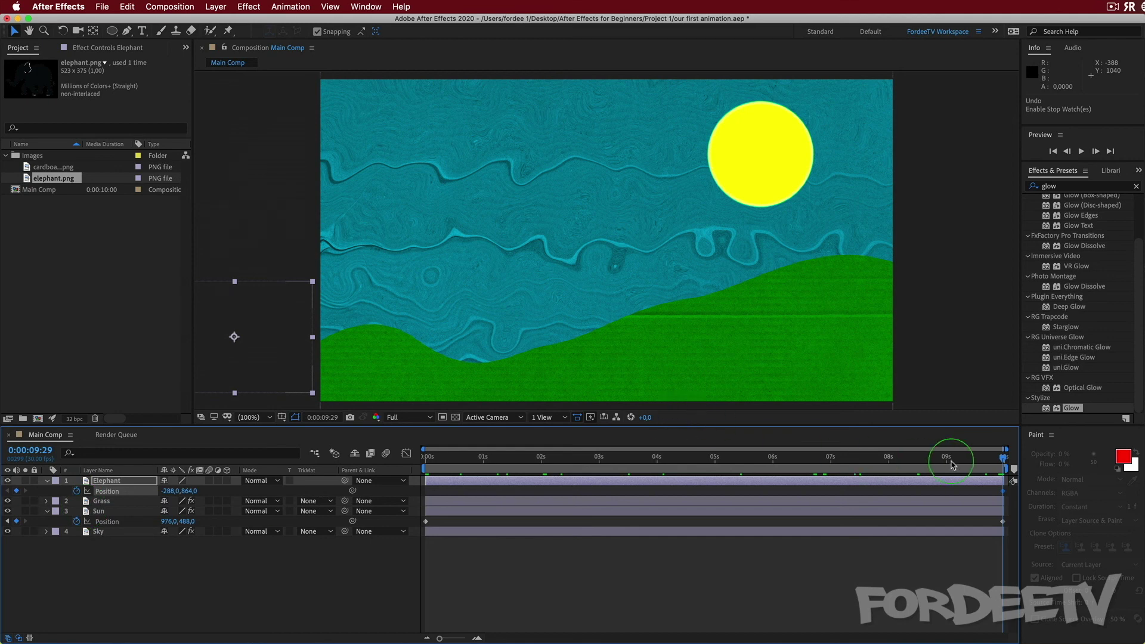
{"action": "left_click_drag", "start_coordinate": [1004, 458], "coordinate": [833, 457]}
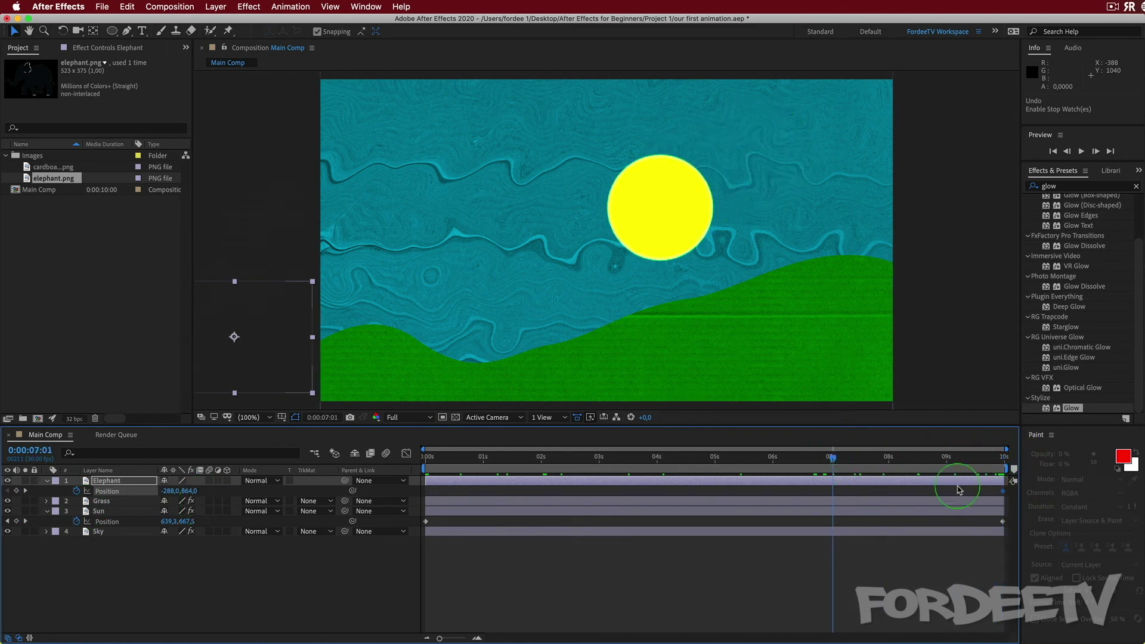
{"action": "left_click_drag", "start_coordinate": [1003, 491], "coordinate": [1001, 491]}
{"action": "left_click_drag", "start_coordinate": [538, 490], "coordinate": [518, 495]}
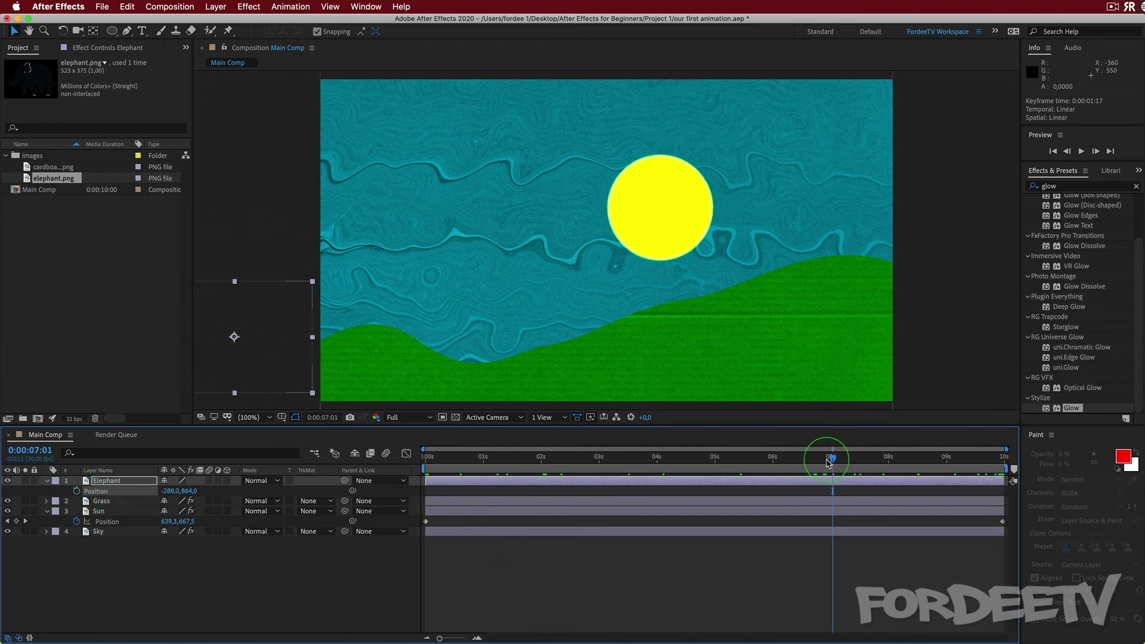
Step: Animate the Elephant's Position from -288, 864 at 0:00:00:00 to about 814, 864 at 0:00:04:00
{"action": "left_click_drag", "start_coordinate": [830, 458], "coordinate": [317, 422]}
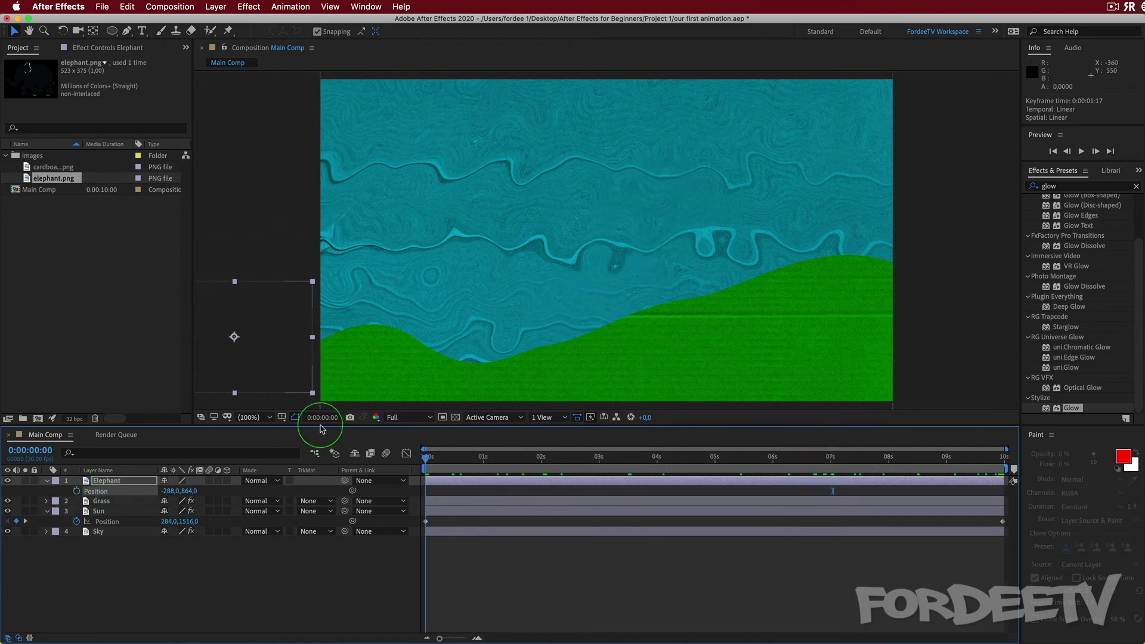
{"action": "left_click", "coordinate": [77, 491]}
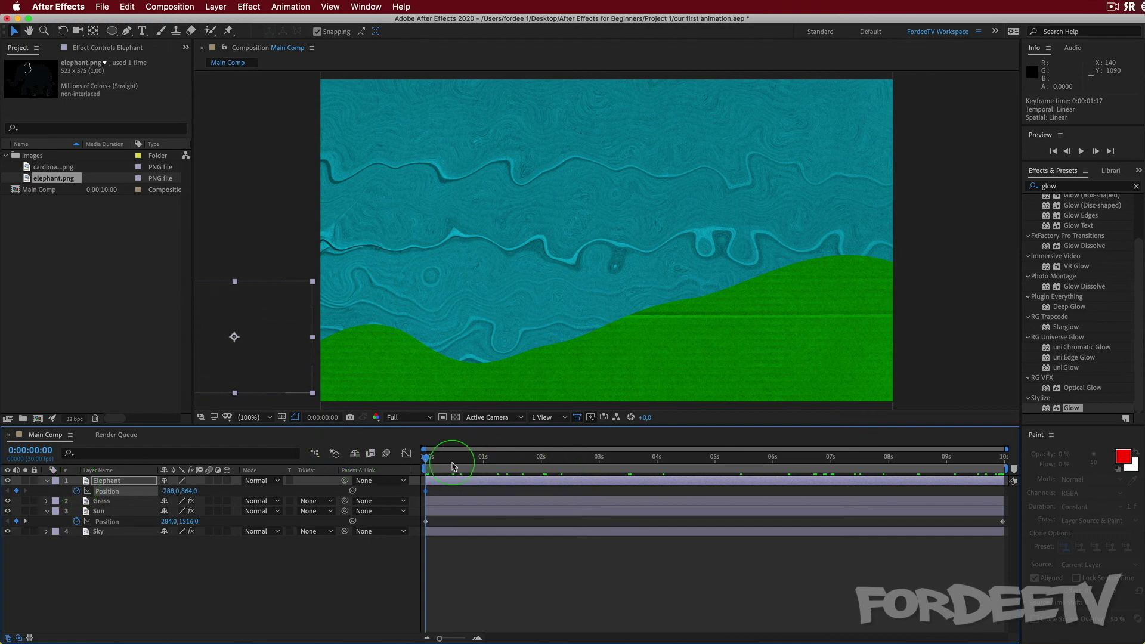
{"action": "left_click_drag", "start_coordinate": [428, 460], "coordinate": [659, 460]}
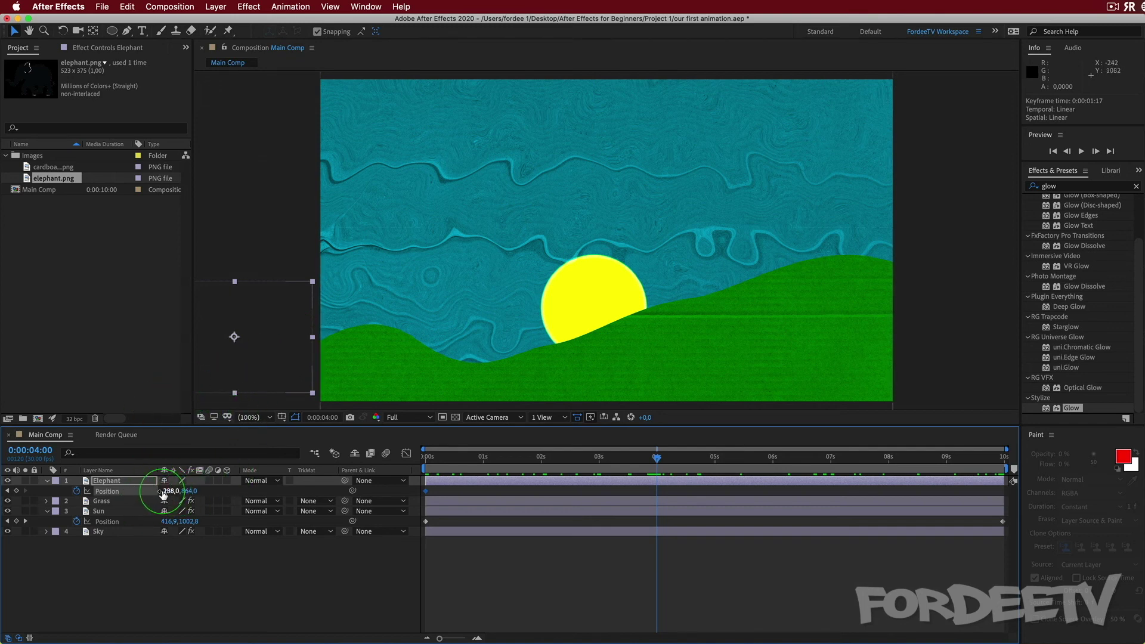
{"action": "left_click_drag", "start_coordinate": [302, 371], "coordinate": [567, 361]}
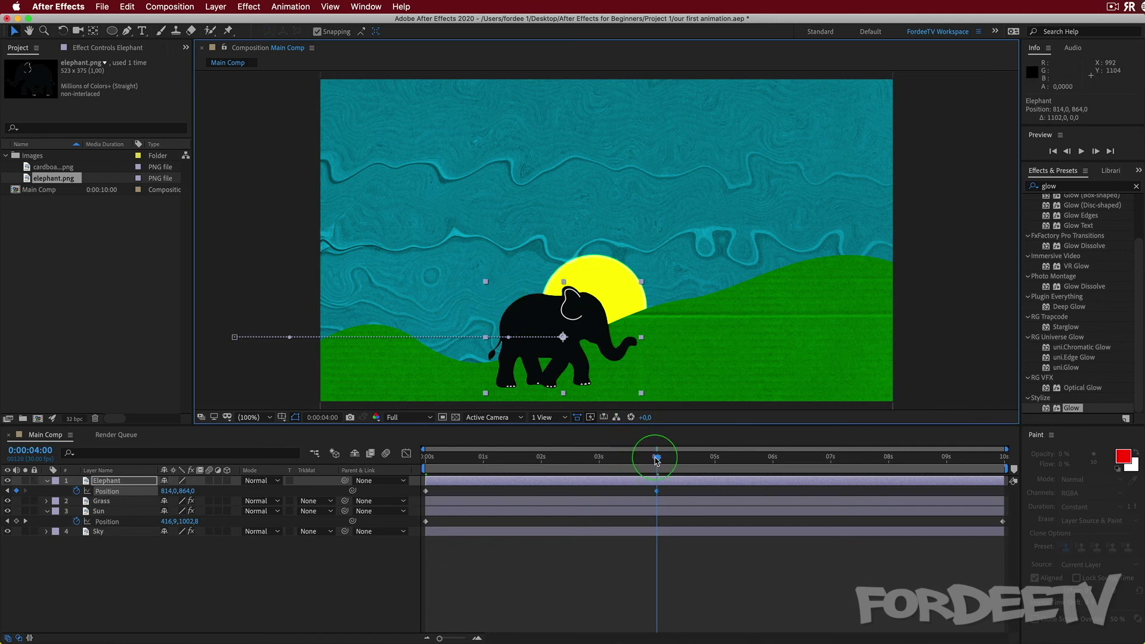
Step: Scrub and play back Main Comp to review the elephant's walk-in together with the rising sun
{"action": "left_click_drag", "start_coordinate": [657, 459], "coordinate": [1009, 492]}
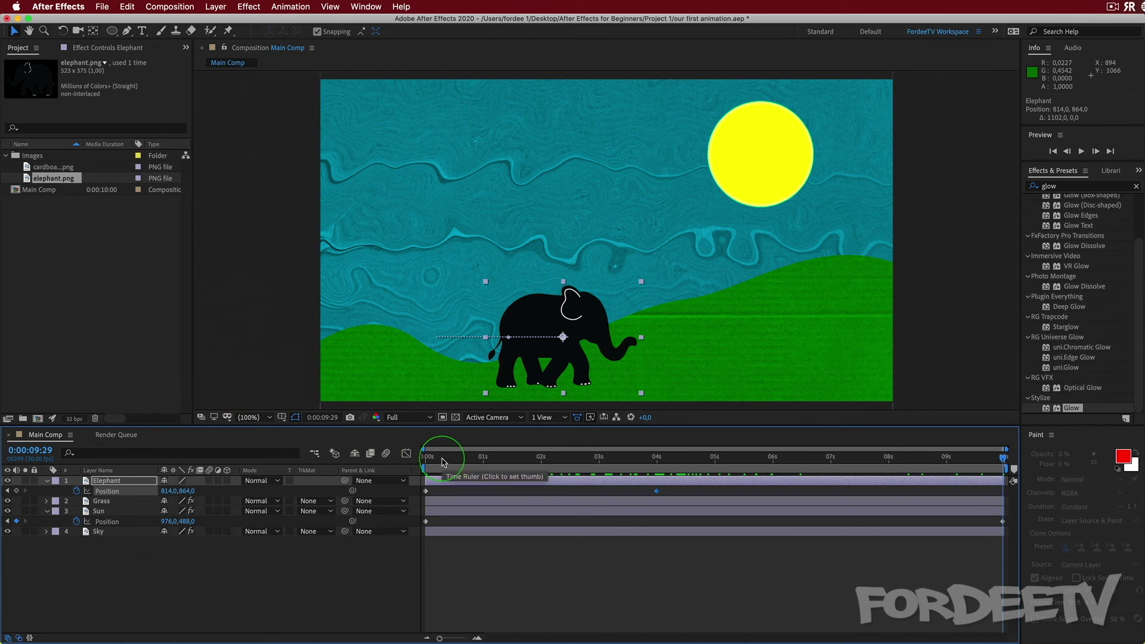
{"action": "left_click", "coordinate": [632, 461]}
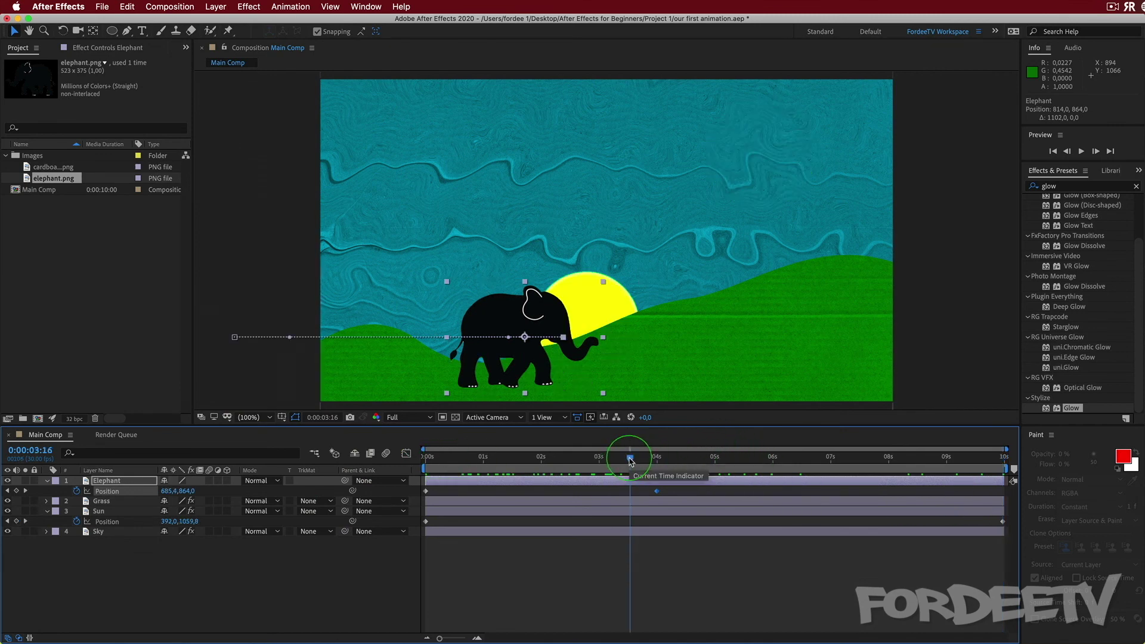
{"action": "key", "text": "space"}
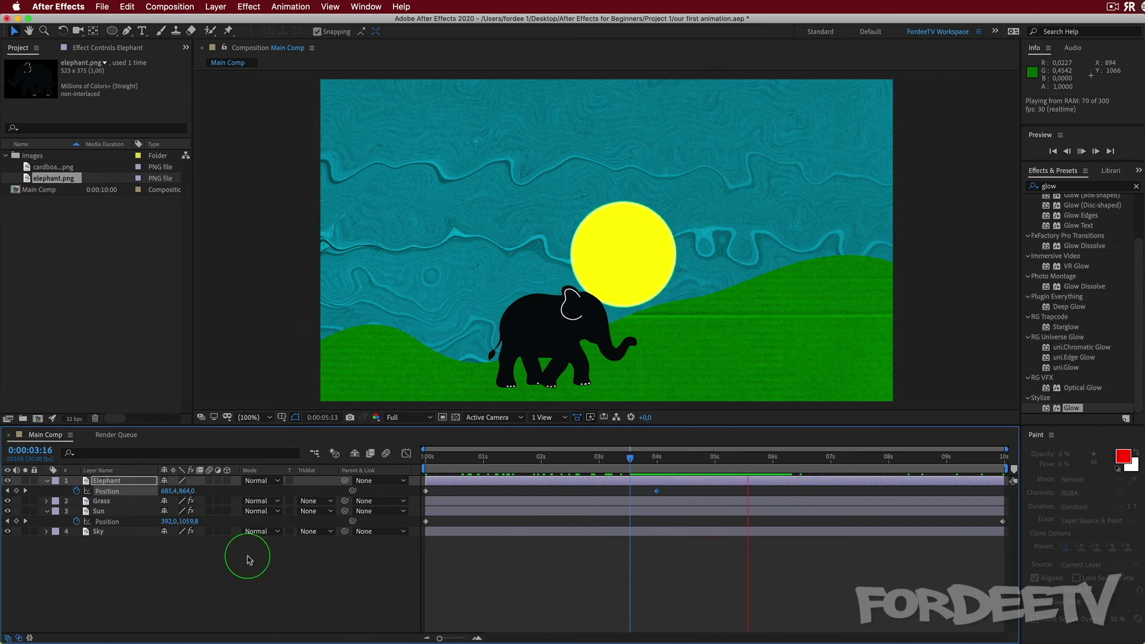
{"action": "key", "text": "space"}
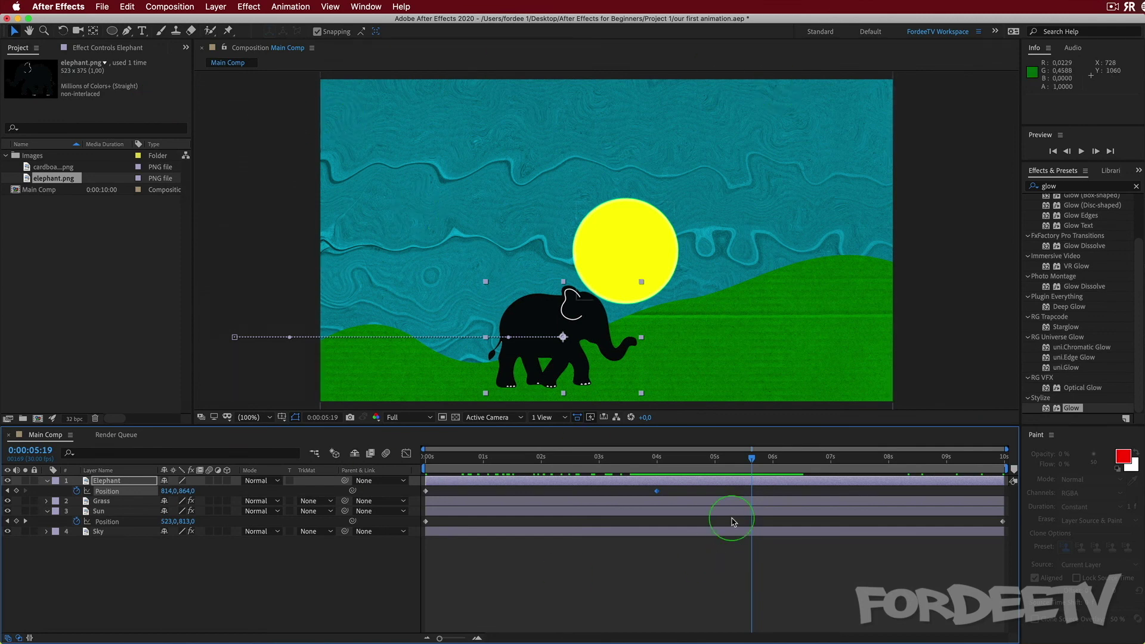
{"action": "left_click_drag", "start_coordinate": [754, 464], "coordinate": [12, 385]}
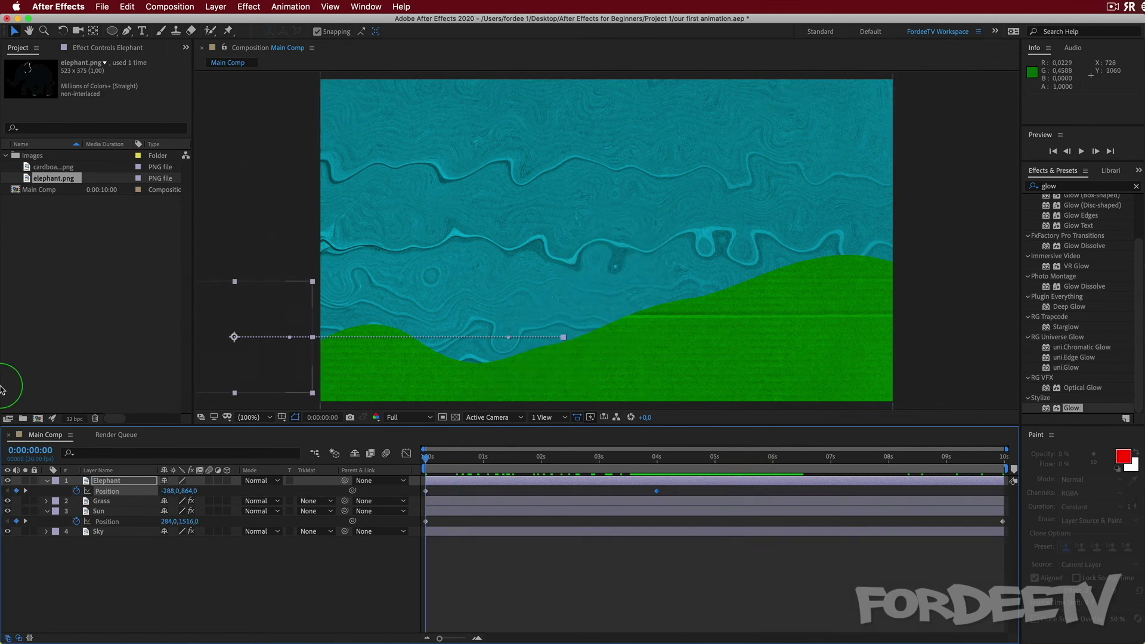
{"action": "left_click", "coordinate": [1081, 152]}
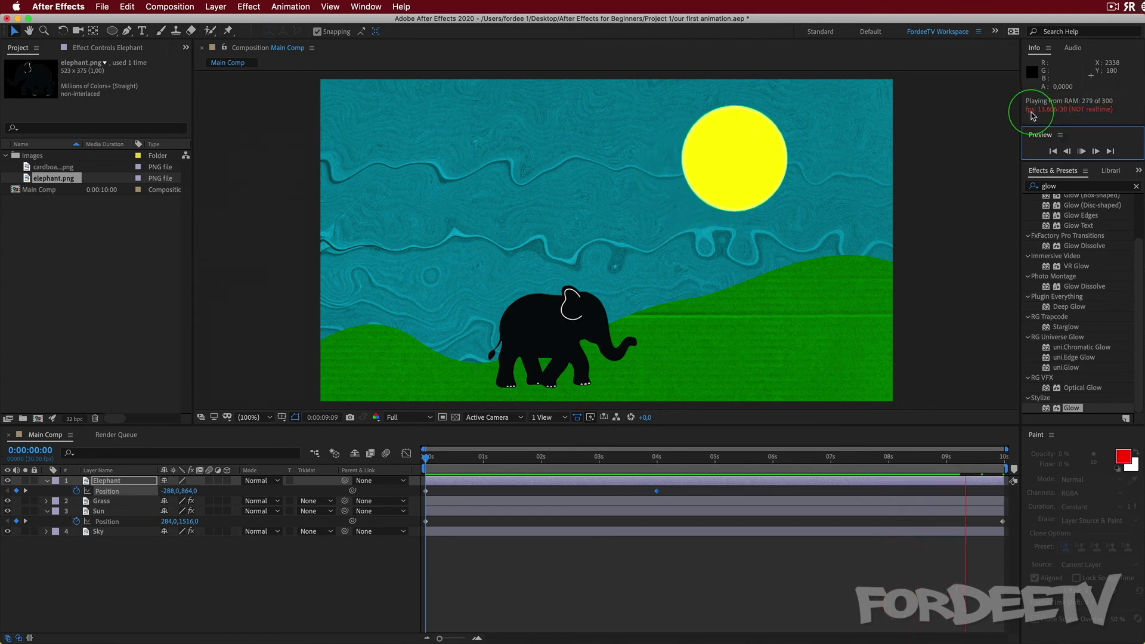
{"action": "key", "text": "space"}
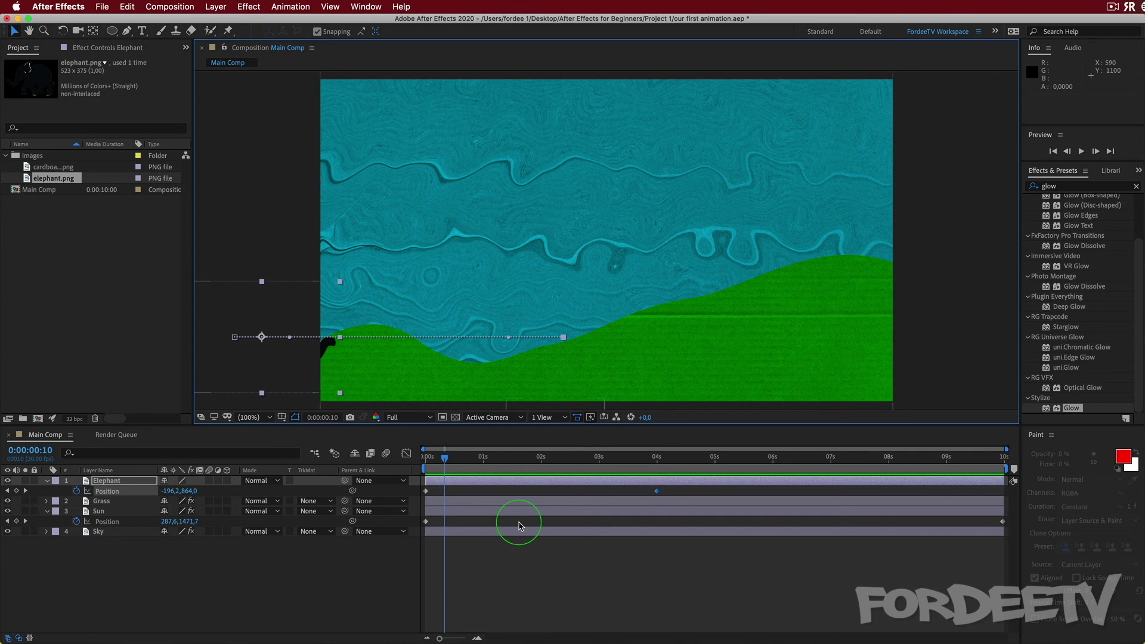
Step: Check the frame rate in Main Comp's Composition Settings and close them without changes
{"action": "left_click", "coordinate": [36, 192]}
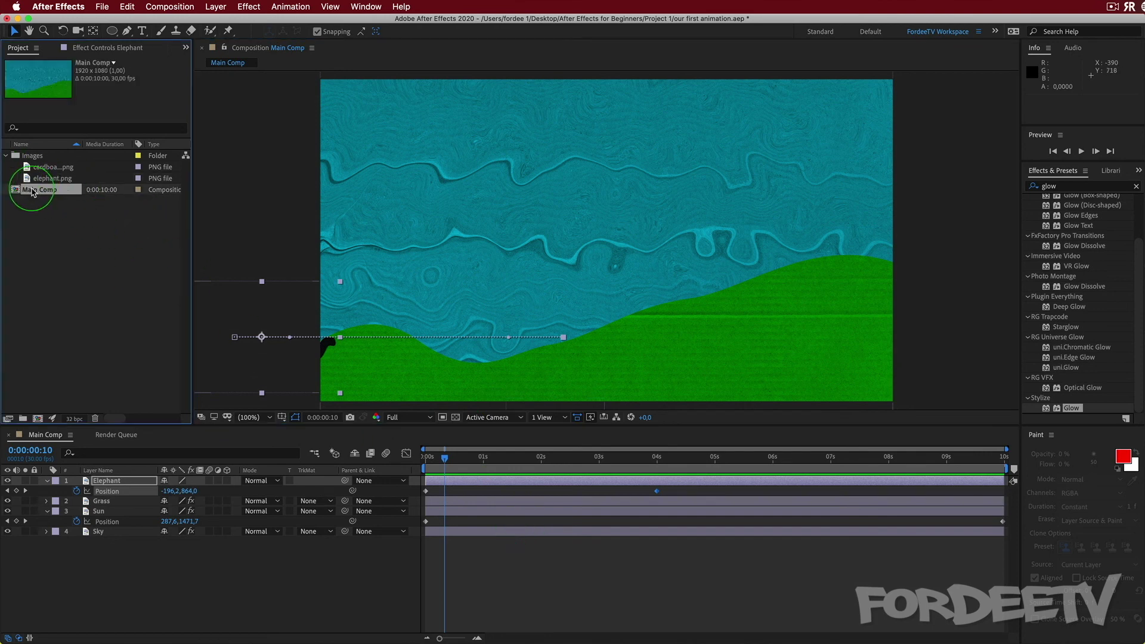
{"action": "right_click", "coordinate": [32, 192]}
{"action": "left_click", "coordinate": [48, 201]}
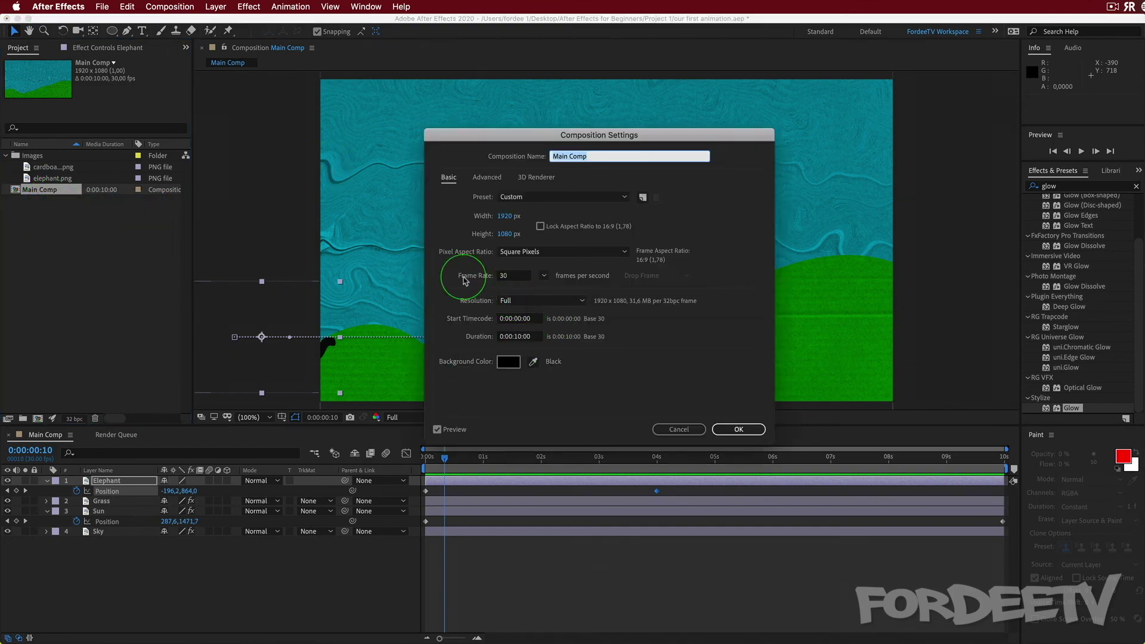
{"action": "left_click", "coordinate": [662, 428]}
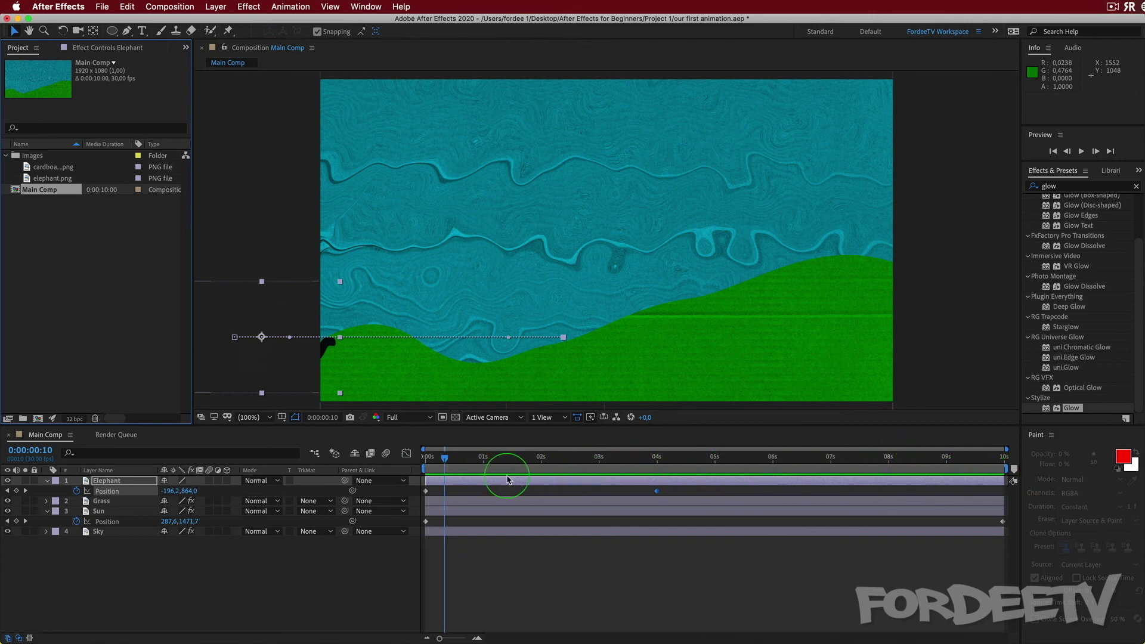
Step: Preview the animation again from 0:00:00:10 and go to the composition's last frame
{"action": "key", "text": "space"}
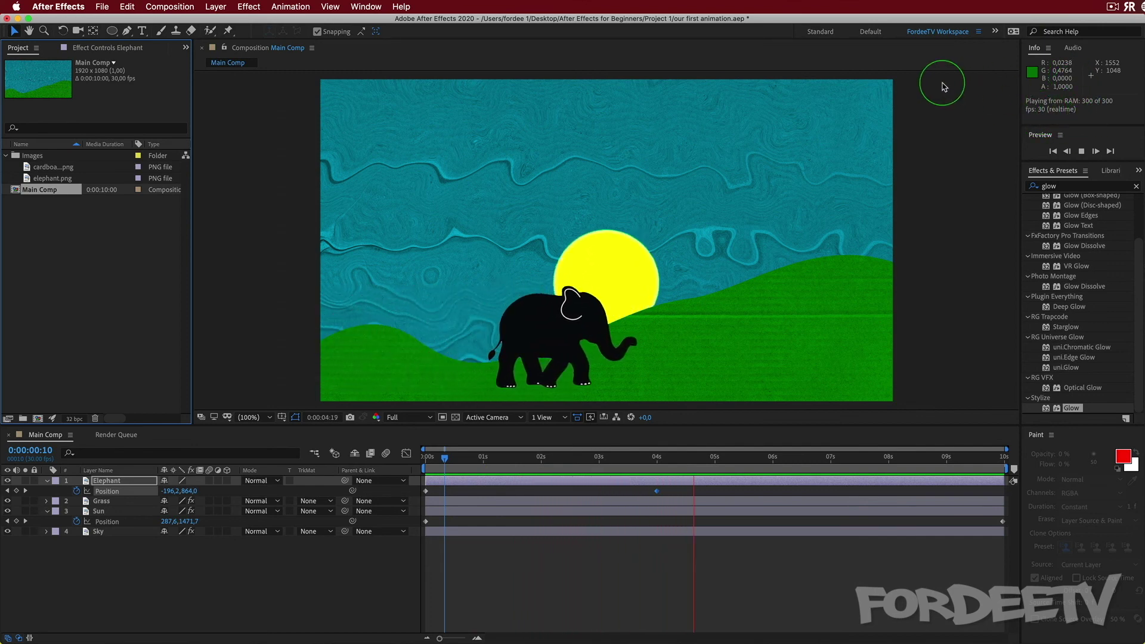
{"action": "key", "text": "space"}
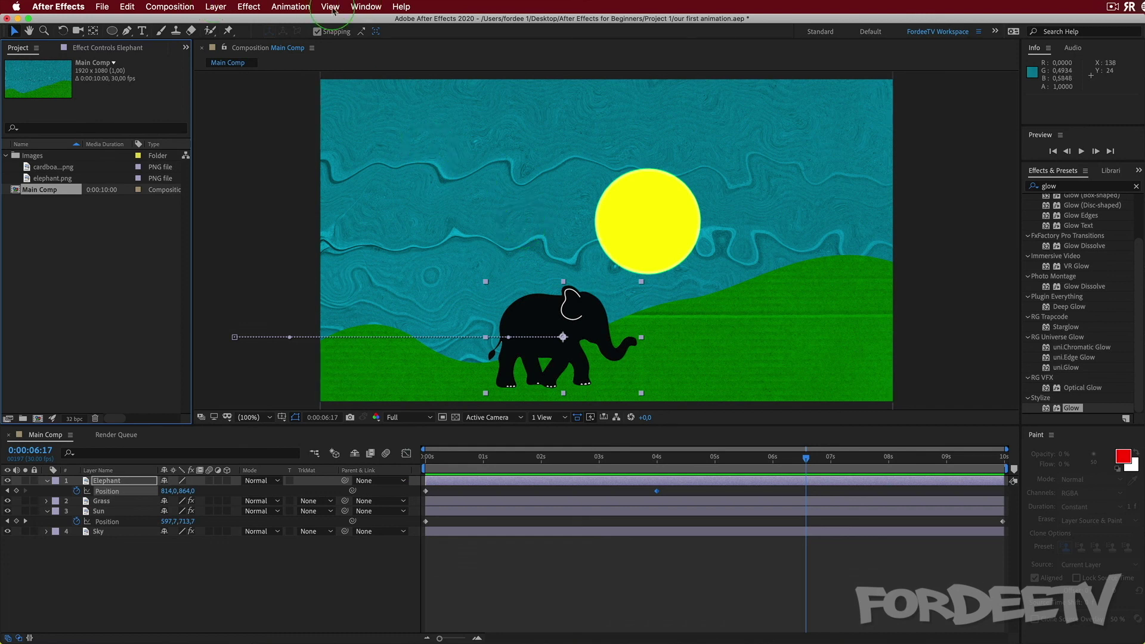
{"action": "mouse_move", "coordinate": [807, 464]}
{"action": "left_mouse_down"}
{"action": "mouse_move", "coordinate": [992, 463]}
{"action": "mouse_move", "coordinate": [427, 462]}
{"action": "mouse_move", "coordinate": [920, 462]}
{"action": "left_mouse_up"}
{"action": "key", "text": "End"}
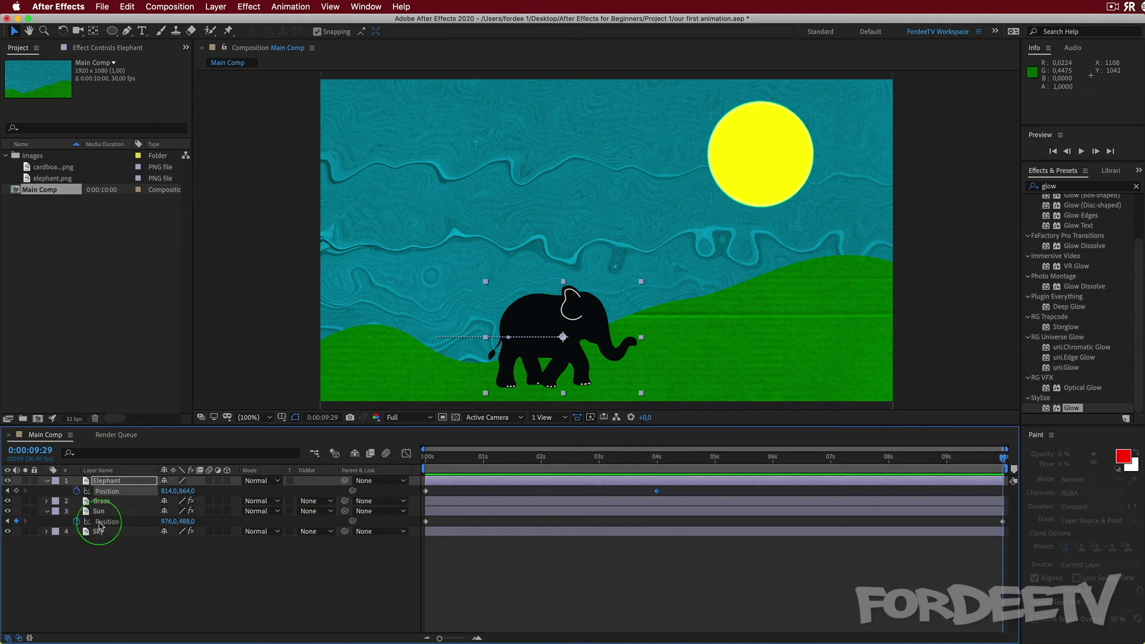
Step: Add Main Comp to the Render Queue
{"action": "left_click", "coordinate": [19, 192]}
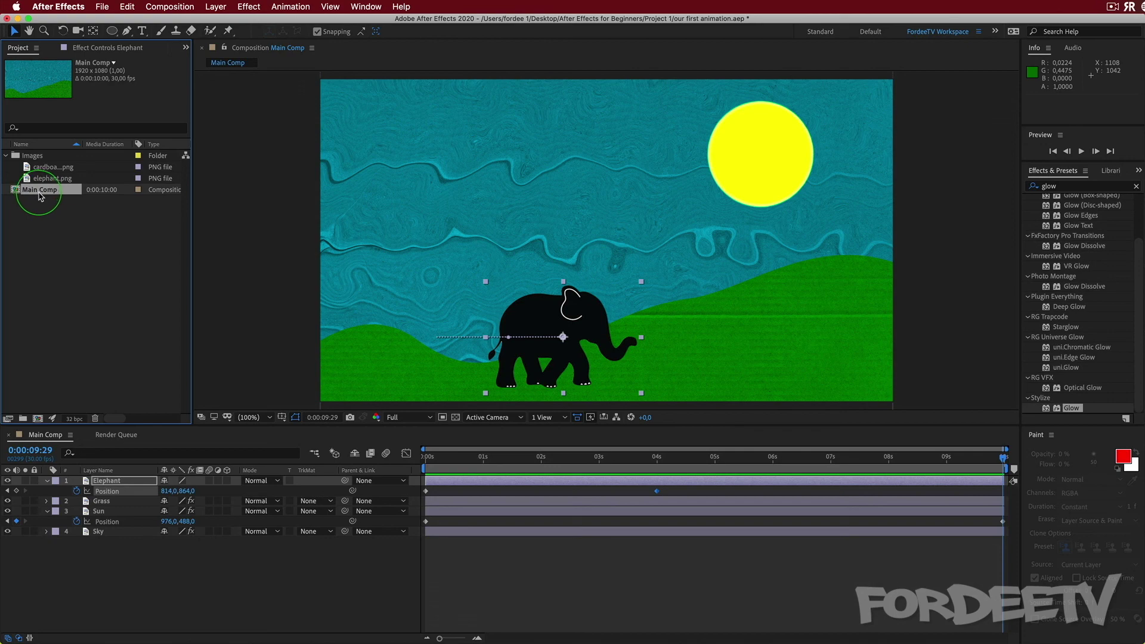
{"action": "left_click", "coordinate": [170, 7]}
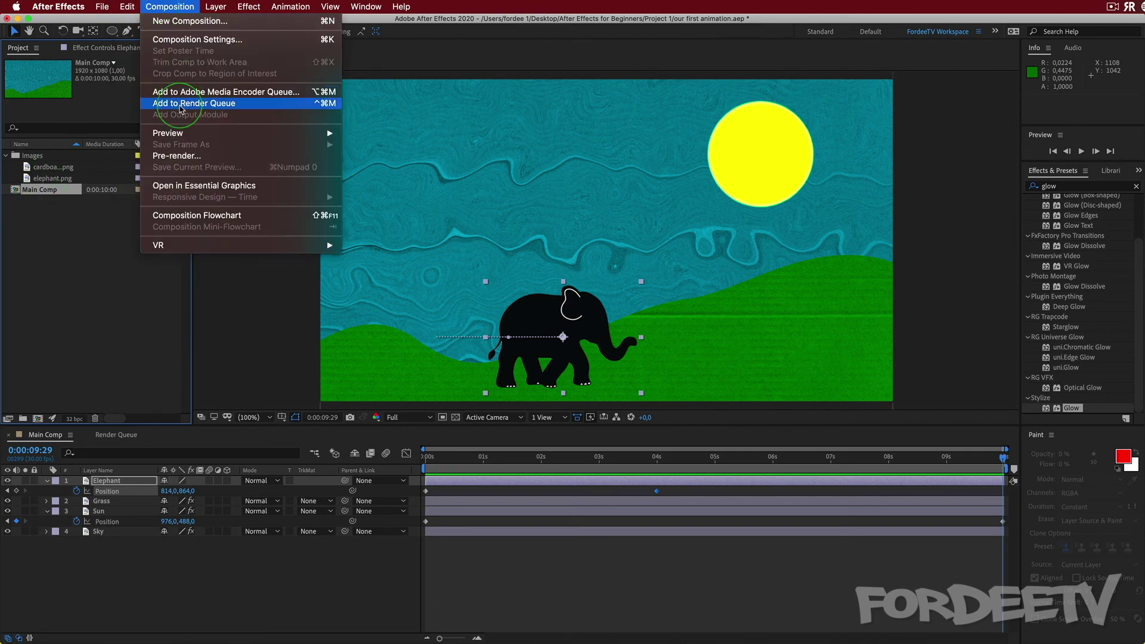
{"action": "left_click", "coordinate": [181, 104]}
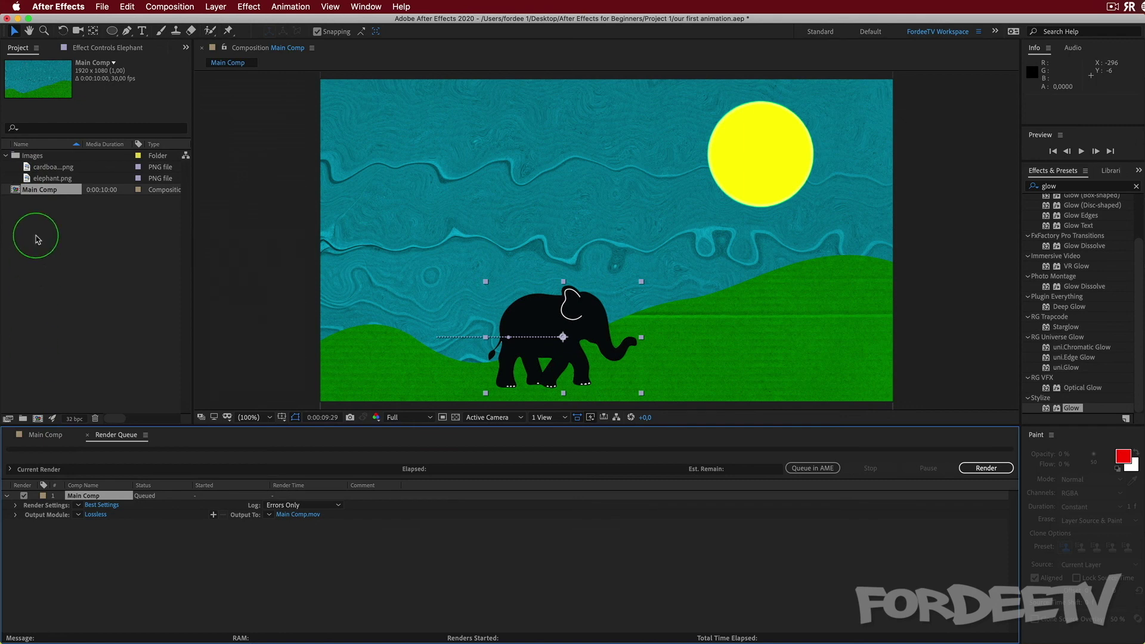
Step: Inspect the queued item's Render Settings without changing them, and set the composition viewer's resolution to Third
{"action": "left_click", "coordinate": [113, 511]}
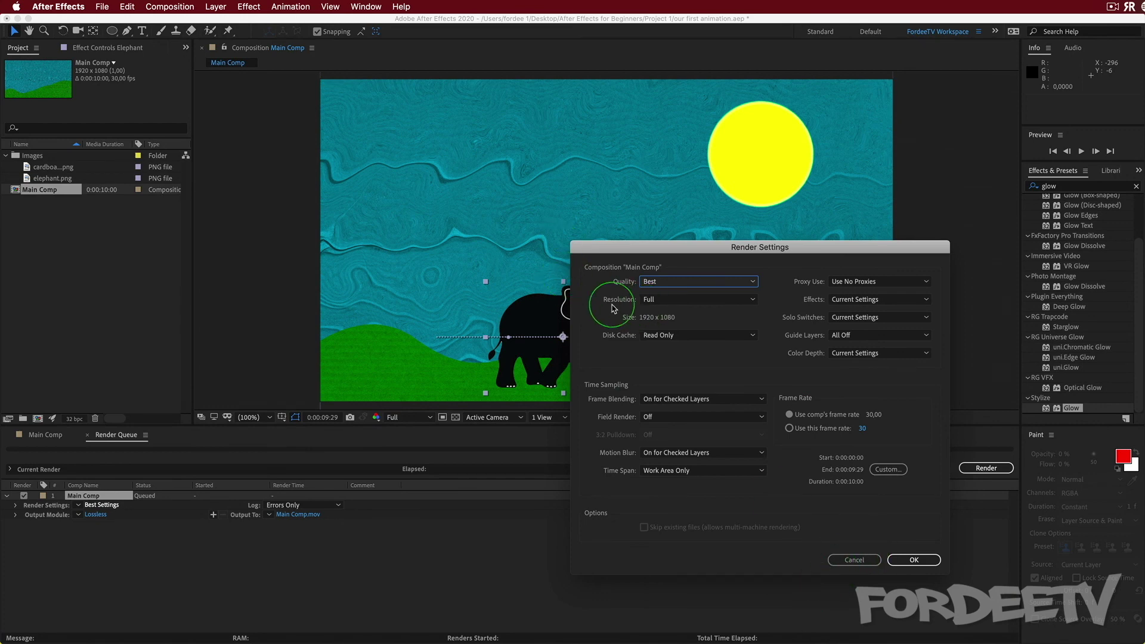
{"action": "left_click", "coordinate": [849, 559]}
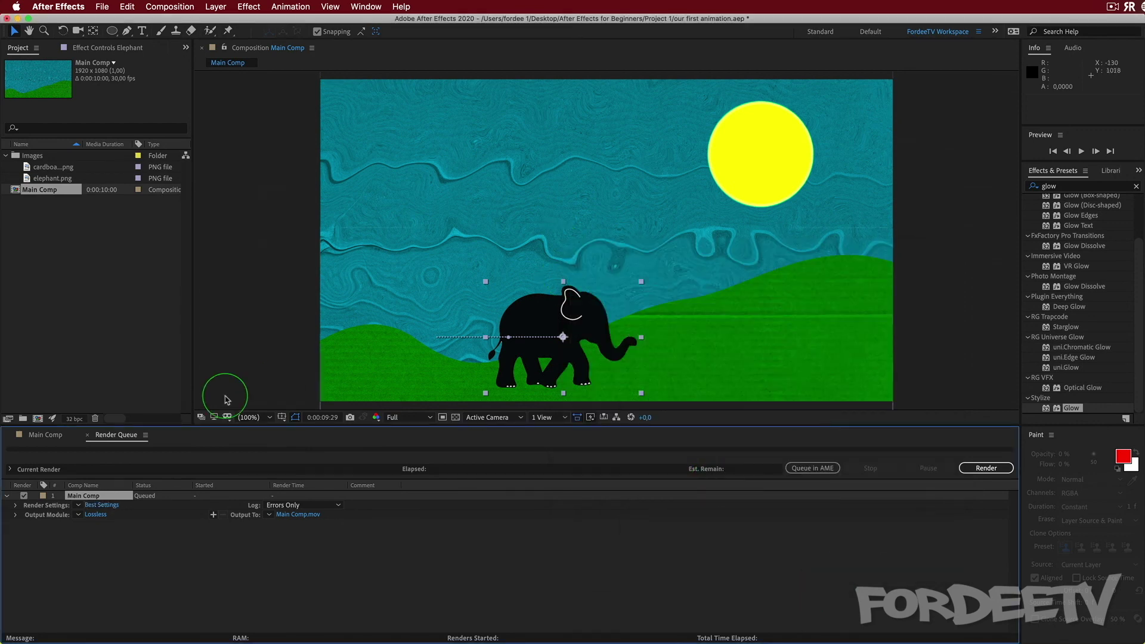
{"action": "left_click", "coordinate": [397, 418]}
{"action": "left_click", "coordinate": [405, 470]}
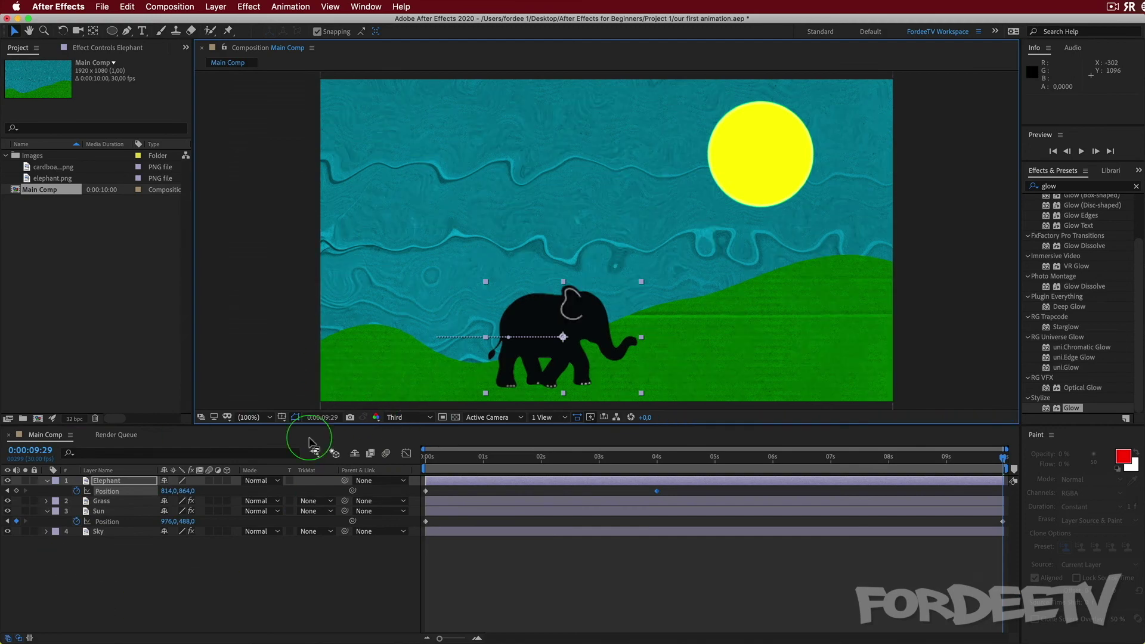
Step: Queue Main Comp a second time, inspect that item's Render Settings and delete the duplicate from the Render Queue
{"action": "left_click", "coordinate": [151, 6]}
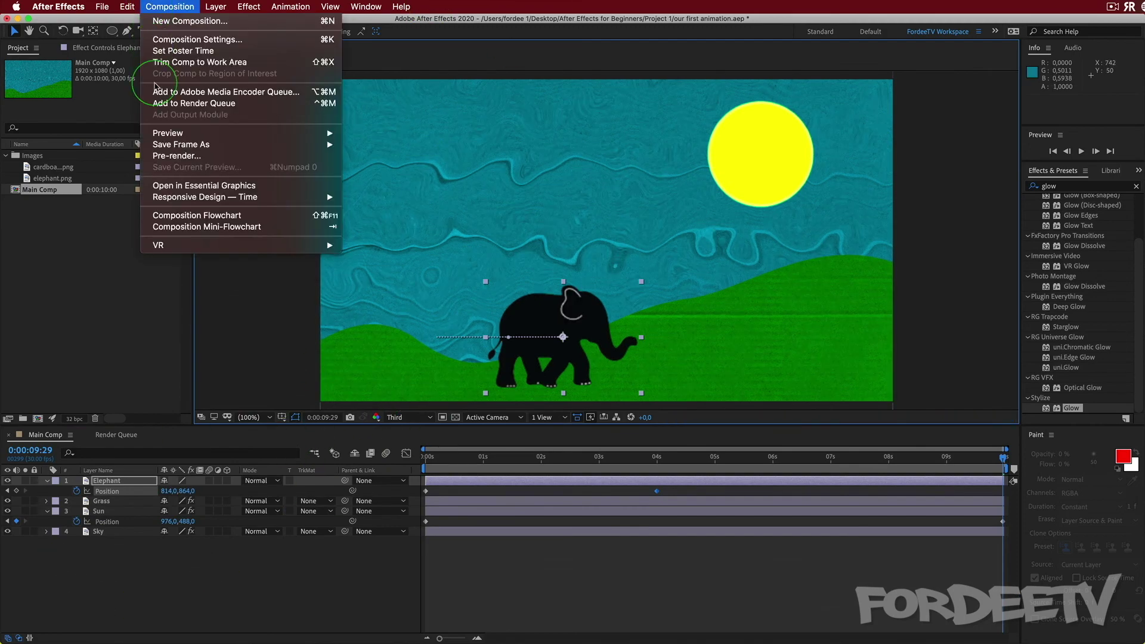
{"action": "left_click", "coordinate": [179, 103]}
{"action": "left_click", "coordinate": [98, 526]}
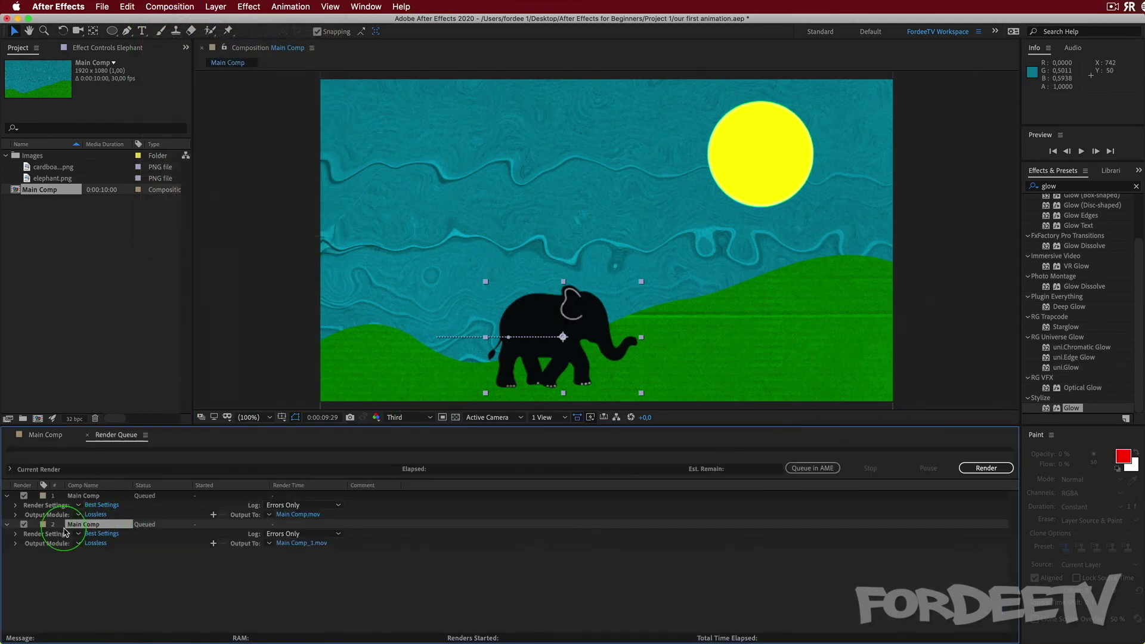
{"action": "left_click", "coordinate": [102, 534]}
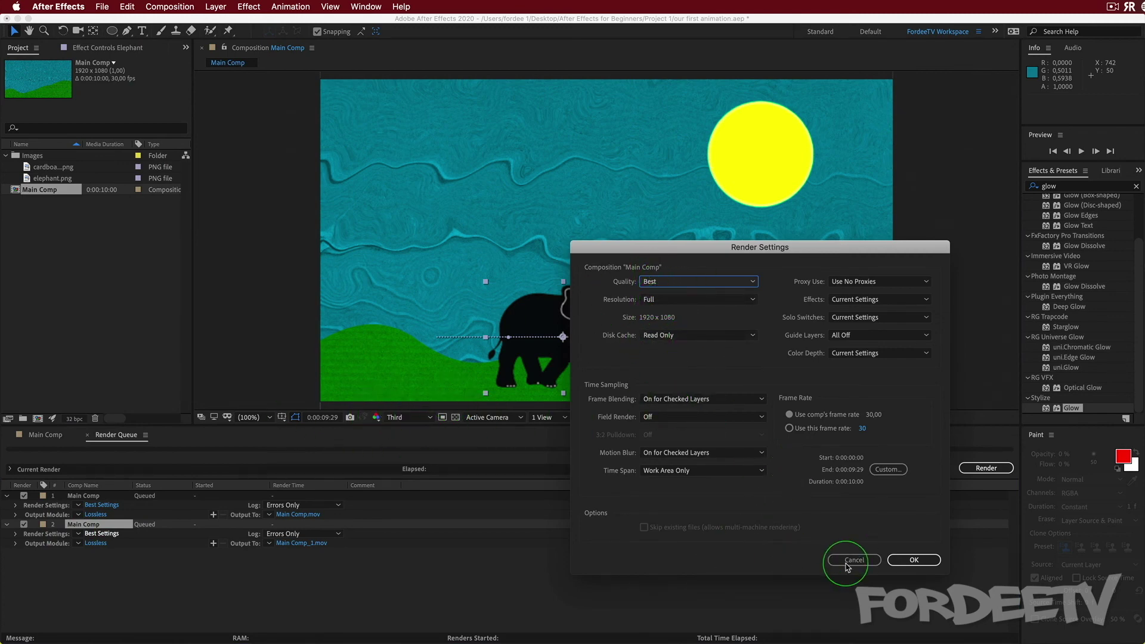
{"action": "left_click", "coordinate": [854, 560]}
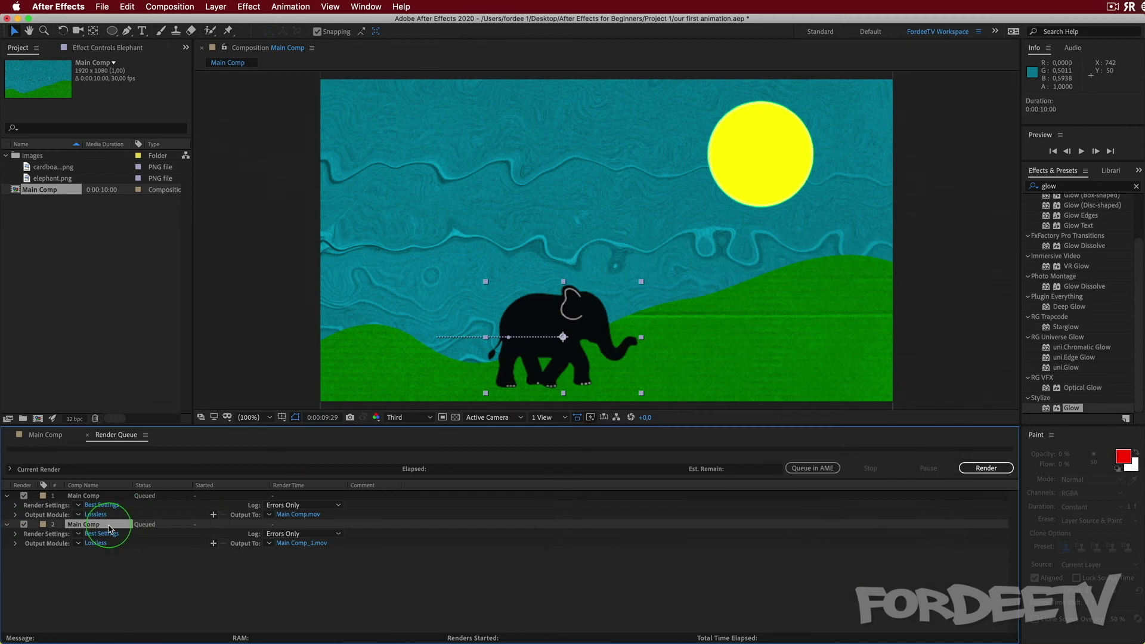
{"action": "key", "text": "Delete"}
Step: Inspect the Resolution options in the remaining Main Comp item's Render Settings and leave them at Full
{"action": "left_click", "coordinate": [100, 505]}
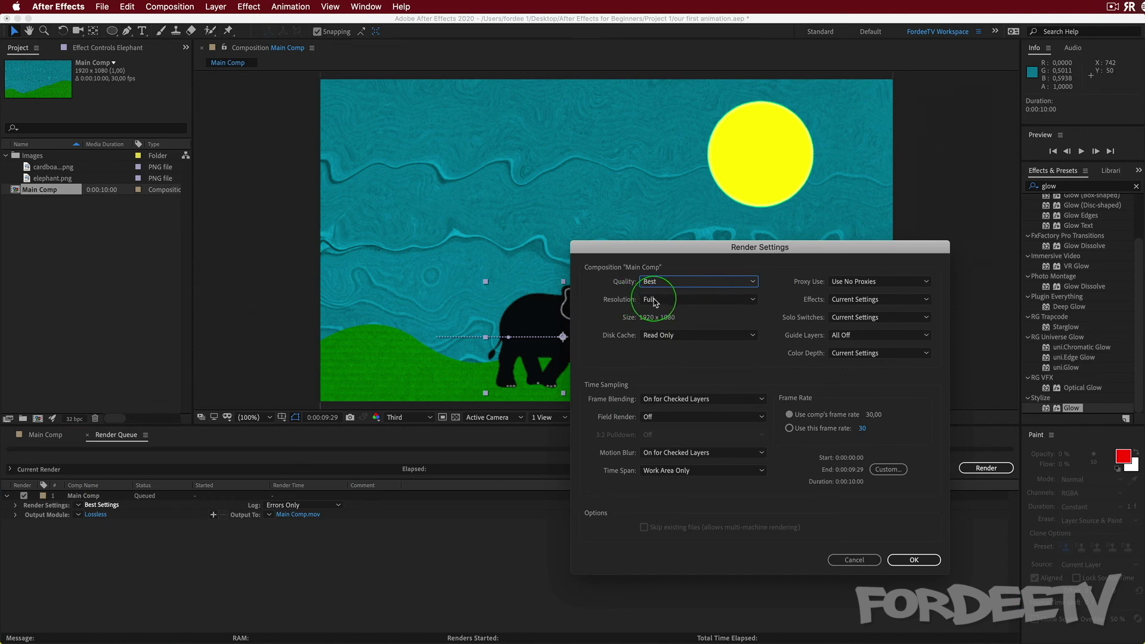
{"action": "left_click", "coordinate": [655, 302]}
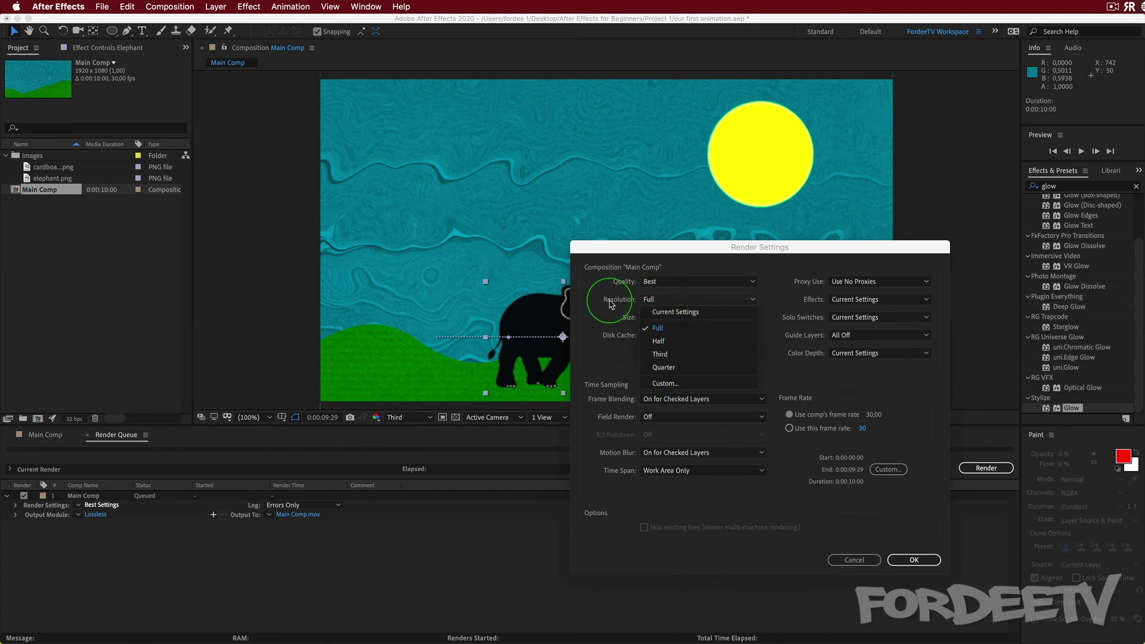
{"action": "left_click", "coordinate": [656, 300]}
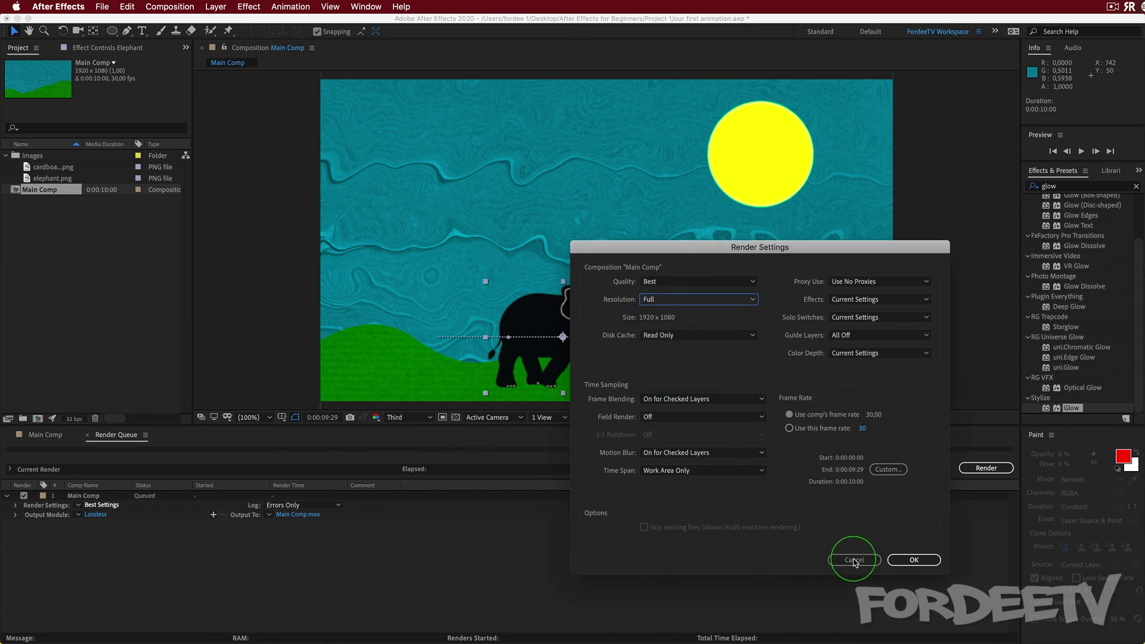
{"action": "left_click", "coordinate": [855, 560]}
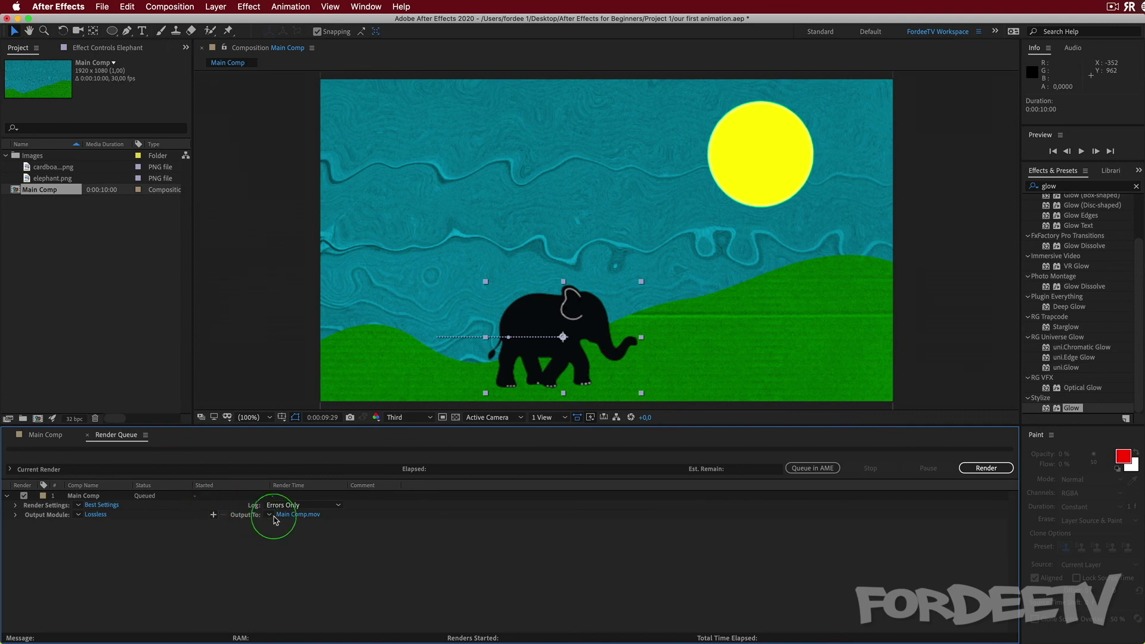
Step: Choose the queued item's output location by creating a new folder named Render inside the Project 1 folder
{"action": "left_click", "coordinate": [309, 522]}
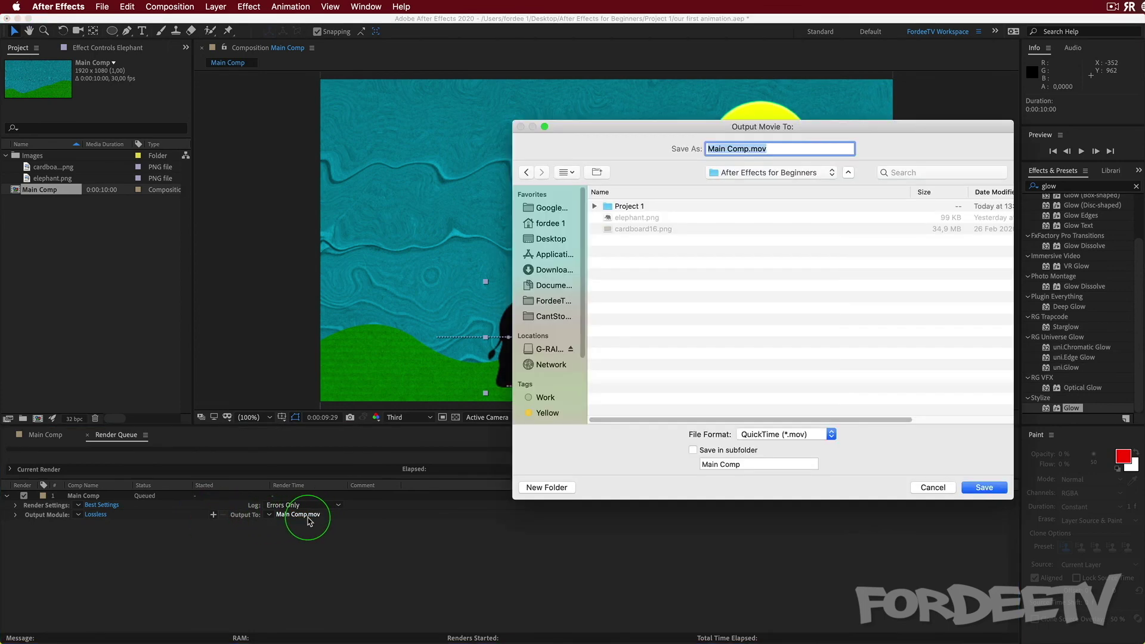
{"action": "left_click_drag", "start_coordinate": [638, 127], "coordinate": [478, 133]}
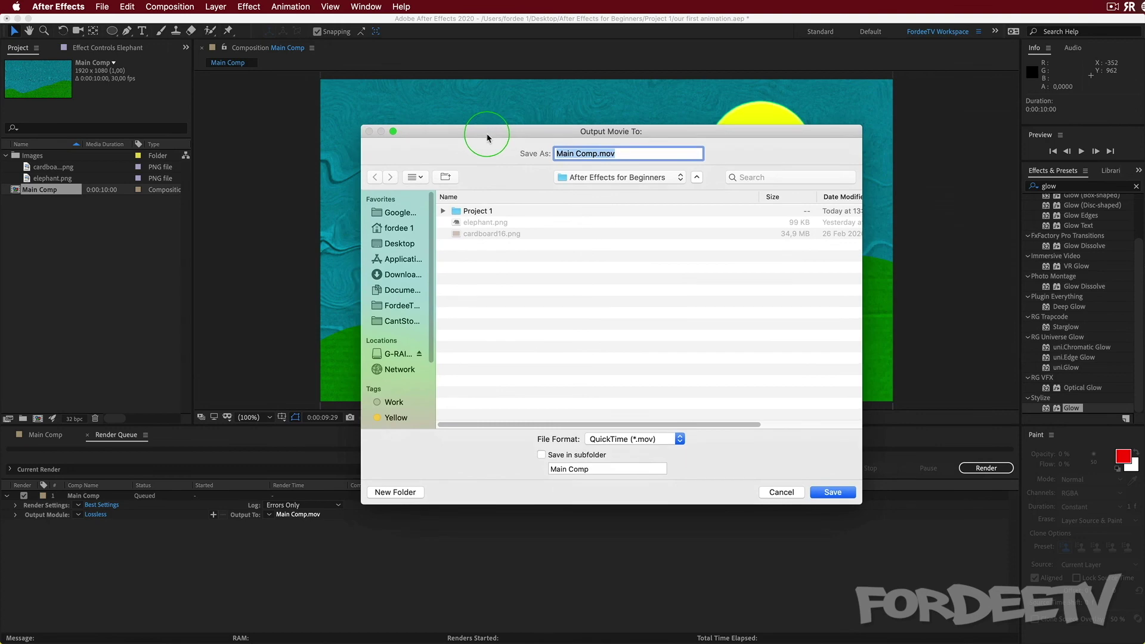
{"action": "double_click", "coordinate": [473, 214]}
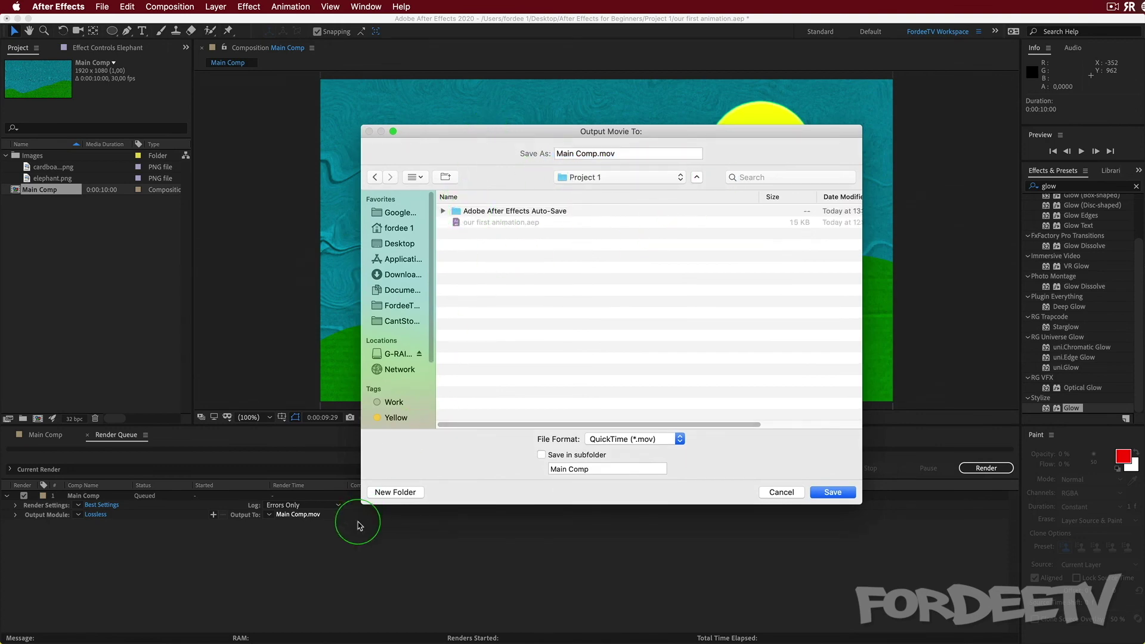
{"action": "left_click", "coordinate": [379, 493]}
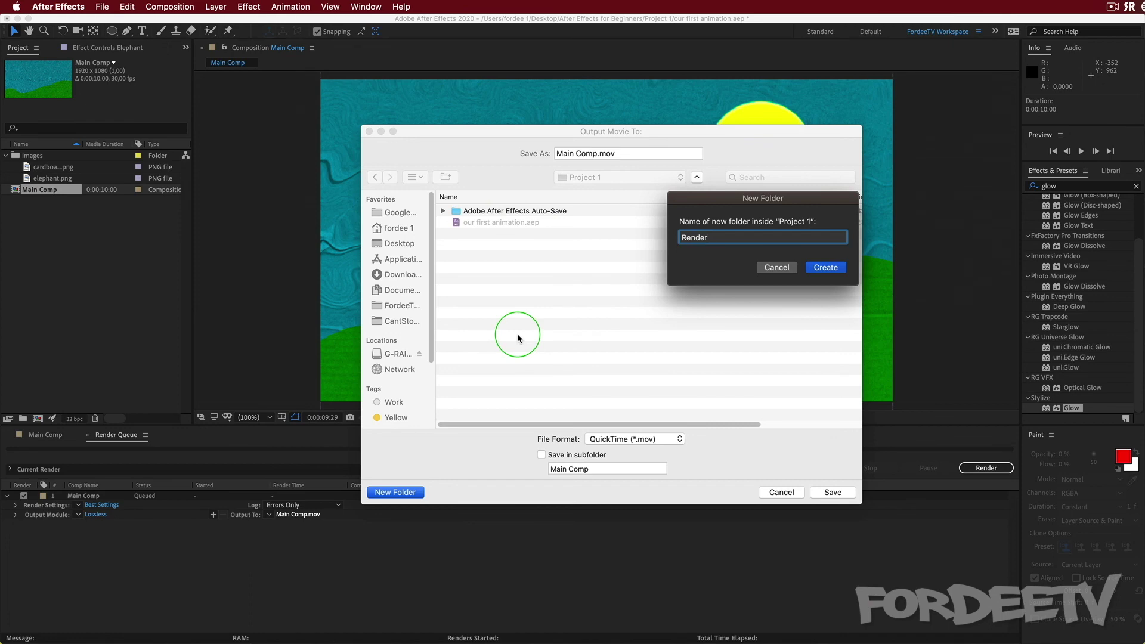
{"action": "left_click", "coordinate": [825, 267]}
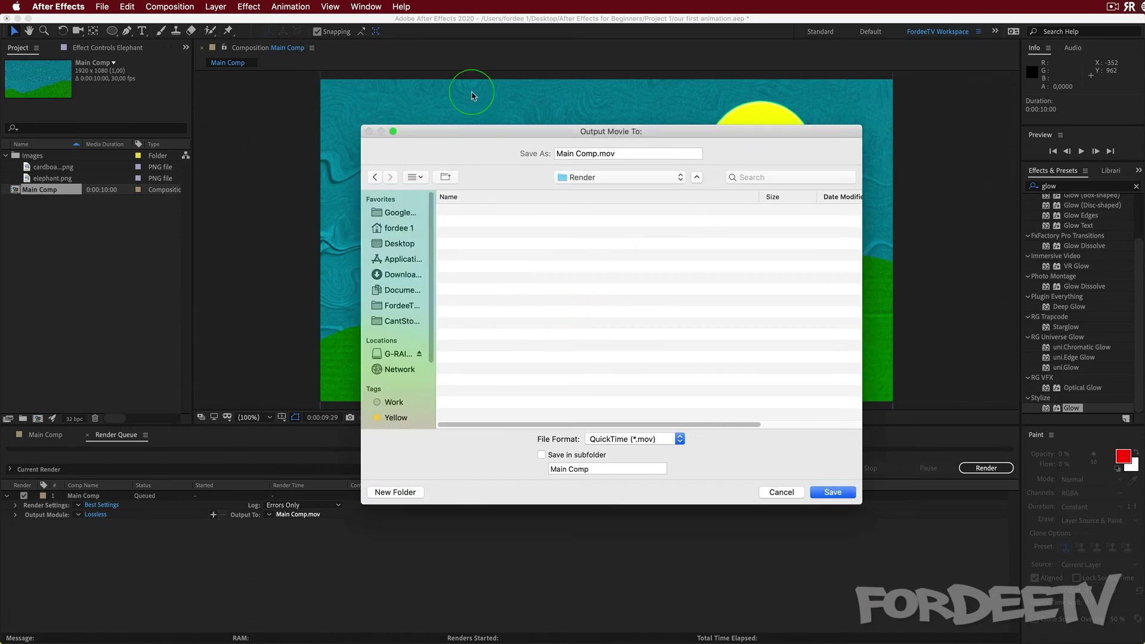
Step: Save the output file as Elephant Animation 001.mov in the Render folder and render the queued composition
{"action": "left_click", "coordinate": [597, 153]}
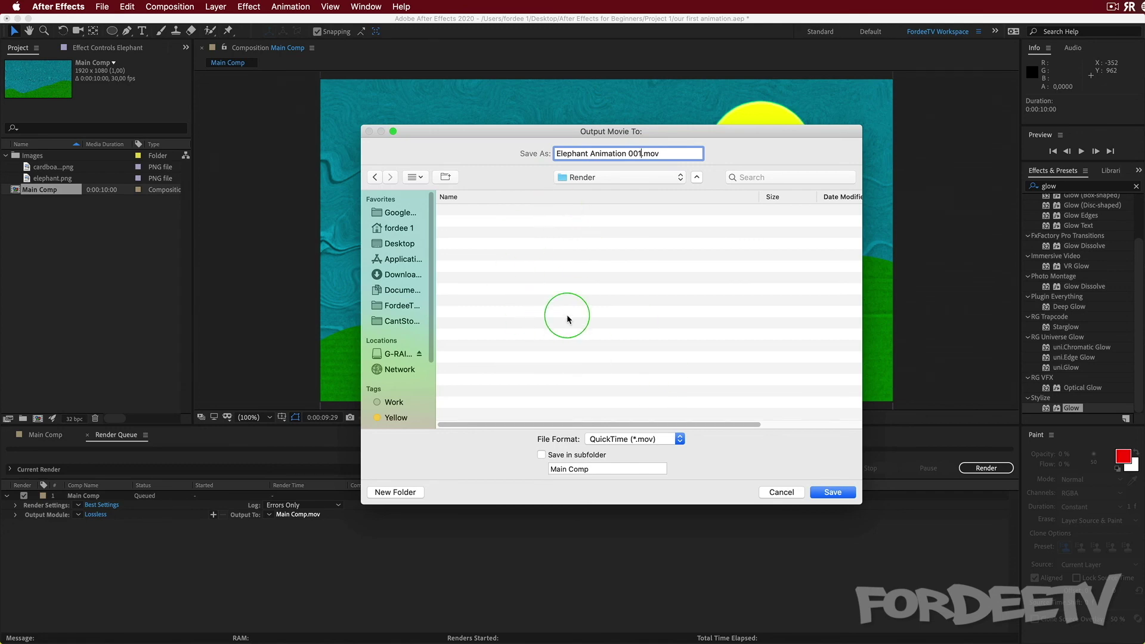
{"action": "left_click", "coordinate": [815, 493]}
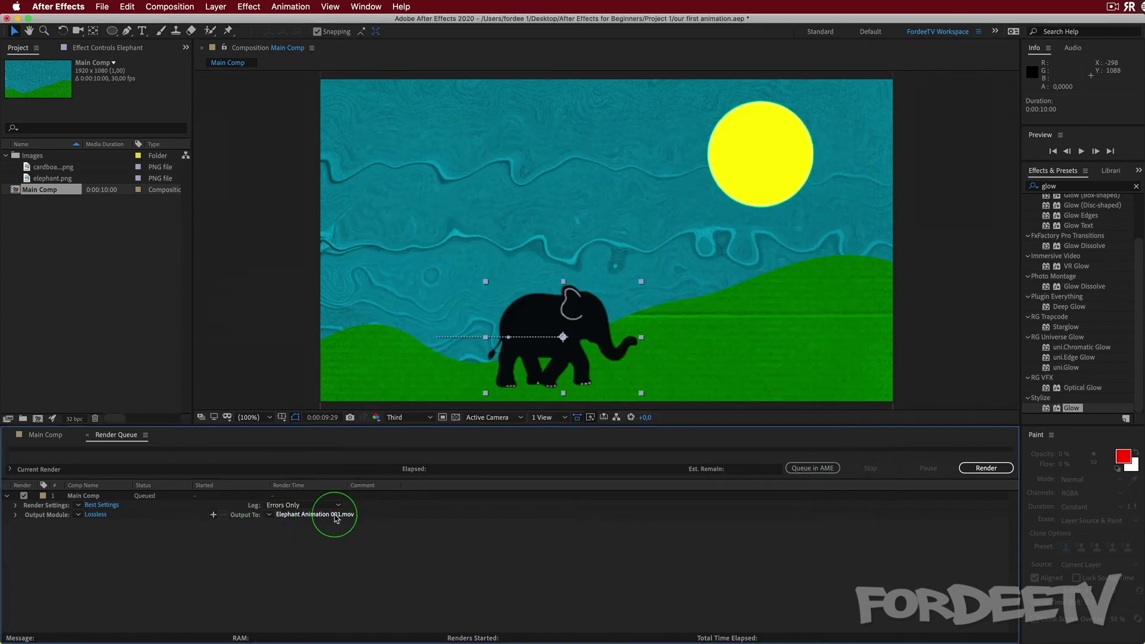
{"action": "left_click", "coordinate": [986, 467]}
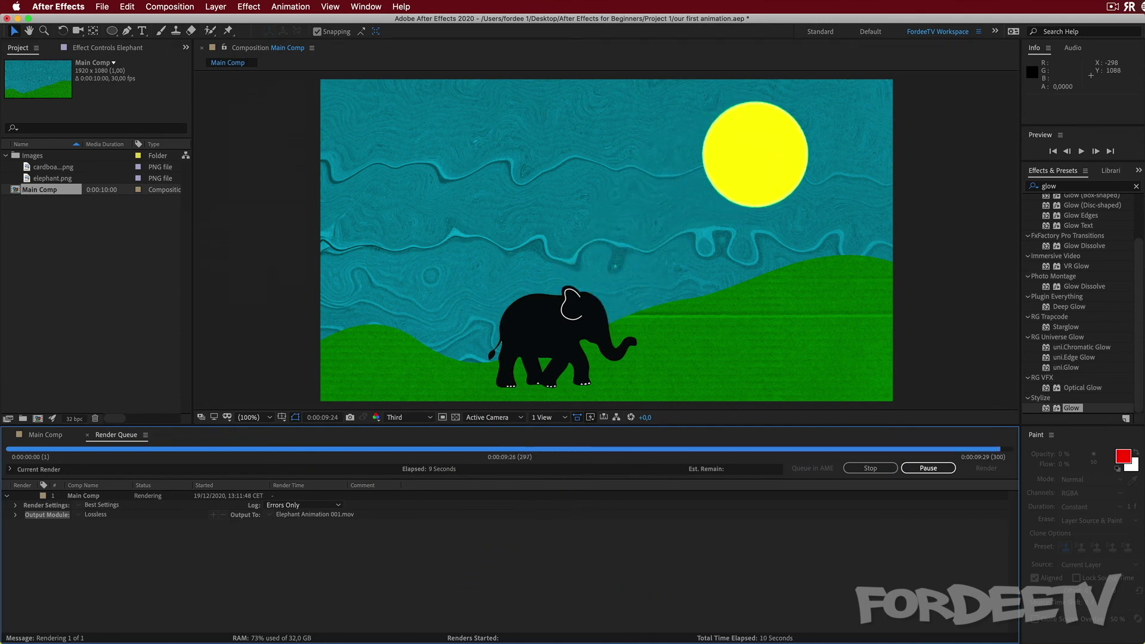
Step: Switch to Finder and open the Render folder inside Project 1
{"action": "left_click_drag", "start_coordinate": [860, 358], "coordinate": [440, 235]}
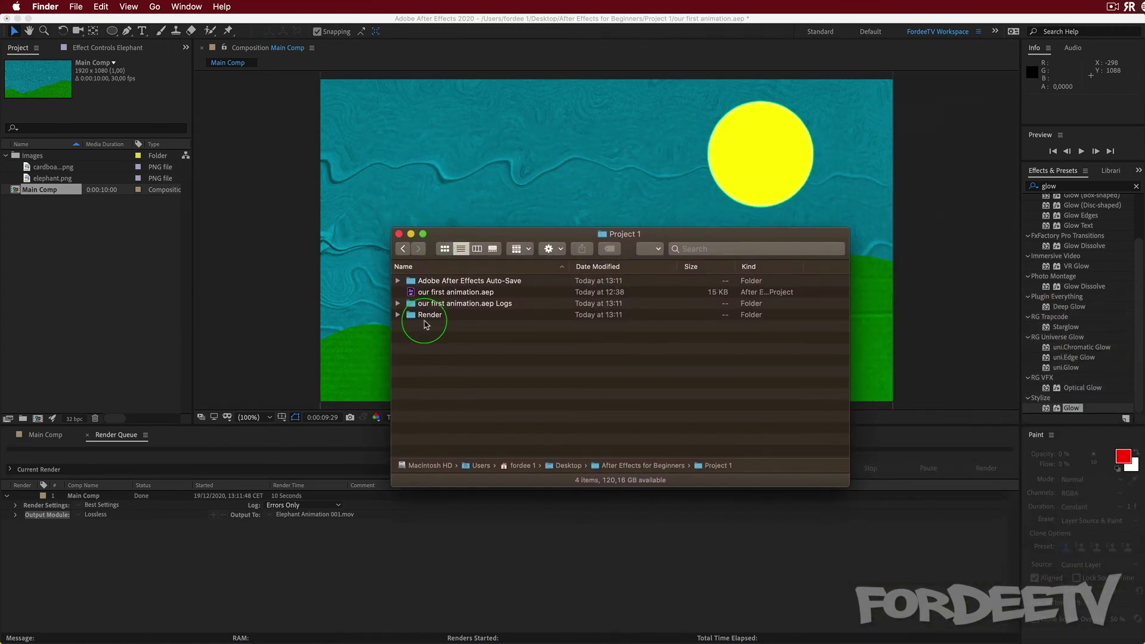
{"action": "left_click", "coordinate": [427, 320]}
{"action": "double_click", "coordinate": [427, 320]}
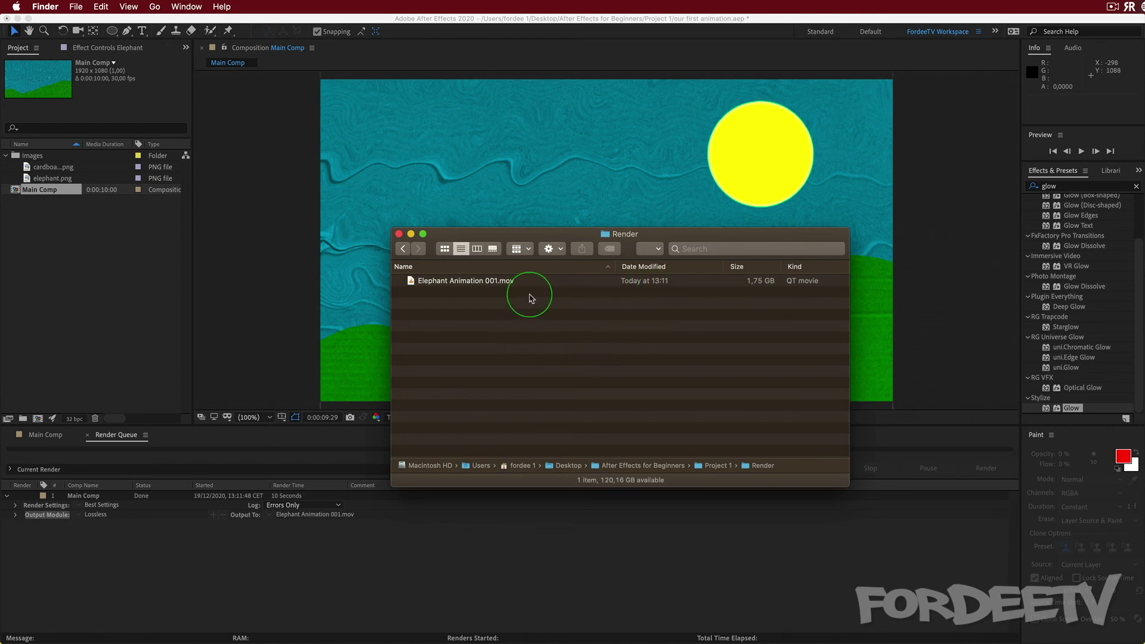
Step: Play Elephant Animation 001.mov in VLC, pause it near the end and return to the Render folder in Finder
{"action": "double_click", "coordinate": [475, 282]}
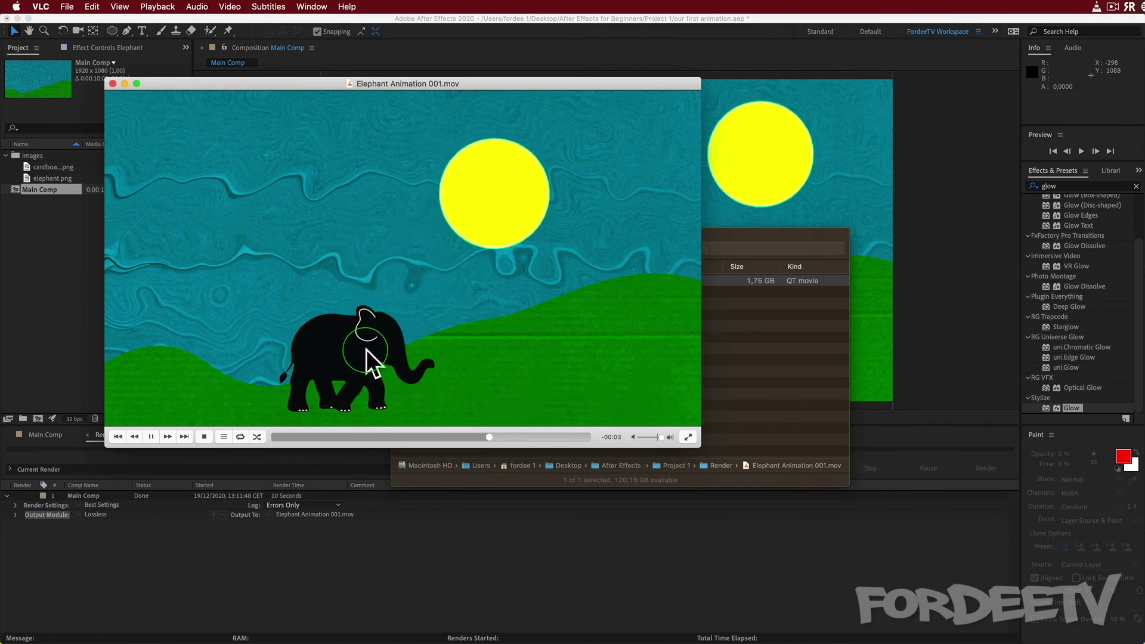
{"action": "key", "text": "space"}
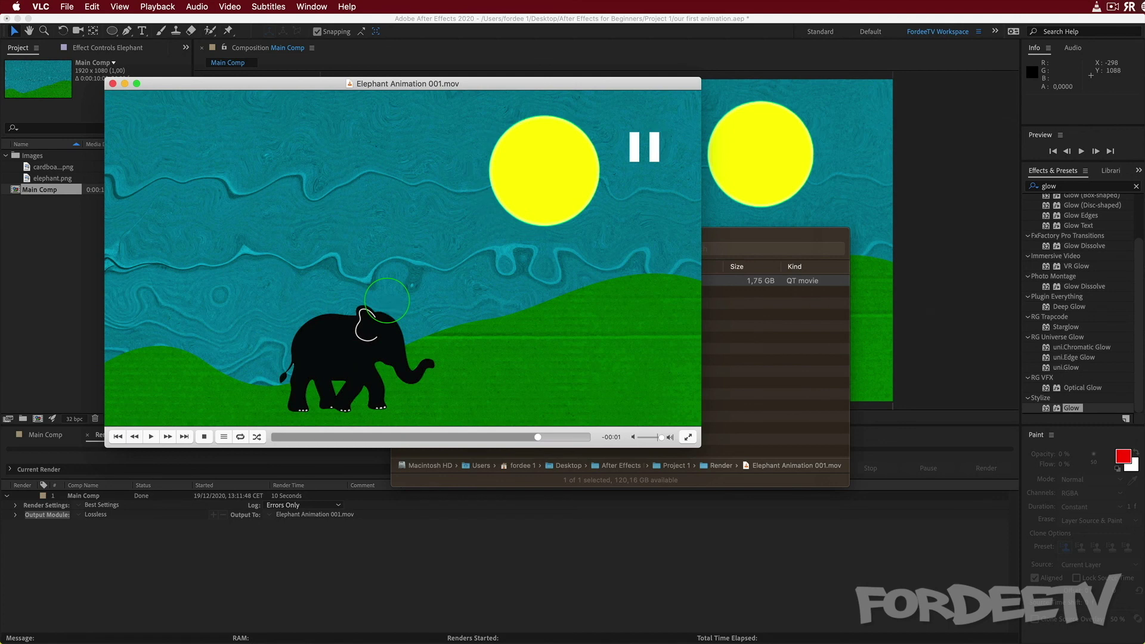
{"action": "left_click", "coordinate": [771, 337]}
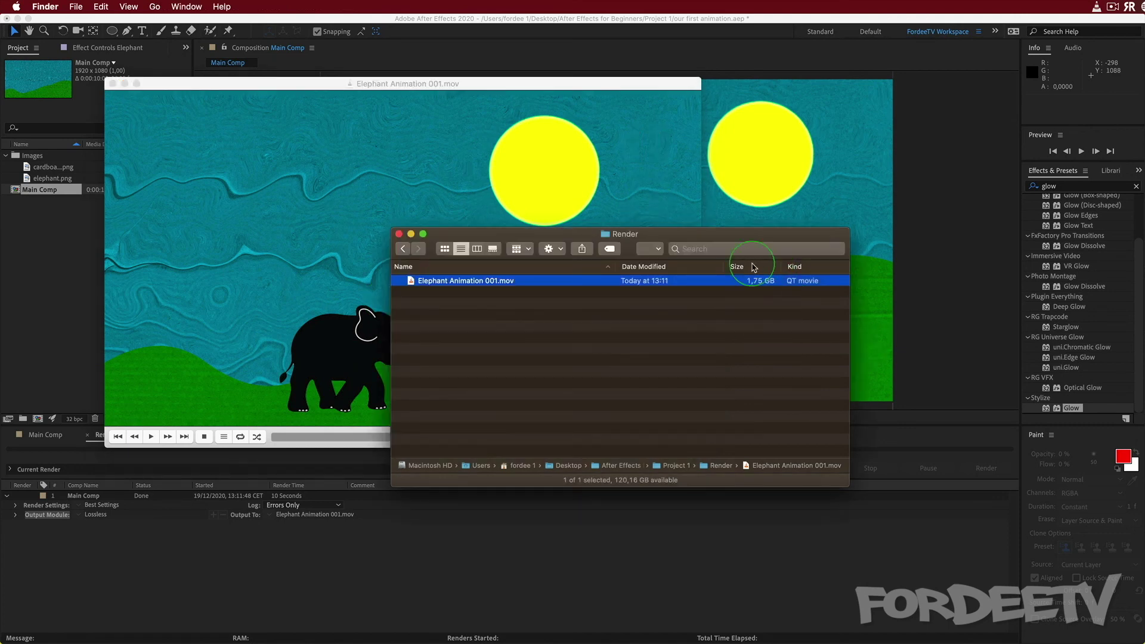